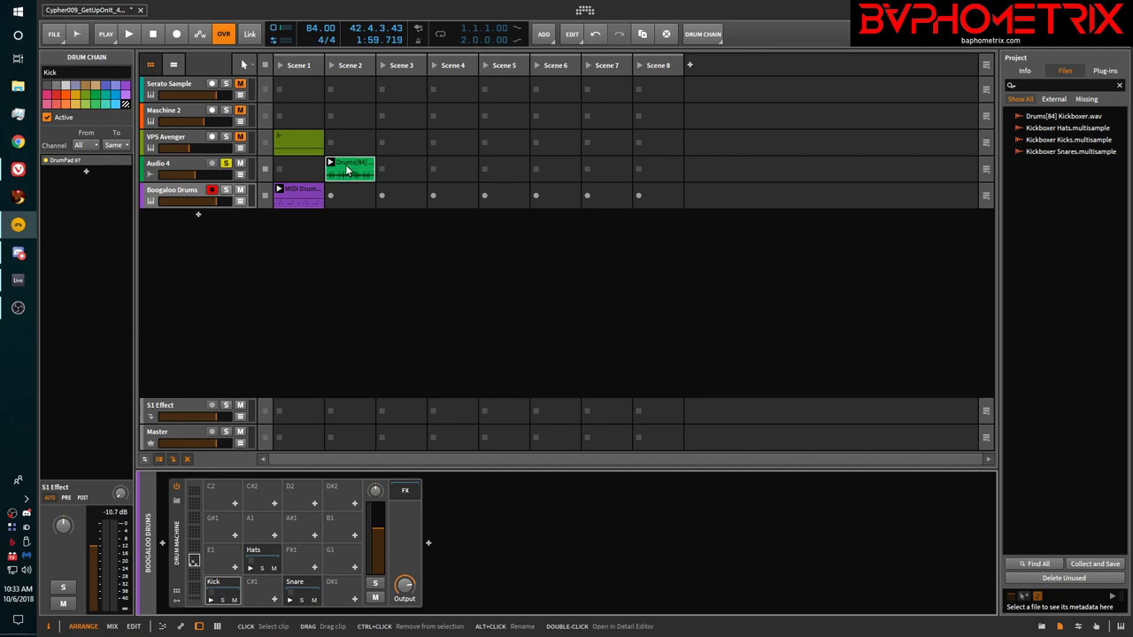
Play the Drums[84] Kickboxer audio clip on Audio 4 and open the MIDI drum clip's notes for viewing.
left_click(330, 163)
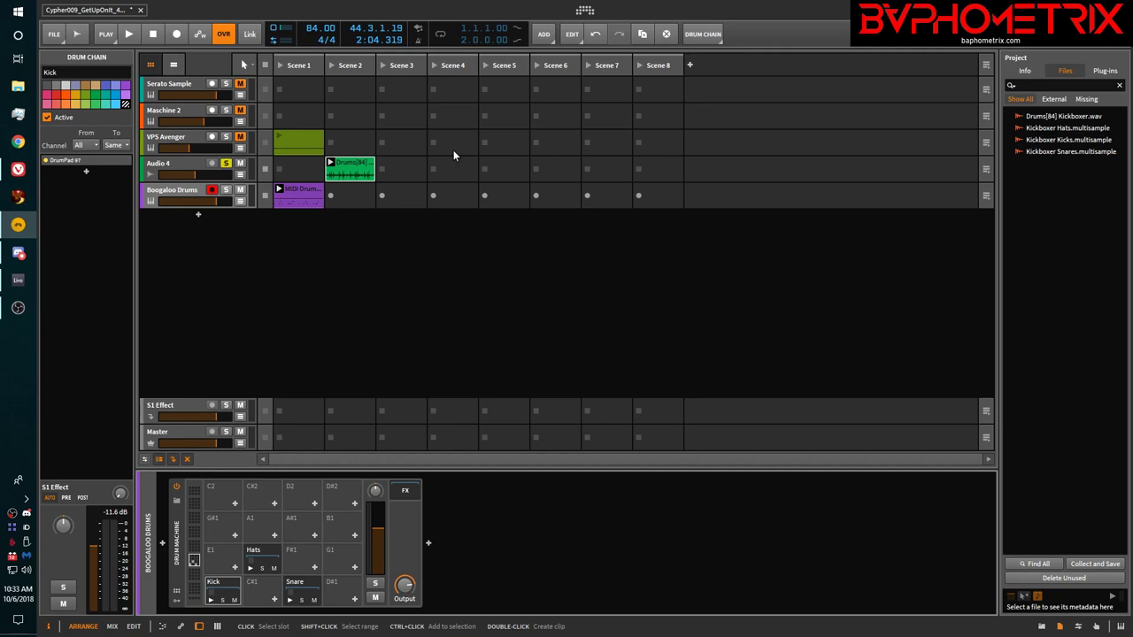
double_click(301, 191)
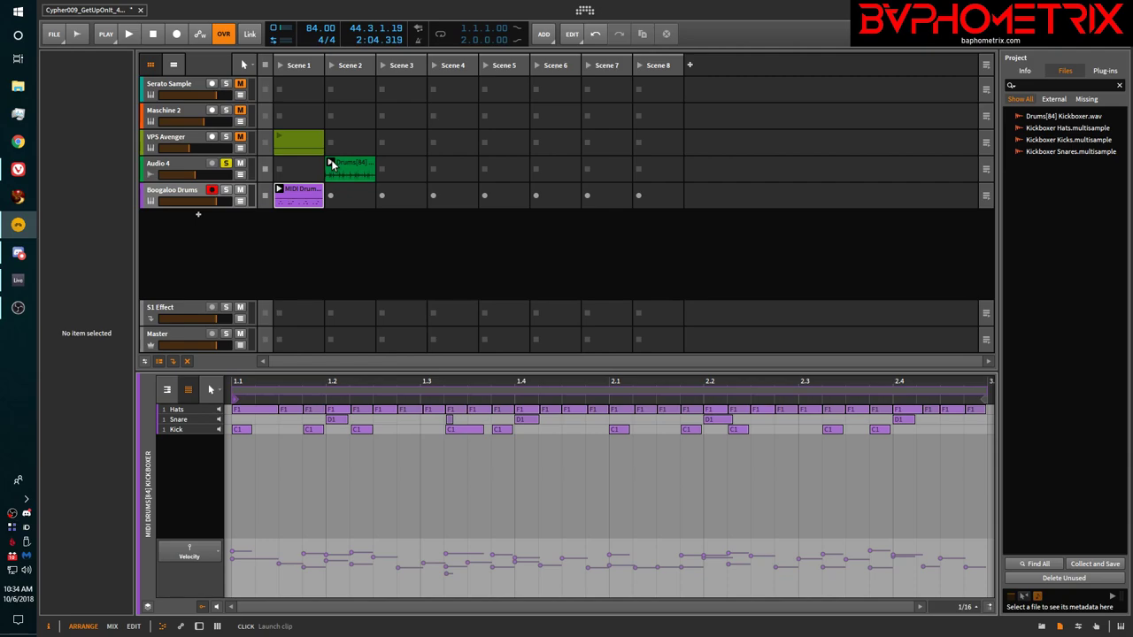
Show the Boogaloo Drums track's Drum Machine and reset the Note Counter on its Kick pad.
left_click(180, 194)
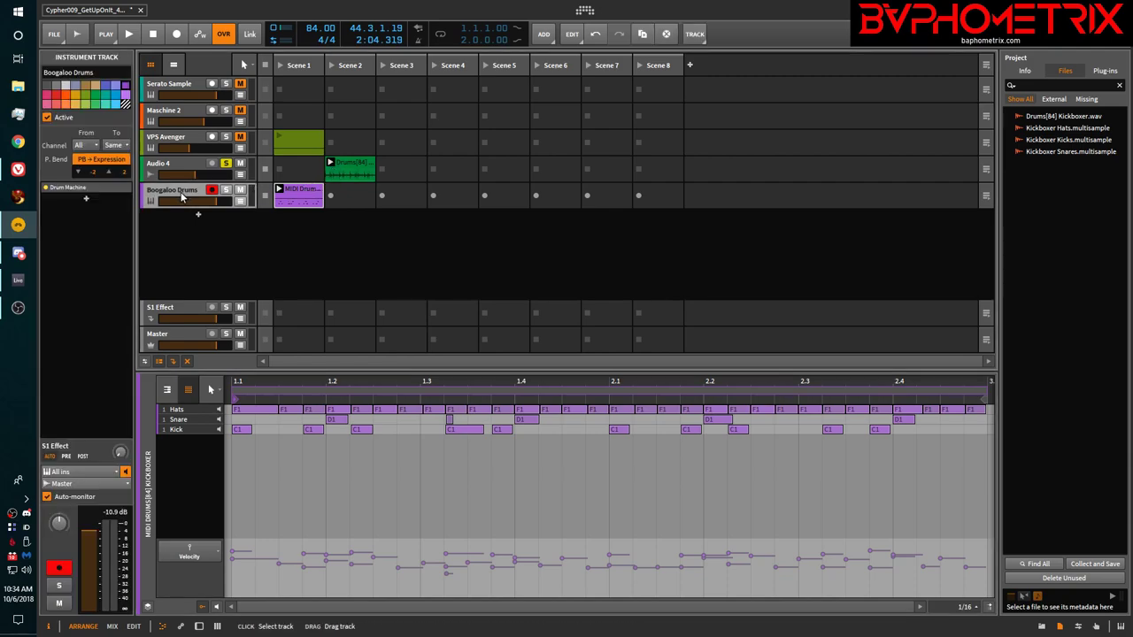
double_click(183, 192)
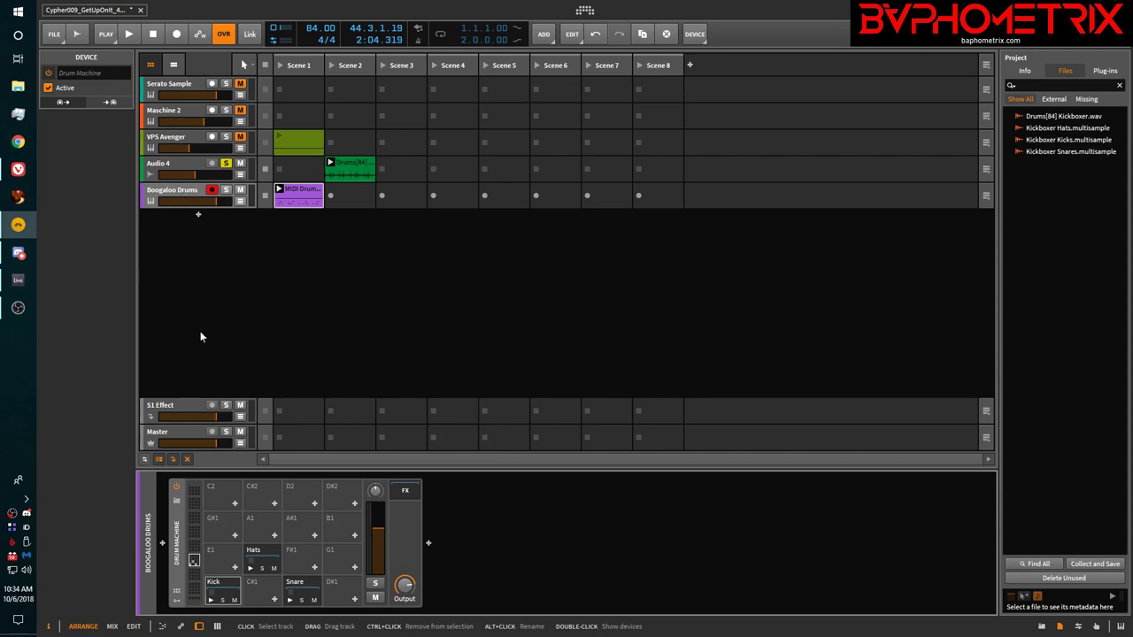
left_click(223, 589)
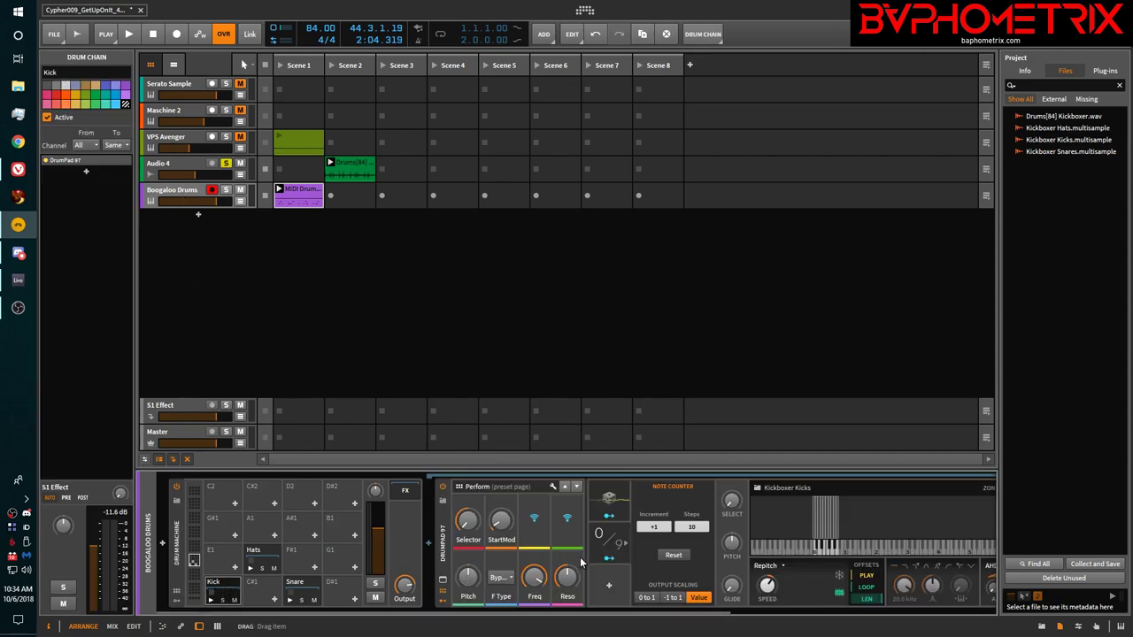
left_click(673, 555)
Reset the Note Counter on the Hats and Snare pads of the Drum Machine.
left_click(268, 557)
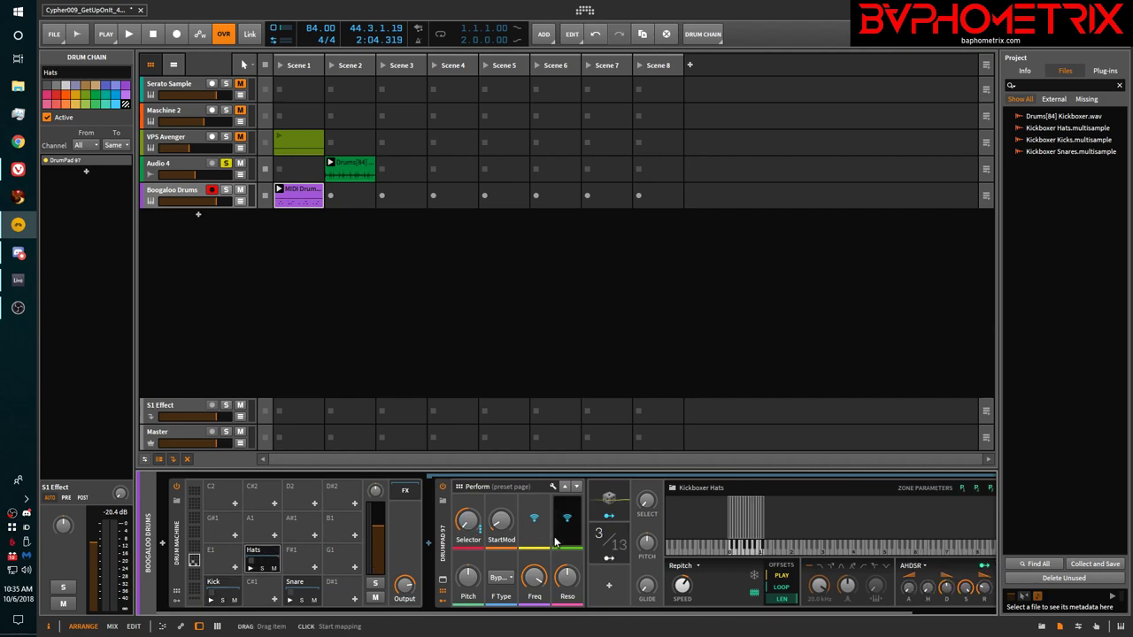
left_click(611, 536)
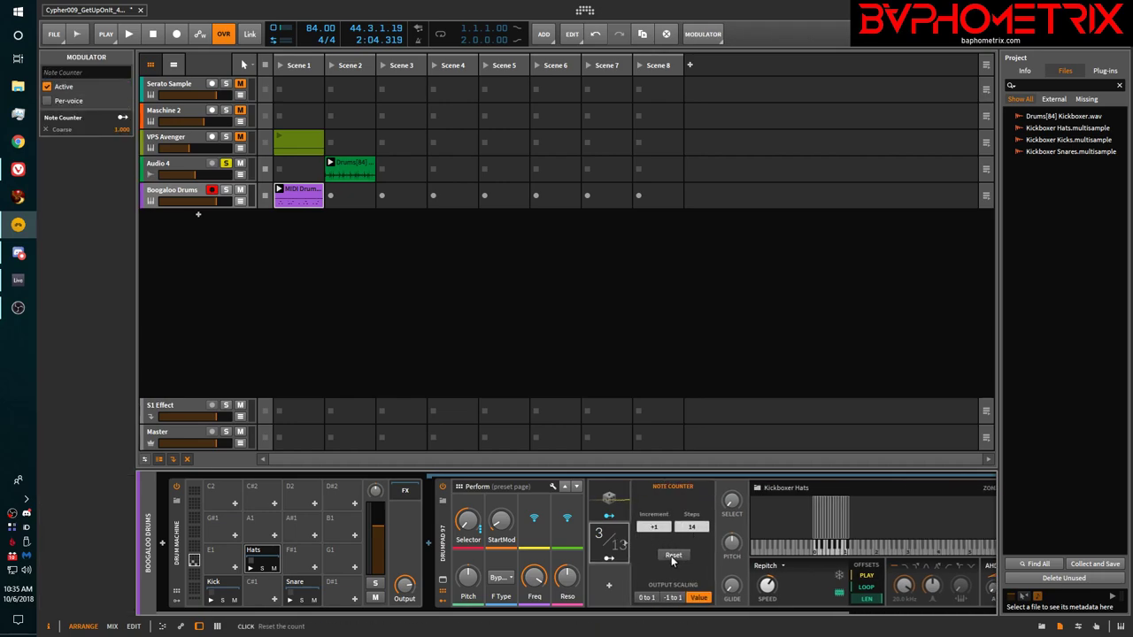
left_click(672, 555)
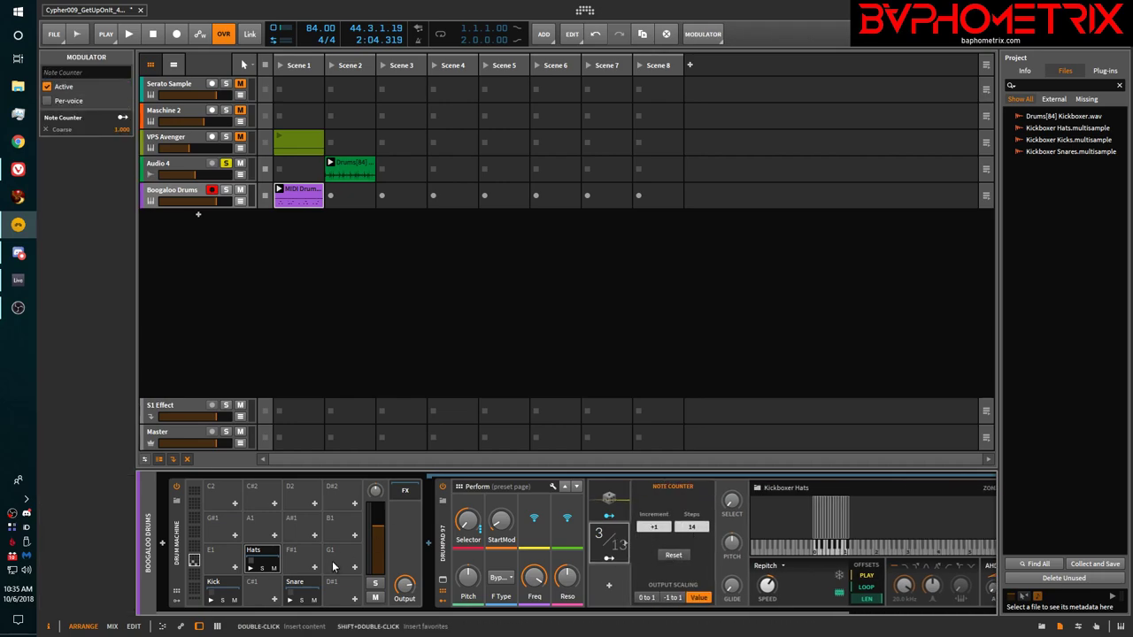
left_click(301, 586)
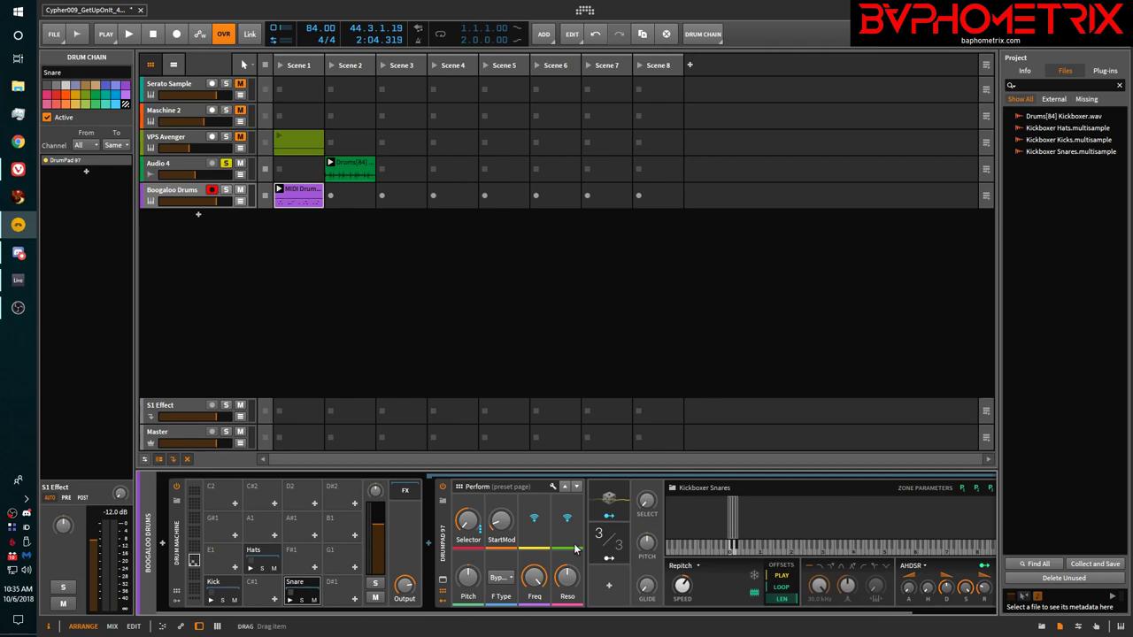
left_click(613, 536)
left_click(677, 555)
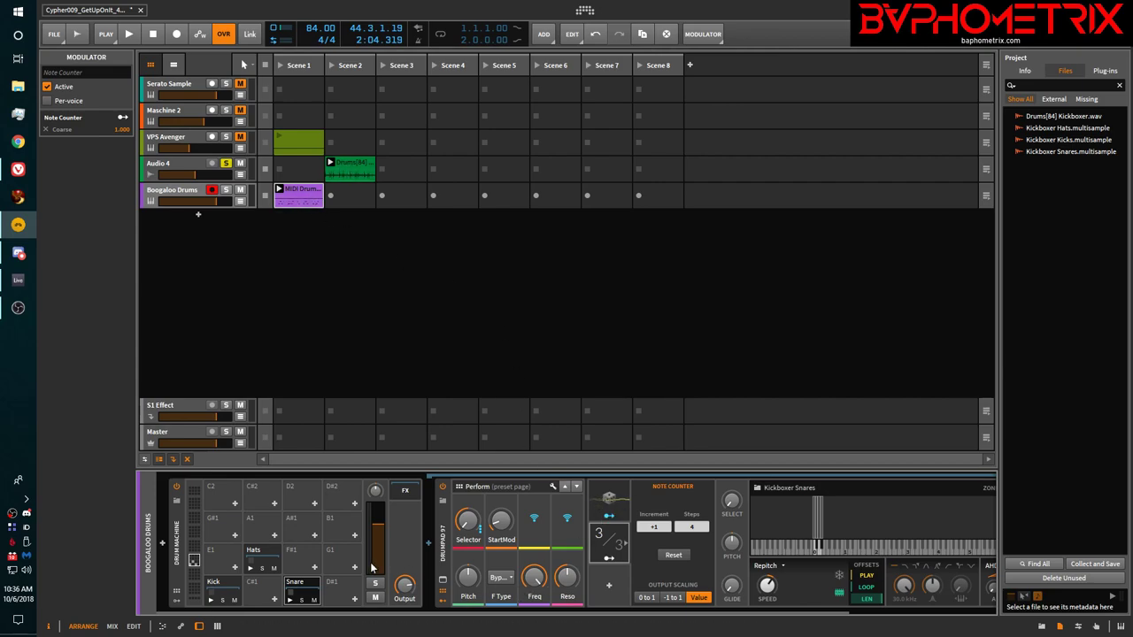
Show the Kick pad's devices, play the audio and MIDI drum clips, and compare them by soloing Boogaloo Drums and Audio 4 in turn.
left_click(222, 583)
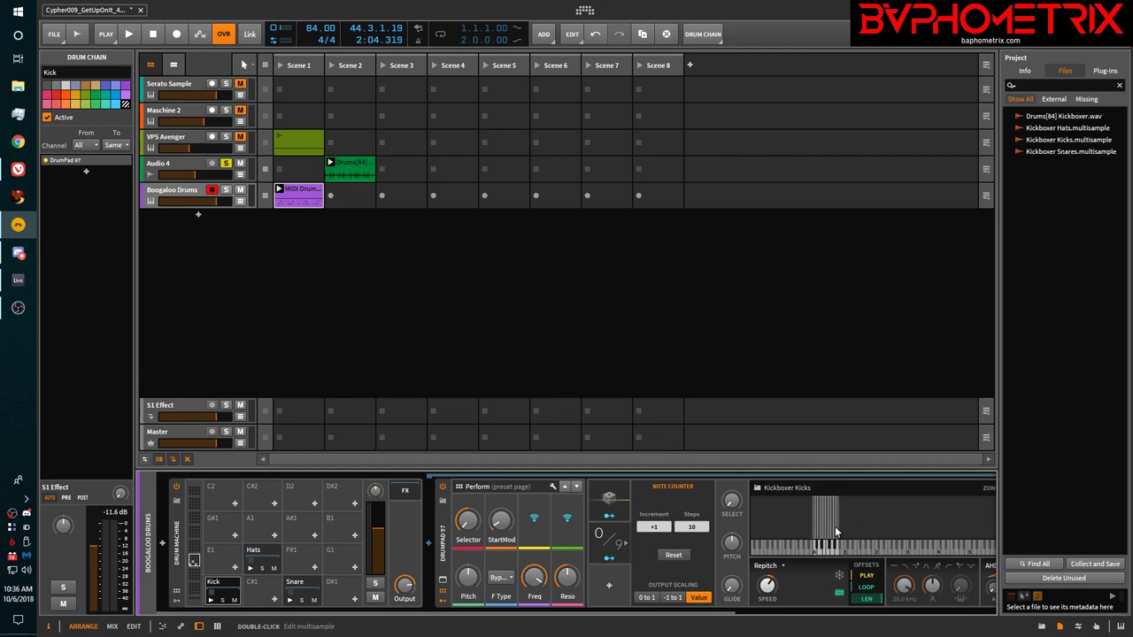
left_click(332, 164)
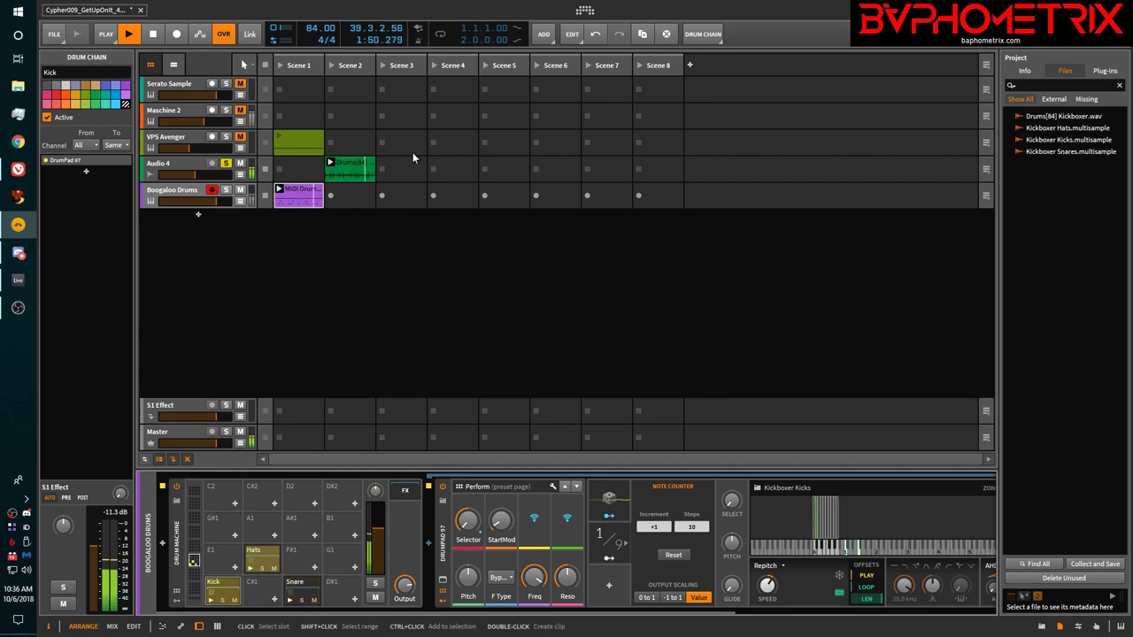
left_click(227, 192)
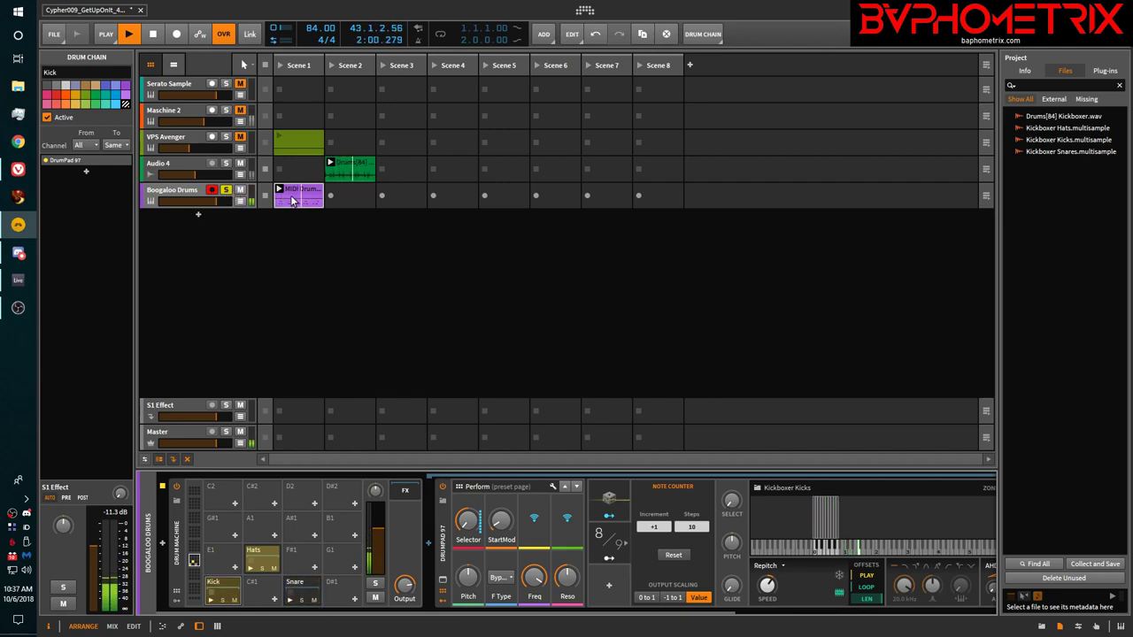
left_click(226, 165)
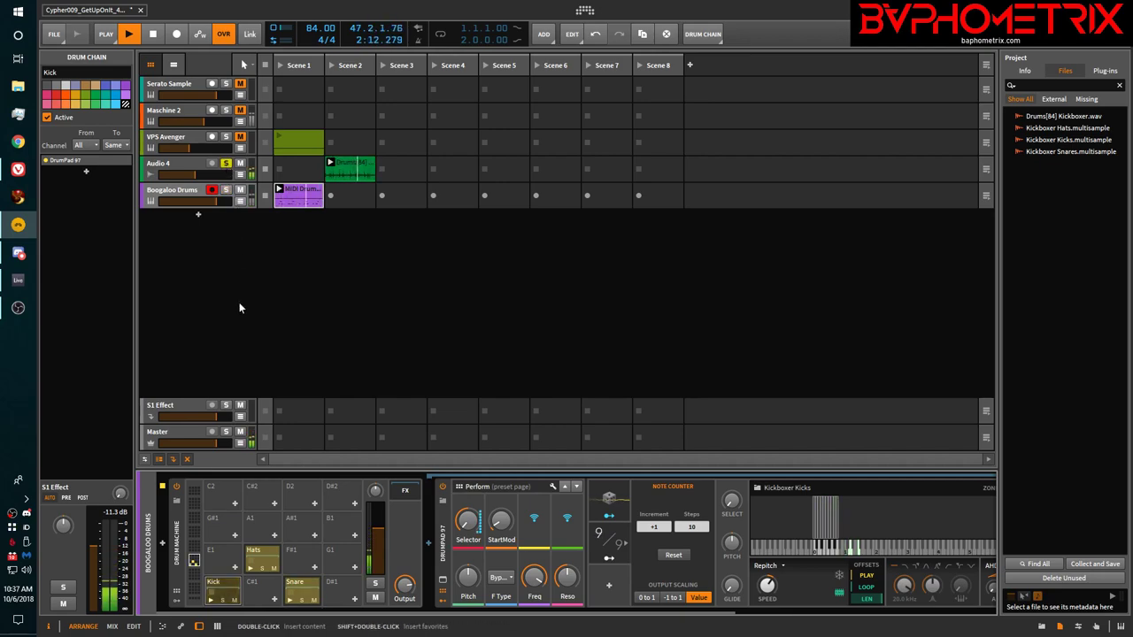
Inspect the Hats, Snare and Kick pads' samplers and note counters during playback, soloing Boogaloo Drums partway through.
left_click(262, 555)
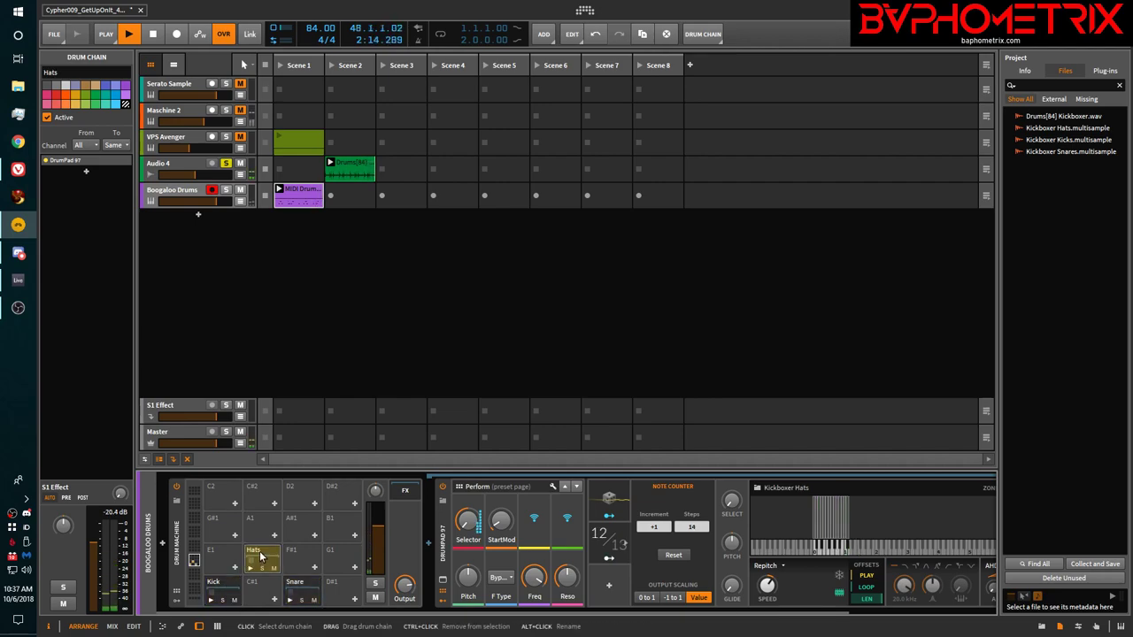
left_click(297, 586)
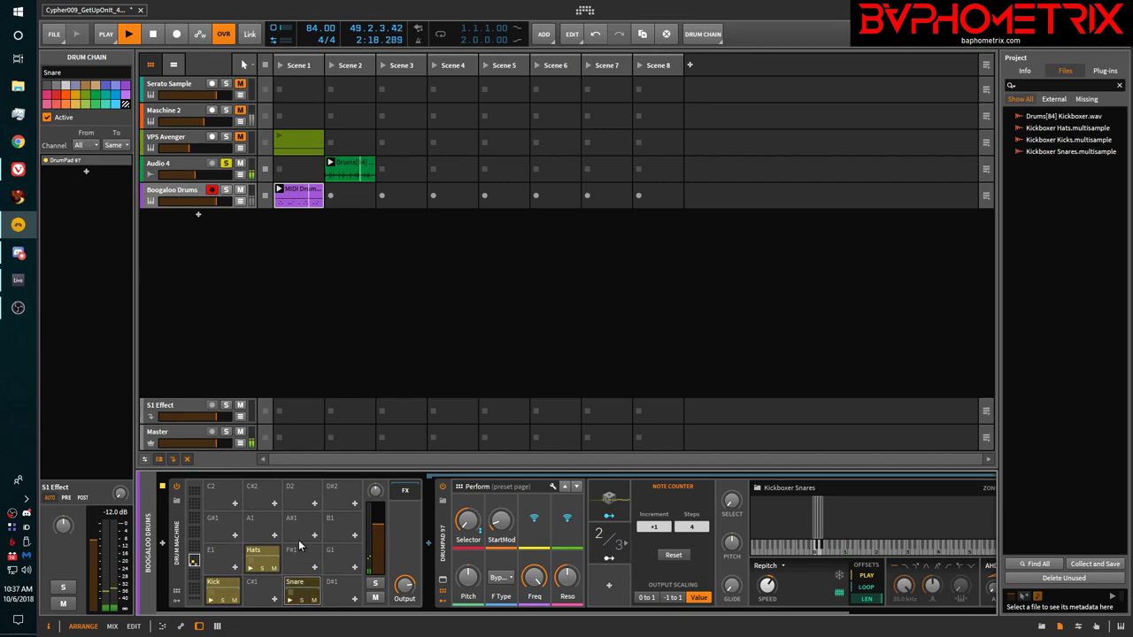
left_click(225, 191)
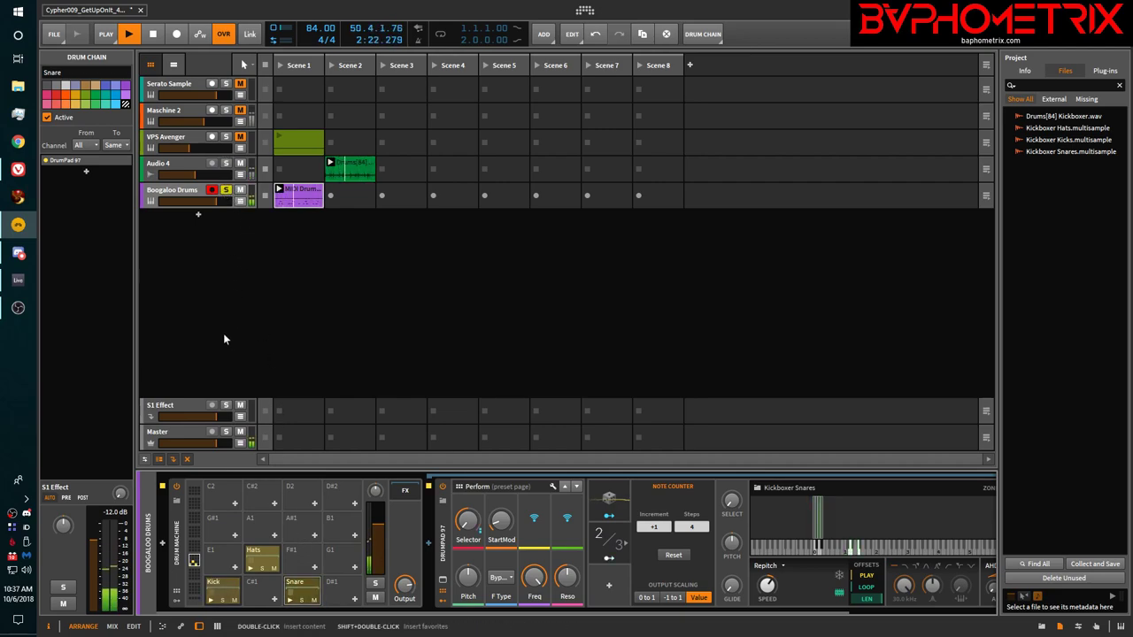
left_click(232, 588)
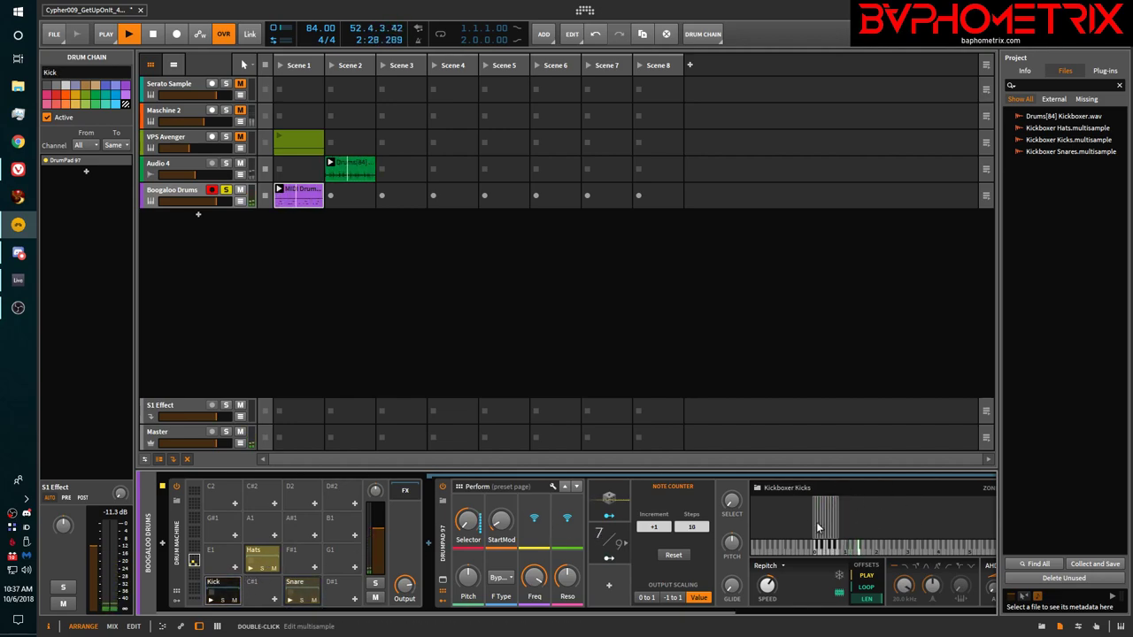
left_click(266, 573)
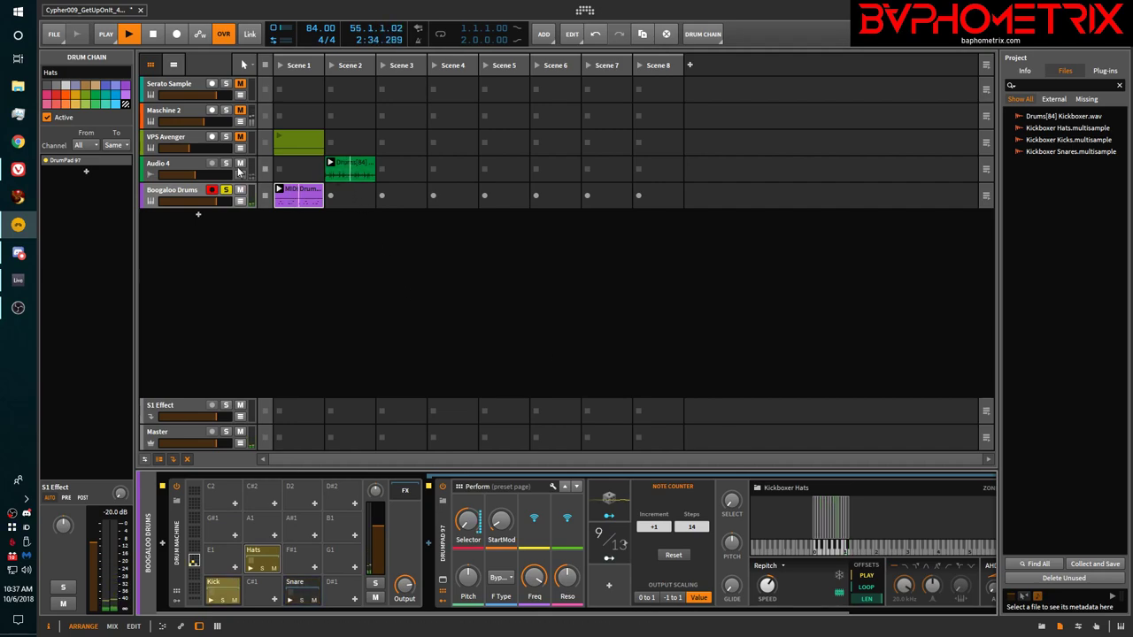
Alternate the solo between Audio 4 and Boogaloo Drums to compare the two loops, ending with Boogaloo Drums soloed.
left_click(227, 164)
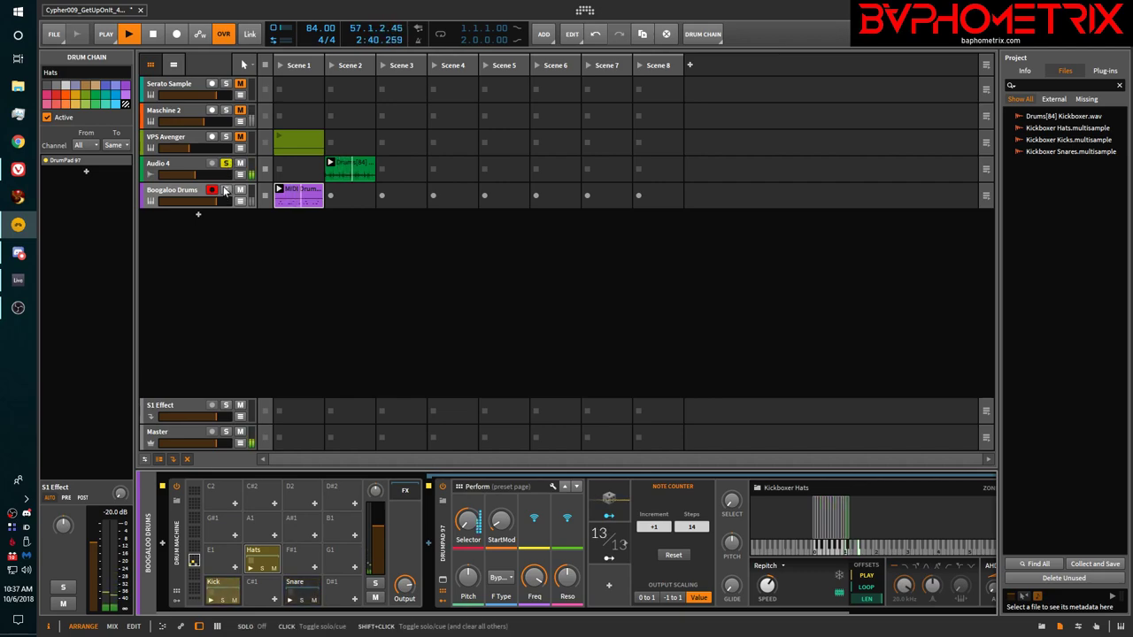
left_click(226, 192)
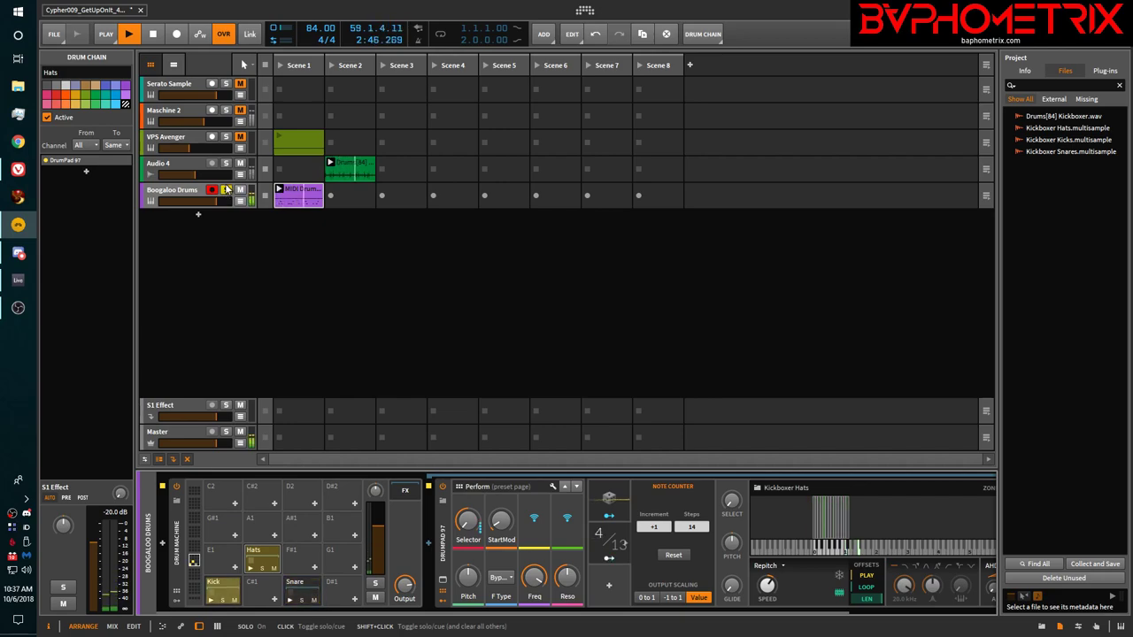
left_click(227, 166)
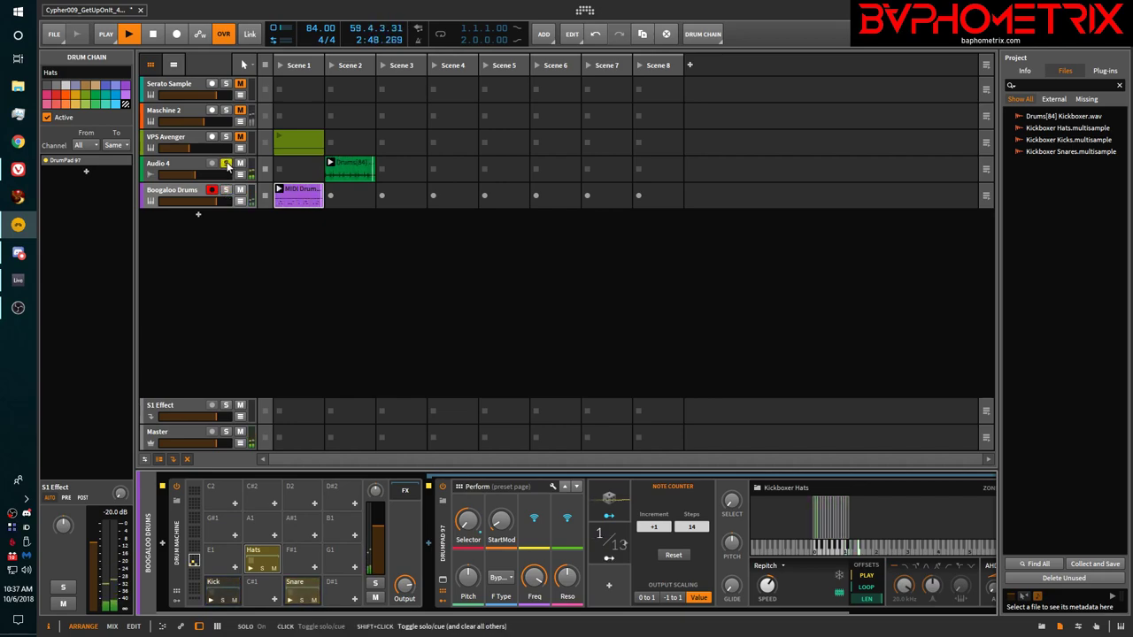
left_click(226, 191)
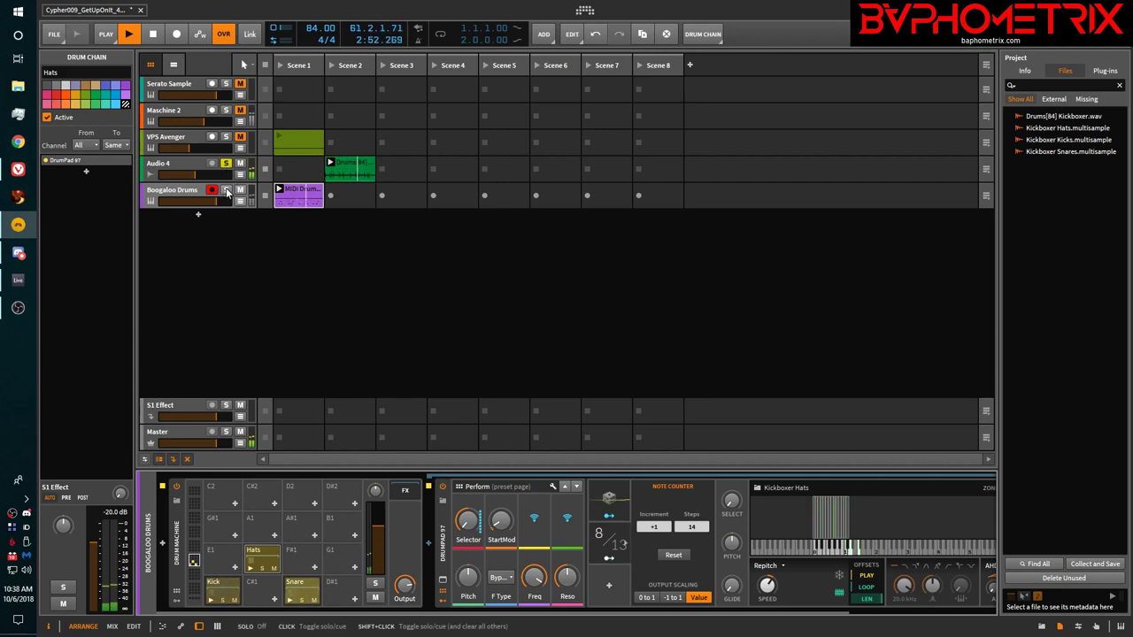
left_click(227, 191, "shift")
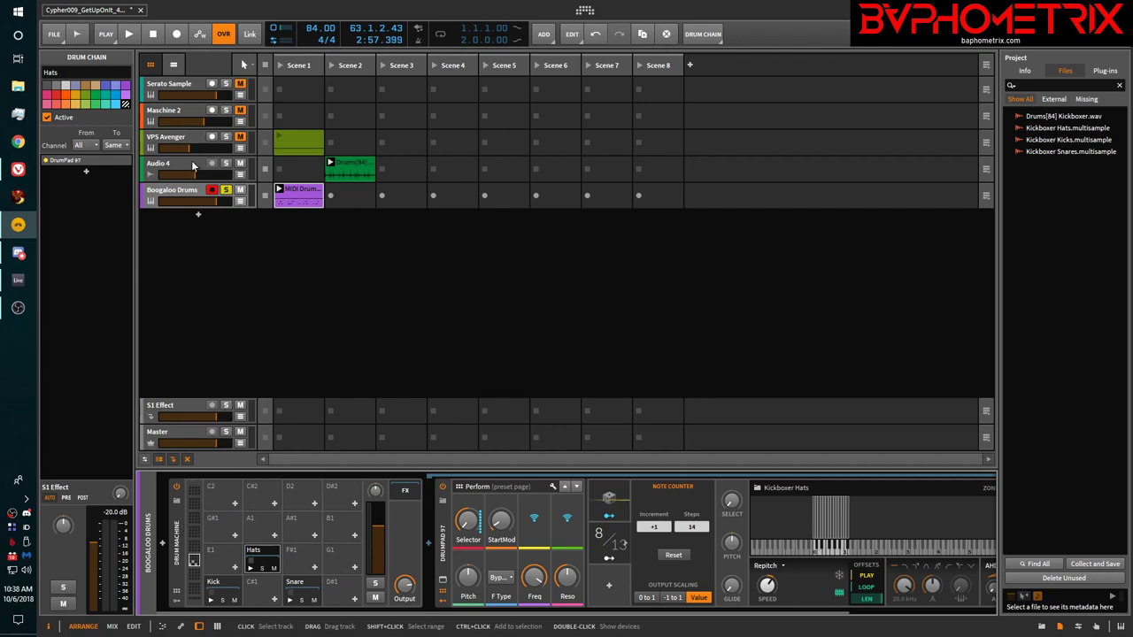
View the waveform of Audio 4's Drums[84] Kickboxer clip, and return to the track's device chain.
left_click(281, 168)
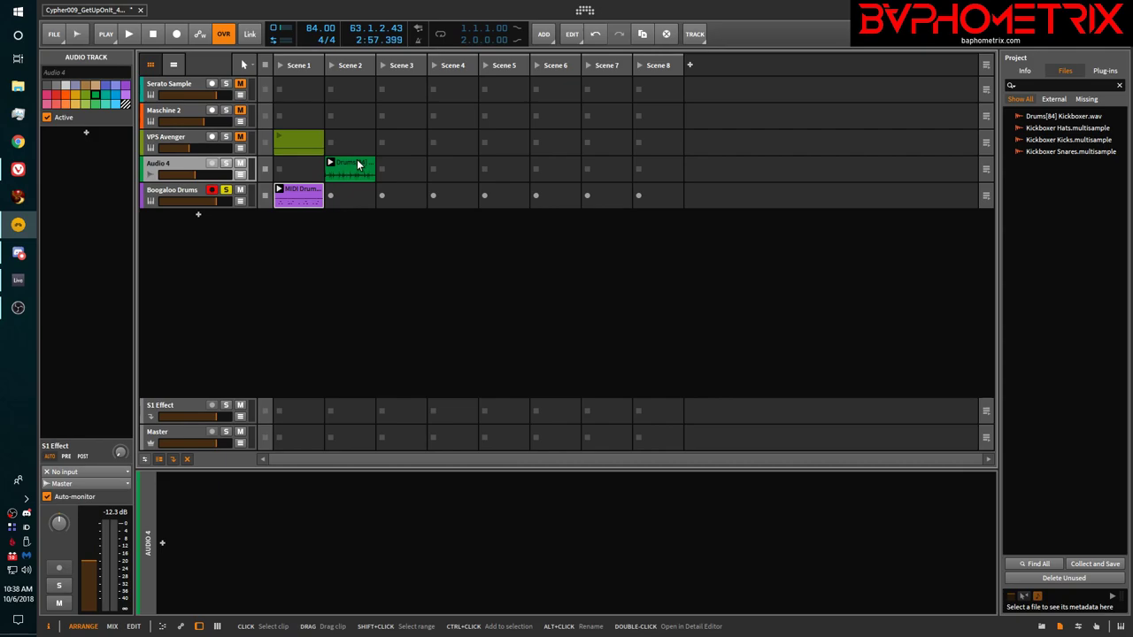
double_click(358, 164)
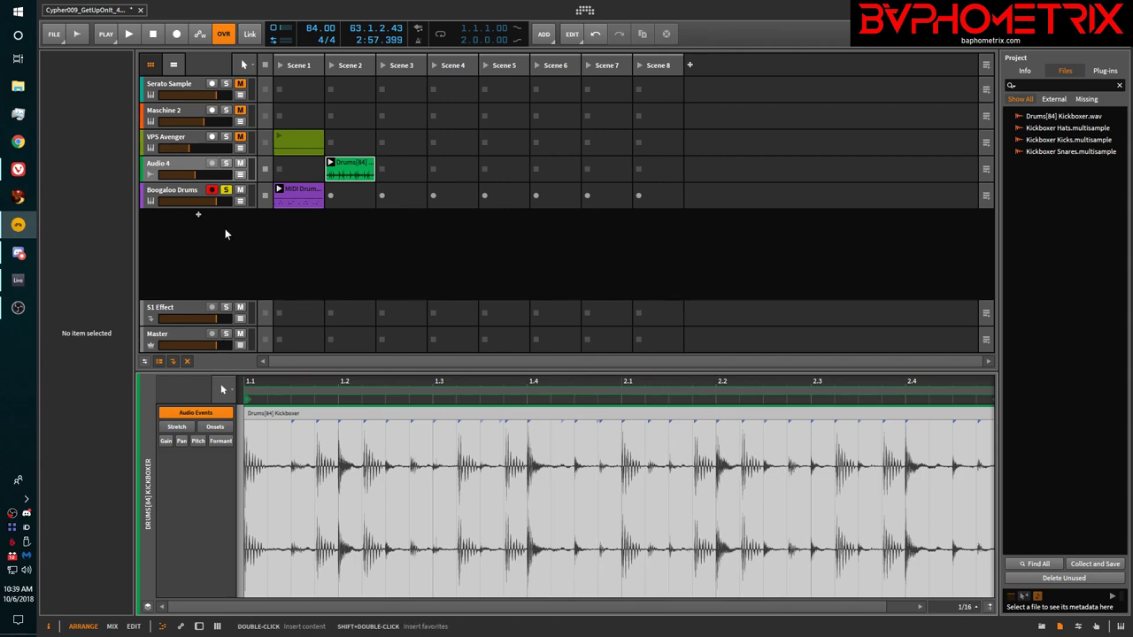
left_click(188, 162)
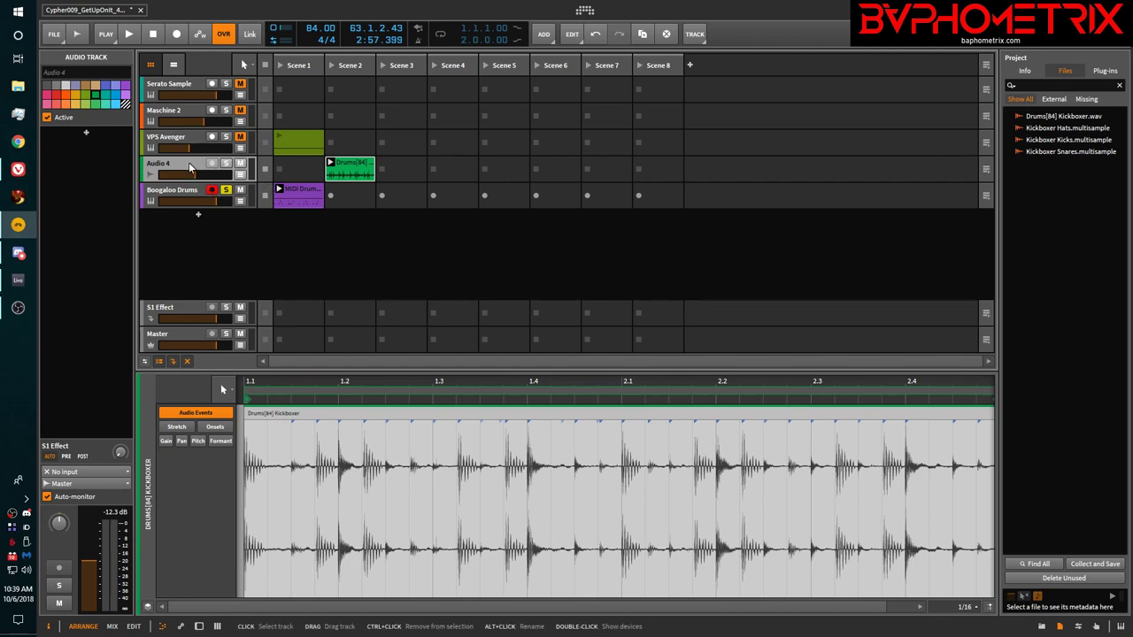
left_click(189, 165, "ctrl")
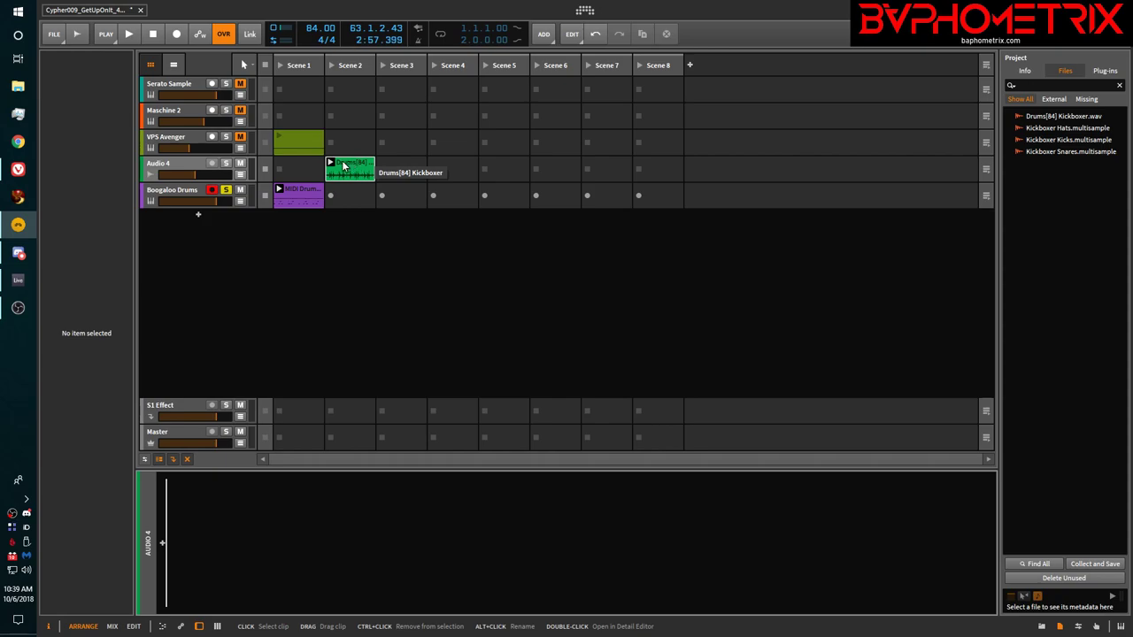
Bring up the project's file list, reopen the Drums[84] Kickboxer clip and select its audio event to examine the settings.
left_click(1046, 628)
left_click(1060, 627)
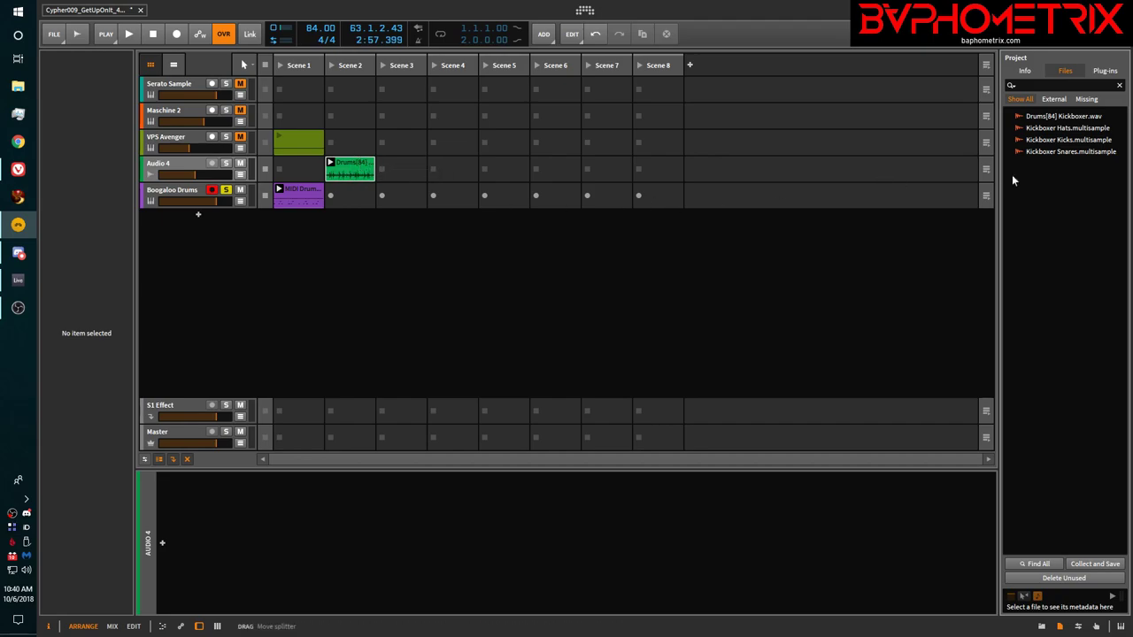
double_click(341, 167)
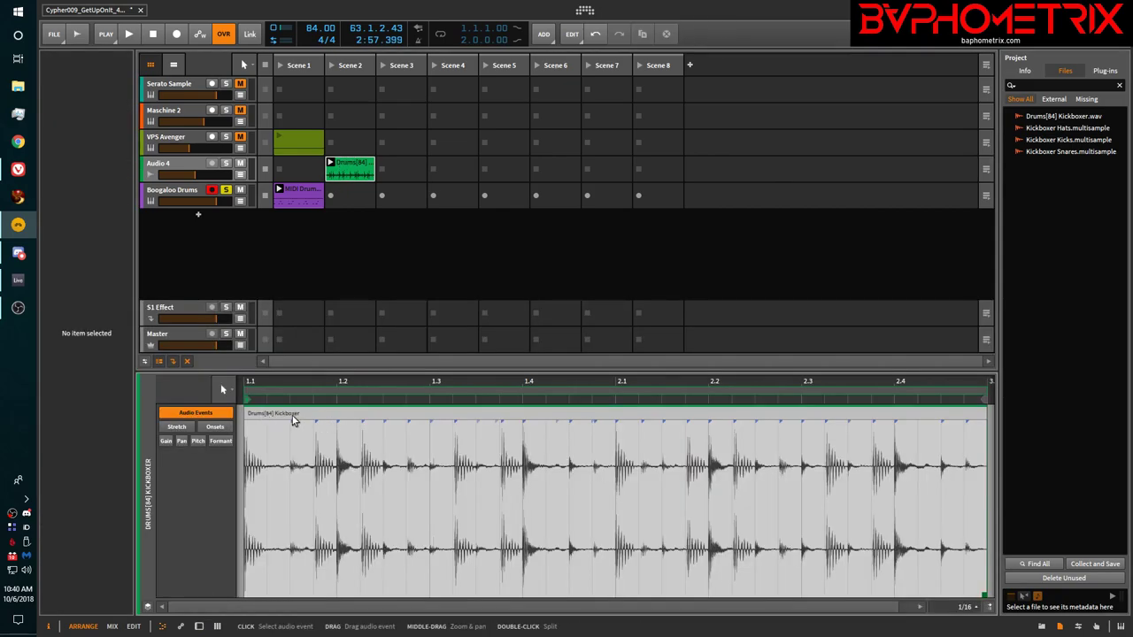
left_click(292, 417)
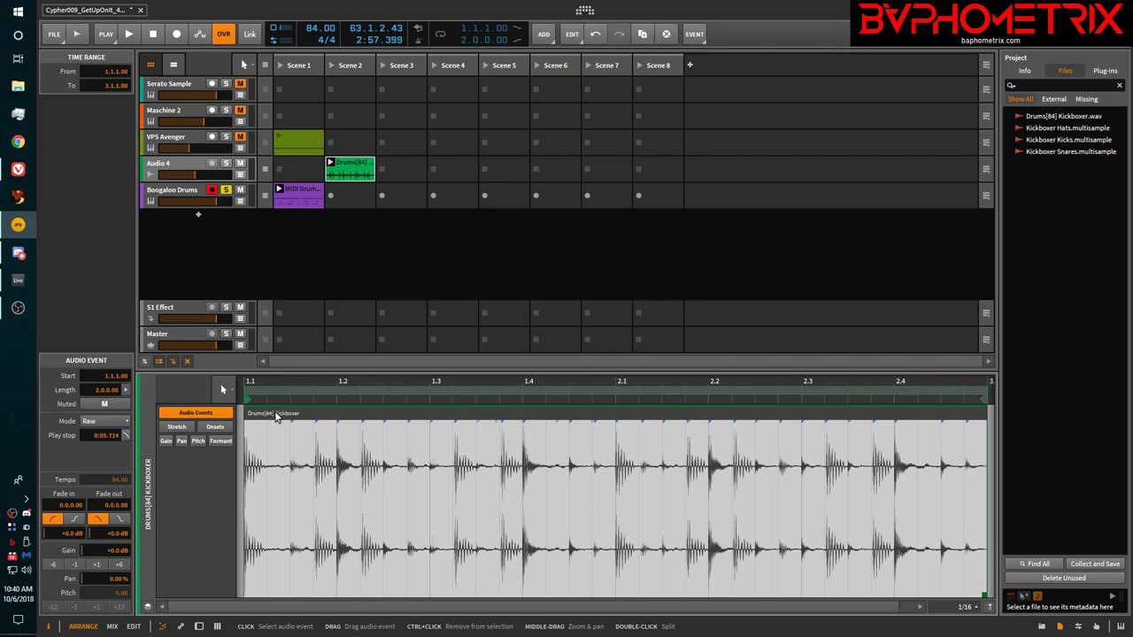
mouse_move(1047, 118)
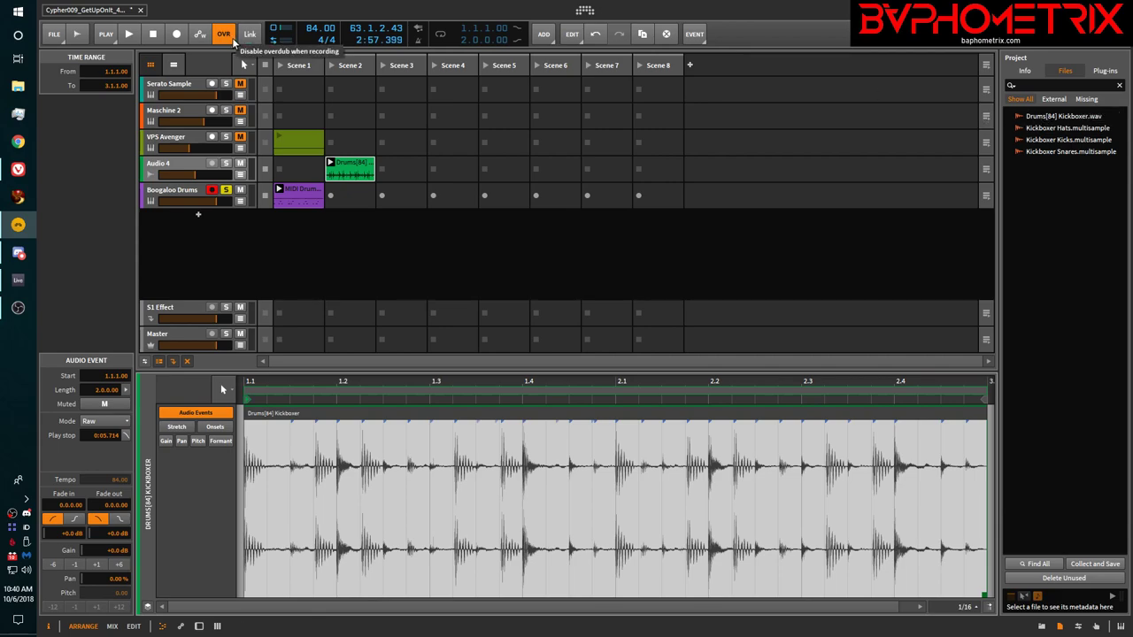
Show the Serato Sample track's device and open its plug-in window.
left_click(194, 86)
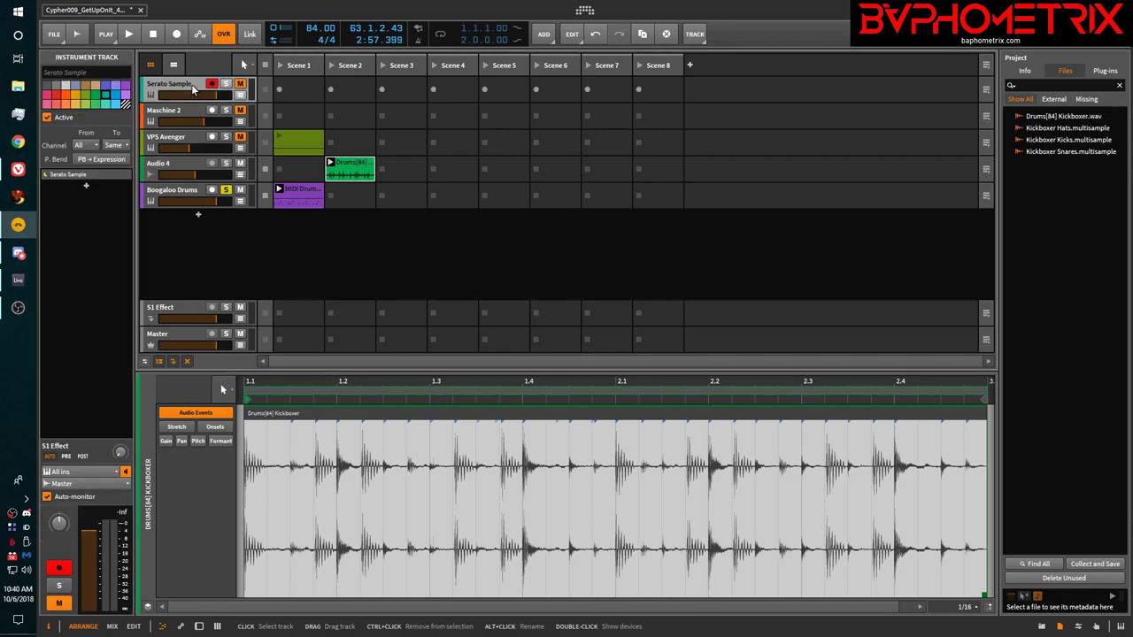
double_click(193, 87)
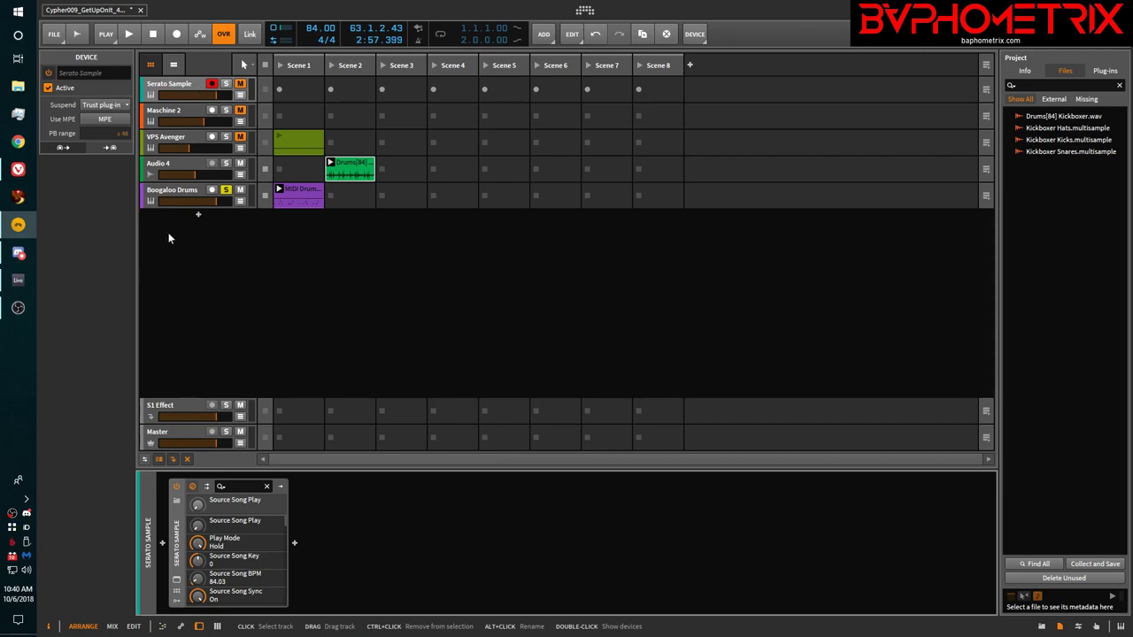
left_click(177, 580)
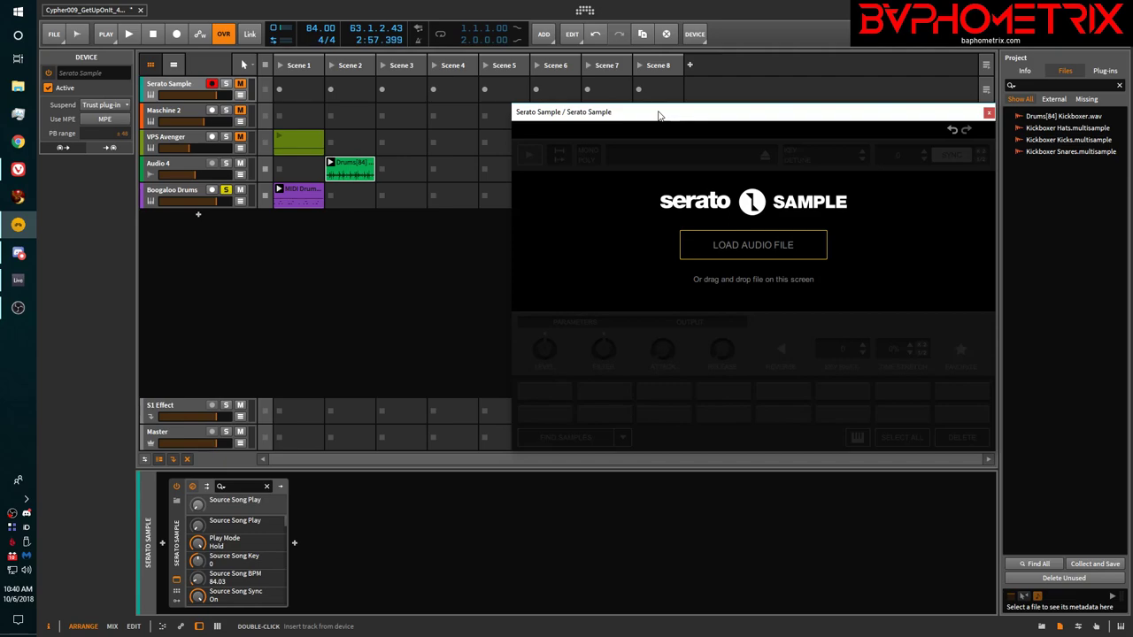
Load Drums[84] Kickboxer.wav from the project's file list into Serato Sample, and close the plug-in window.
left_click_drag(658, 113, 639, 106)
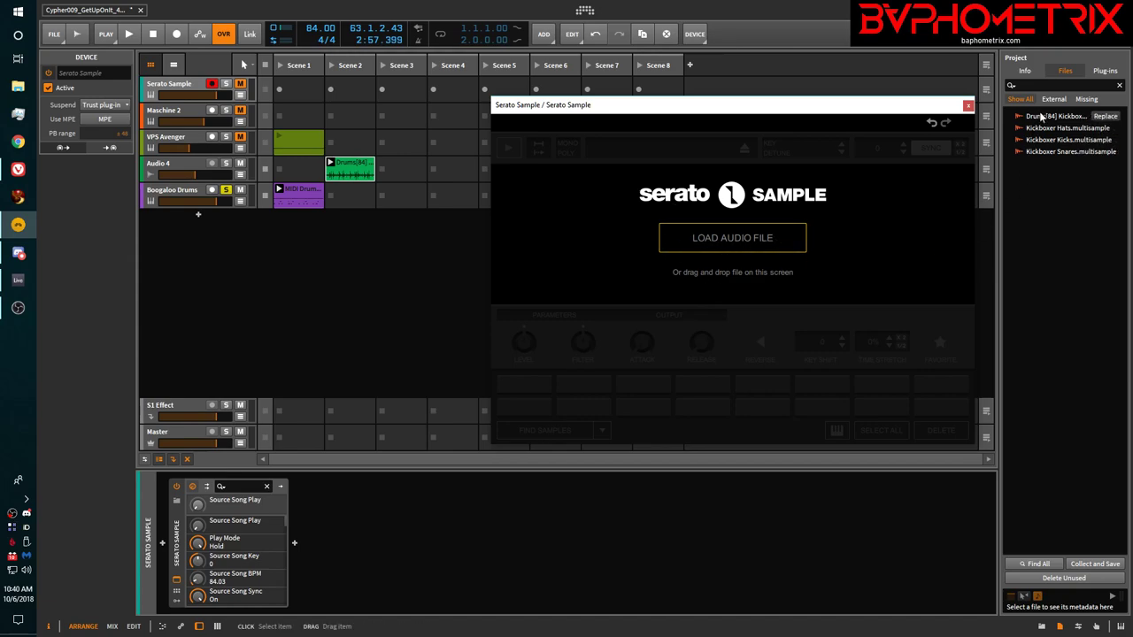
left_click_drag(1038, 121, 713, 239)
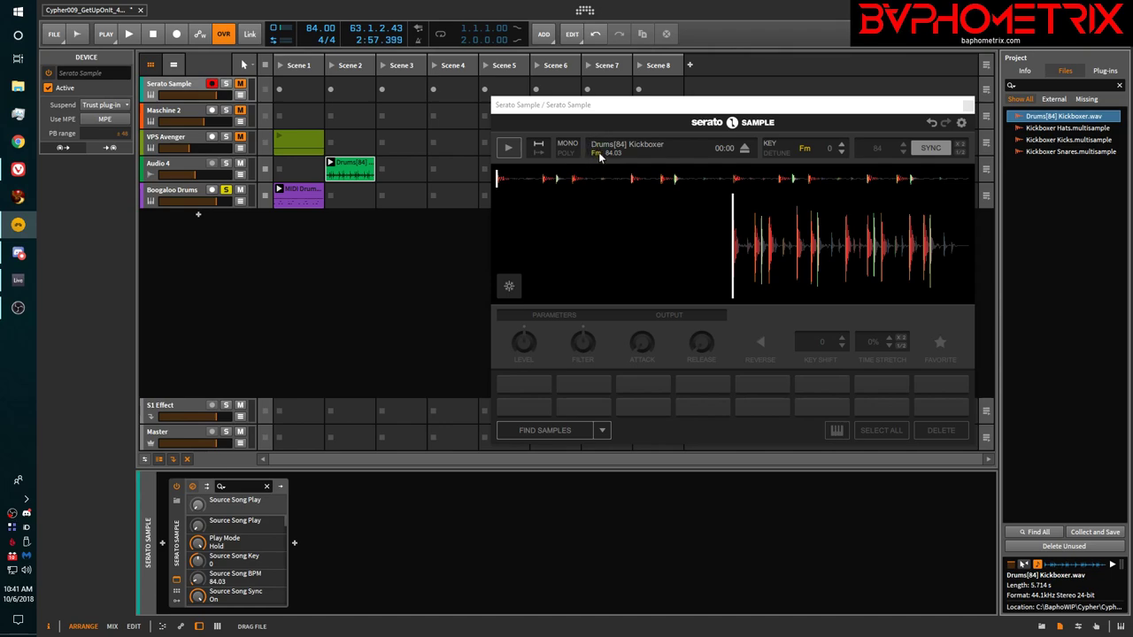
mouse_move(1051, 131)
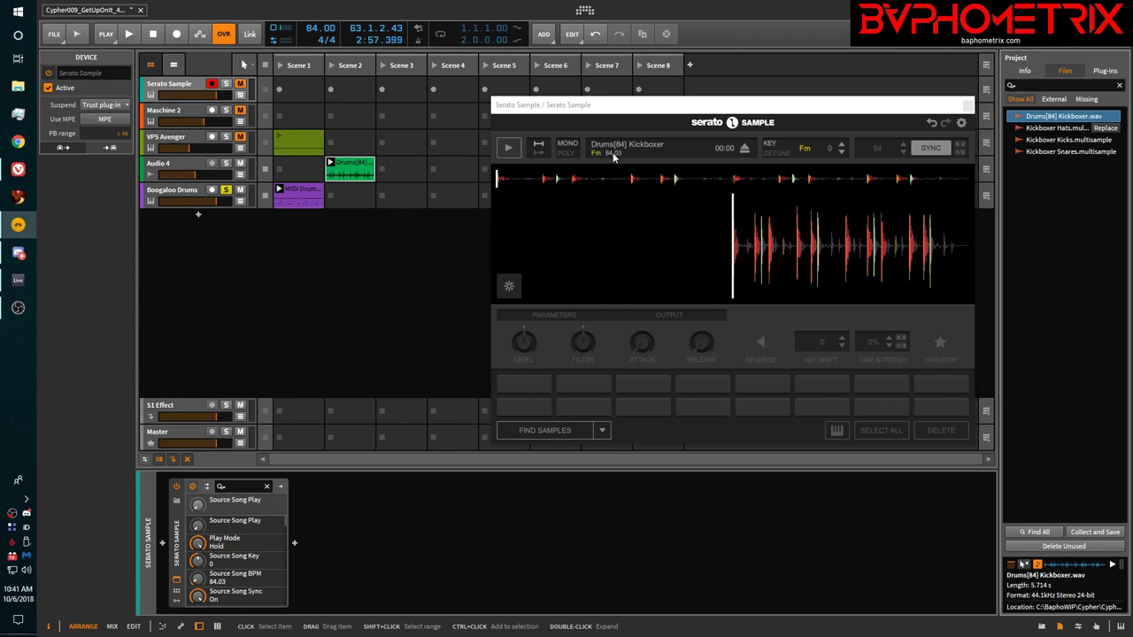
left_click(969, 106)
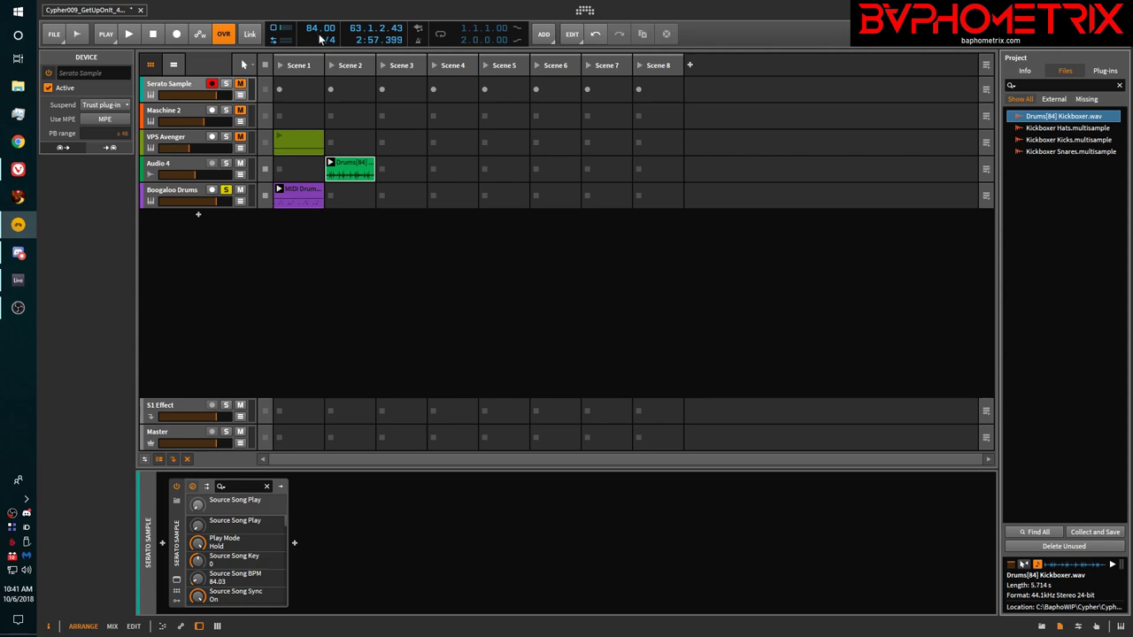
Add Drums[84] Kickboxer.wav as a clip in Audio 4's Scene 4 slot and open it for detailed editing.
mouse_move(1096, 124)
left_click_drag(1075, 117, 441, 171)
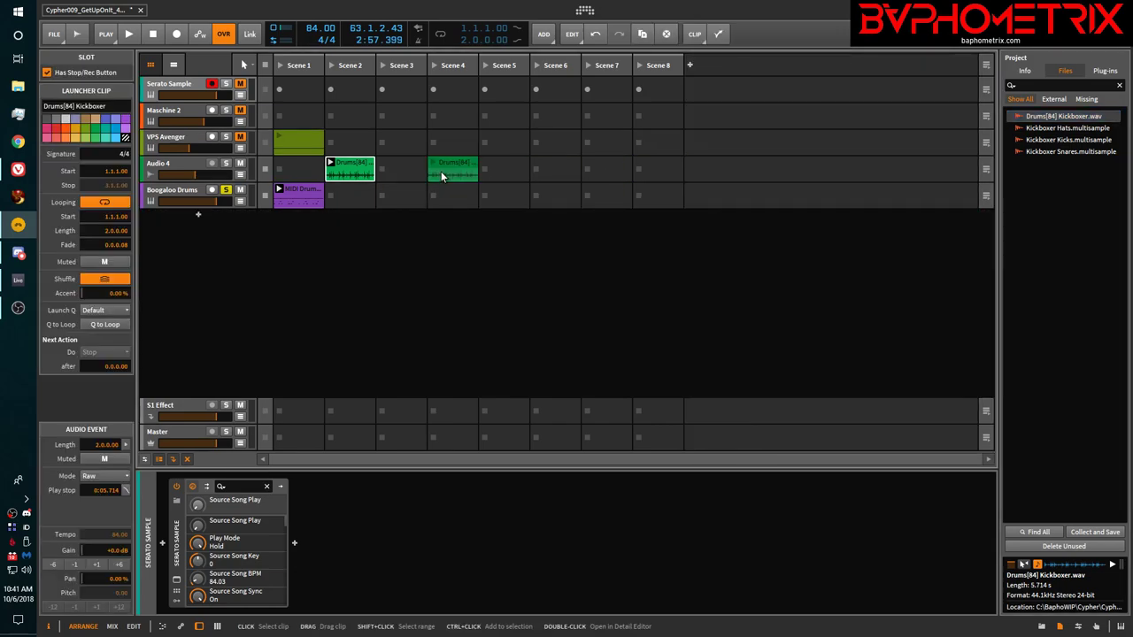
double_click(451, 167)
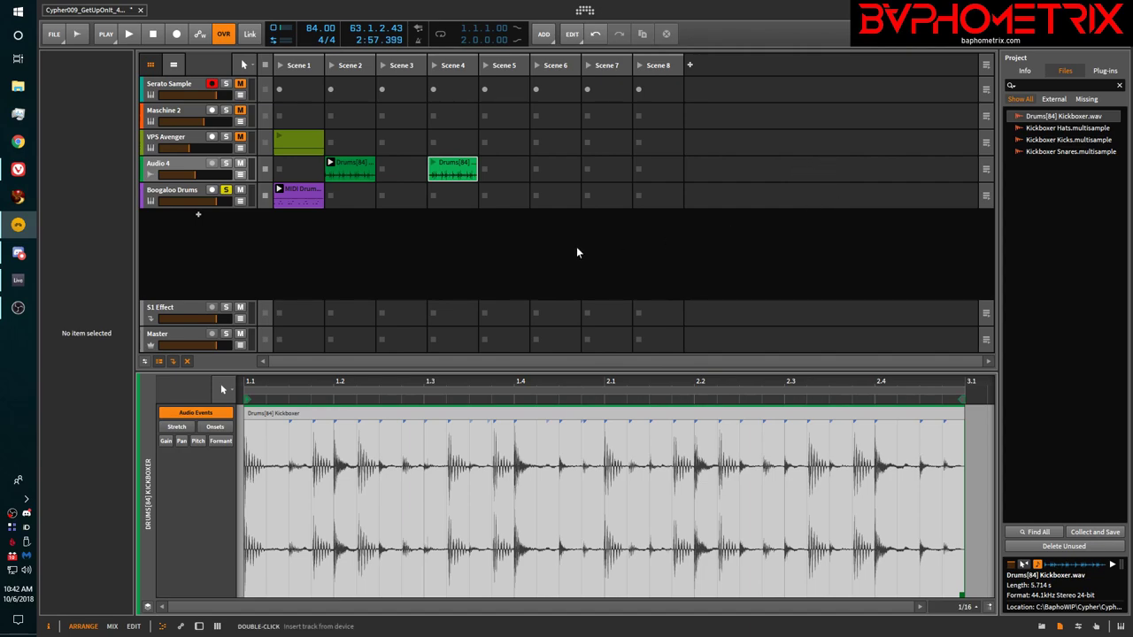
View the notes of the Boogaloo Drums MIDI clip, and return to Audio 4's Scene 4 clip for comparison.
left_click(301, 194)
double_click(301, 192)
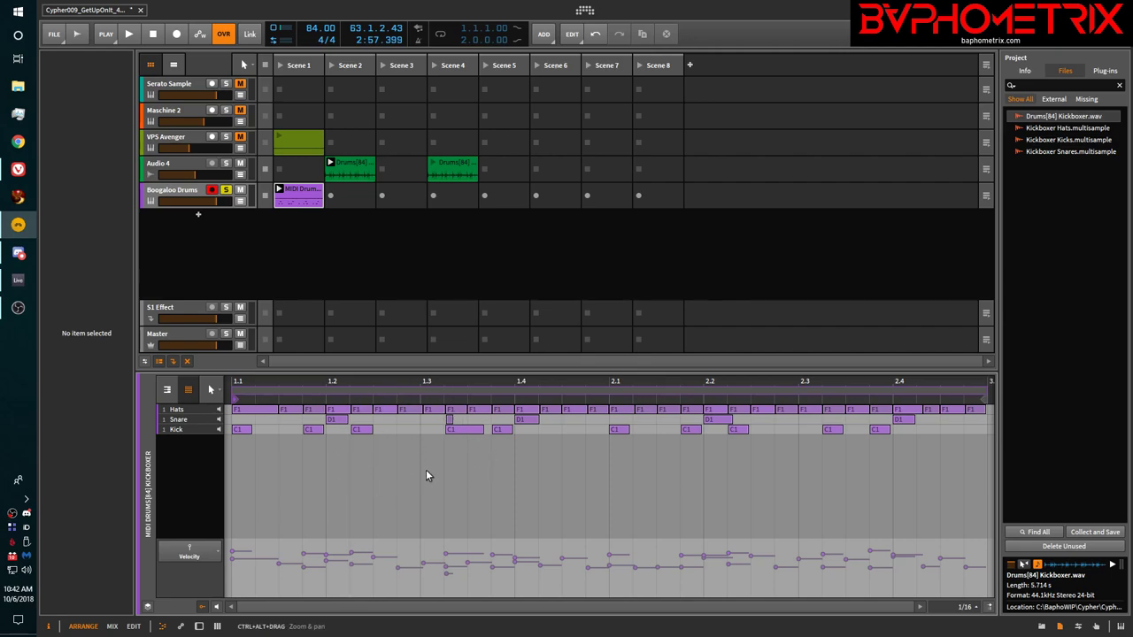
left_click(452, 169)
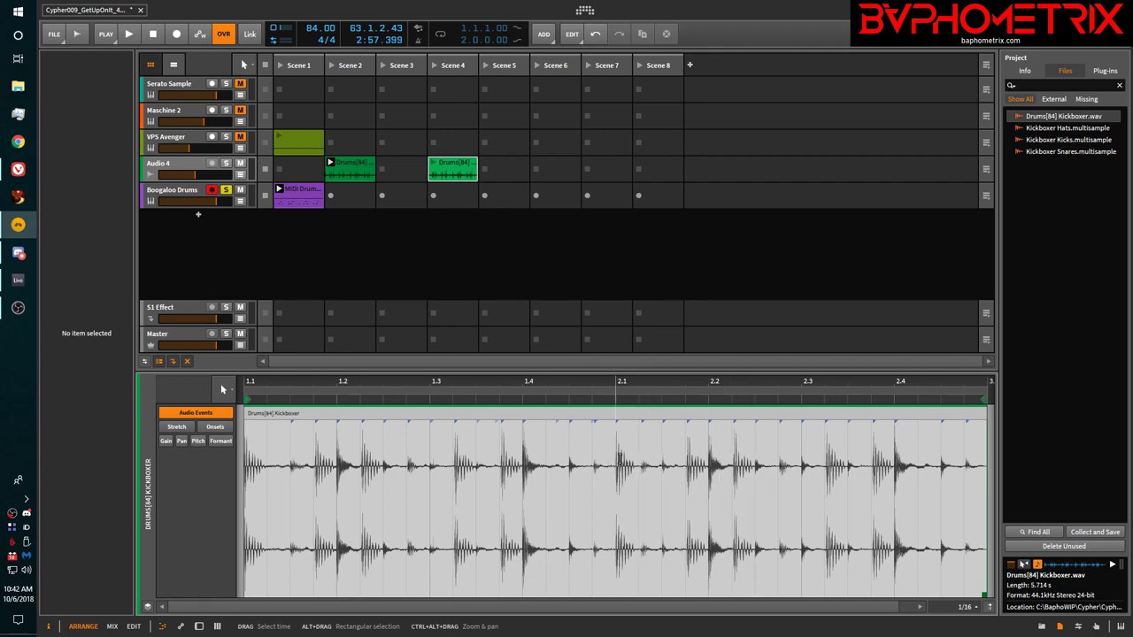
Examine the kick transients and onset markers near beat 2.1 of the Scene 4 clip, and return to its full waveform.
scroll(620, 464, "up", 10)
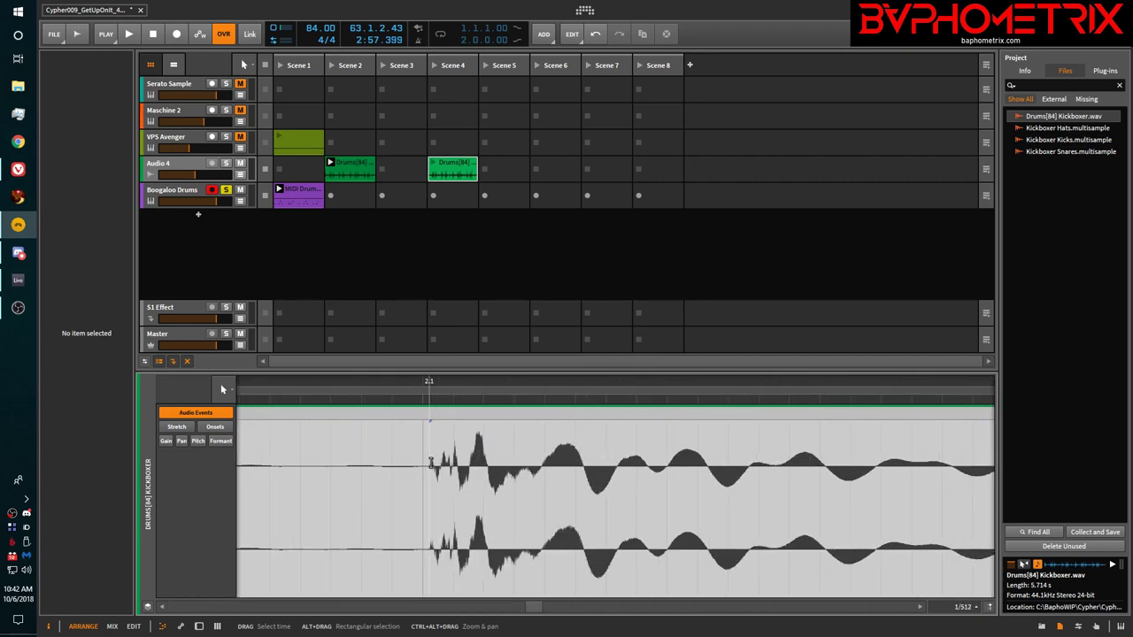
scroll(445, 470, "down", 10)
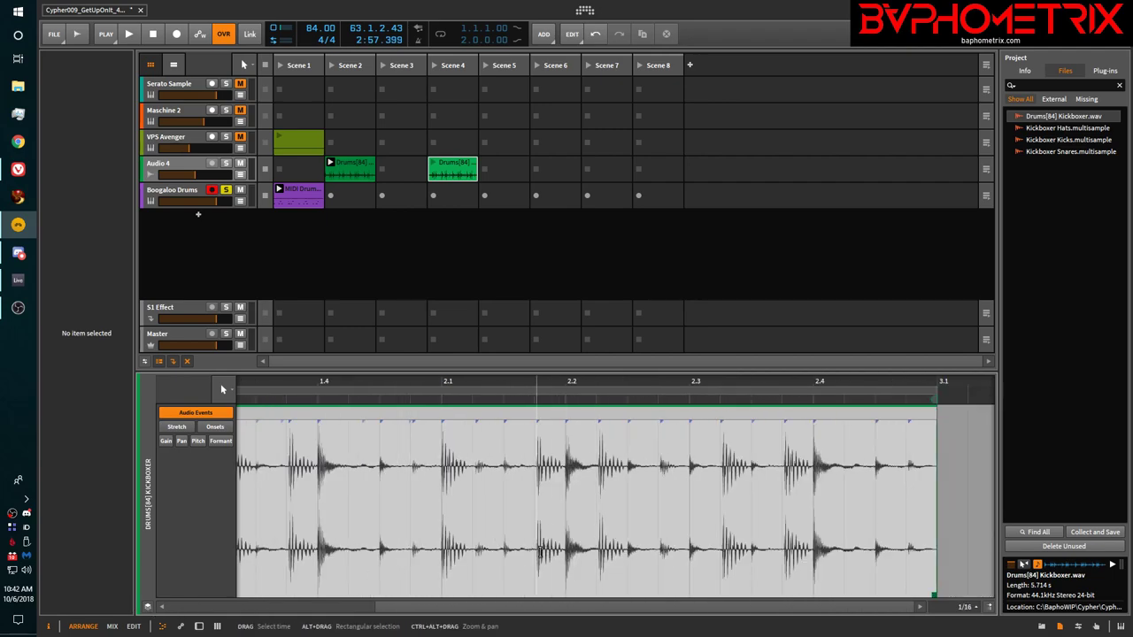
scroll(484, 518, "up", 5)
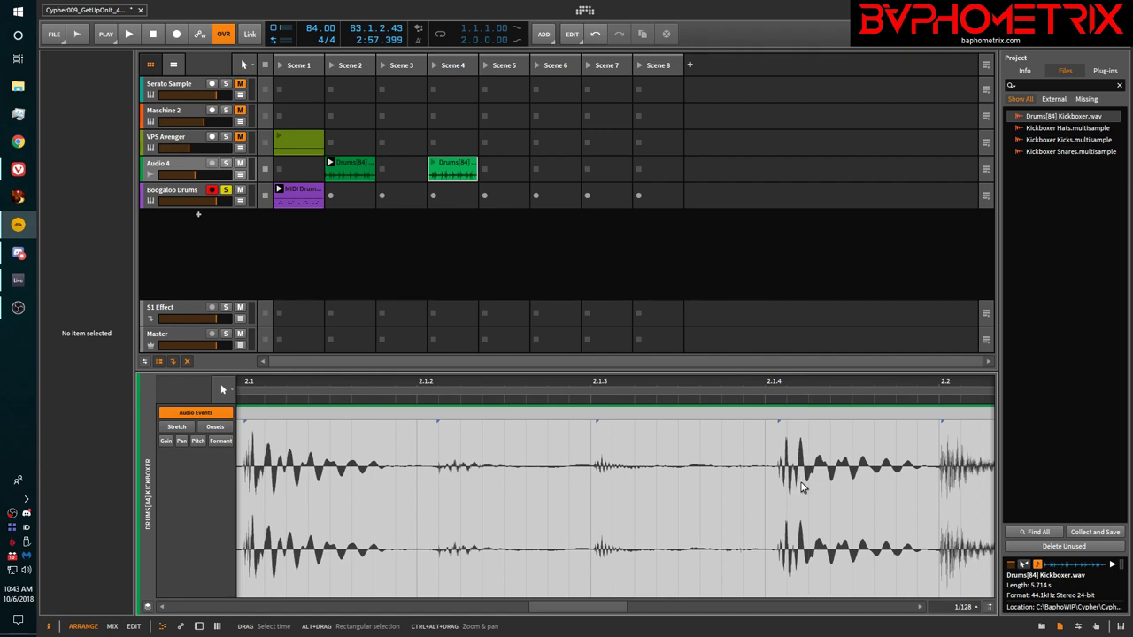
scroll(801, 482, "up", 3)
scroll(801, 485, "down", 4)
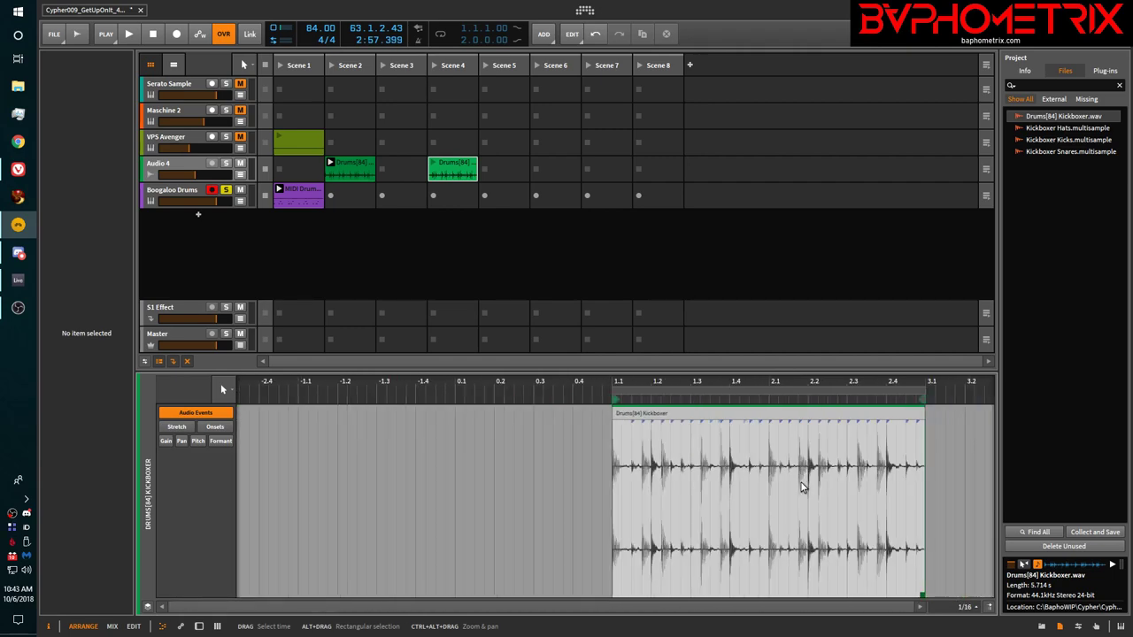
left_click(450, 166)
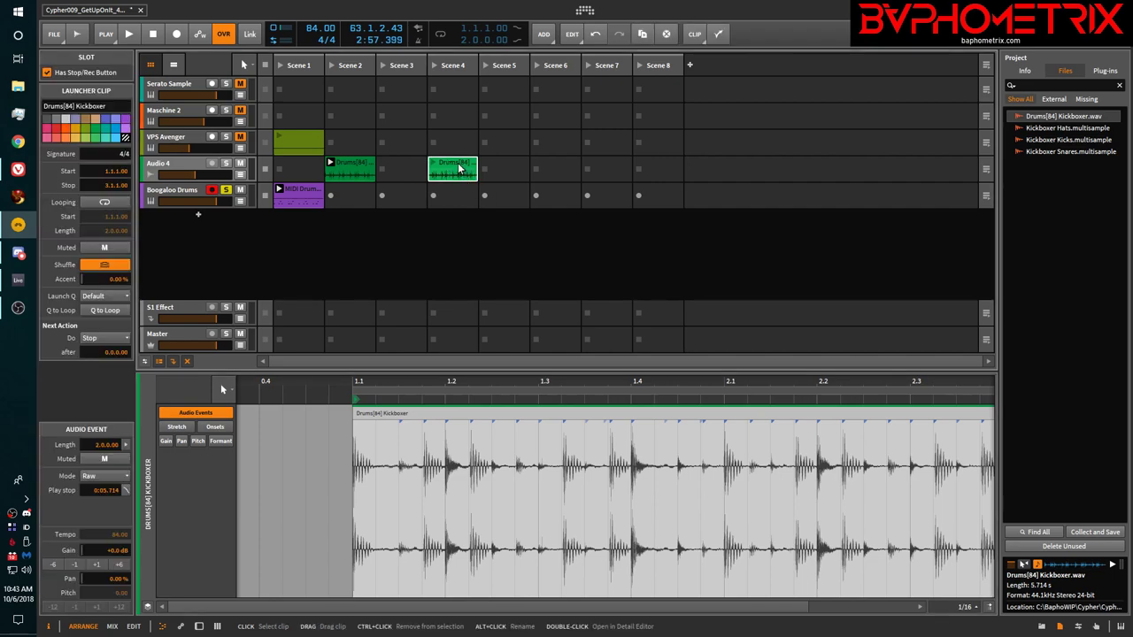
double_click(458, 169)
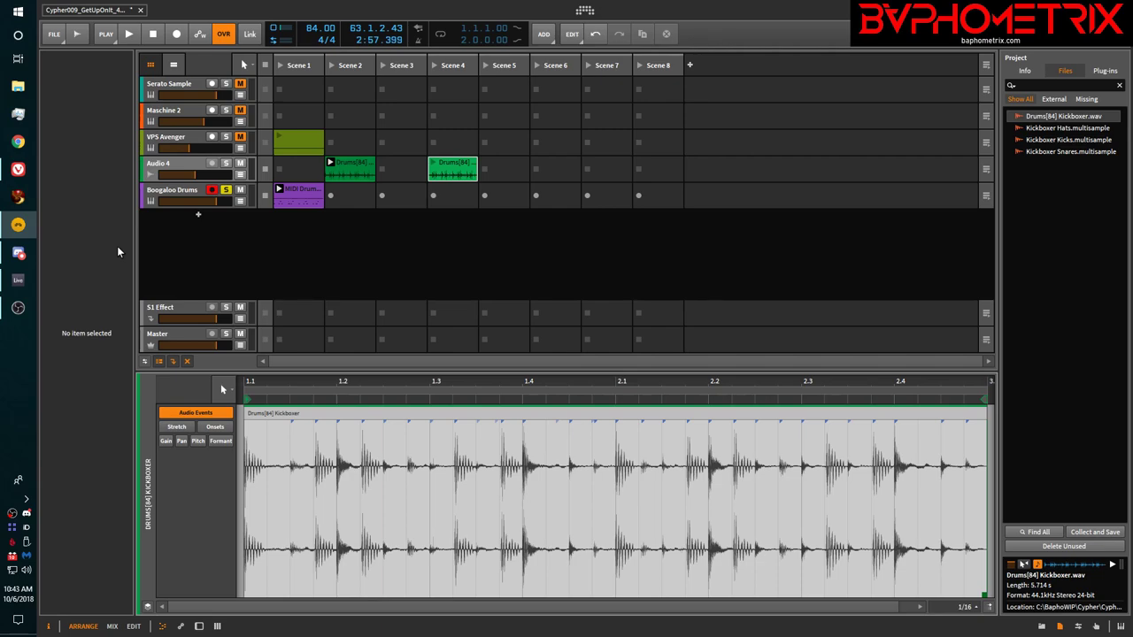
Bring up Ableton Live briefly, close the Discord window and switch back to Bitwig Studio.
left_click(18, 280)
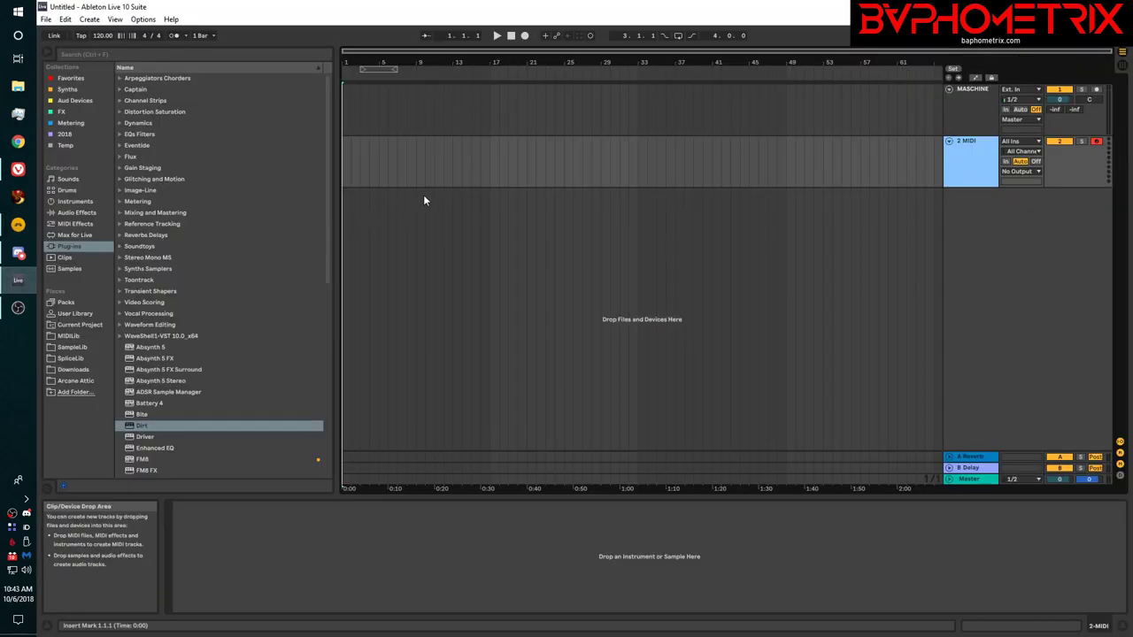
left_click(18, 253)
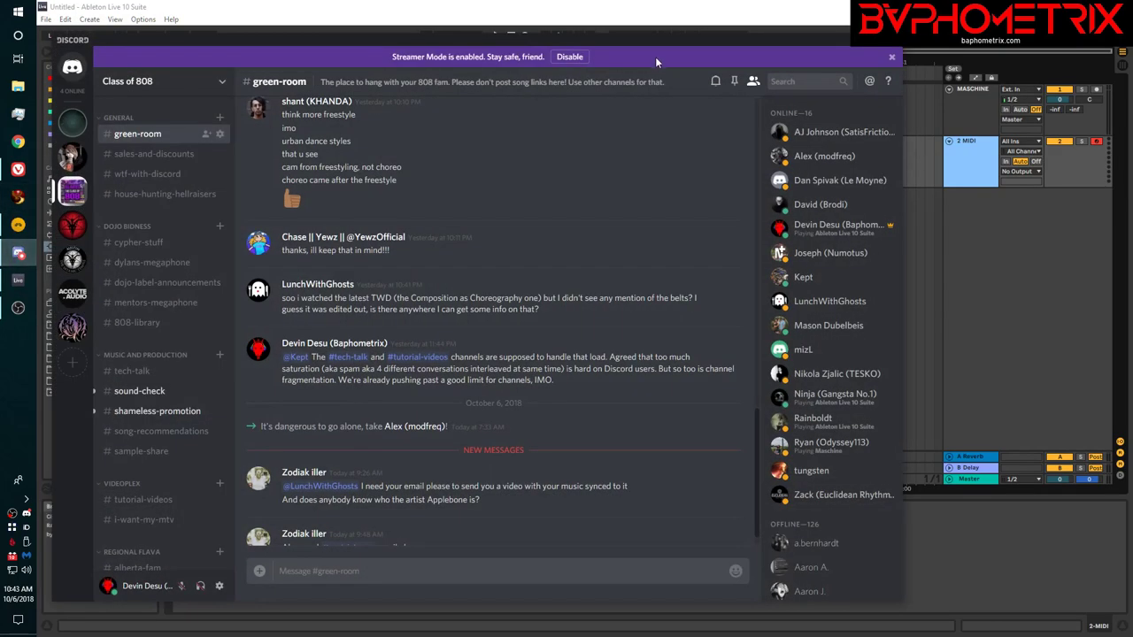
left_click(893, 40)
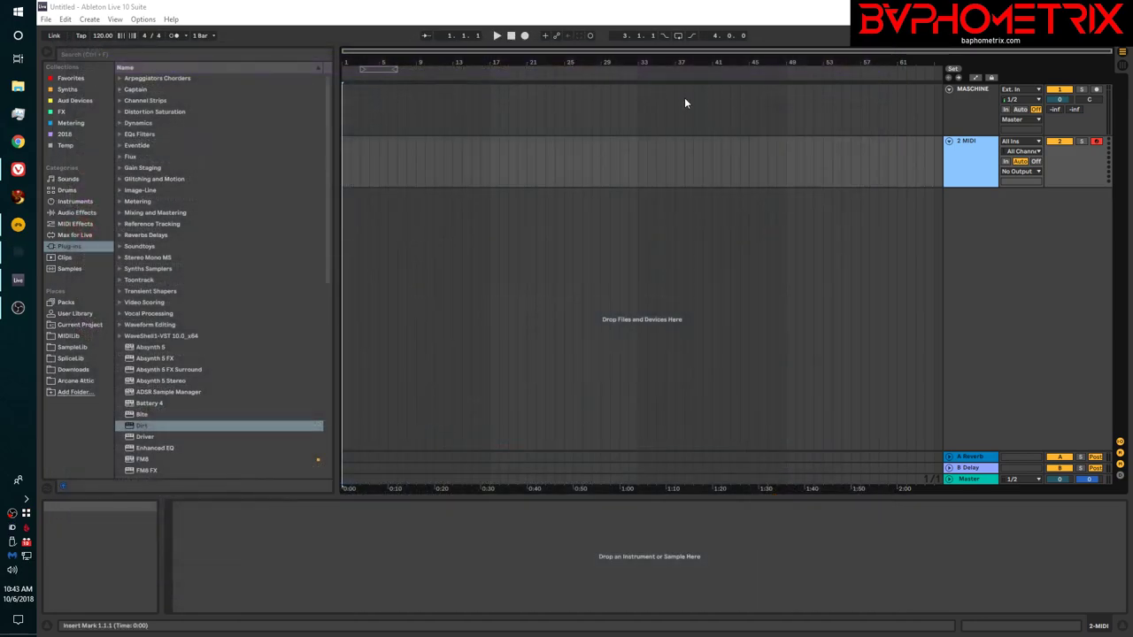
left_click(19, 226)
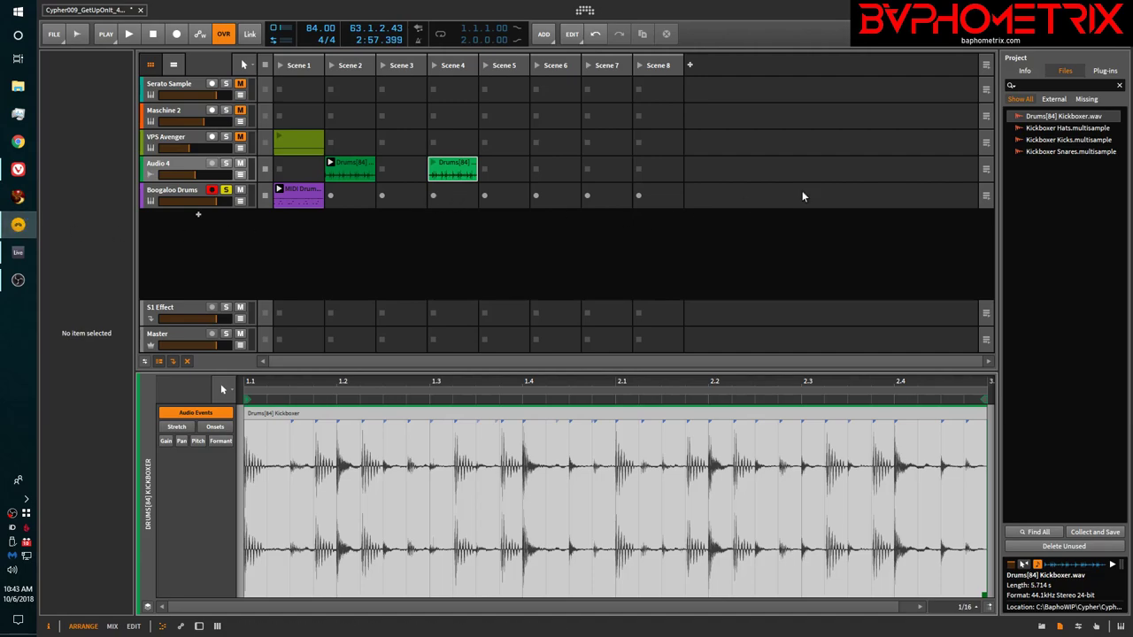
Reveal Drums[84] Kickboxer.wav from the project's file list in File Explorer.
right_click(1044, 118)
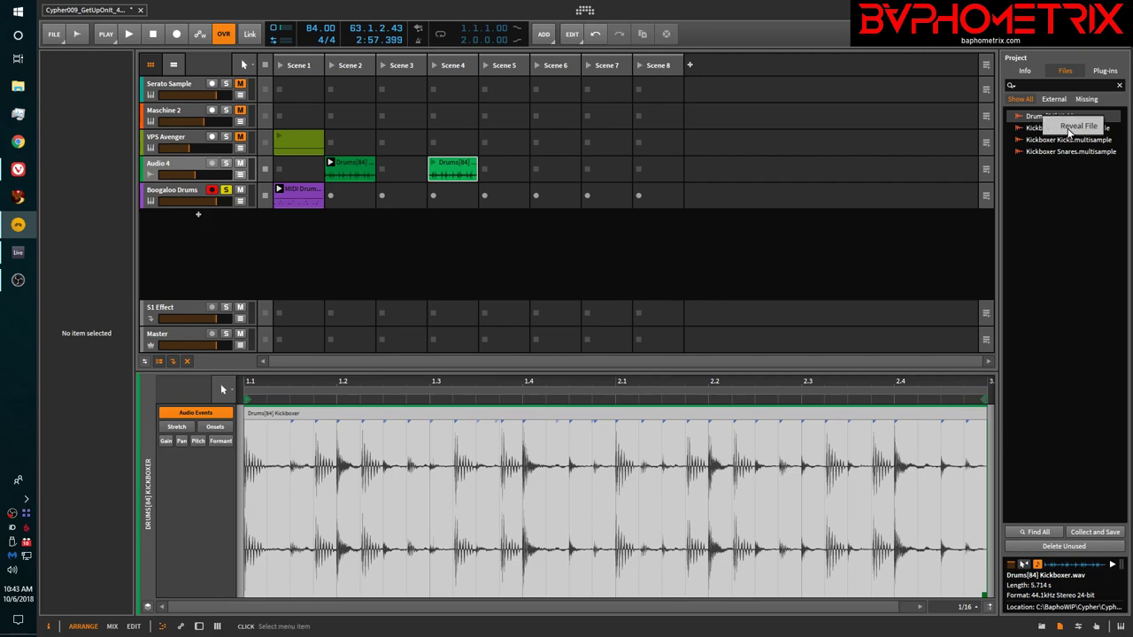
left_click(1069, 129)
left_click_drag(467, 53, 757, 105)
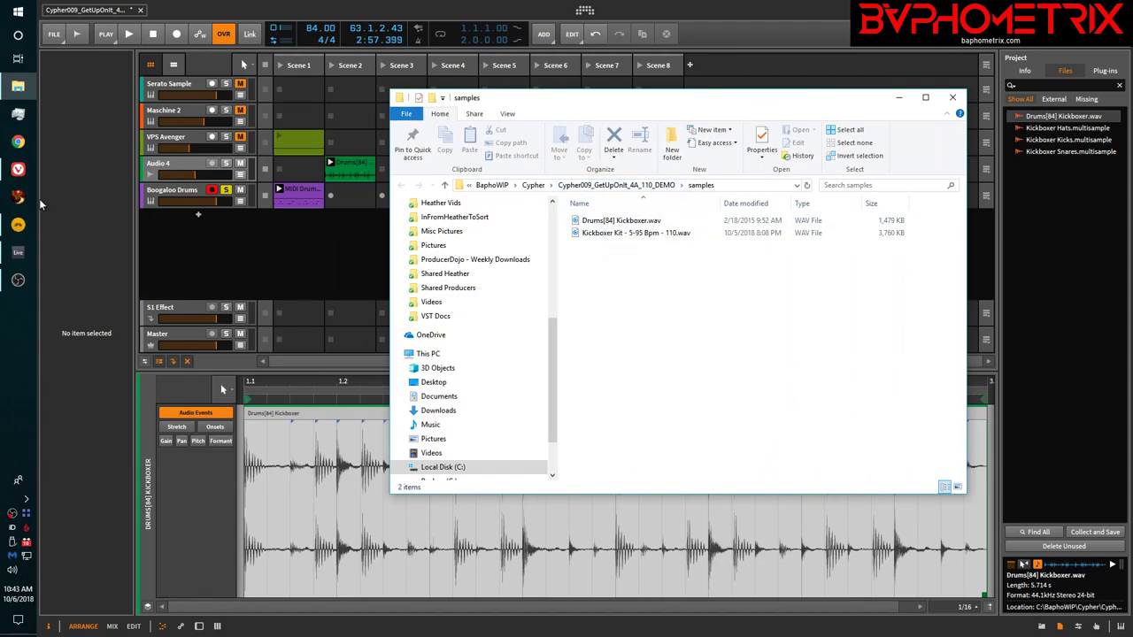
Switch to Ableton Live and import Drums[84] Kickboxer.wav from File Explorer onto a new audio track at bar 1.
left_click(18, 252)
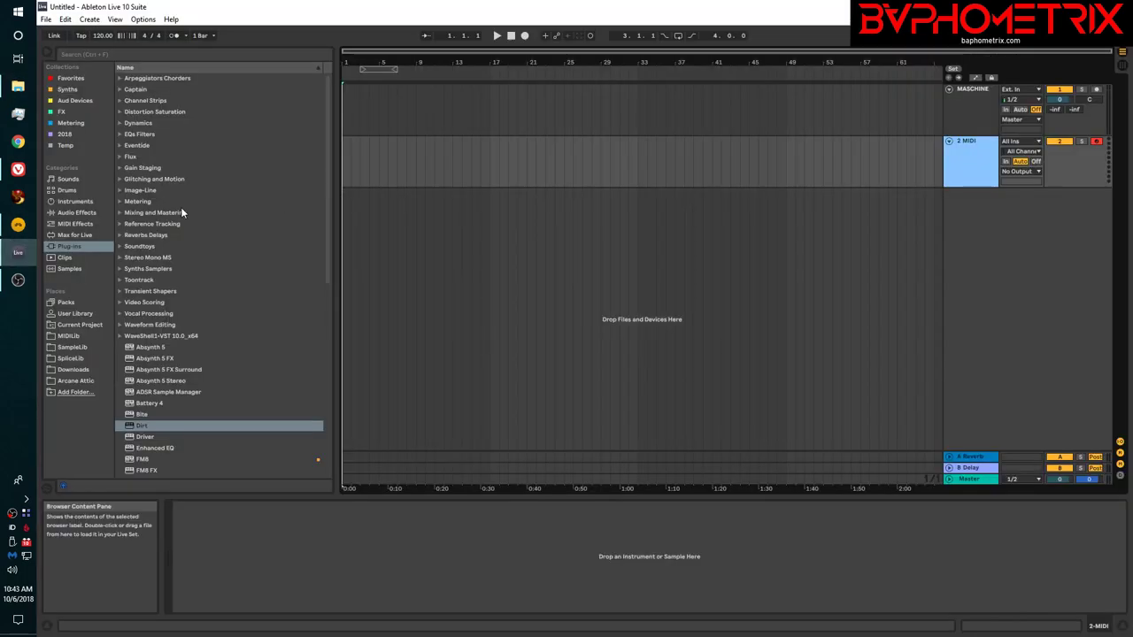
left_click(17, 86)
left_click_drag(718, 105, 872, 258)
left_click_drag(749, 379, 345, 206)
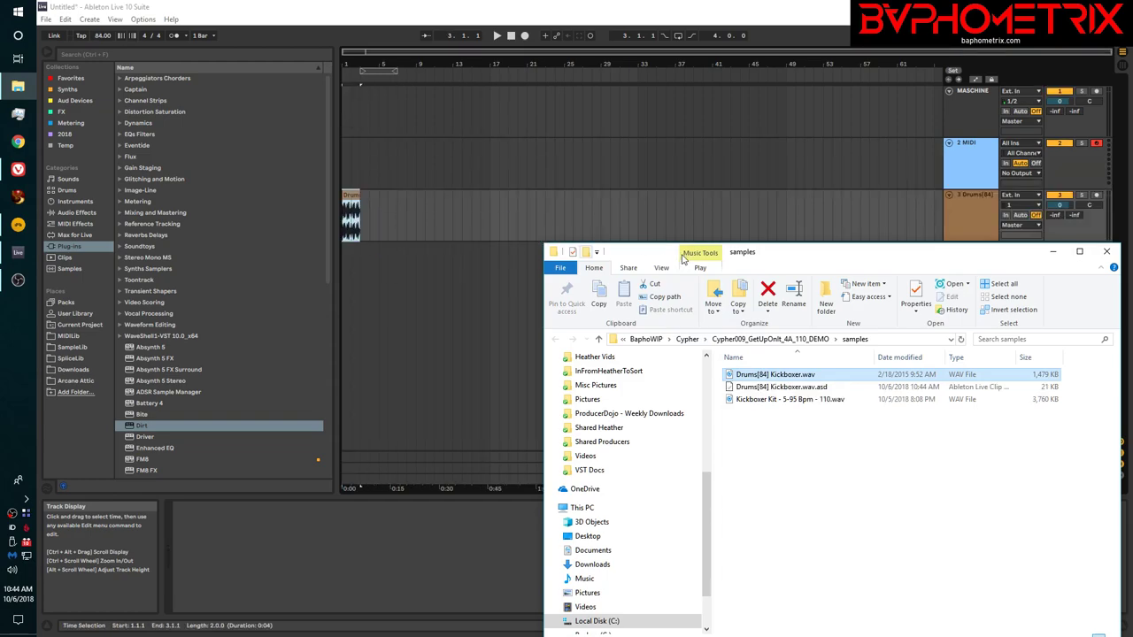
left_click(438, 124)
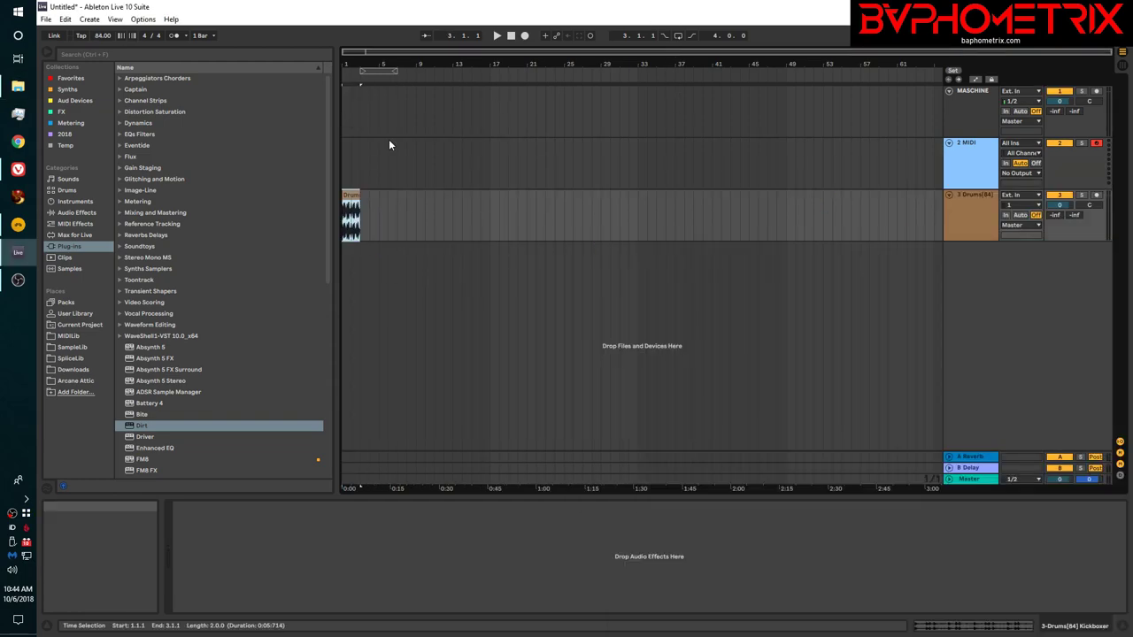
Convert the Drums[84] Kickboxer clip's drums to a new MIDI track and increase that track's height.
left_click(345, 214)
key("z")
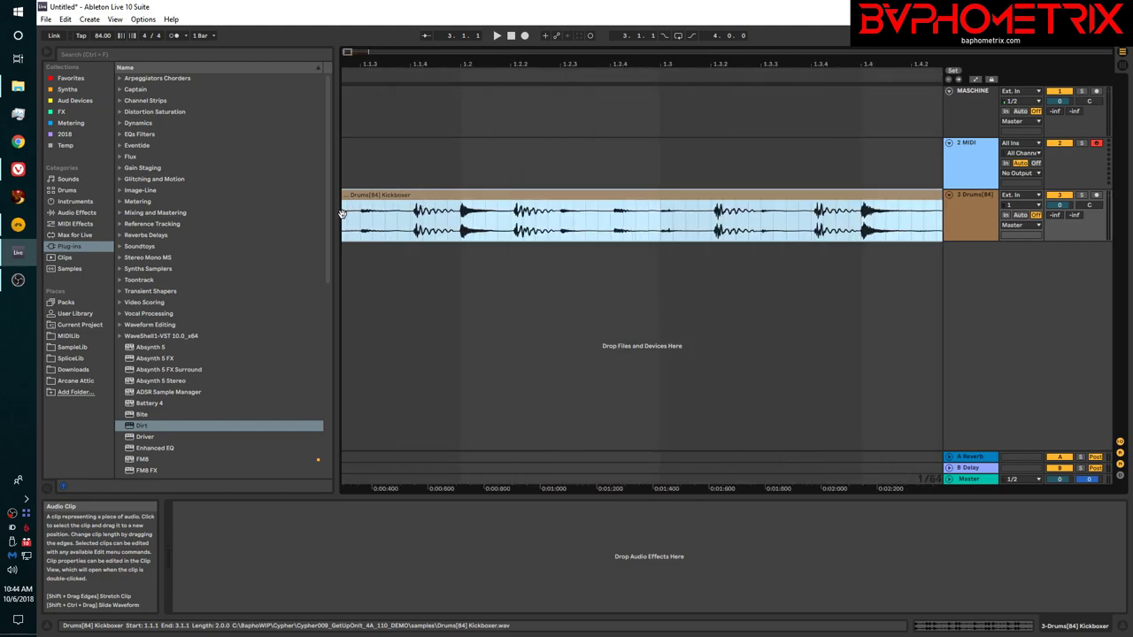
scroll(342, 214, "down", 3)
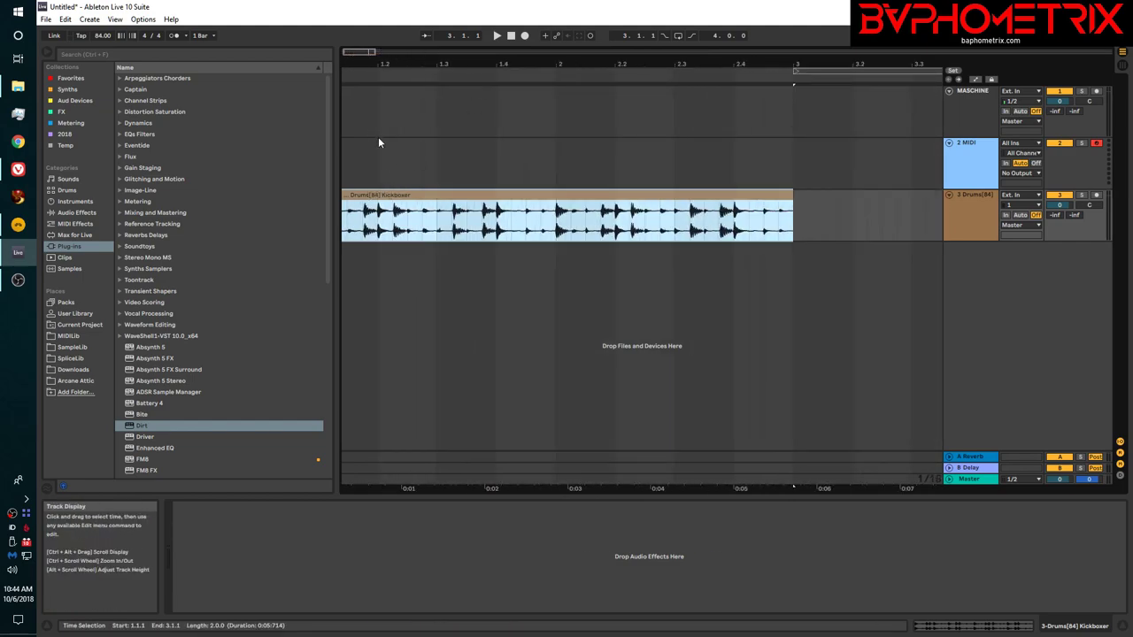
scroll(399, 214, "down", 3)
scroll(400, 214, "up", 3)
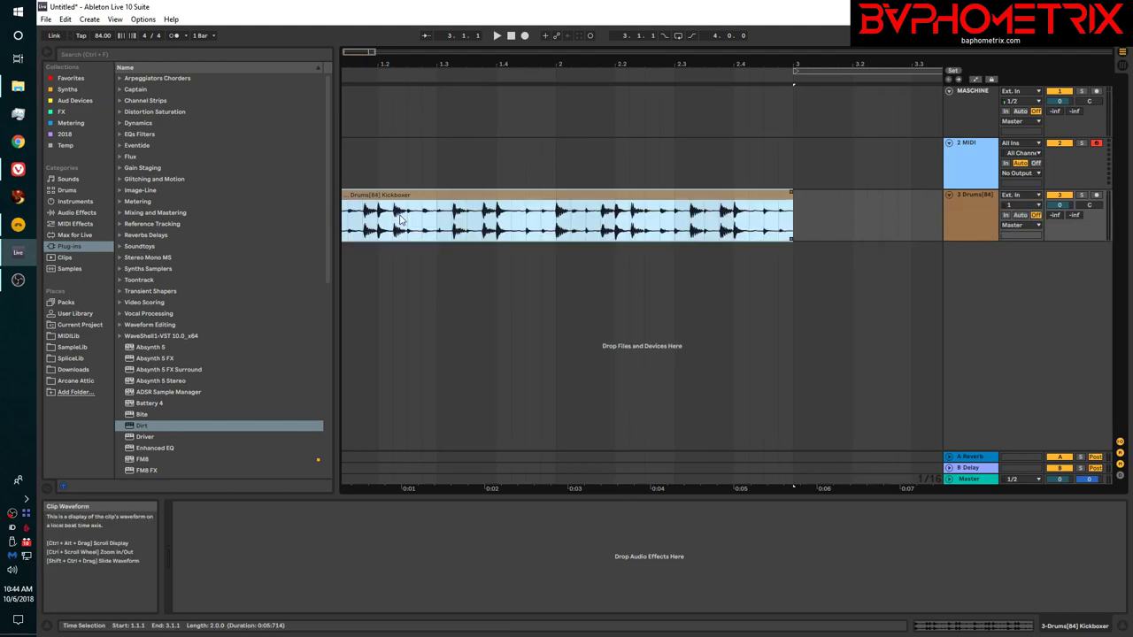
scroll(399, 214, "left", 1)
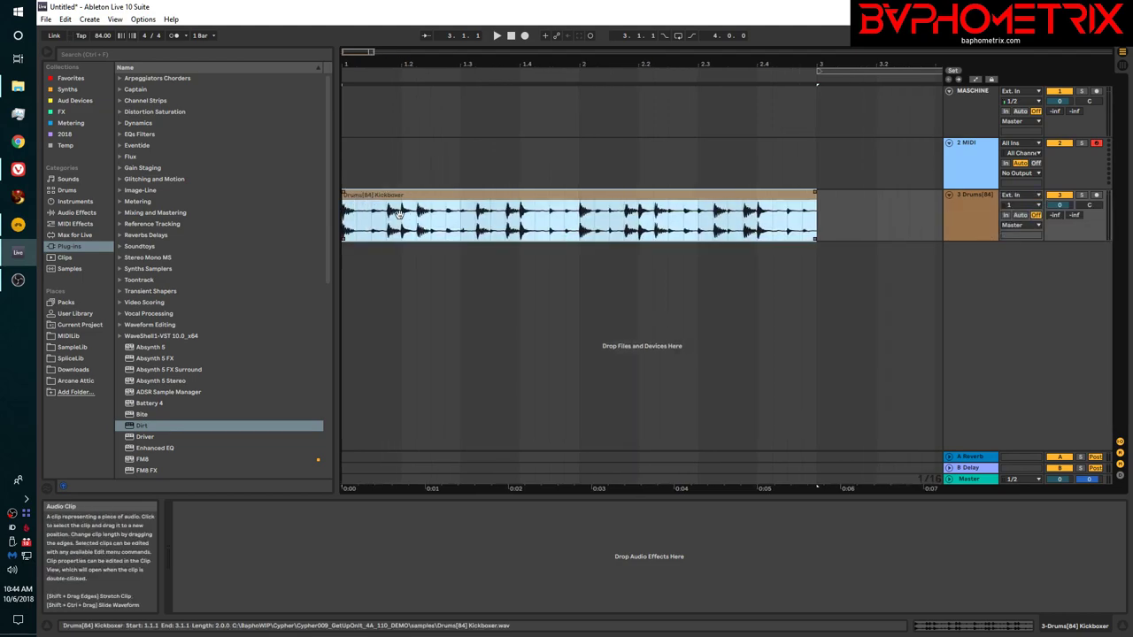
left_click(435, 191)
right_click(440, 197)
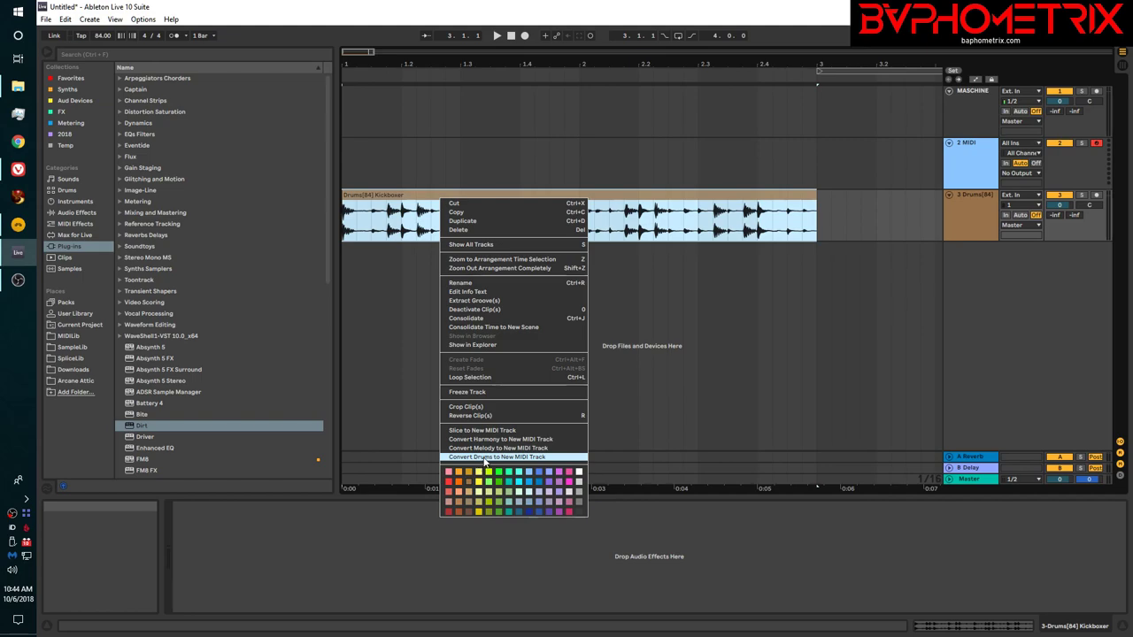
left_click(486, 457)
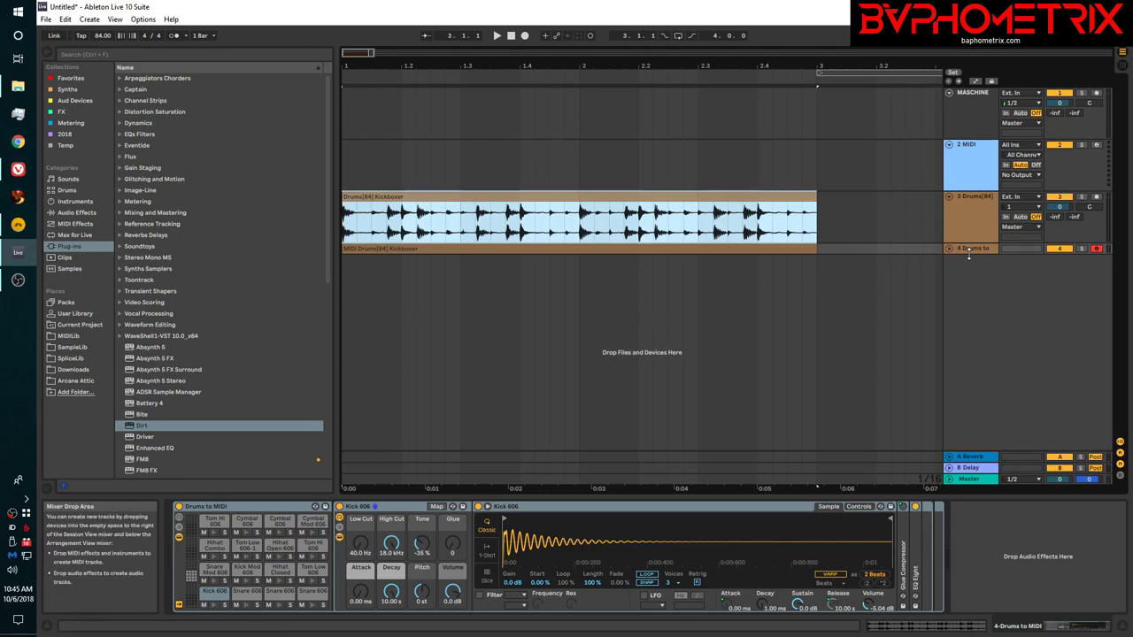
left_click_drag(969, 253, 974, 302)
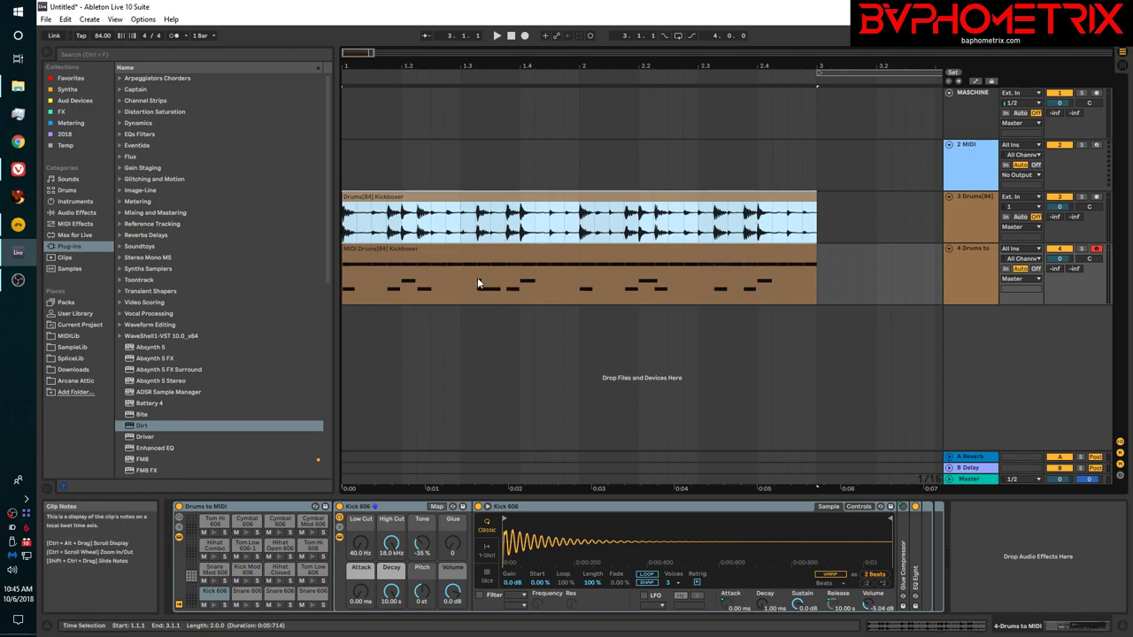
Compare the converted MIDI notes with the Kickboxer waveform's transients between beats 1.3 and 2.
left_click(479, 281)
scroll(510, 233, "up", 5)
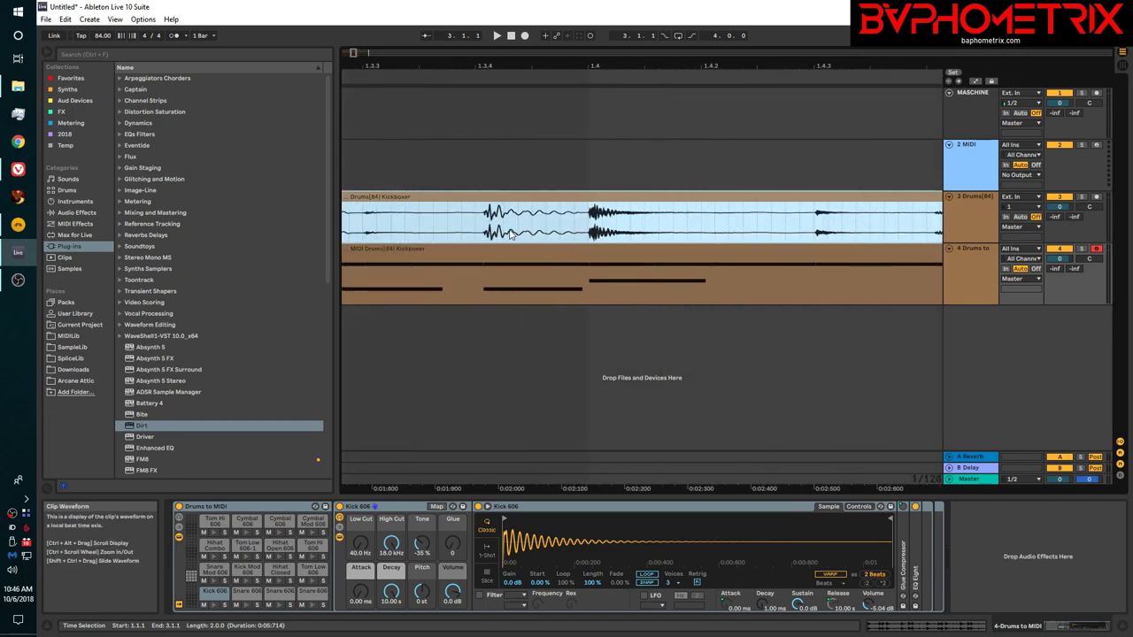
scroll(510, 232, "down", 3)
scroll(505, 233, "up", 2)
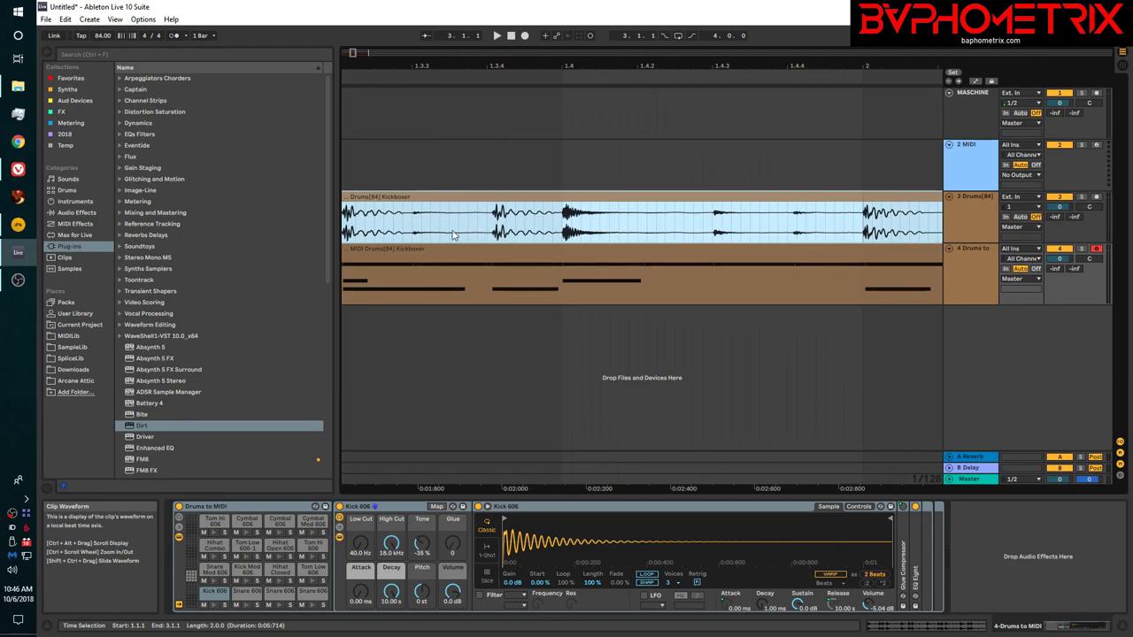
scroll(427, 225, "down", 2)
scroll(426, 225, "up", 2)
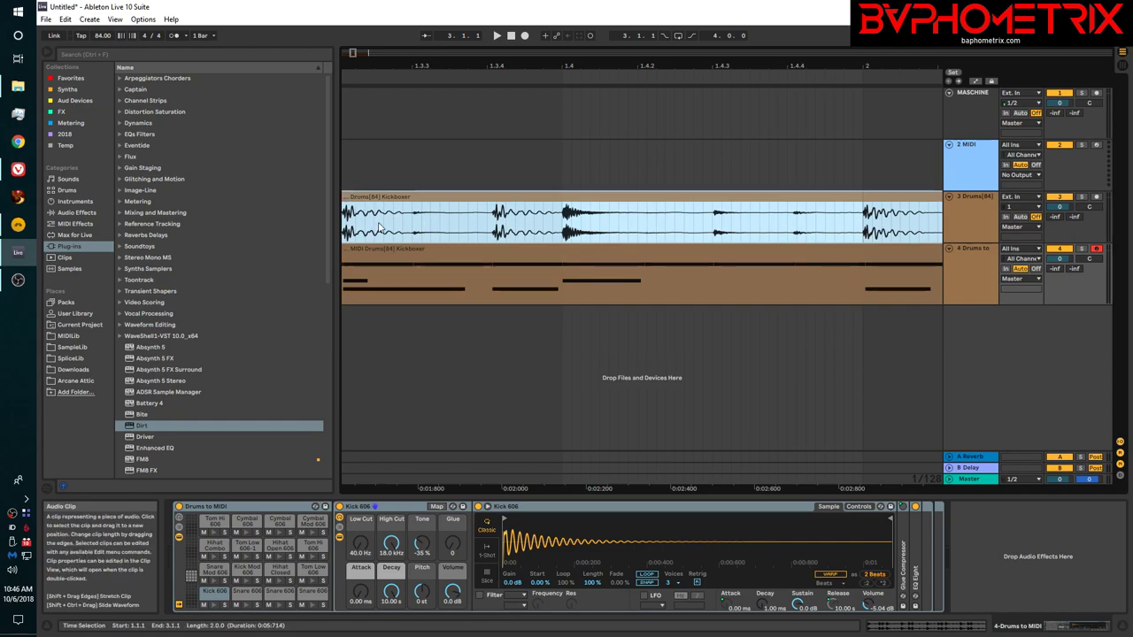
scroll(379, 226, "down", 2)
scroll(379, 226, "up", 2)
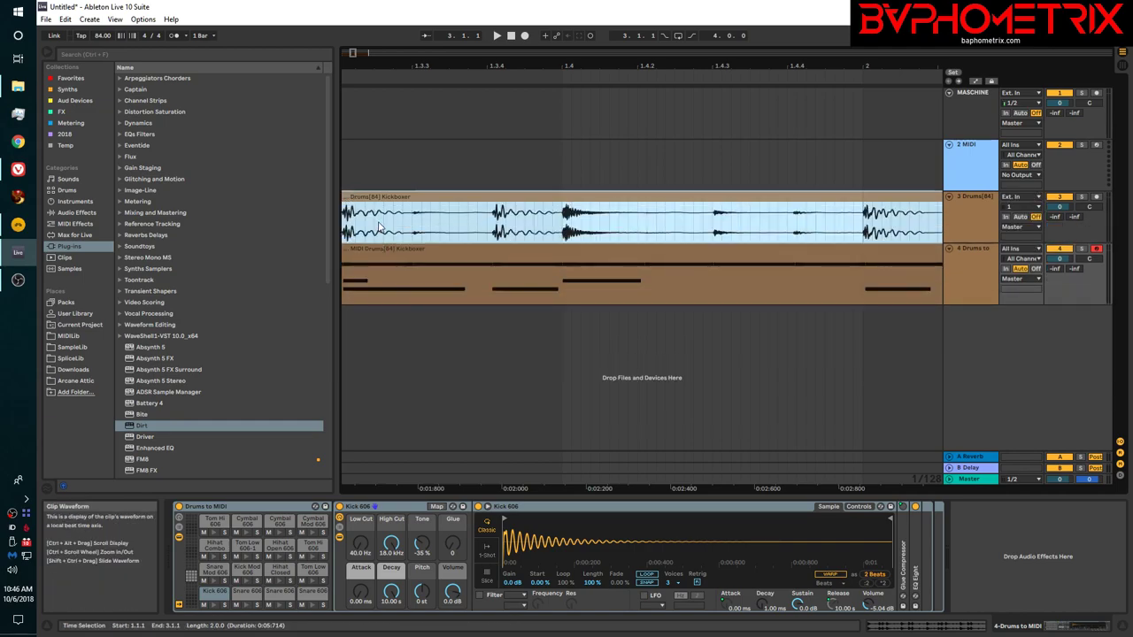
scroll(378, 226, "left", 5)
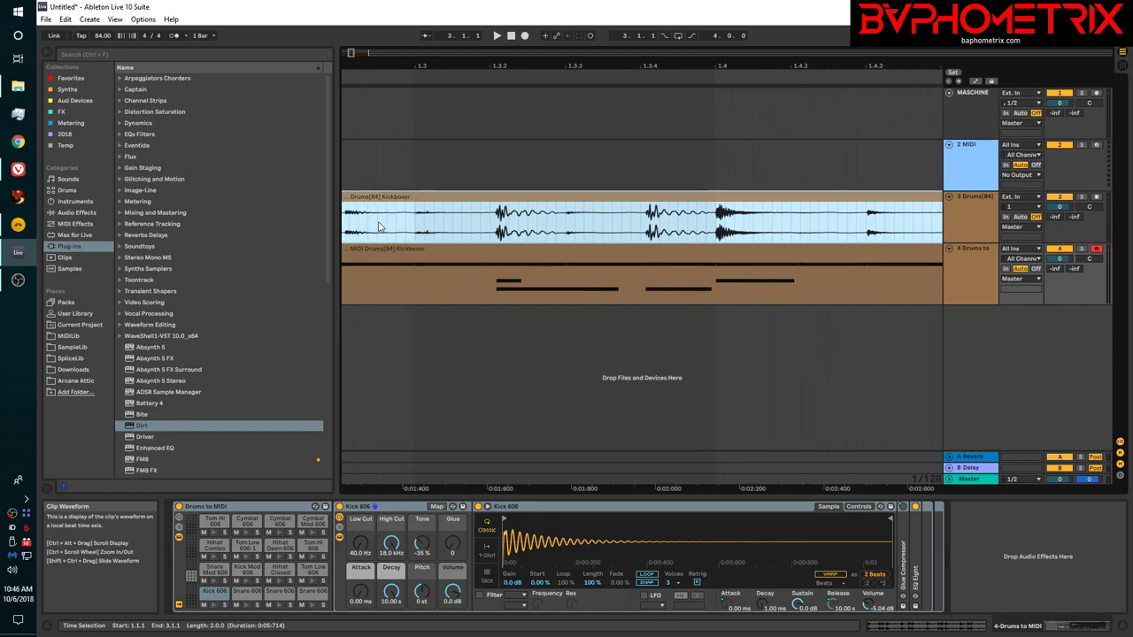
Try to export the MIDI Drums[84] Kickboxer clip as a Standard MIDI File in the BaphoWIP folder.
scroll(379, 227, "left", 1)
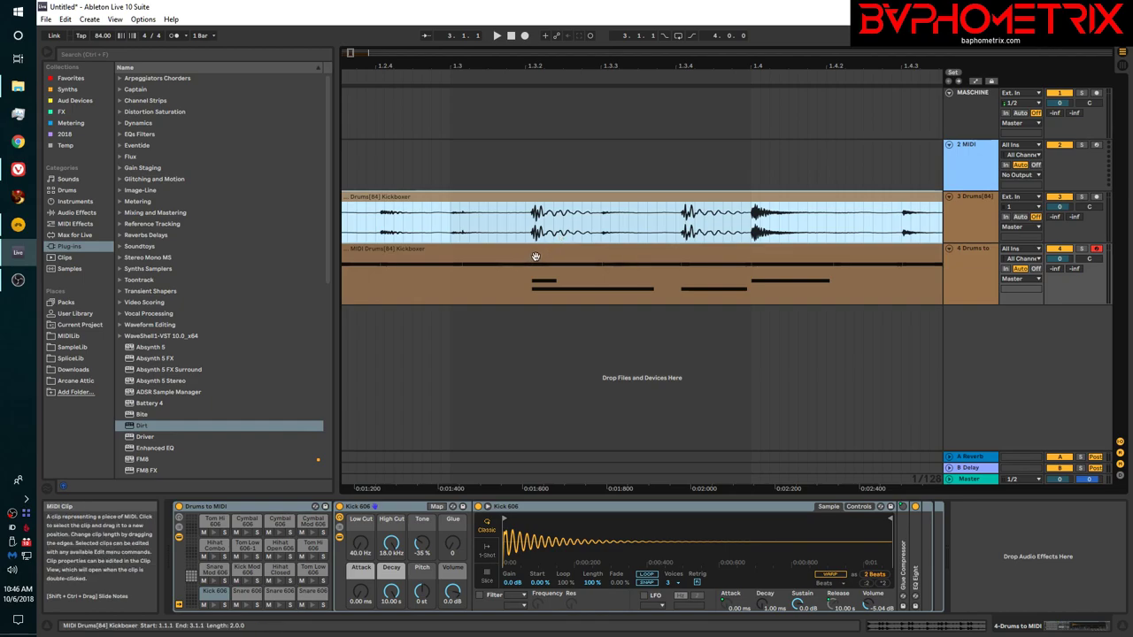
scroll(536, 257, "right", 2)
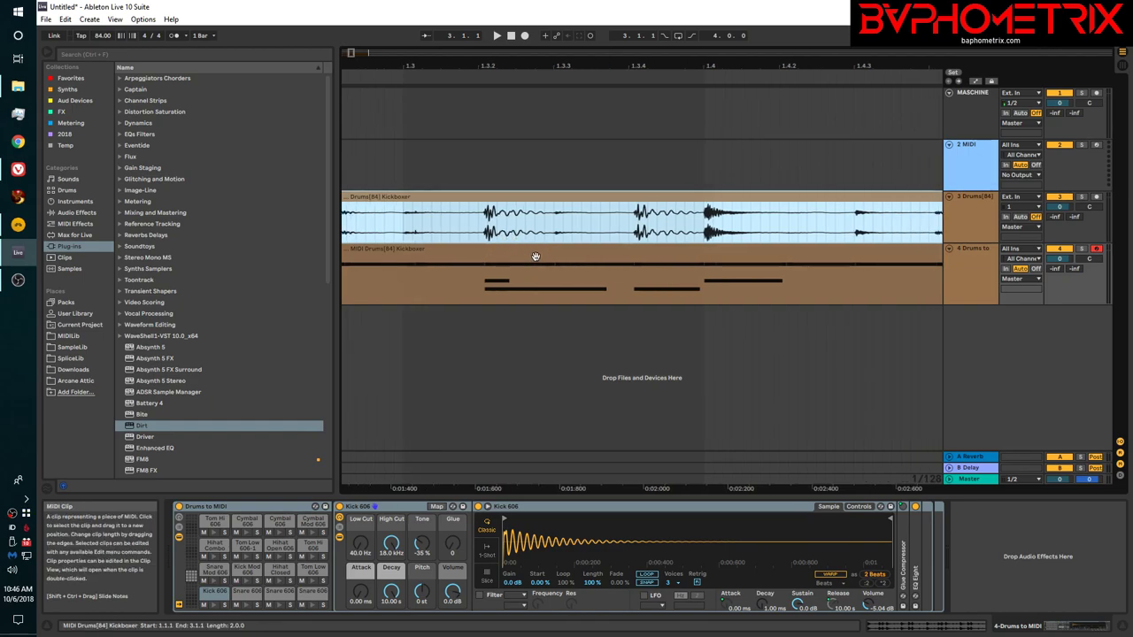
scroll(535, 256, "down", 5)
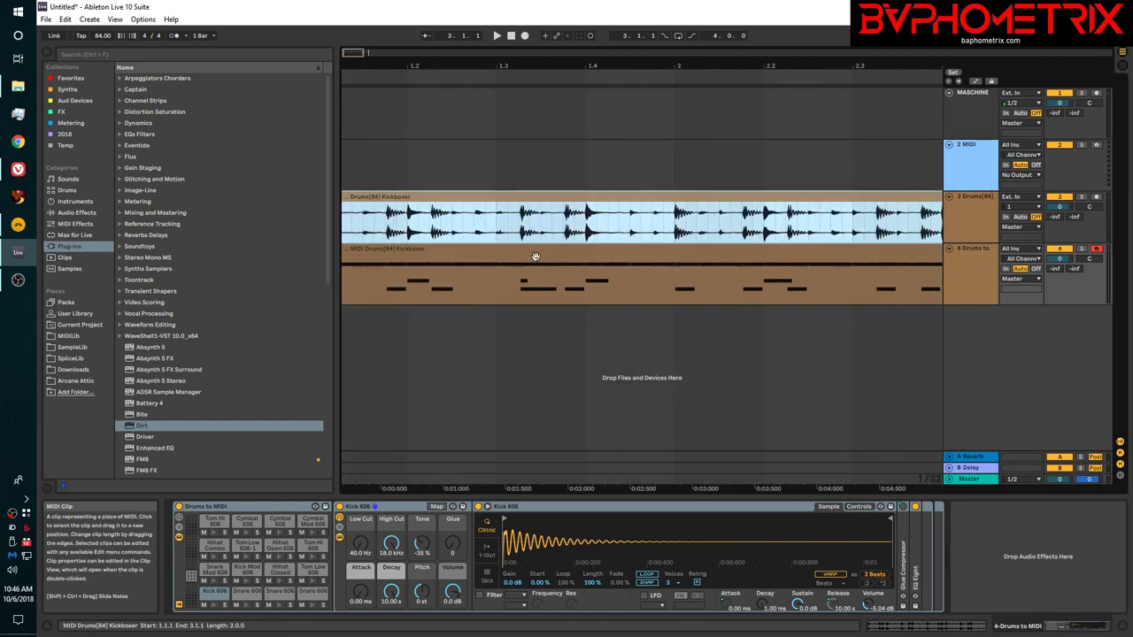
right_click(436, 251)
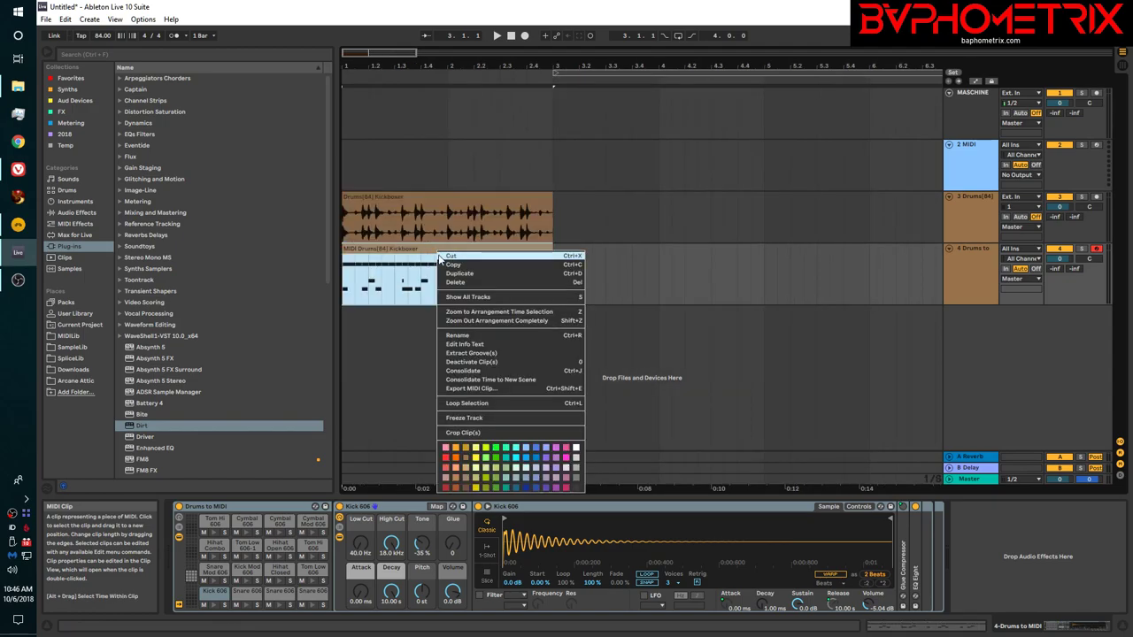
left_click(469, 390)
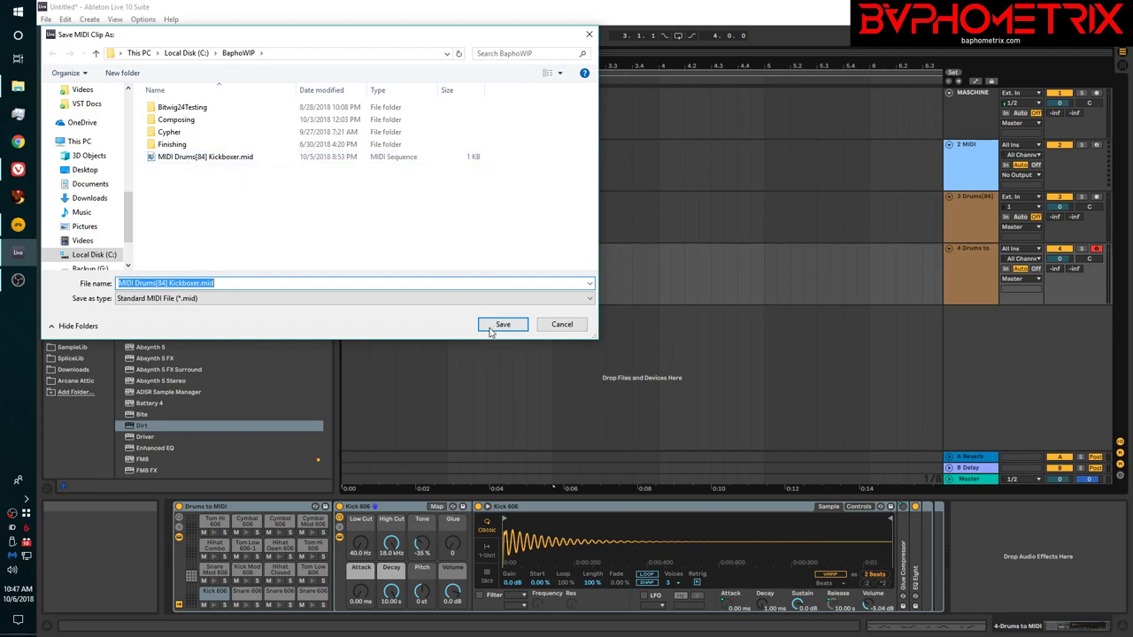
left_click(560, 324)
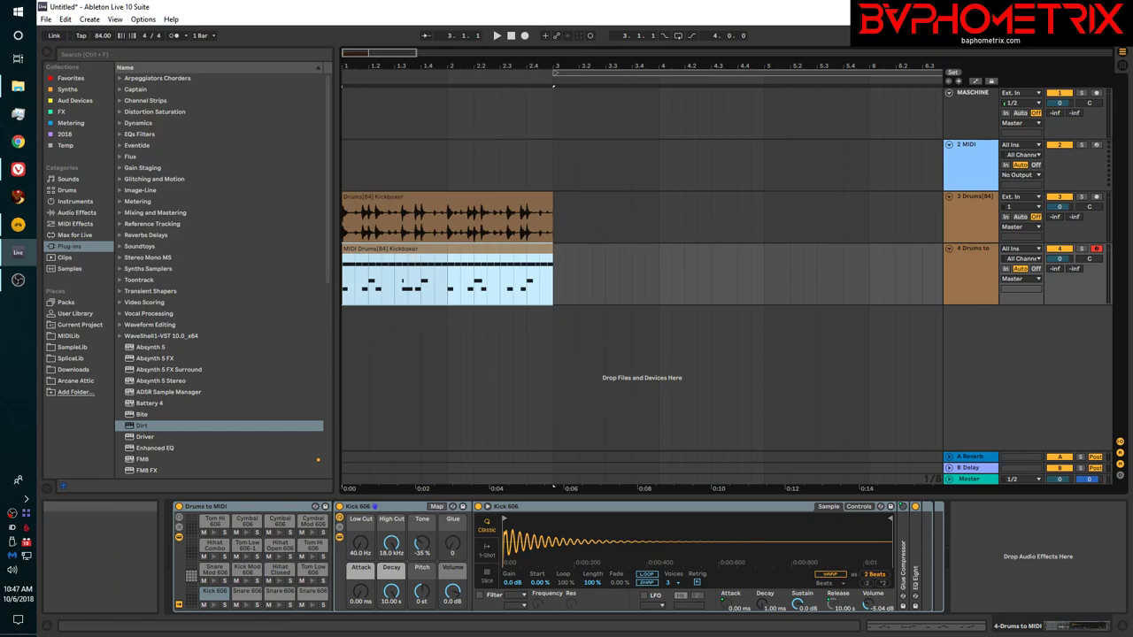
Quit Ableton Live without saving the Untitled set and switch to Bitwig Studio.
key("ctrl+q")
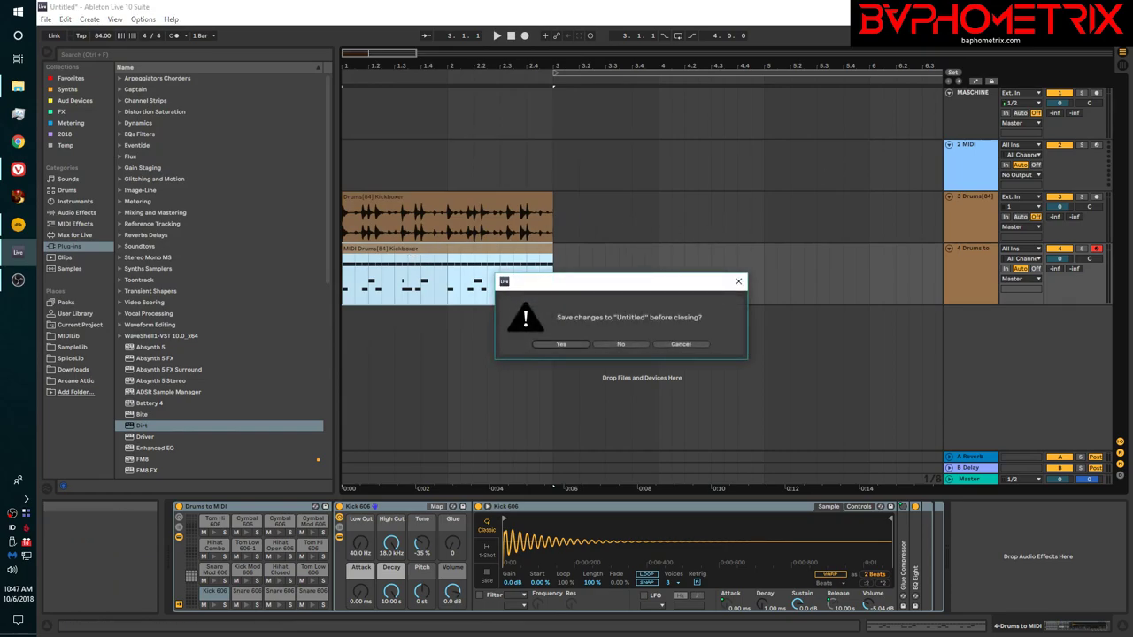
left_click(619, 345)
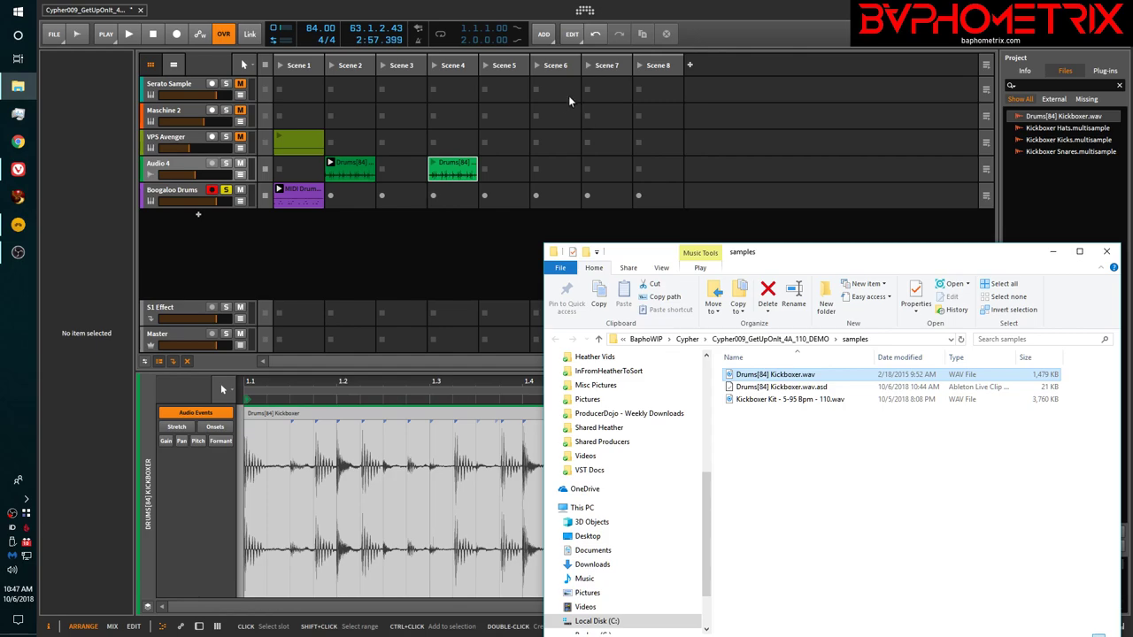
left_click(778, 9)
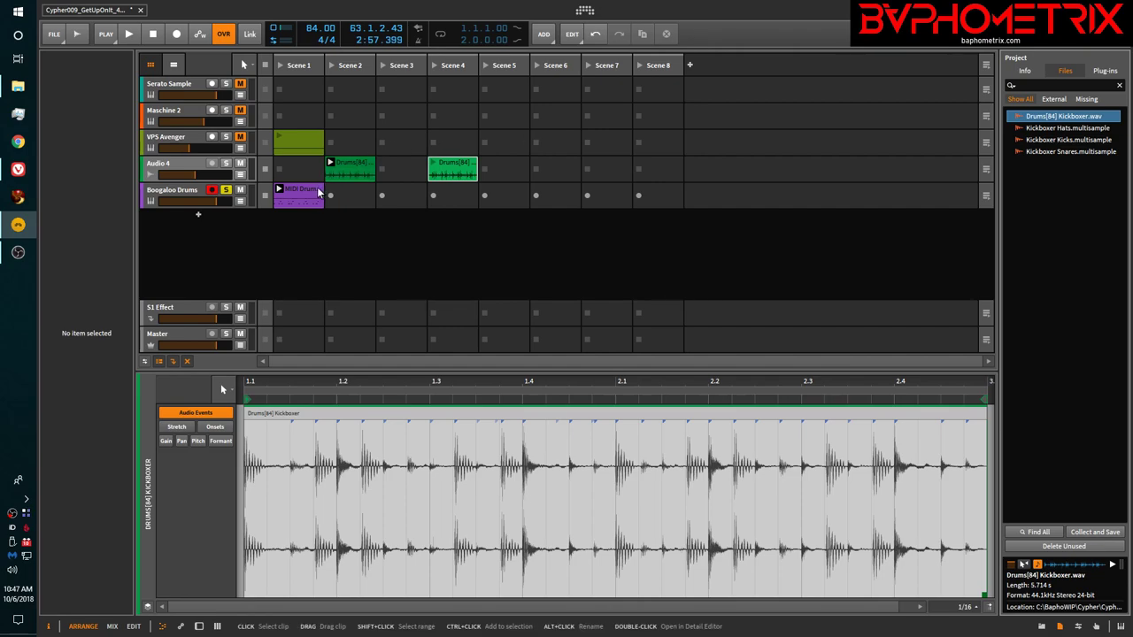
Import MIDI Drums[84] Kickboxer.mid from File Explorer's BaphoWIP folder into the Boogaloo Drums track's Scene 5 slot and close File Explorer.
left_click(17, 86)
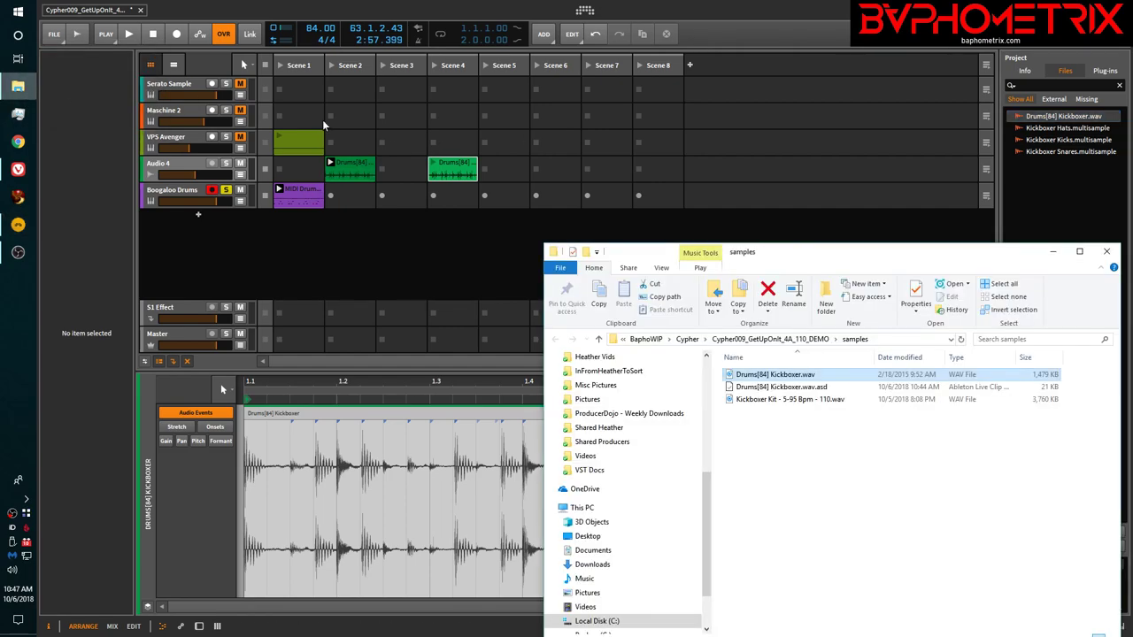
left_click(646, 339)
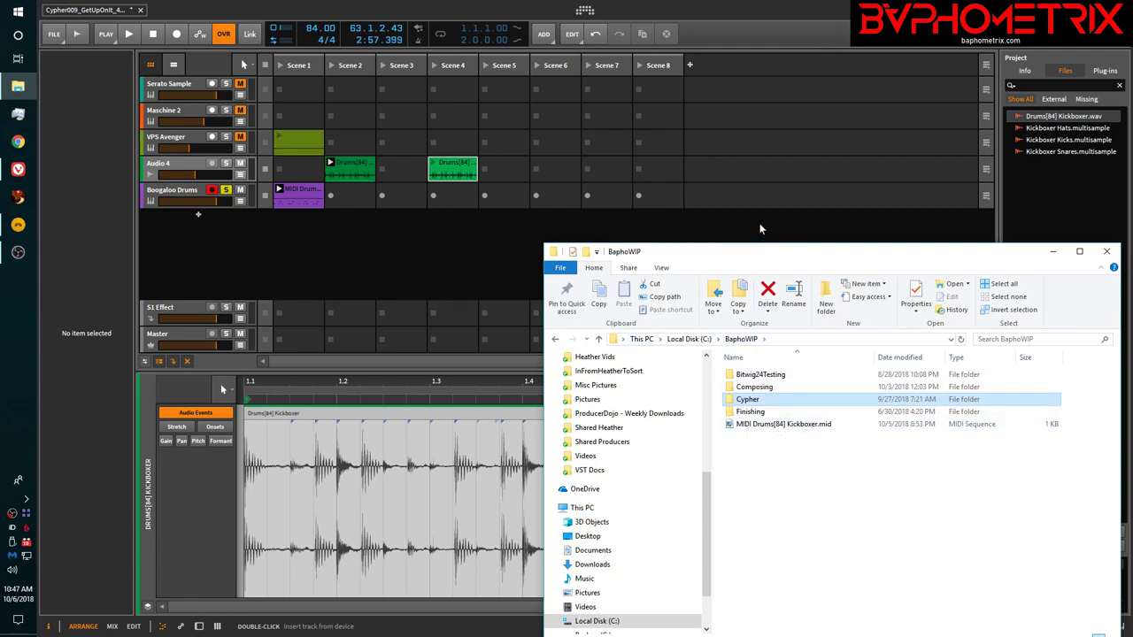
left_click_drag(769, 429, 506, 197)
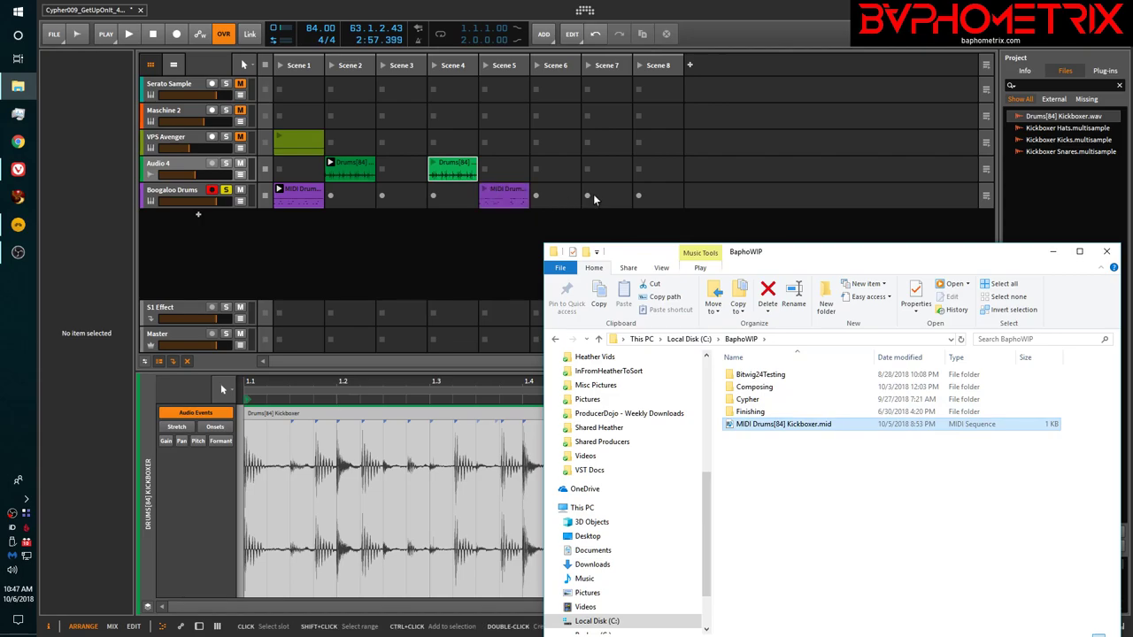
left_click(1108, 251)
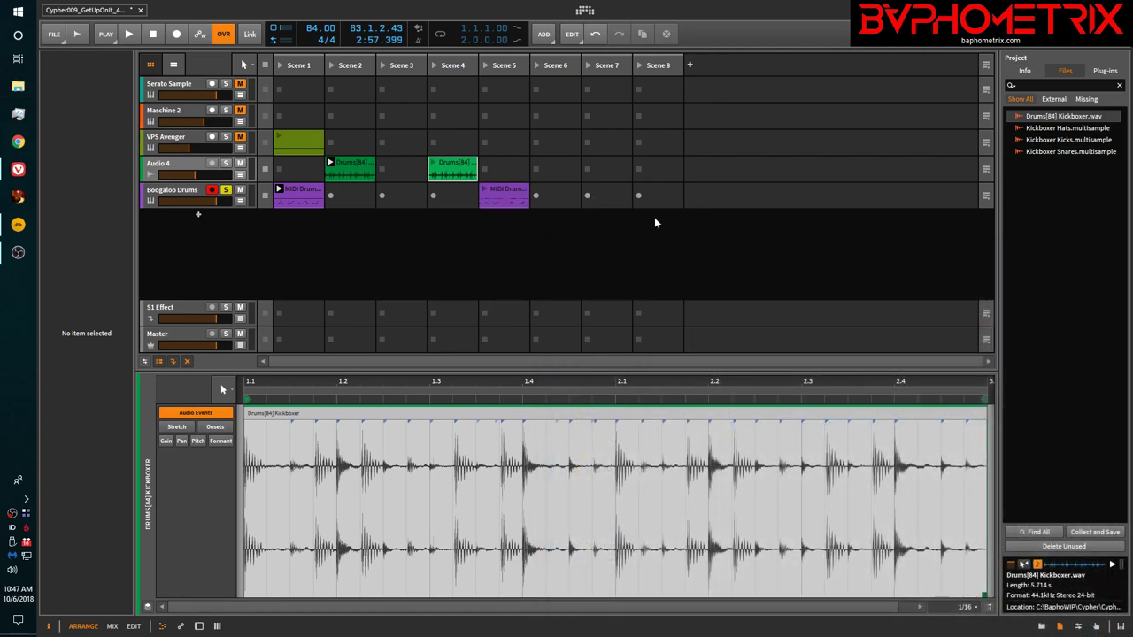
Delete the Drums[84] Kickboxer clip in Audio 4's Scene 4 slot and the MIDI clip in Boogaloo Drums' Scene 5 slot.
left_click(458, 165)
key("Delete")
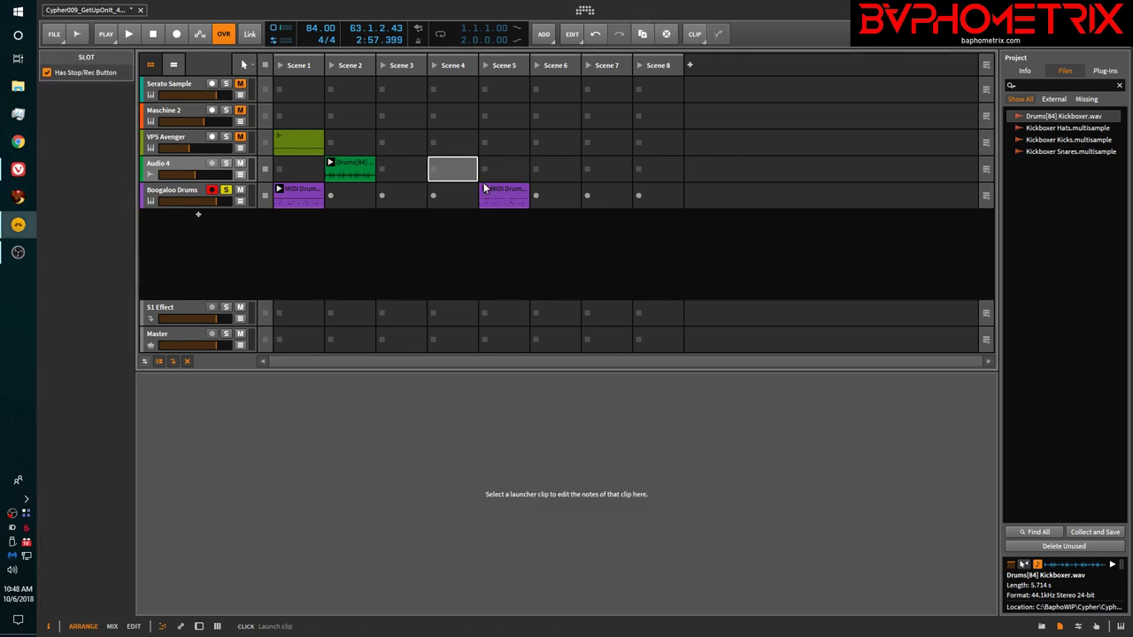
key("space")
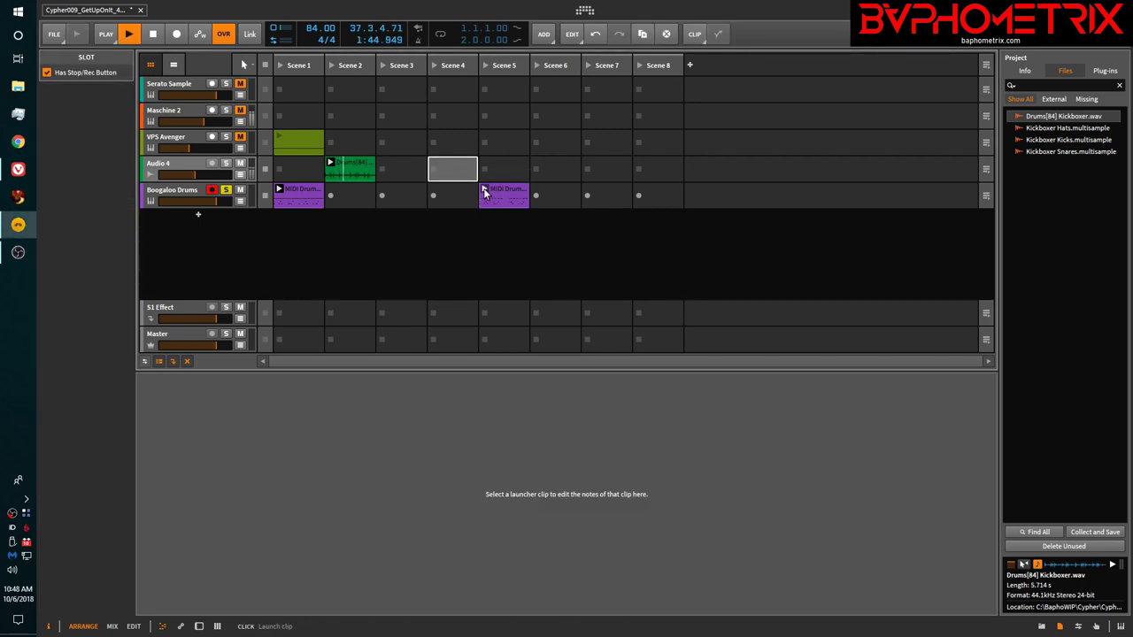
key("space")
left_click(500, 192)
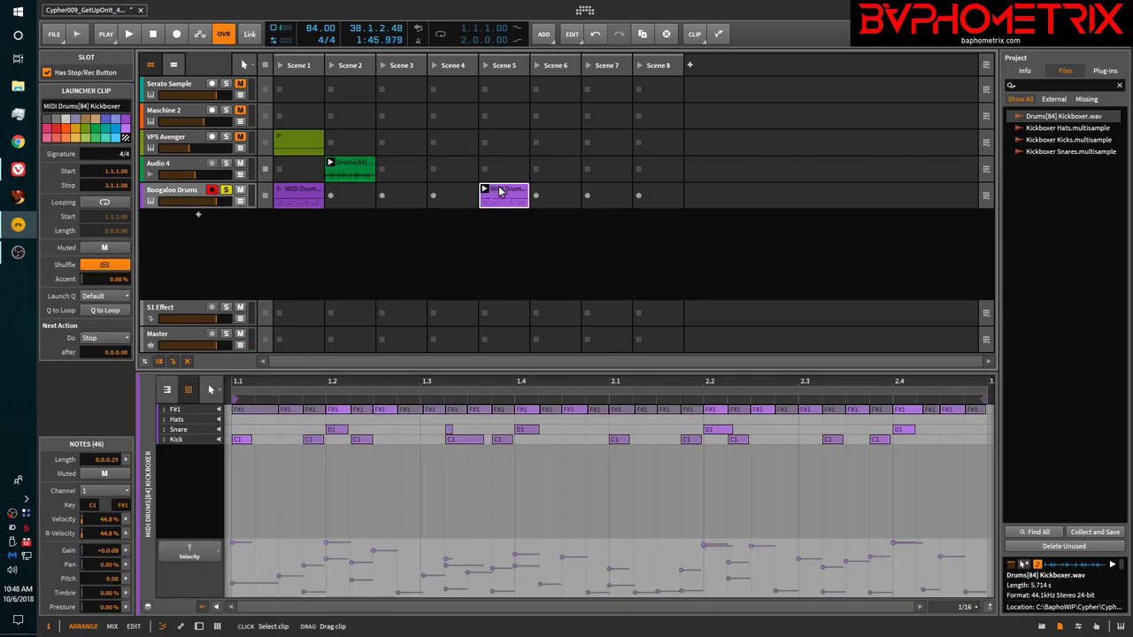
key("Delete")
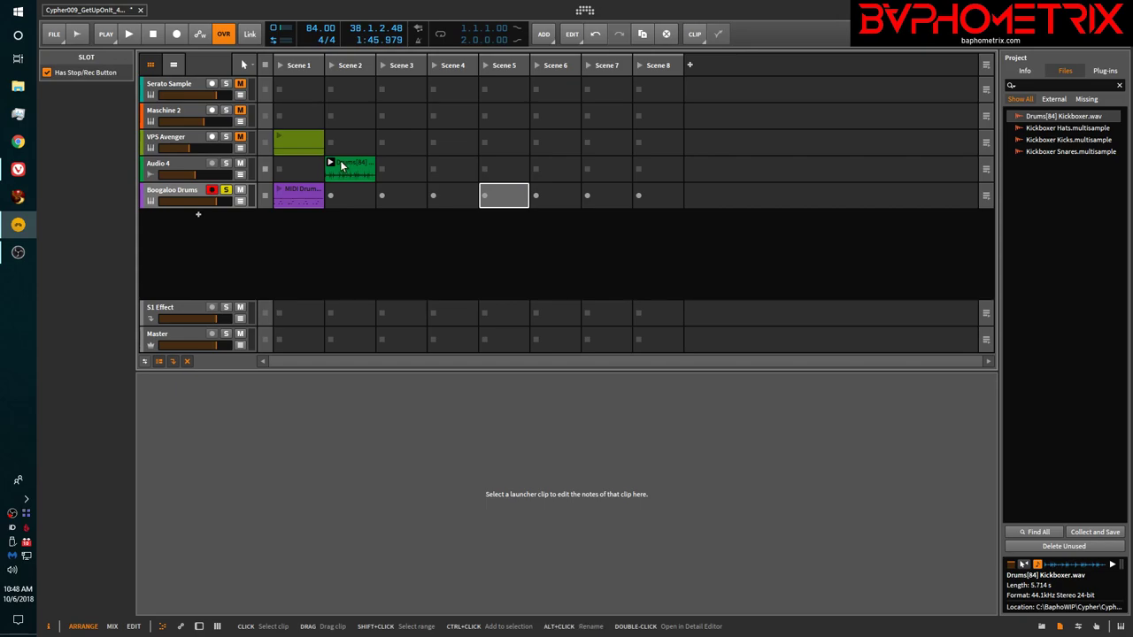
View the Boogaloo Drums MIDI clip in Scene 1 and open Slice to Drum Machine for Audio 4's Scene 2 clip.
left_click(304, 195)
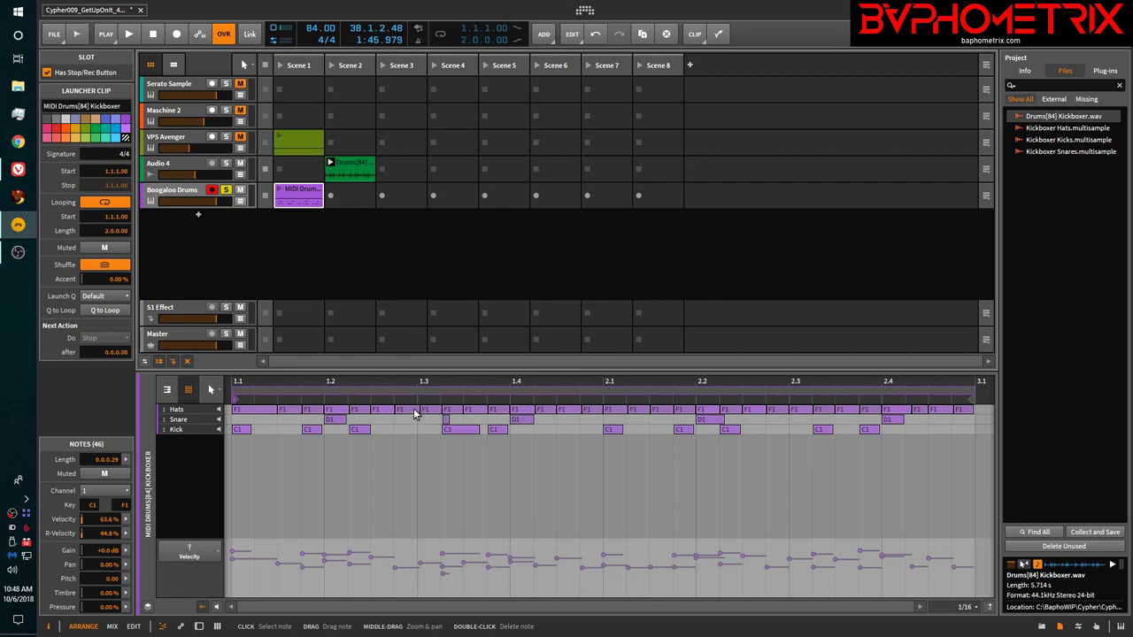
left_click(357, 166)
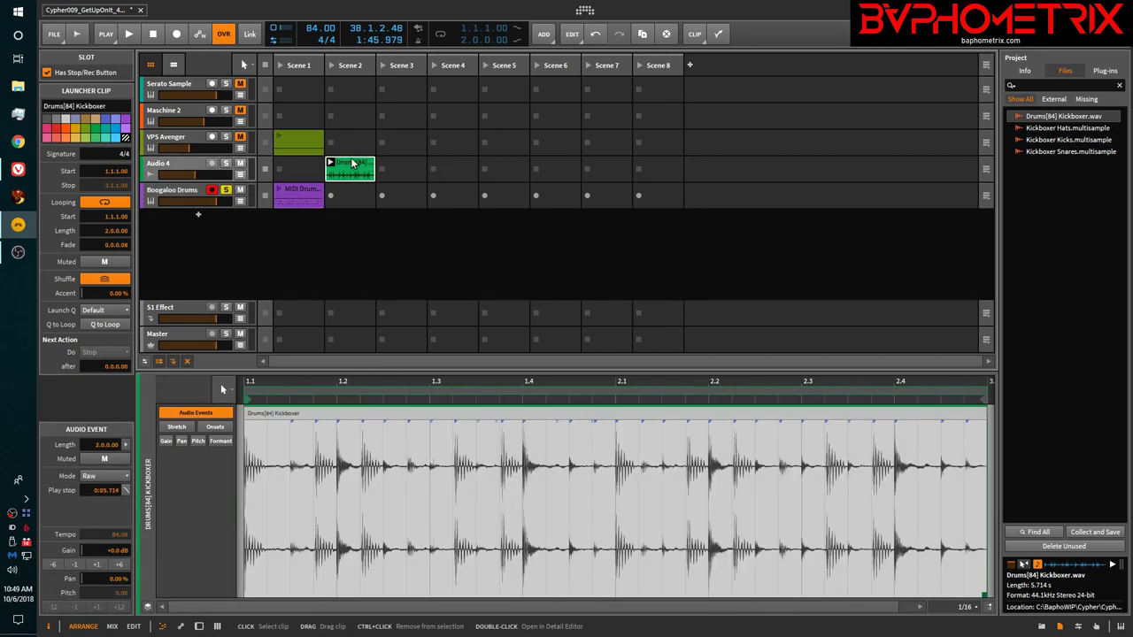
right_click(354, 168)
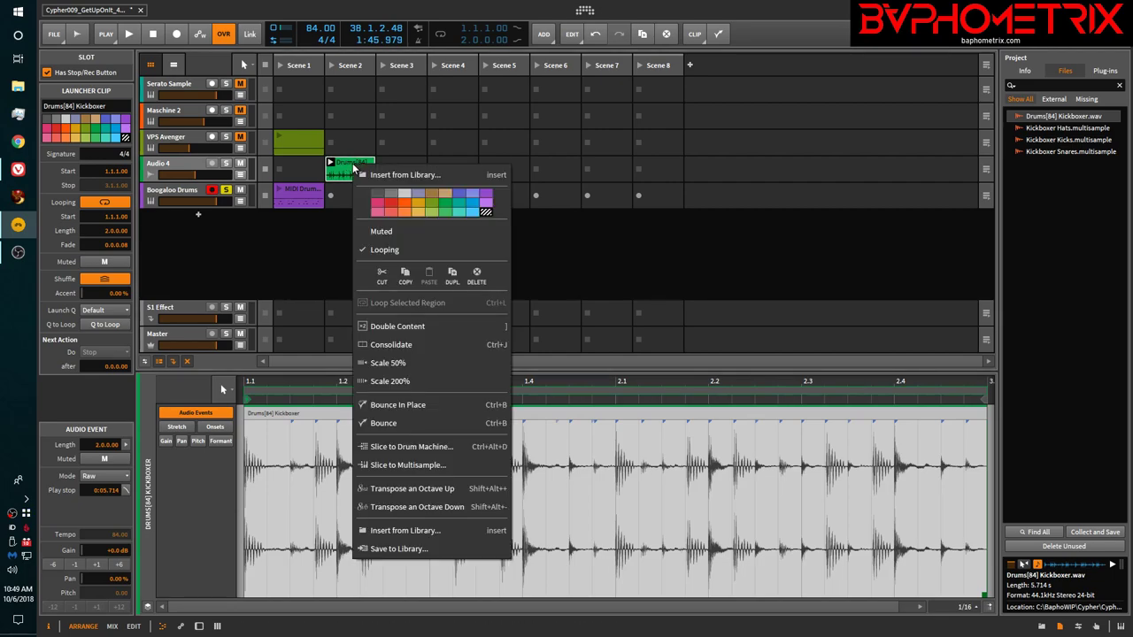
left_click(429, 449)
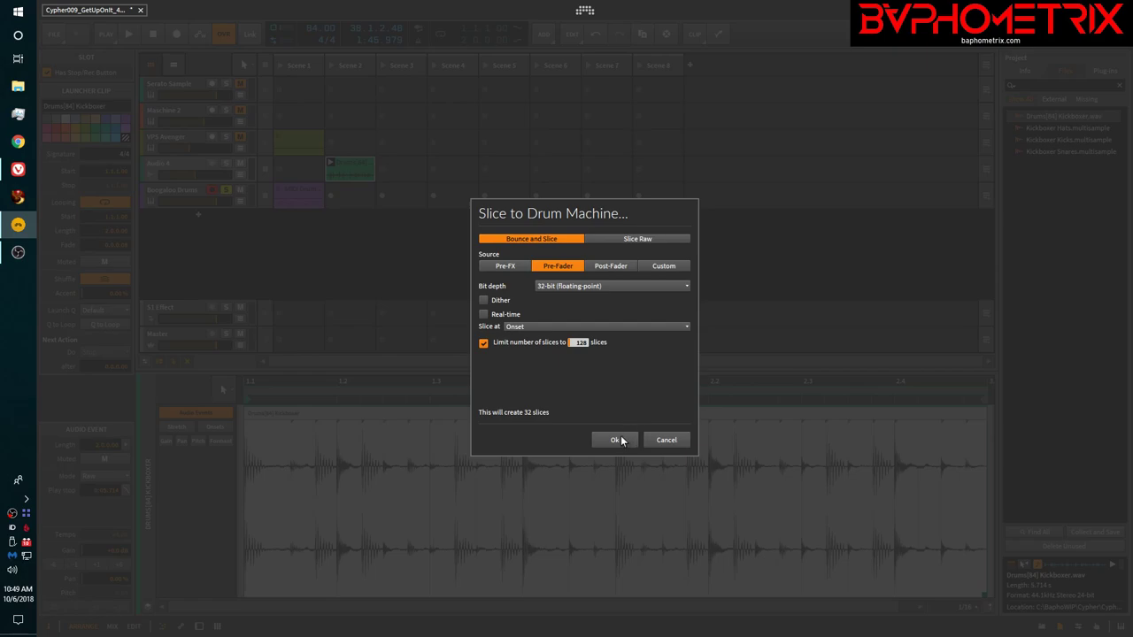
Switch to the Vivaldi browser, look through the Producer Tutorials by Baphometrix YouTube playlist, and return to Bitwig Studio.
left_click(18, 169)
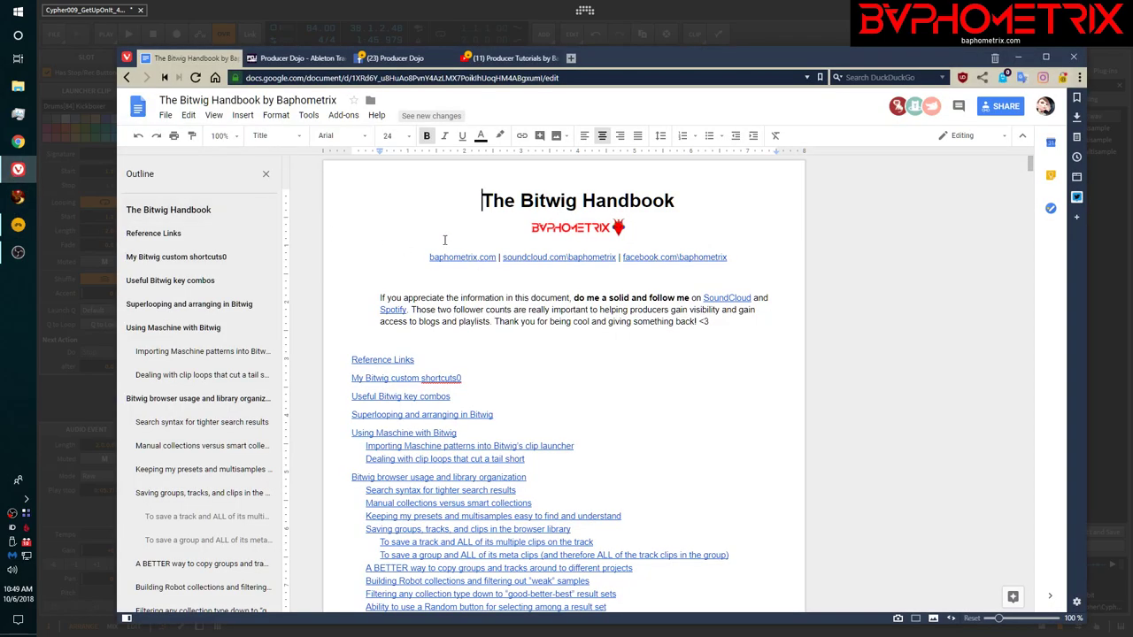
left_click(508, 57)
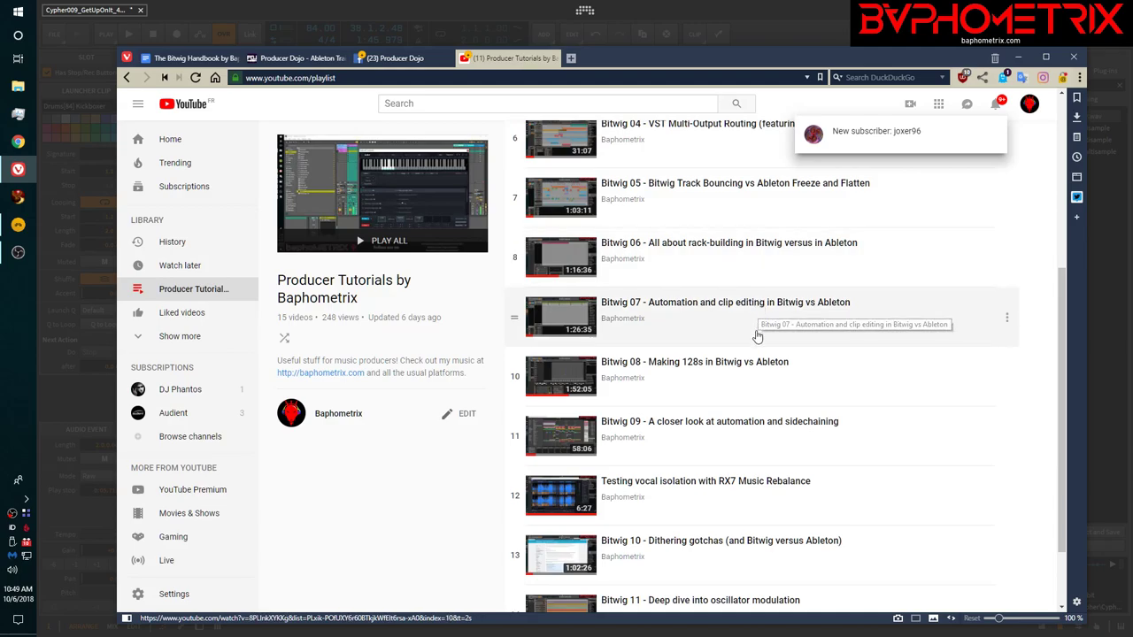
scroll(731, 409, "down", 1)
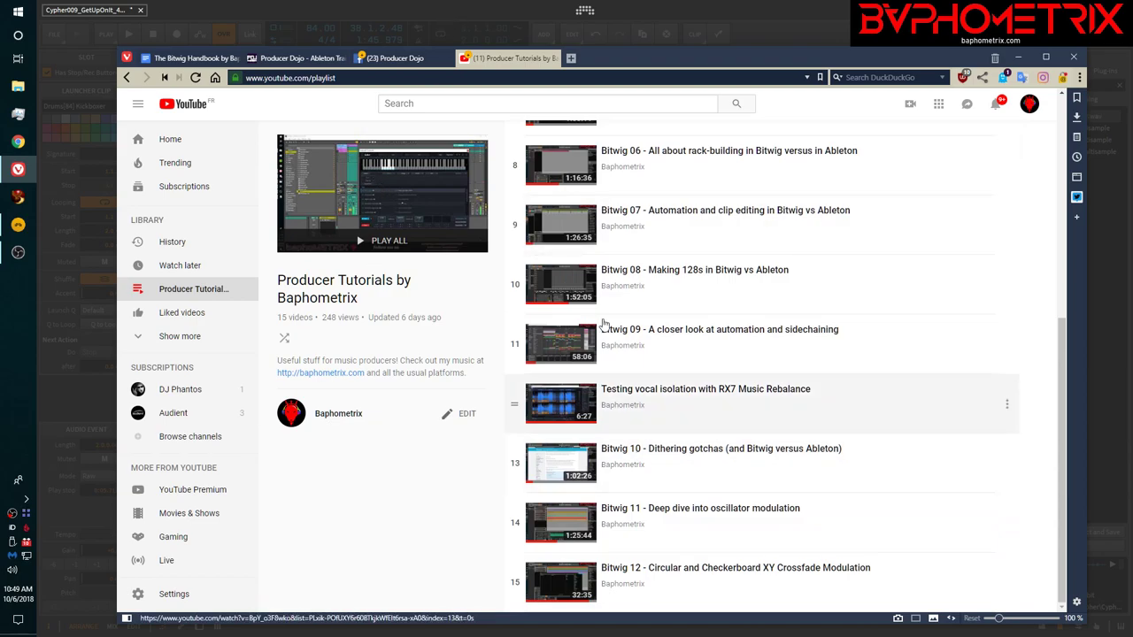
left_click(493, 12)
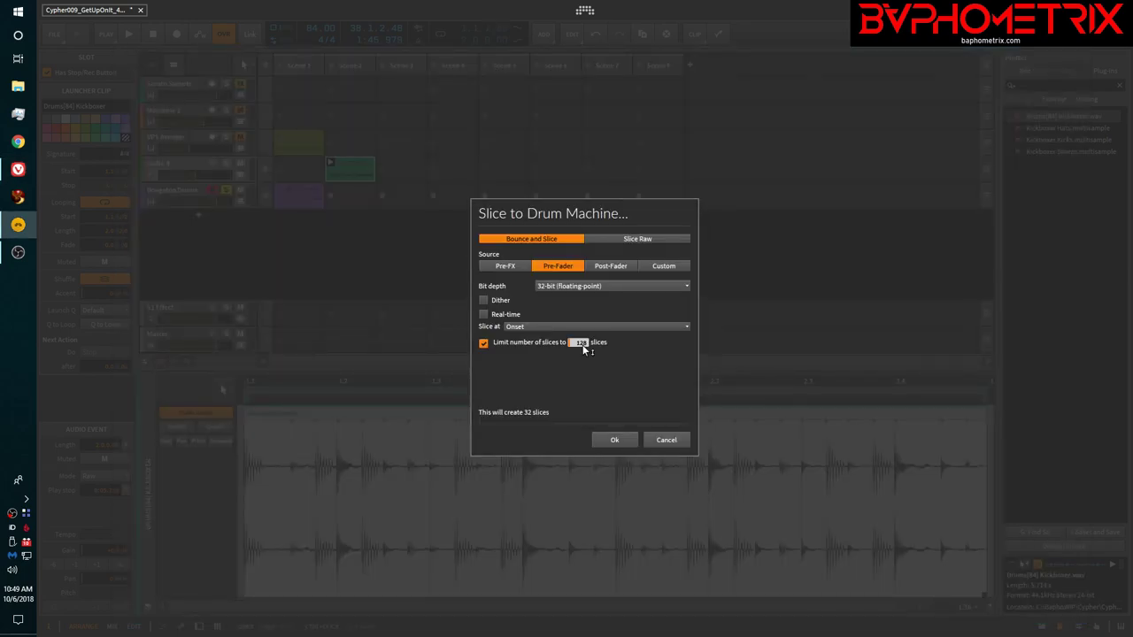
Slice the Kickboxer clip at onsets with Bounce and Slice, Pre-Fader and a 128-slice limit, and show the Drum Machine track's devices.
left_click(612, 440)
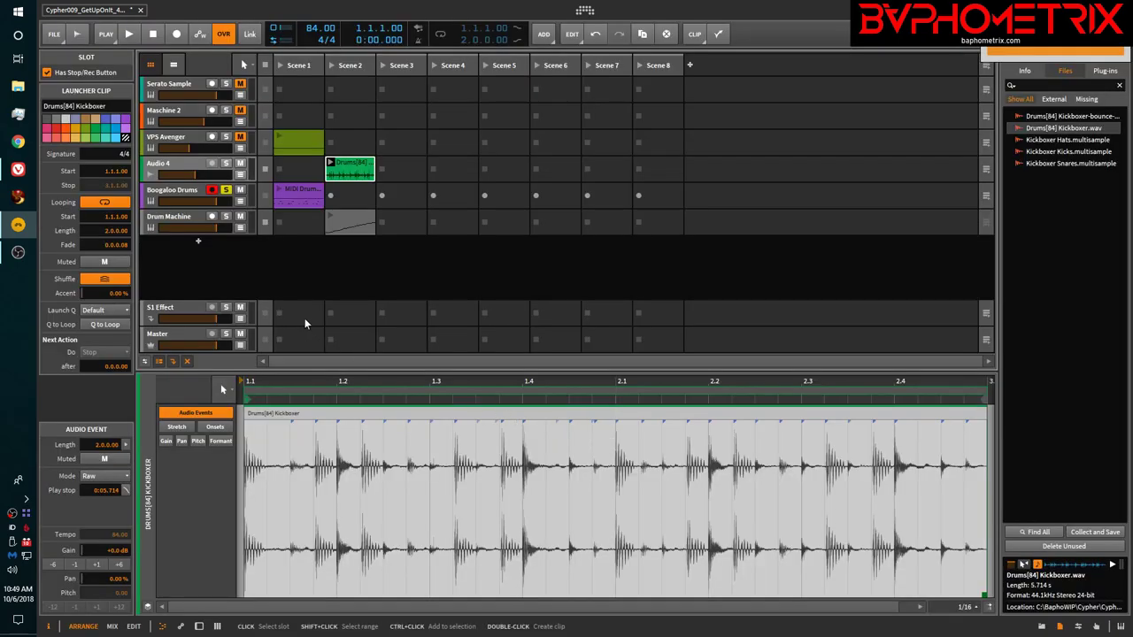
left_click(203, 218)
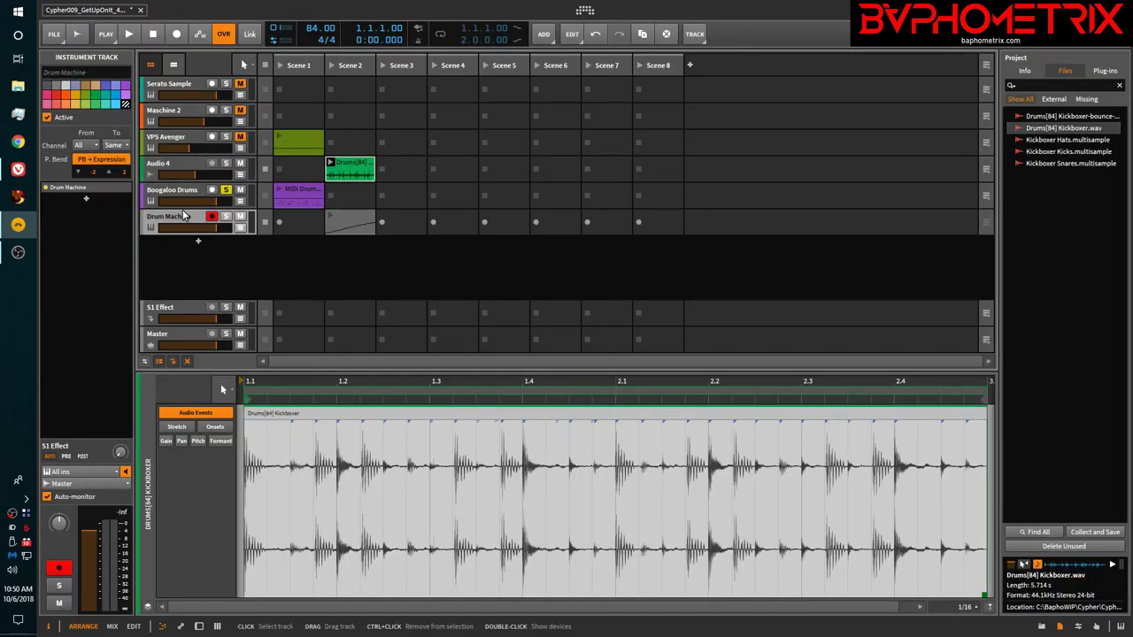
double_click(183, 215)
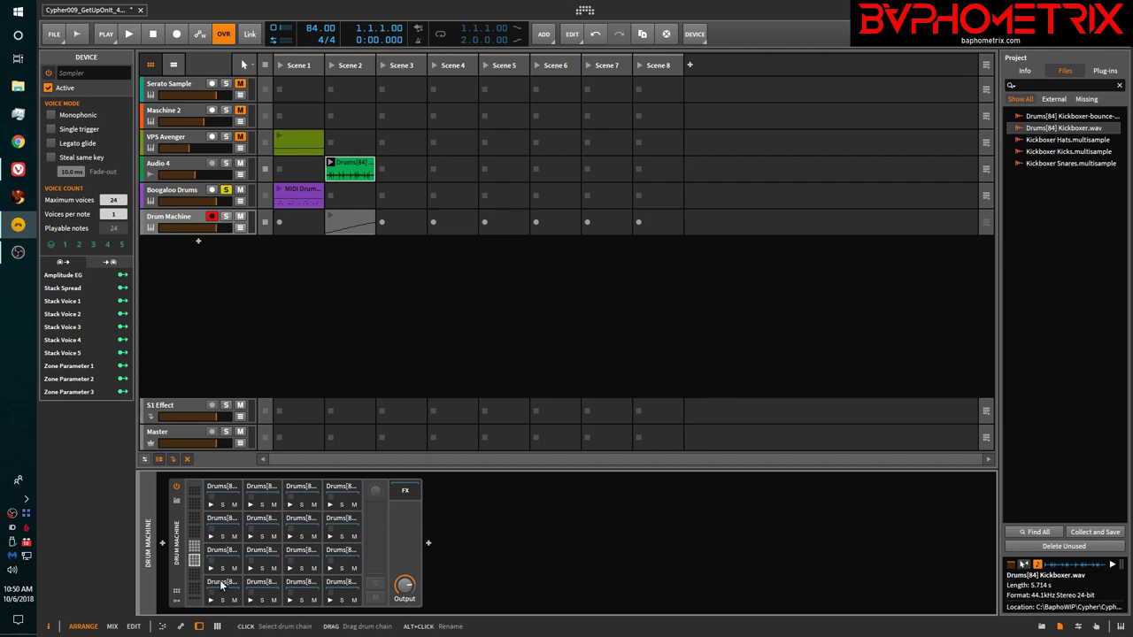
Open the Drum Machine track's Scene 2 clip and examine its slice notes from highest to lowest.
double_click(356, 220)
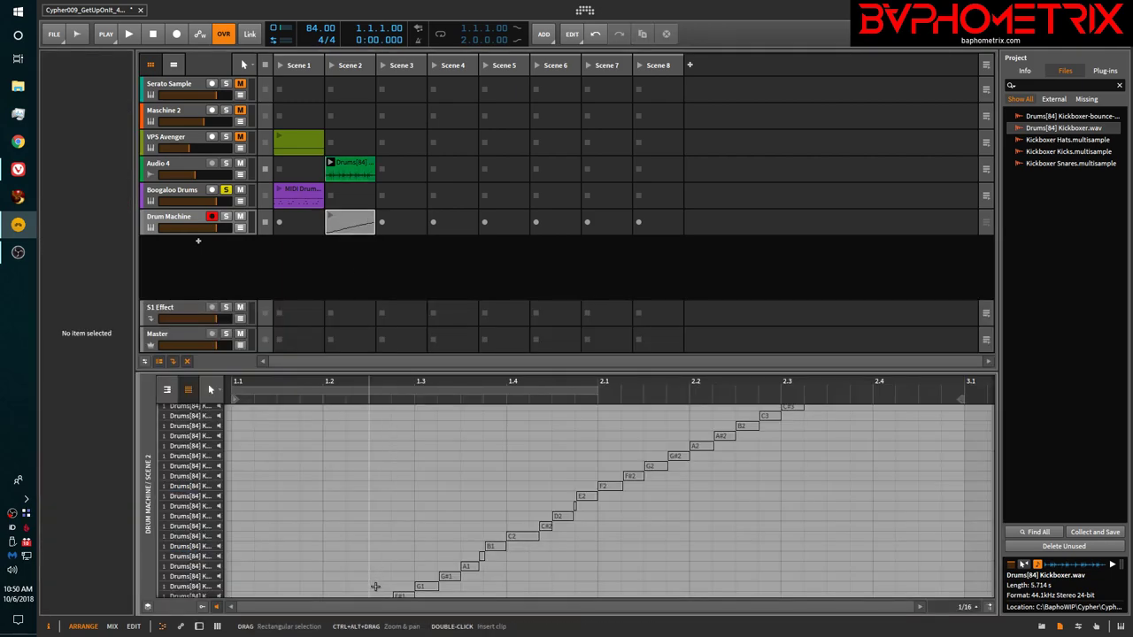
scroll(436, 530, "up", 3)
scroll(436, 529, "up", 6)
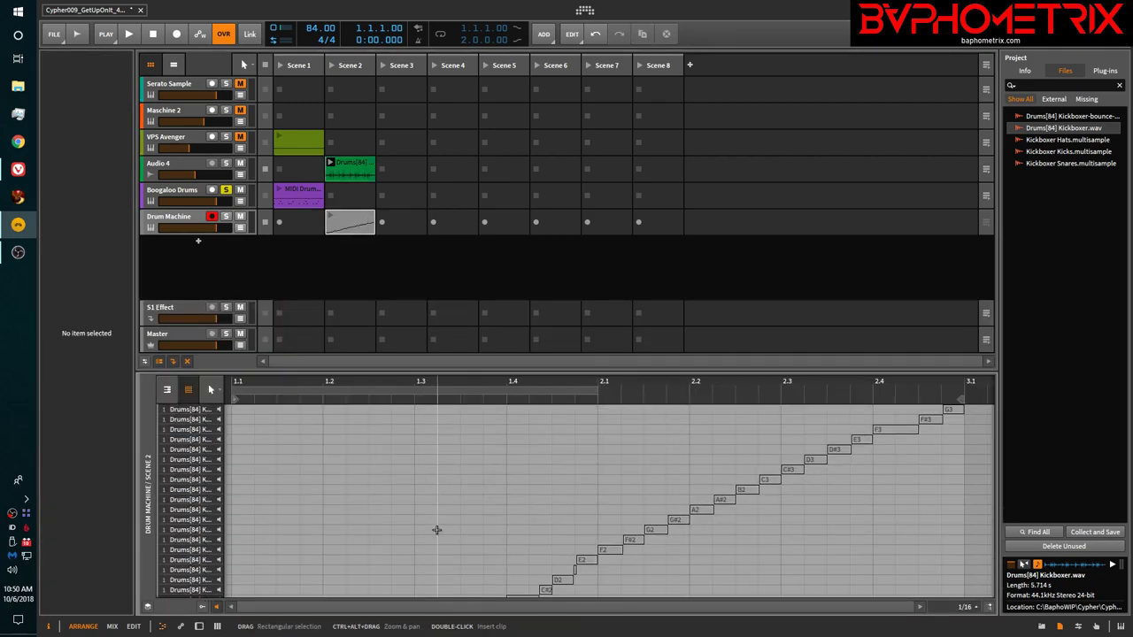
scroll(436, 529, "down", 6)
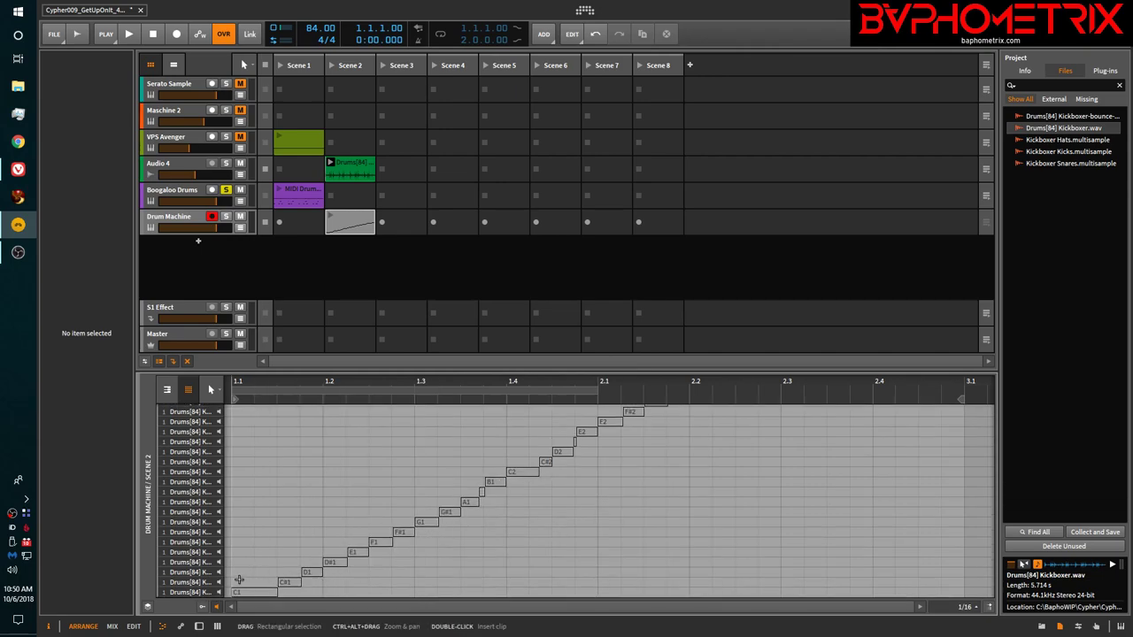
Open Audio 4's Drums[84] Kickboxer clip and examine the onset markers around beat 1.4.4.
left_click(353, 168)
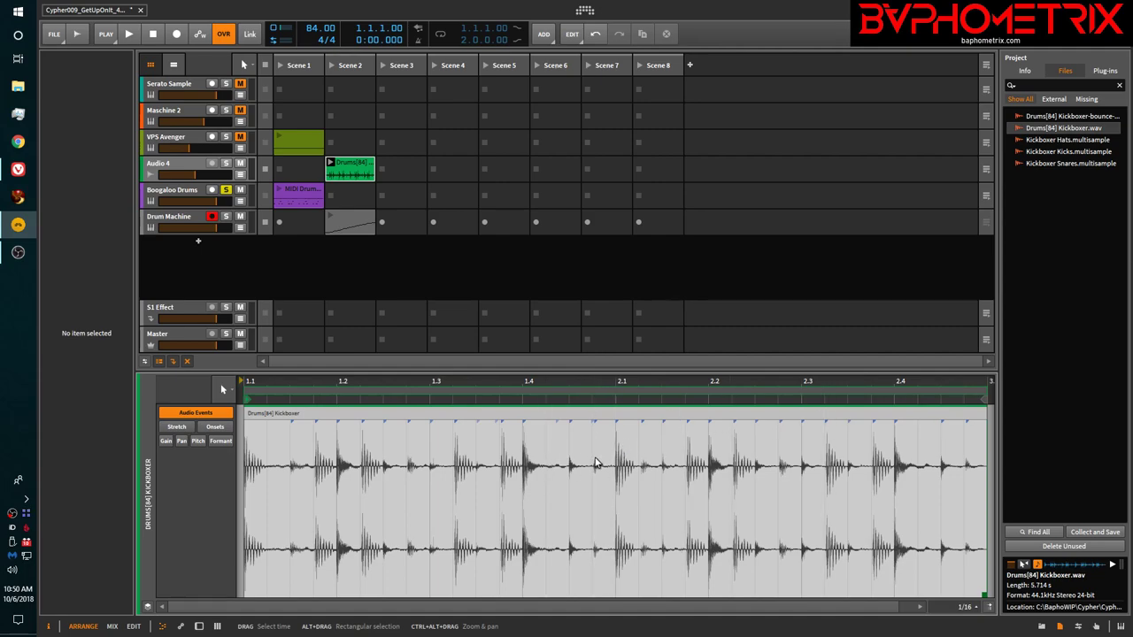
scroll(595, 460, "up", 4)
scroll(595, 461, "up", 1)
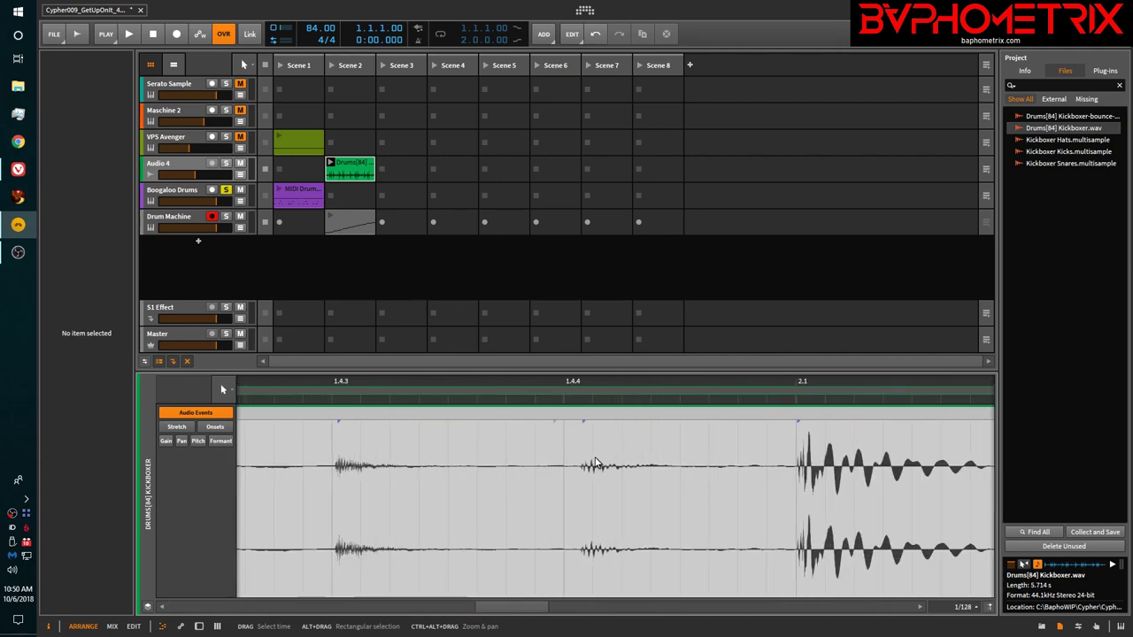
scroll(595, 461, "up", 1)
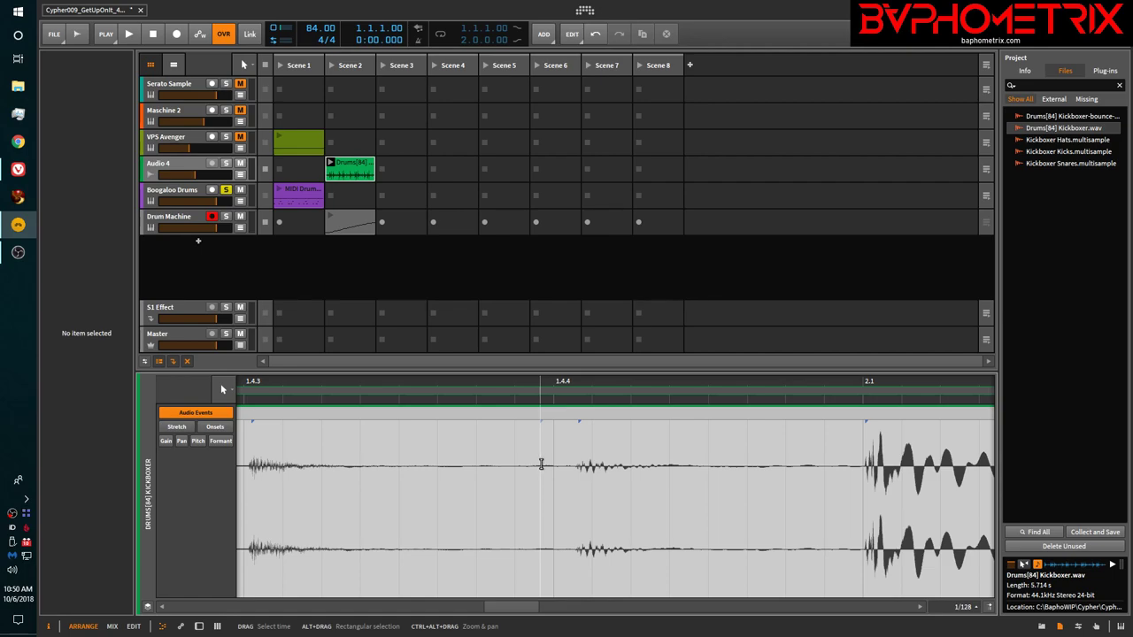
scroll(540, 465, "down", 2)
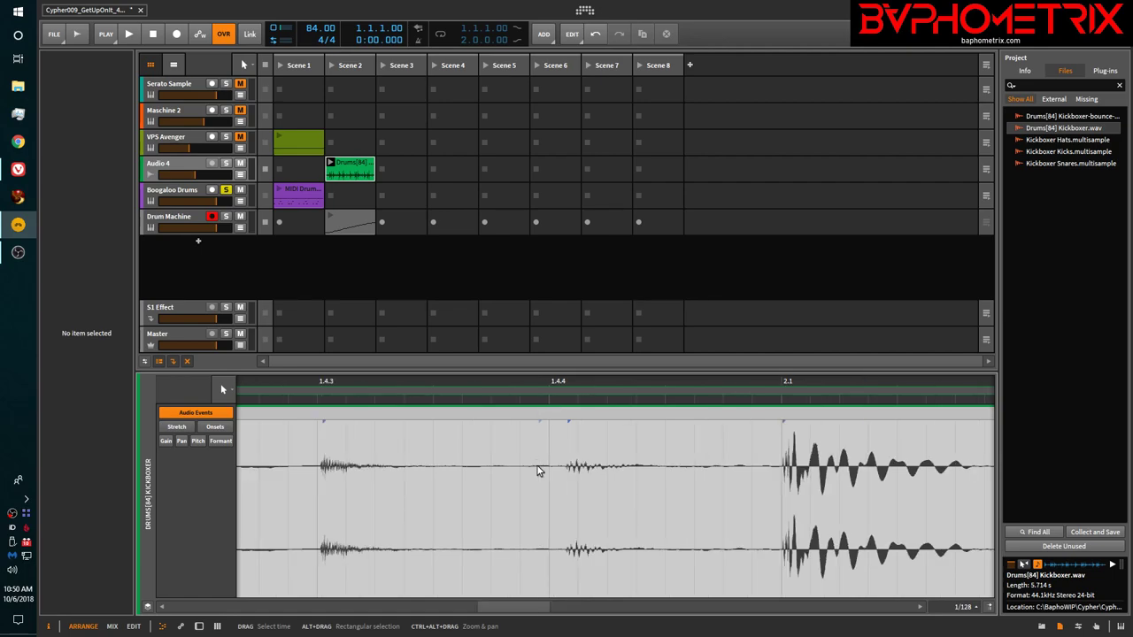
Examine the onset markers across the whole Drums[84] Kickboxer clip.
scroll(537, 470, "down", 4)
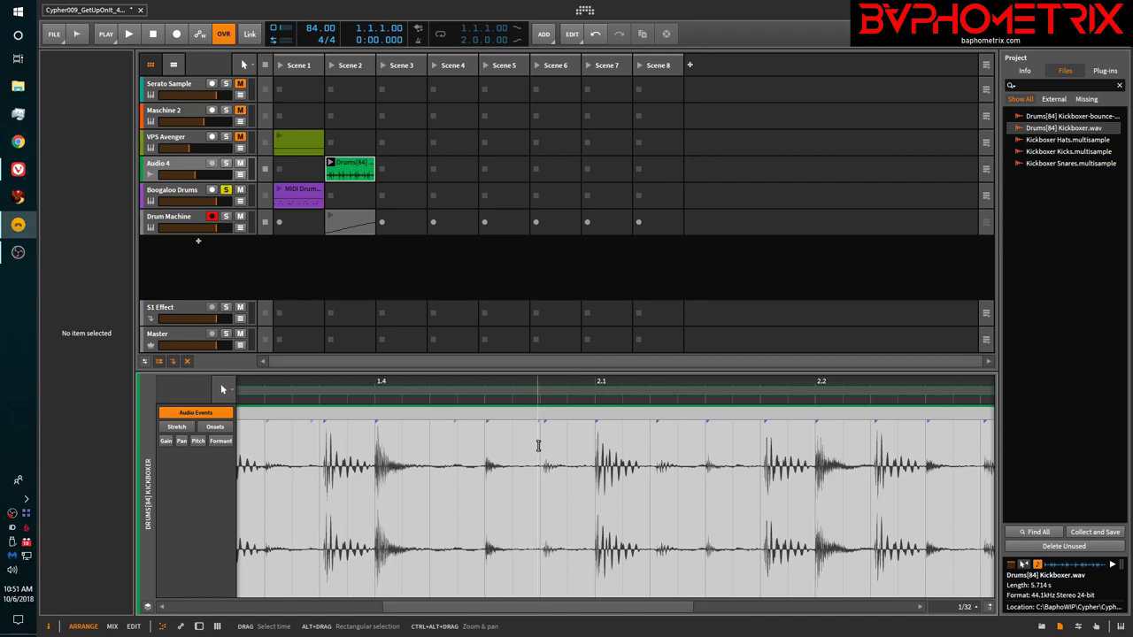
scroll(539, 447, "down", 5, "ctrl")
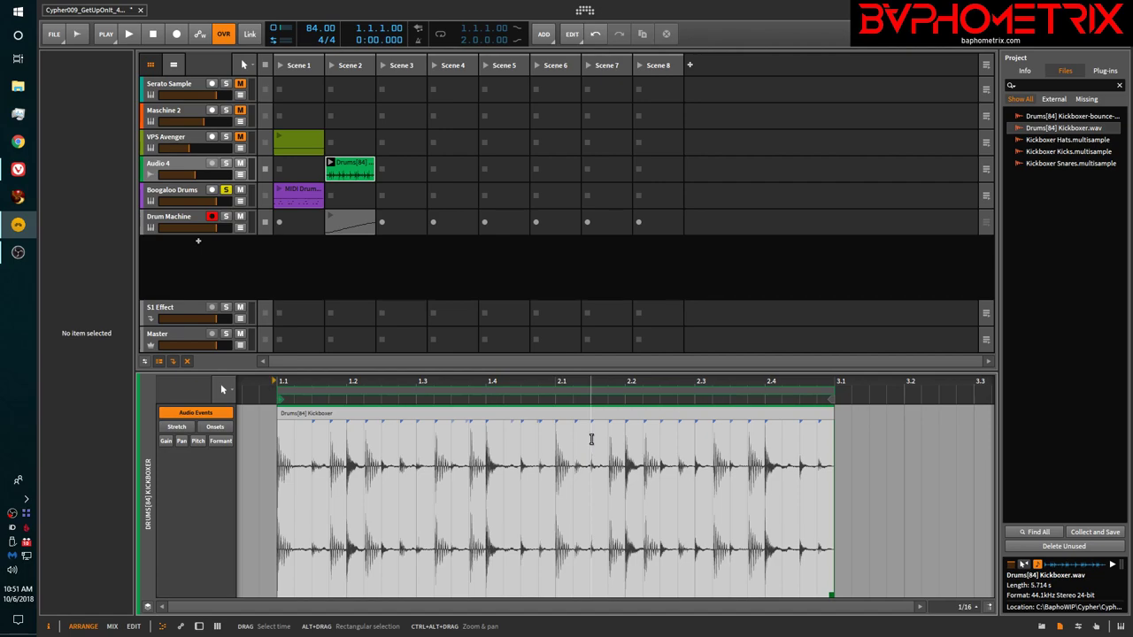
scroll(590, 442, "down", 3)
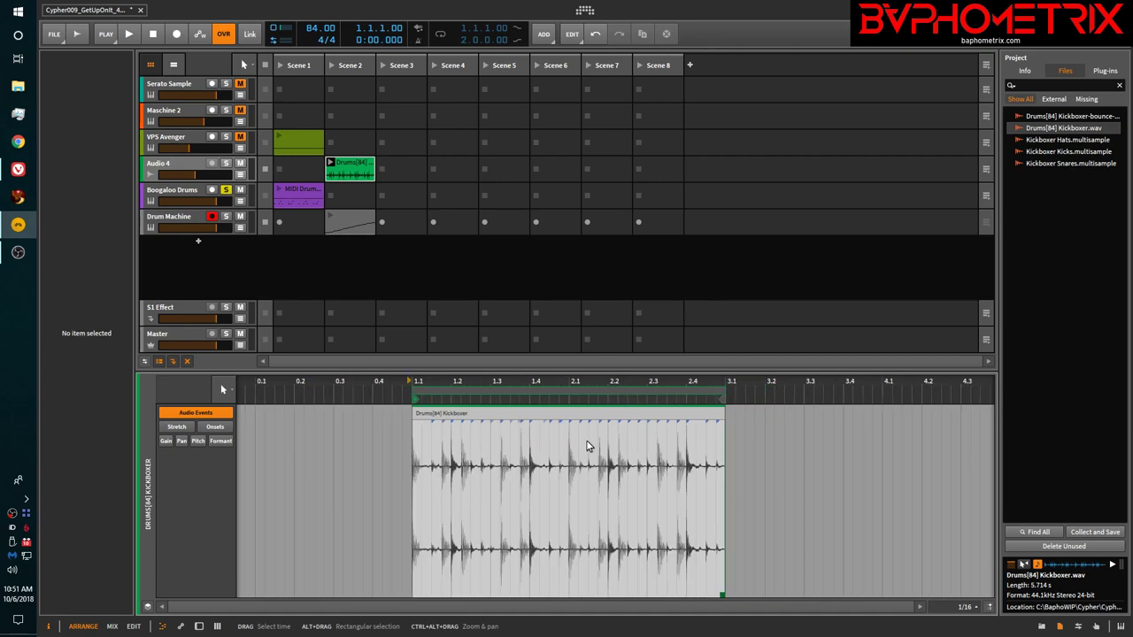
scroll(588, 443, "up", 5)
scroll(586, 446, "down", 2)
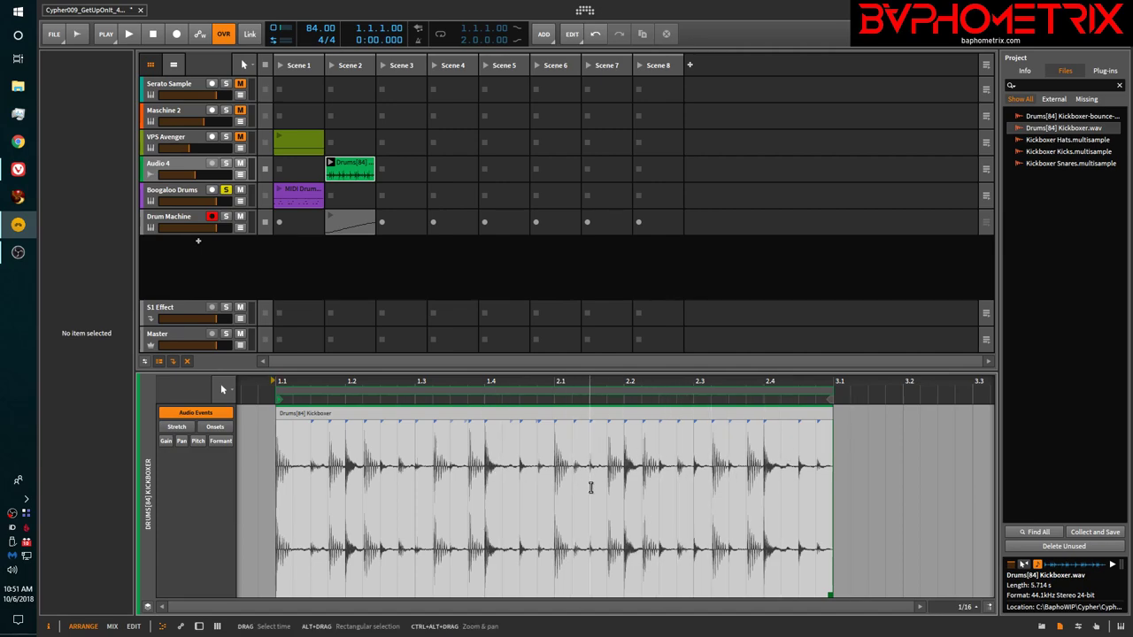
Show the Drum Machine track's devices and open its Scene 2 clip in the note editor.
left_click(180, 215)
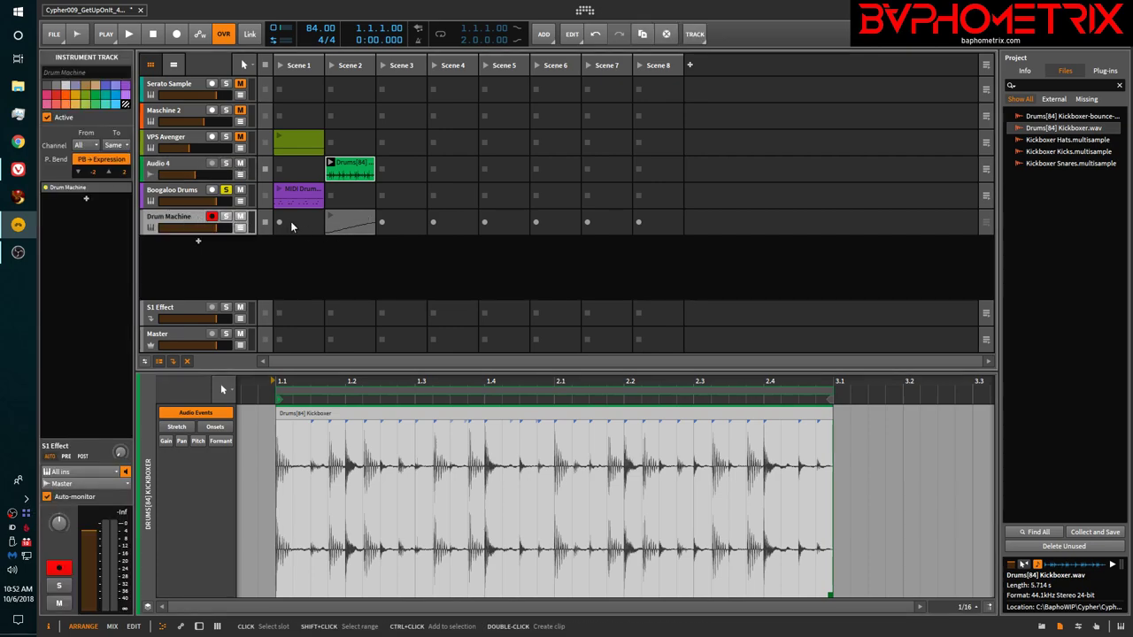
double_click(189, 216)
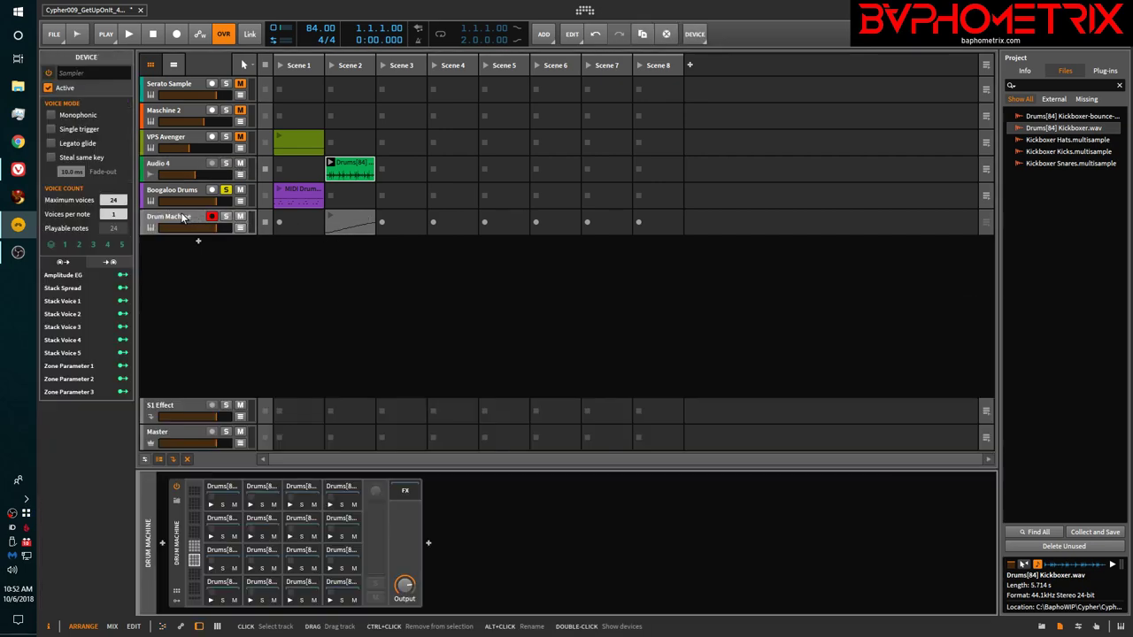
double_click(346, 216)
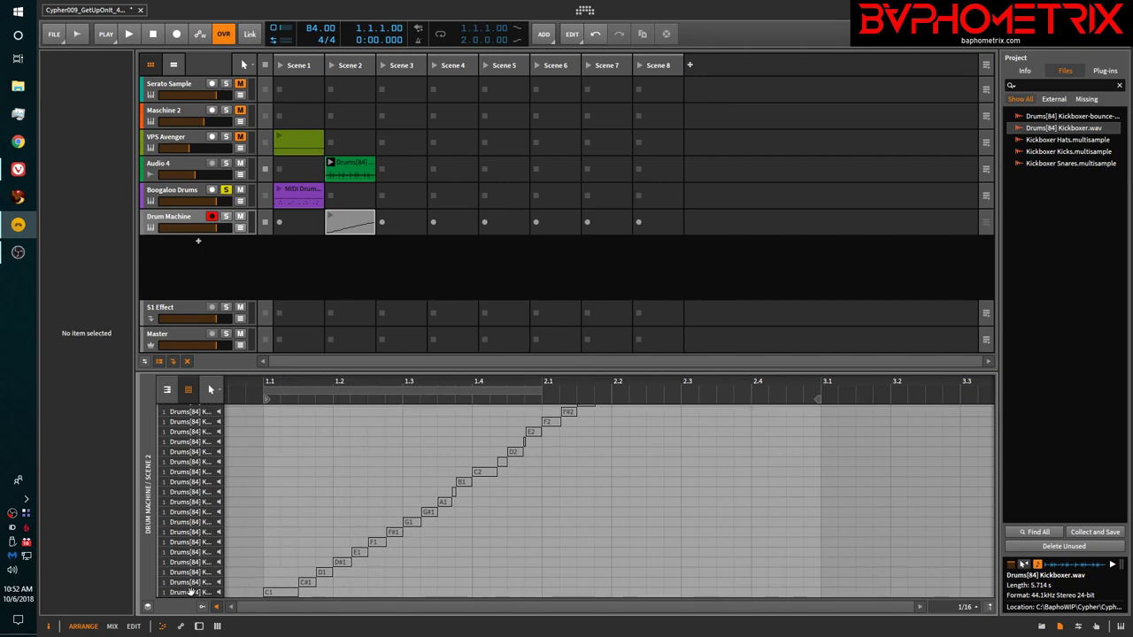
Audition the C1 slice note, solo the Drum Machine track and lower its volume.
left_click(278, 592)
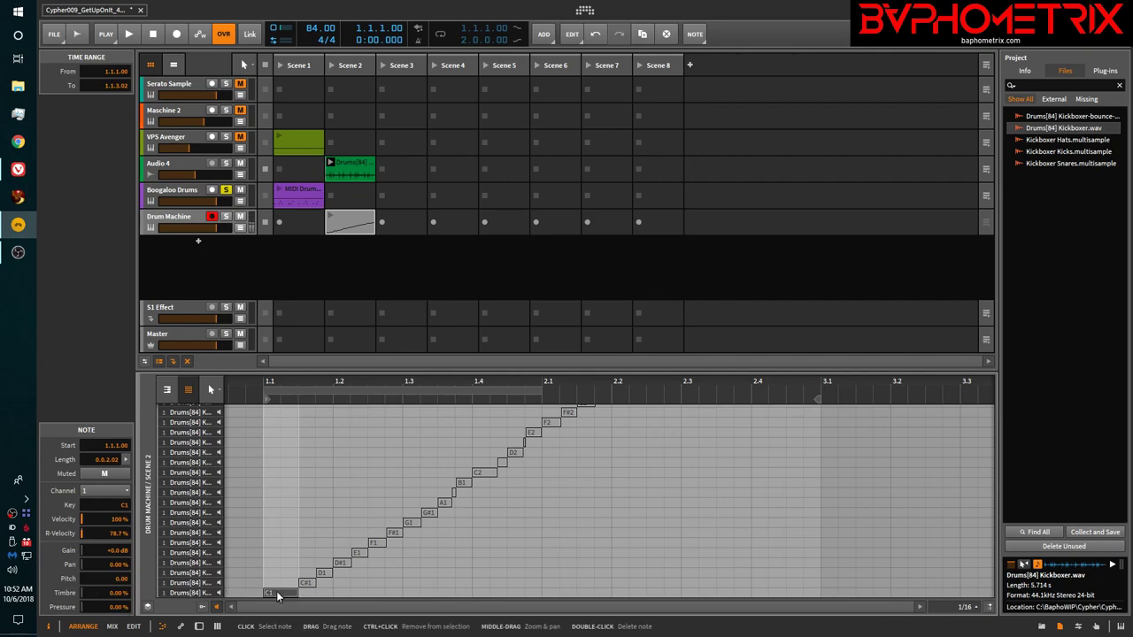
left_click(227, 216)
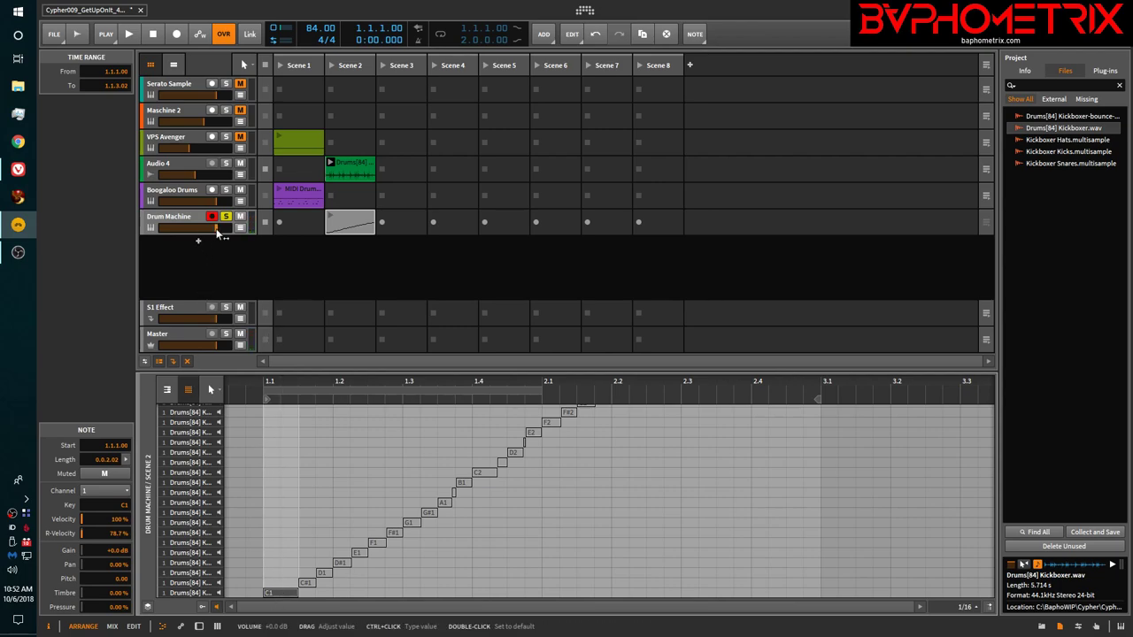
left_click_drag(217, 228, 198, 228)
Audition the slice notes of the Scene 2 clip one by one from C1 up to A1.
left_click(281, 596)
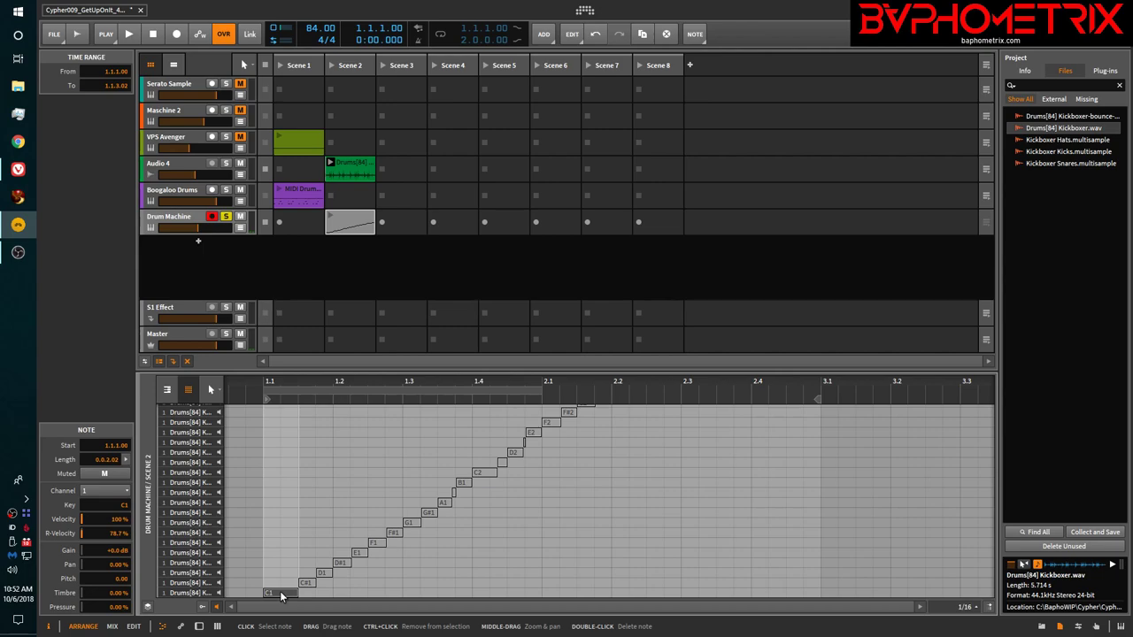
left_click(302, 583)
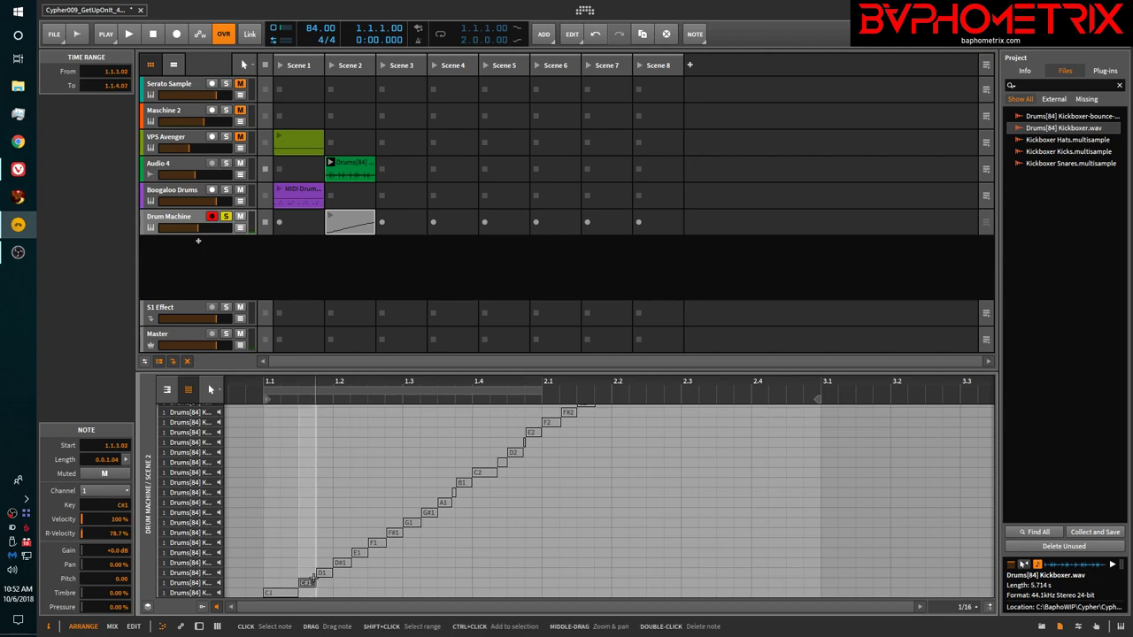
left_click(327, 573)
left_click(340, 563)
left_click(362, 552)
left_click(378, 542)
left_click(393, 532)
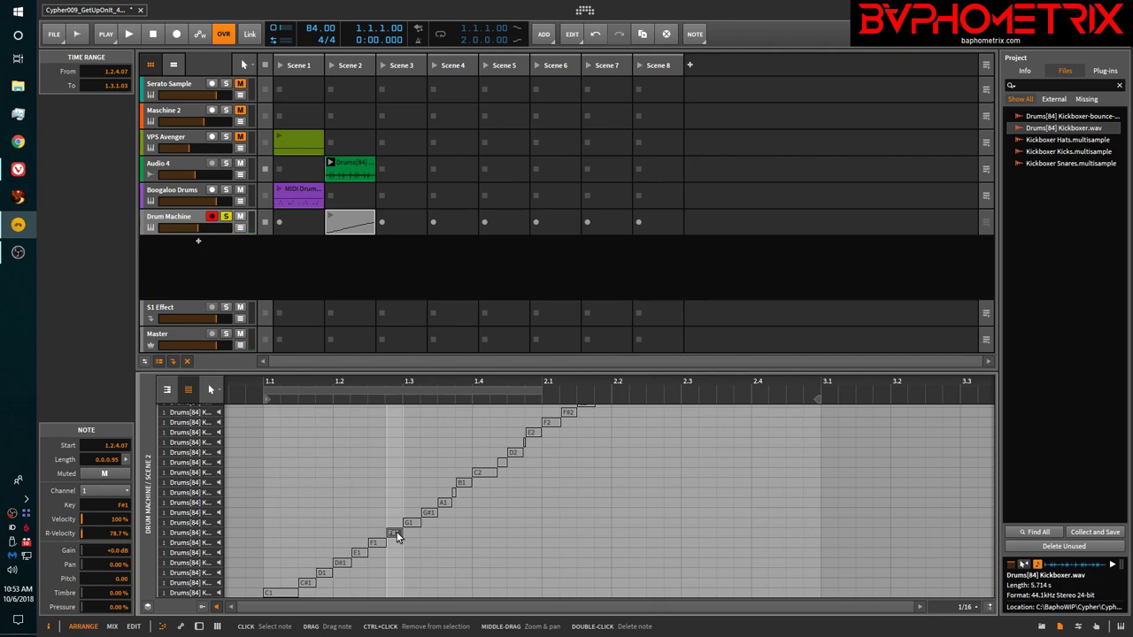
left_click(410, 524)
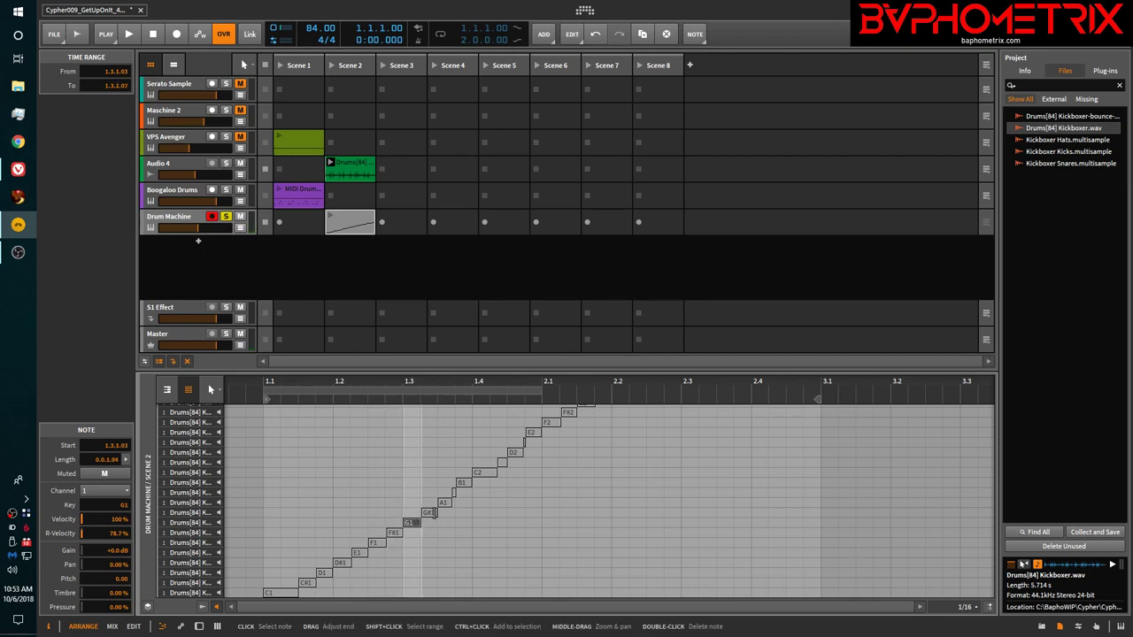
left_click(429, 512)
left_click(445, 502)
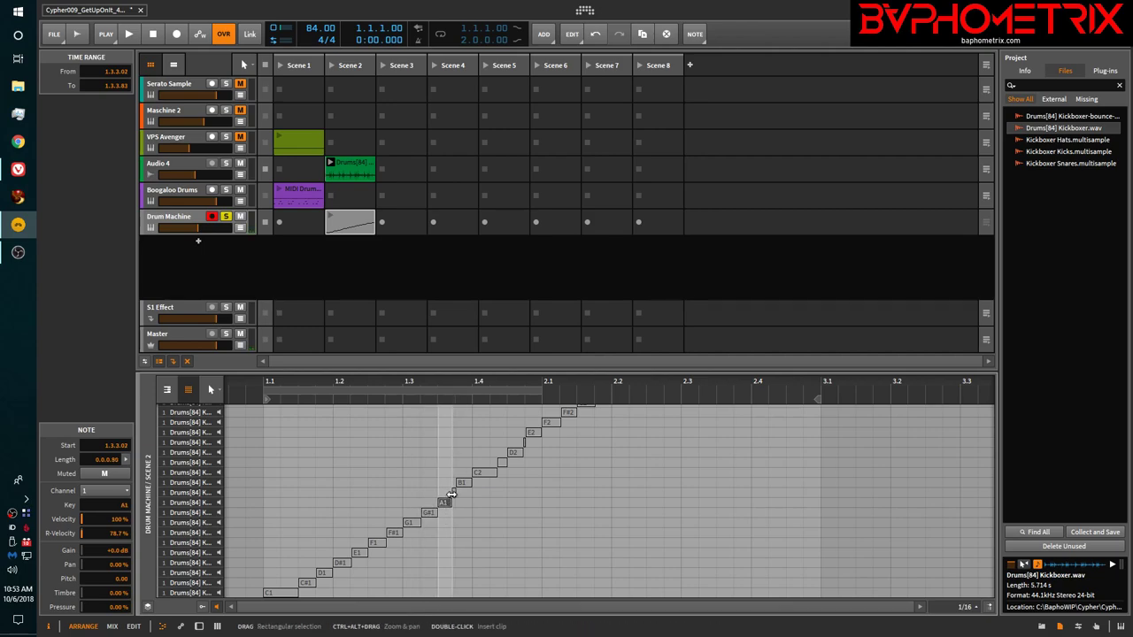
Audition the slice notes from A#1 up to D2, repeating the C#2 and D2 pair.
scroll(455, 493, "up", 4)
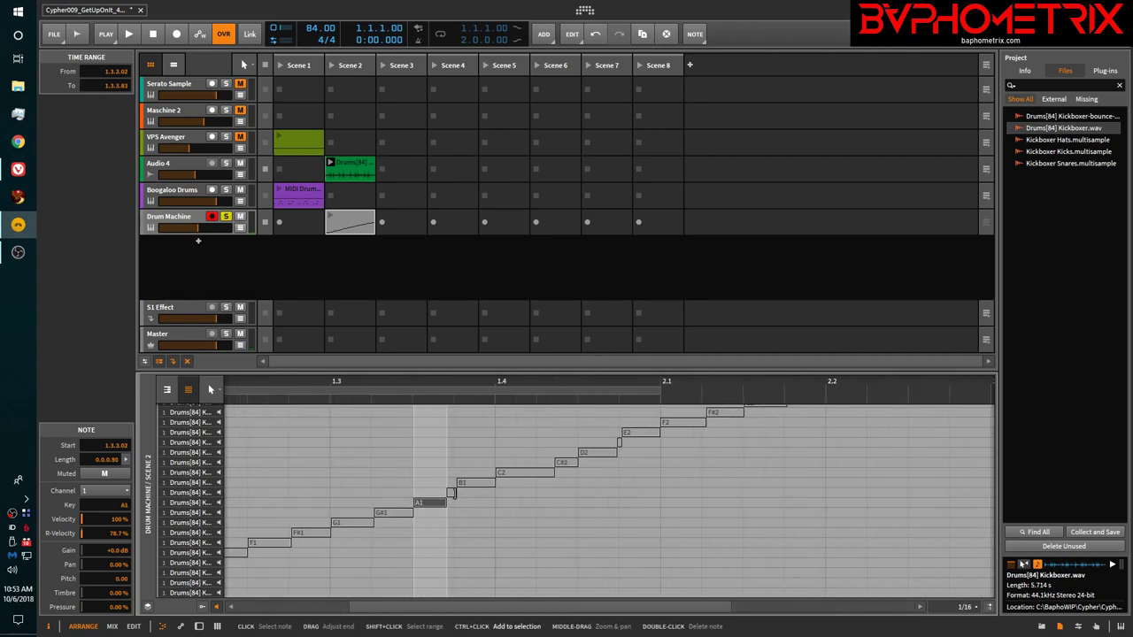
left_click(446, 491)
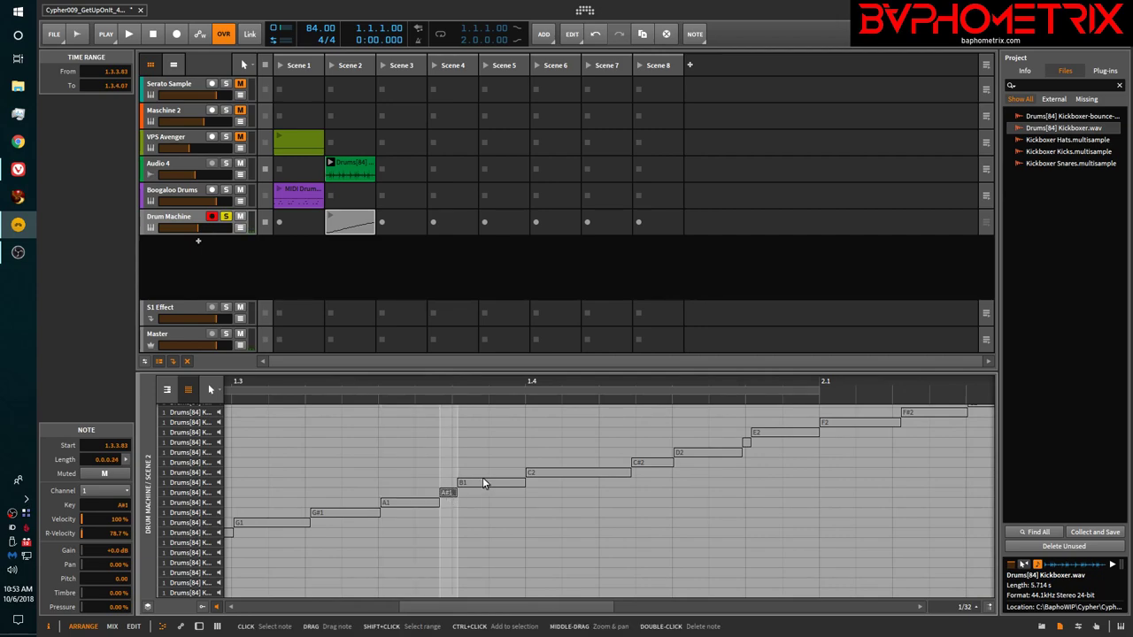
left_click(482, 482)
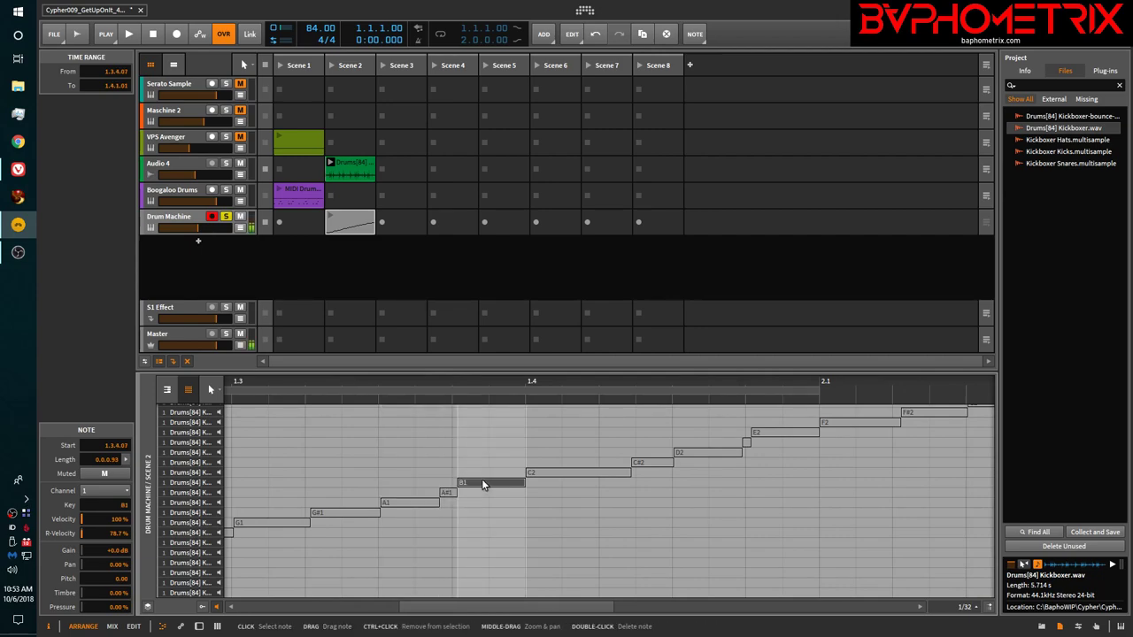
left_click(561, 474)
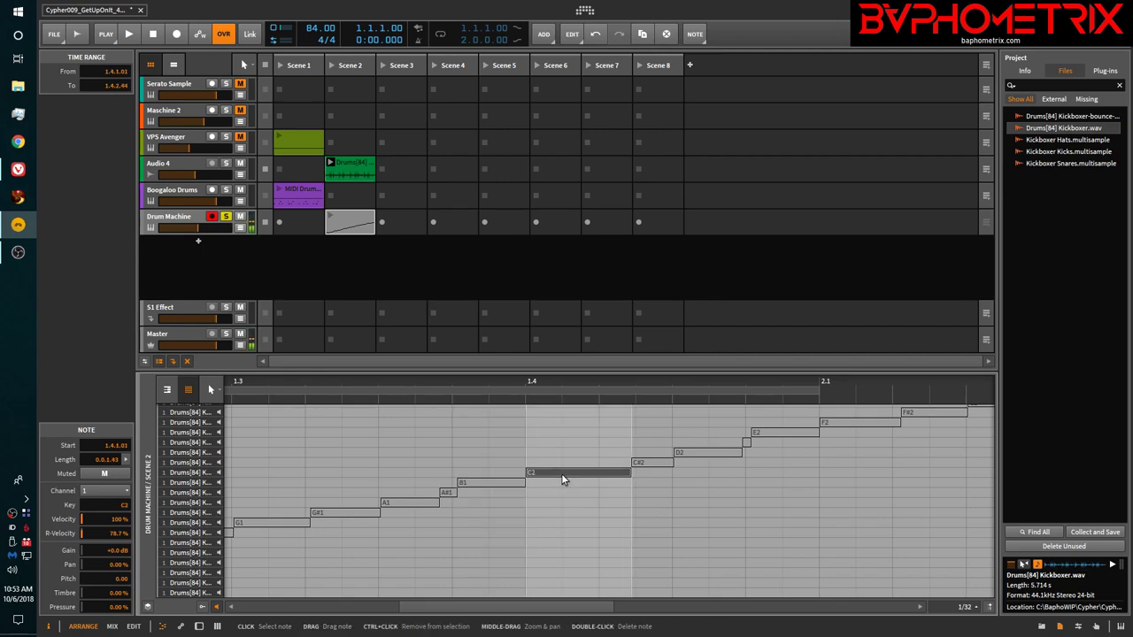
left_click(650, 464)
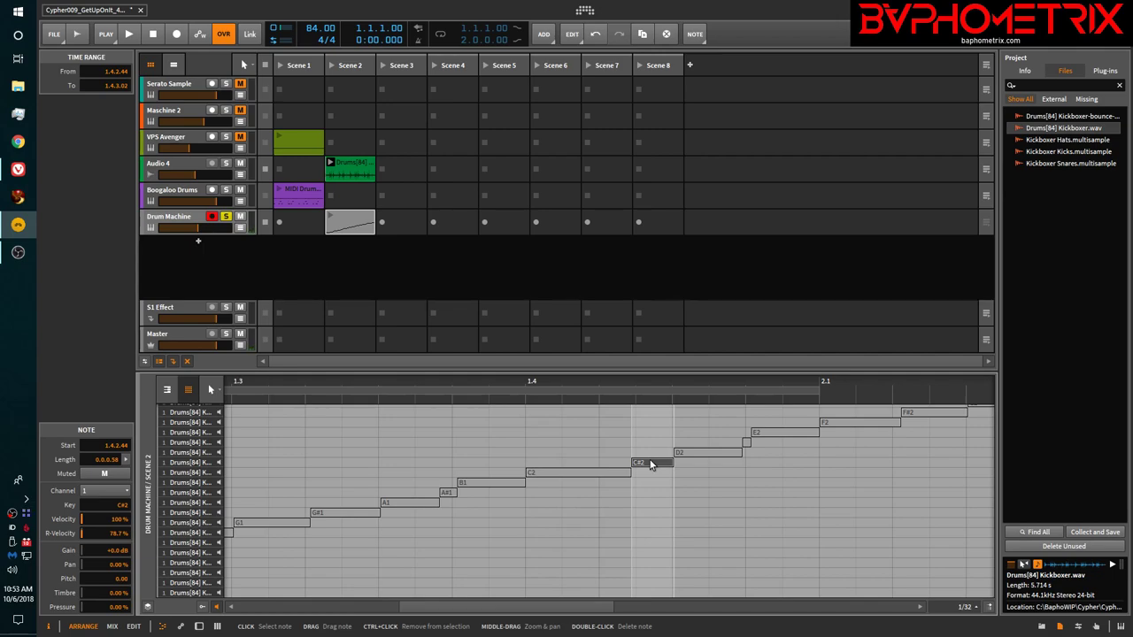
left_click(688, 452)
left_click(656, 464)
left_click(692, 452)
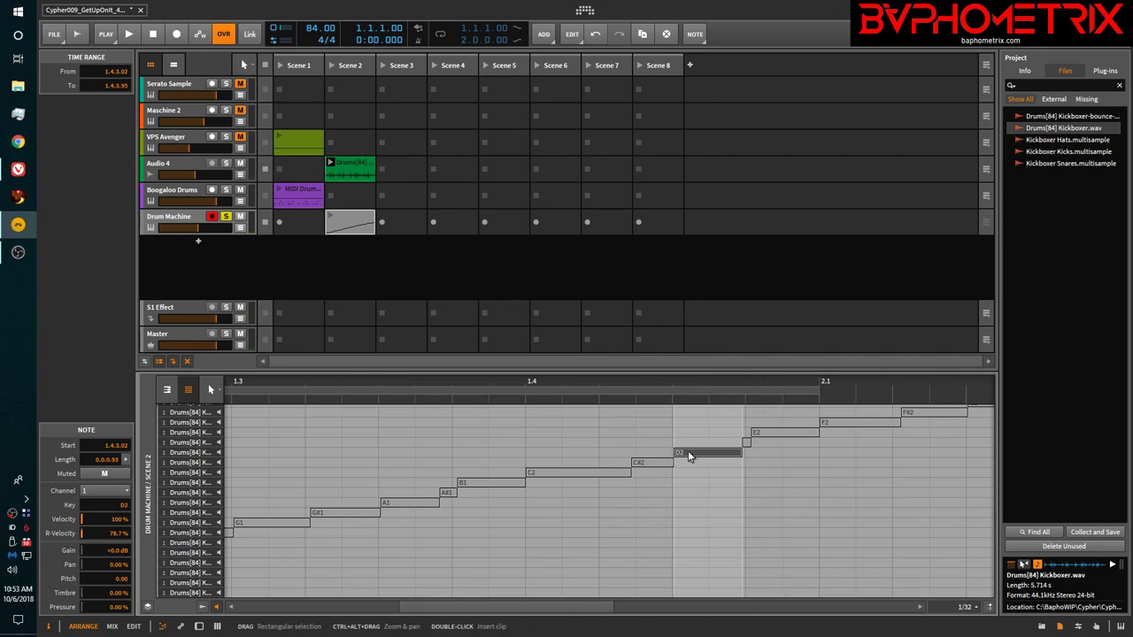
scroll(623, 464, "down", 6)
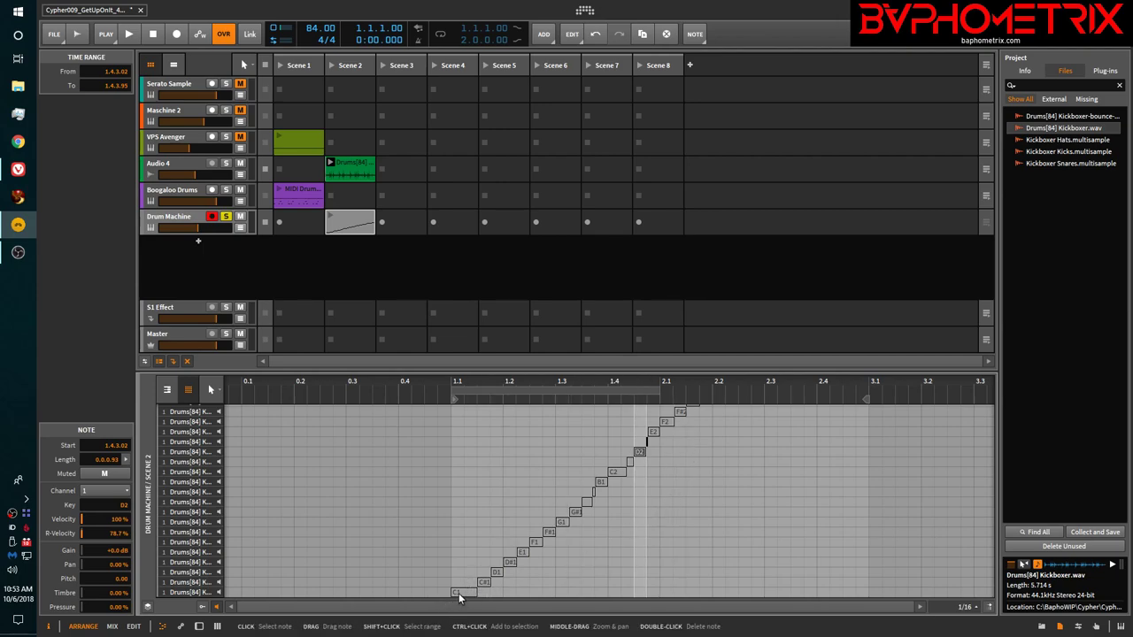
Open the Boogaloo Drums MIDI clip and examine its kick, snare and hat notes from beat 1.3.2 to 2.1.
left_click(295, 187)
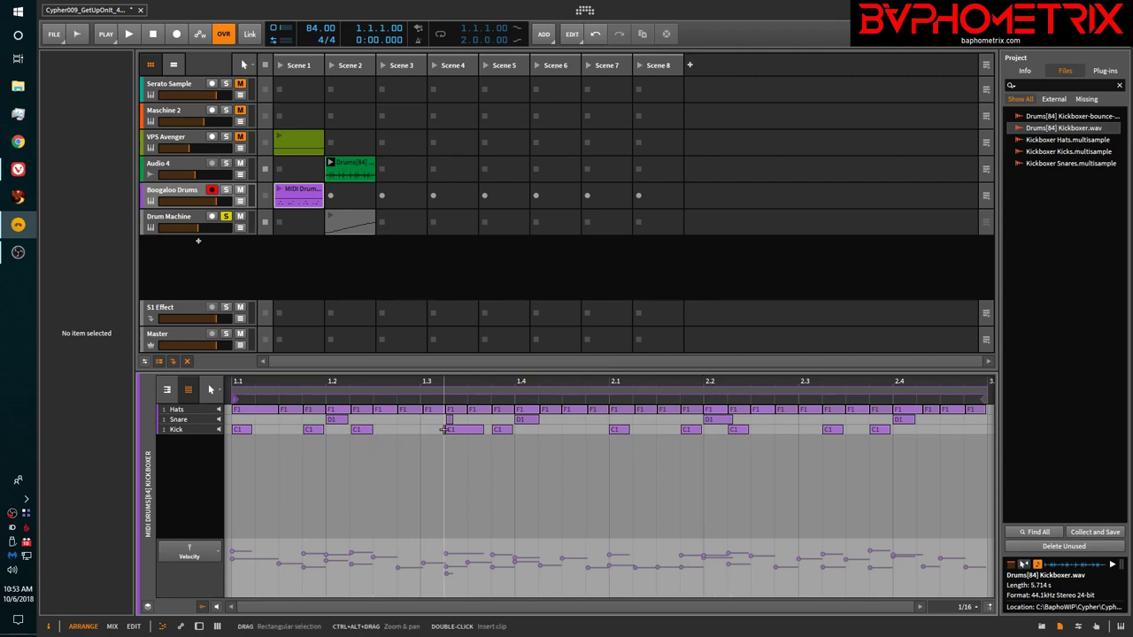
scroll(443, 430, "up", 6)
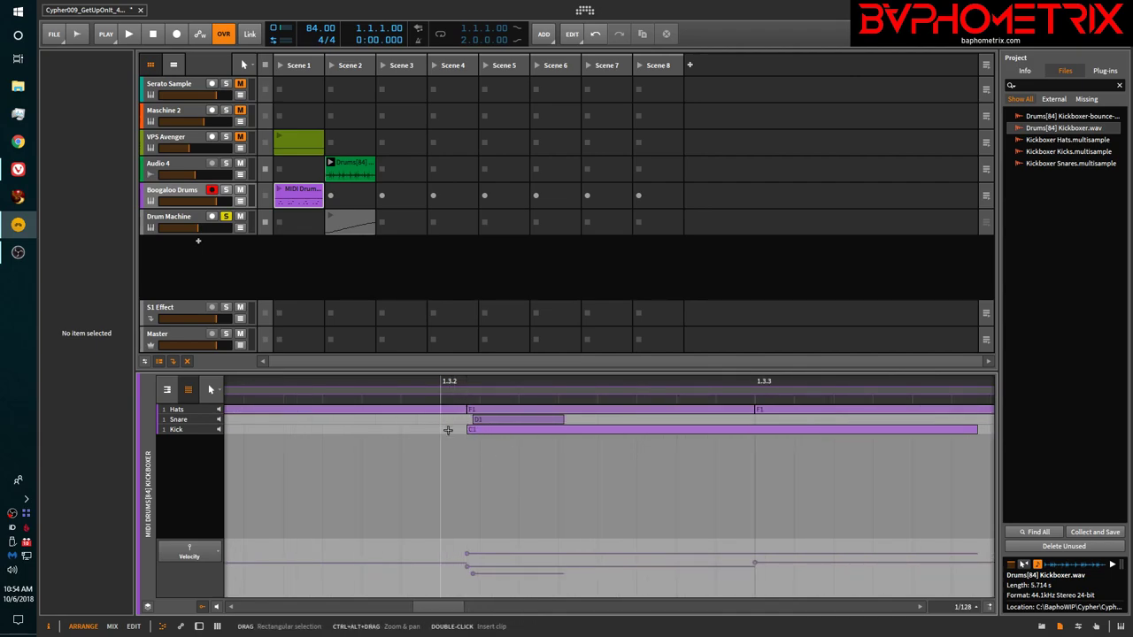
scroll(525, 441, "down", 4)
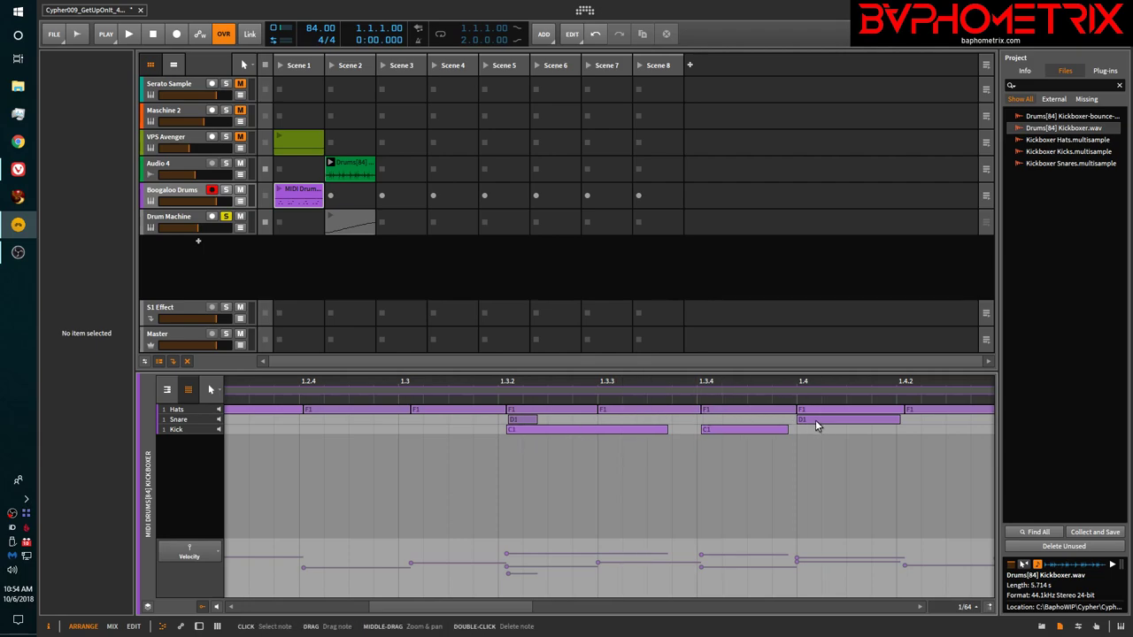
scroll(815, 419, "right", 3)
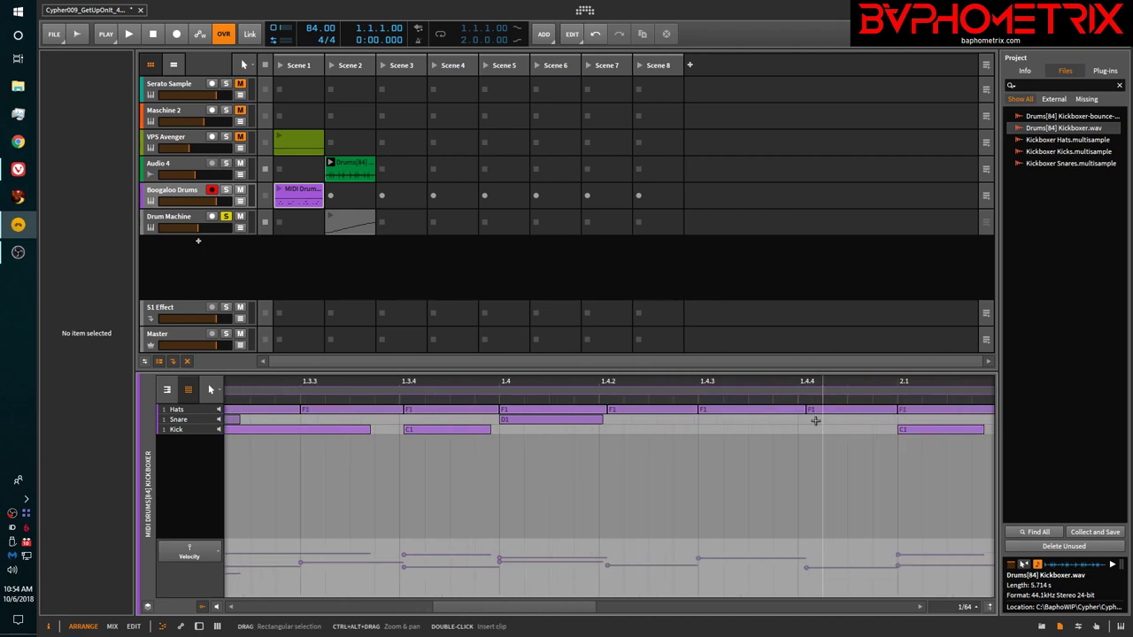
scroll(815, 420, "right", 1)
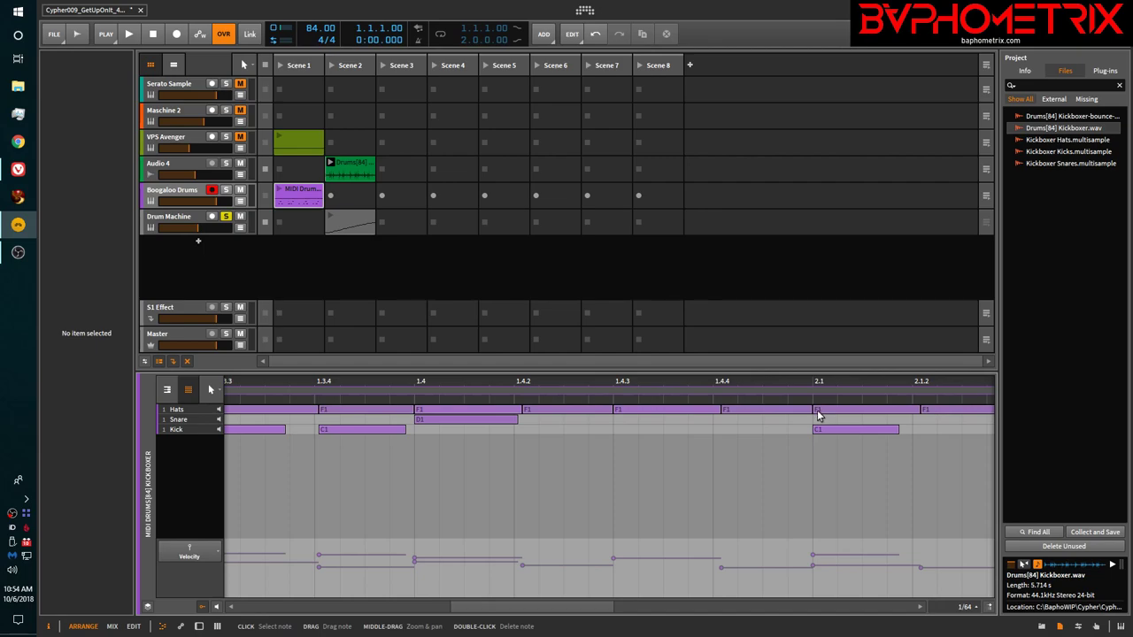
Check the start alignment of the kick and hat notes at 2.1, then view the whole MIDI clip.
scroll(817, 414, "up", 10)
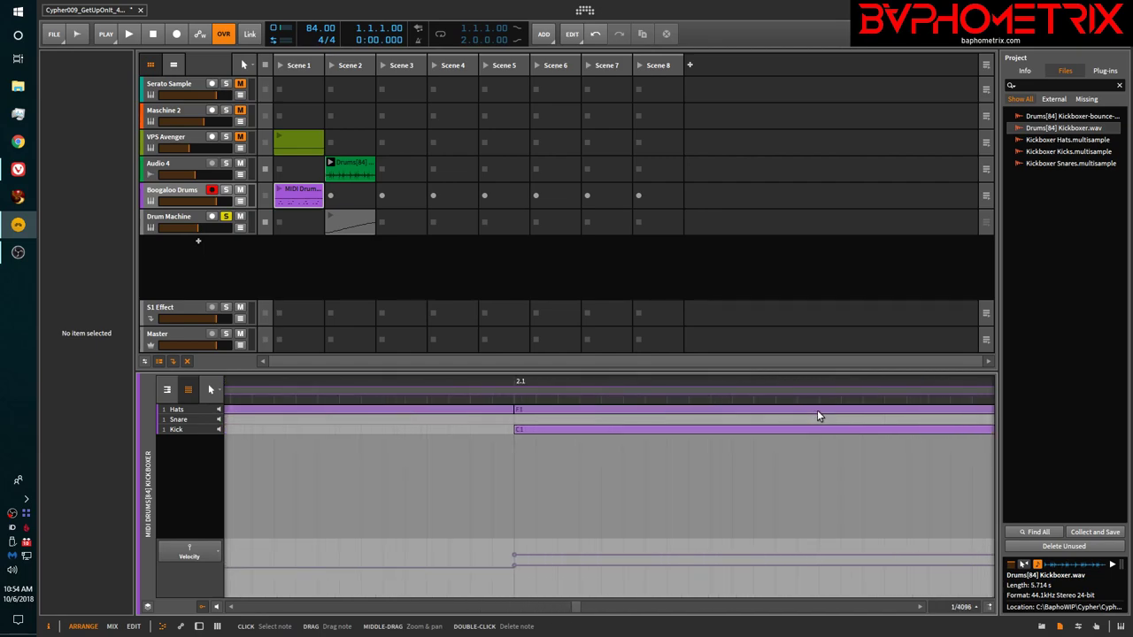
scroll(510, 426, "up", 5)
scroll(512, 429, "up", 1)
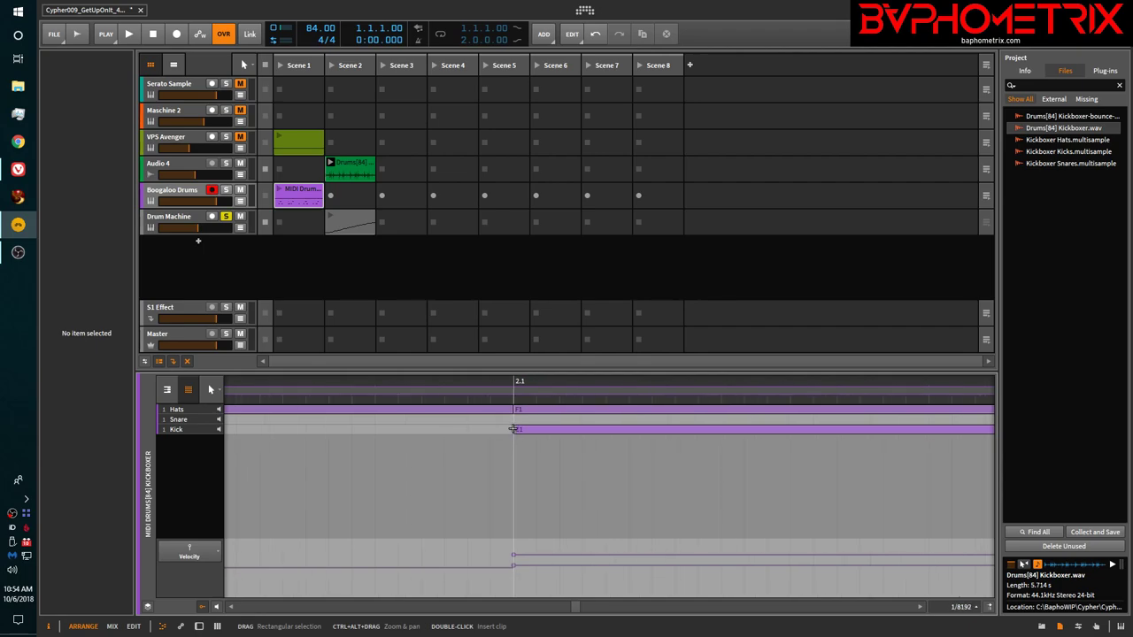
scroll(513, 428, "down", 8)
scroll(513, 429, "down", 2)
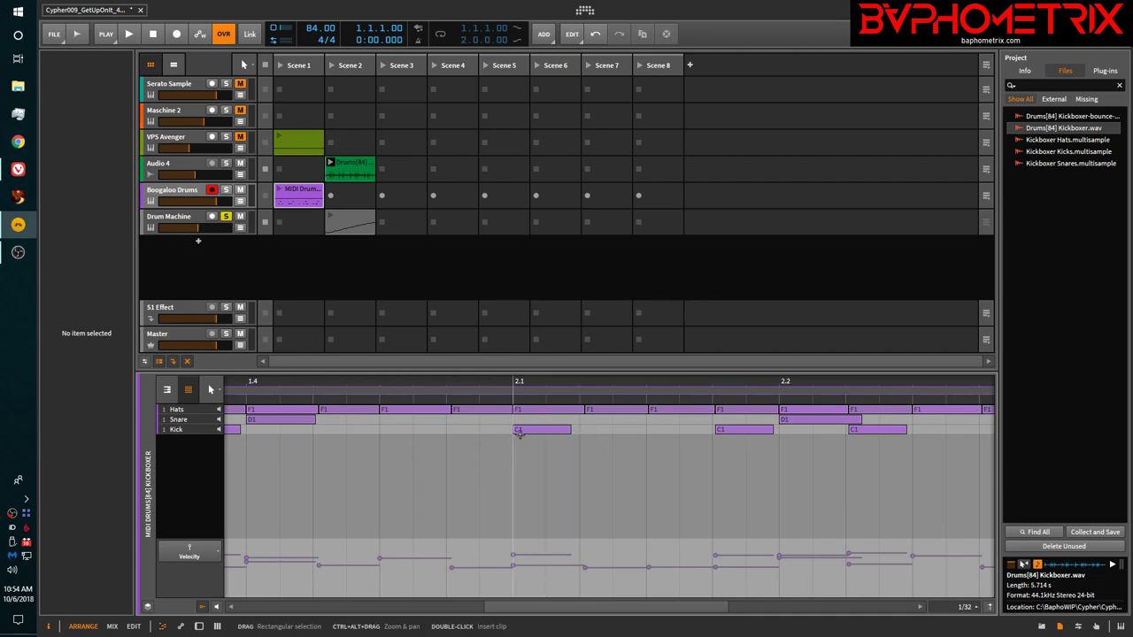
scroll(505, 438, "down", 8)
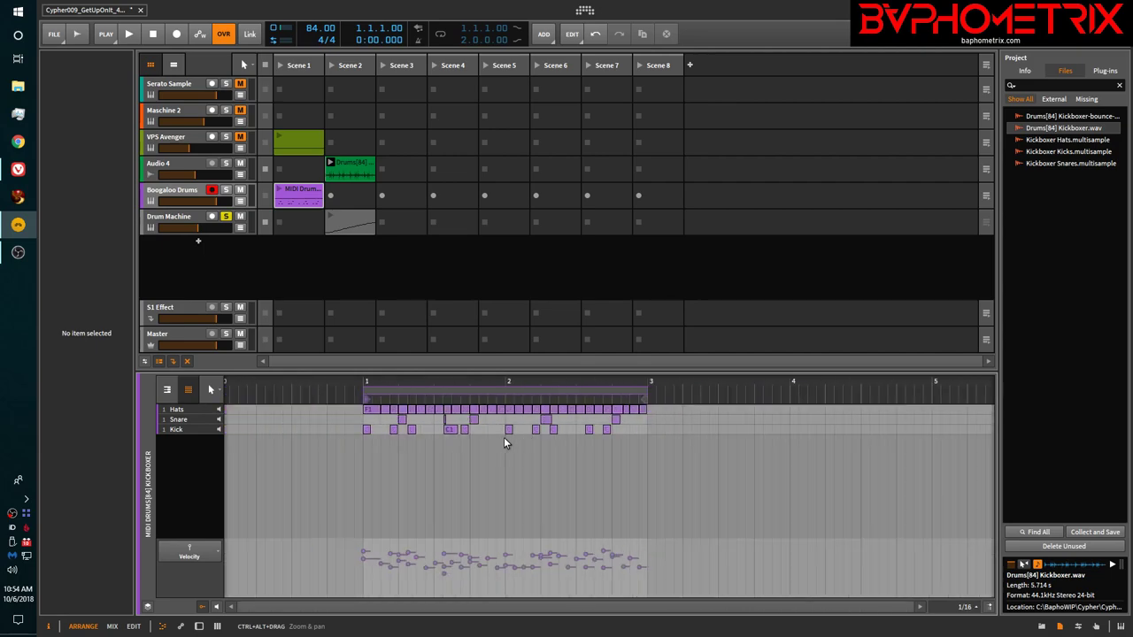
scroll(505, 439, "up", 3)
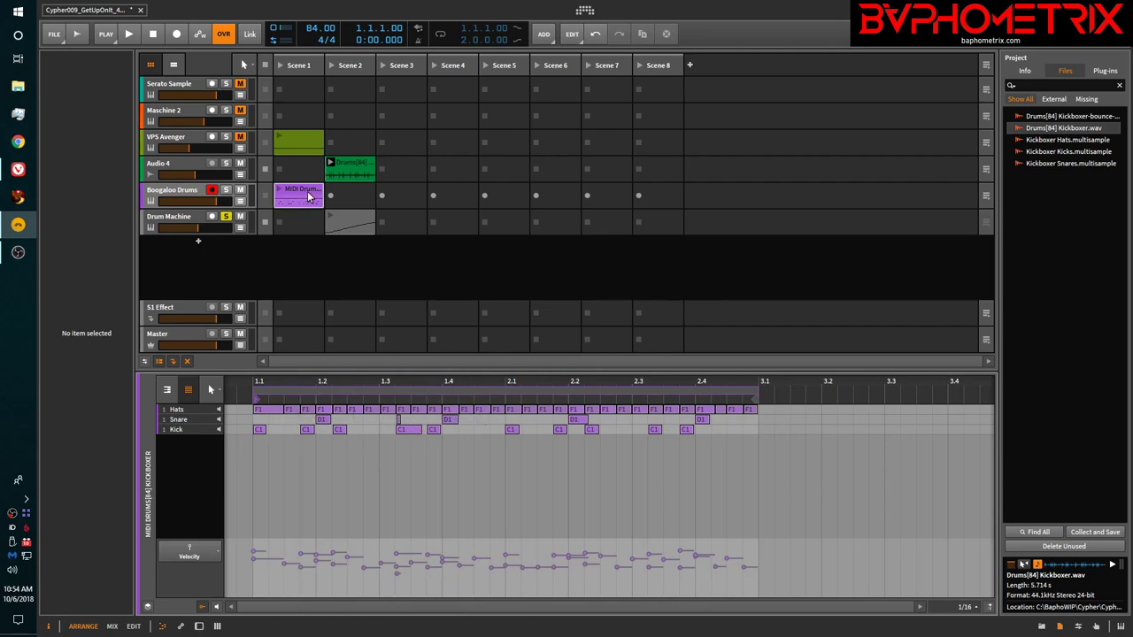
Reopen the Drum Machine track's Scene 2 clip and examine its rising staircase of slice notes.
left_click(354, 213)
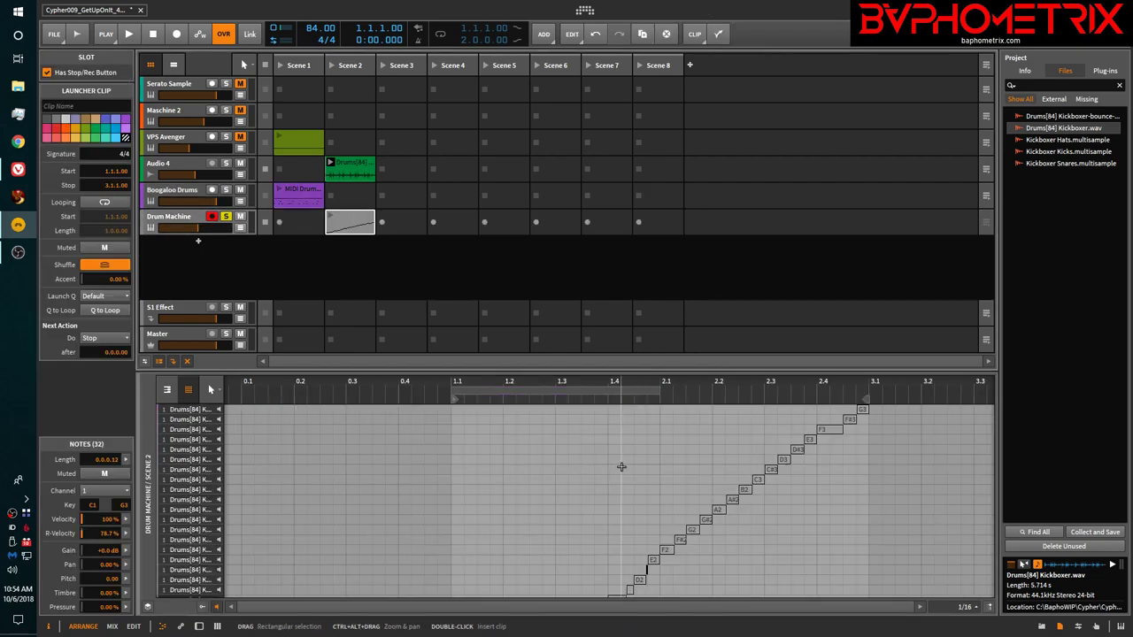
scroll(620, 467, "up", 5)
scroll(621, 467, "up", 3)
scroll(621, 468, "down", 2)
scroll(621, 467, "up", 1)
scroll(621, 467, "down", 2)
scroll(621, 467, "up", 3)
scroll(621, 467, "down", 3)
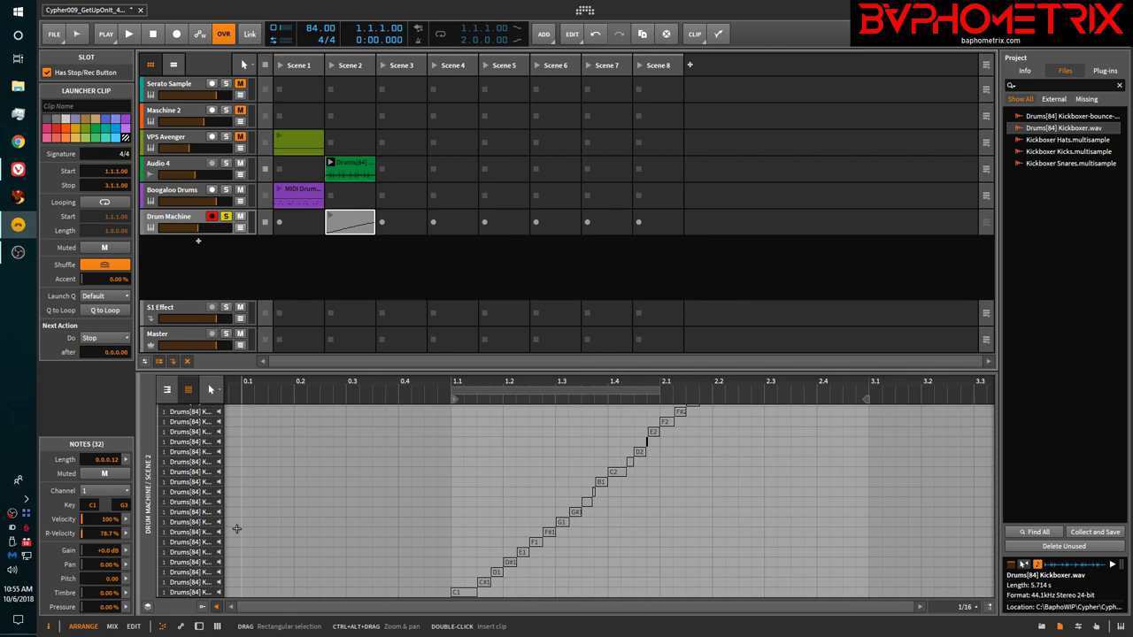
Reopen the Boogaloo Drums MIDI clip and show that track's Drum Machine devices.
left_click(302, 188)
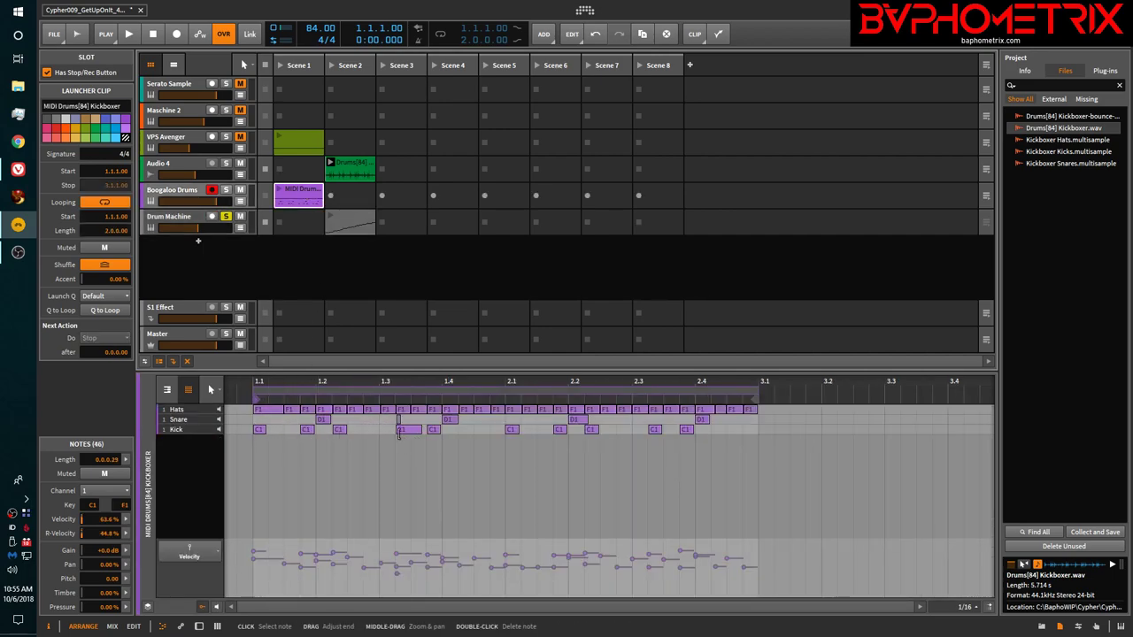
key("d")
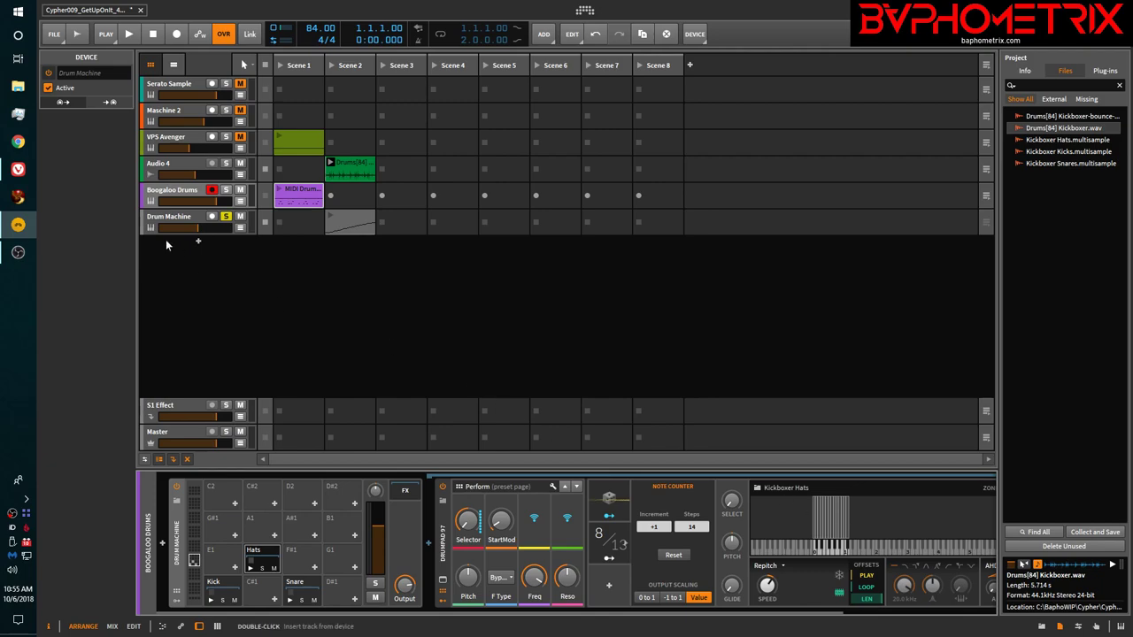
Delete the Drum Machine track and slice the Audio 4 Kickboxer clip to a multisample at onsets, limited to 128 slices.
left_click(178, 216)
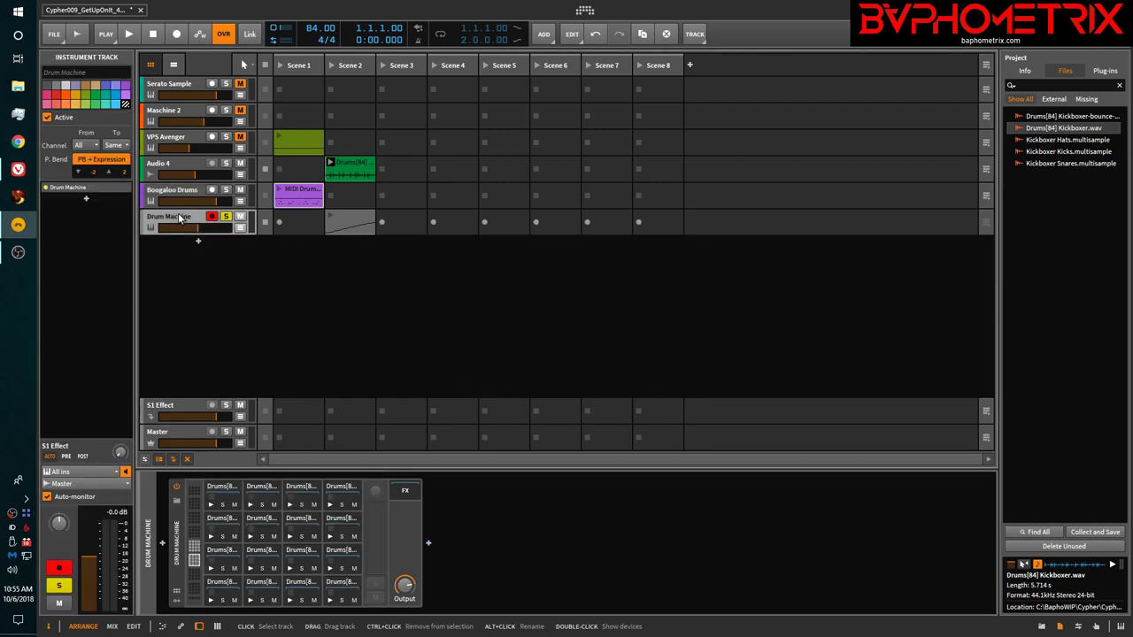
key("Delete")
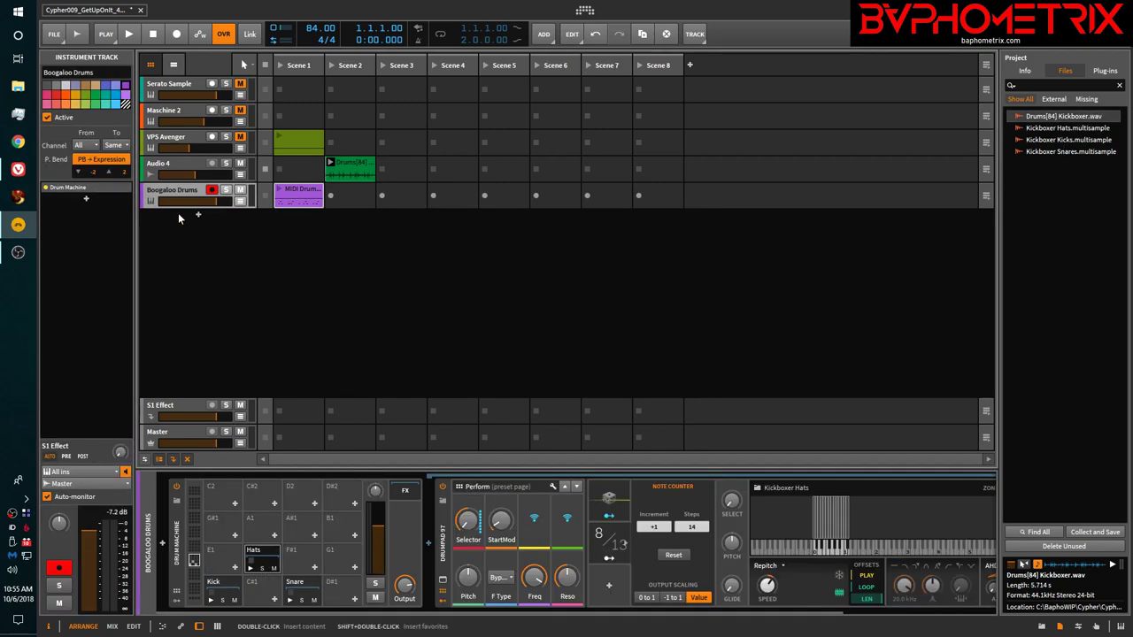
left_click(361, 167)
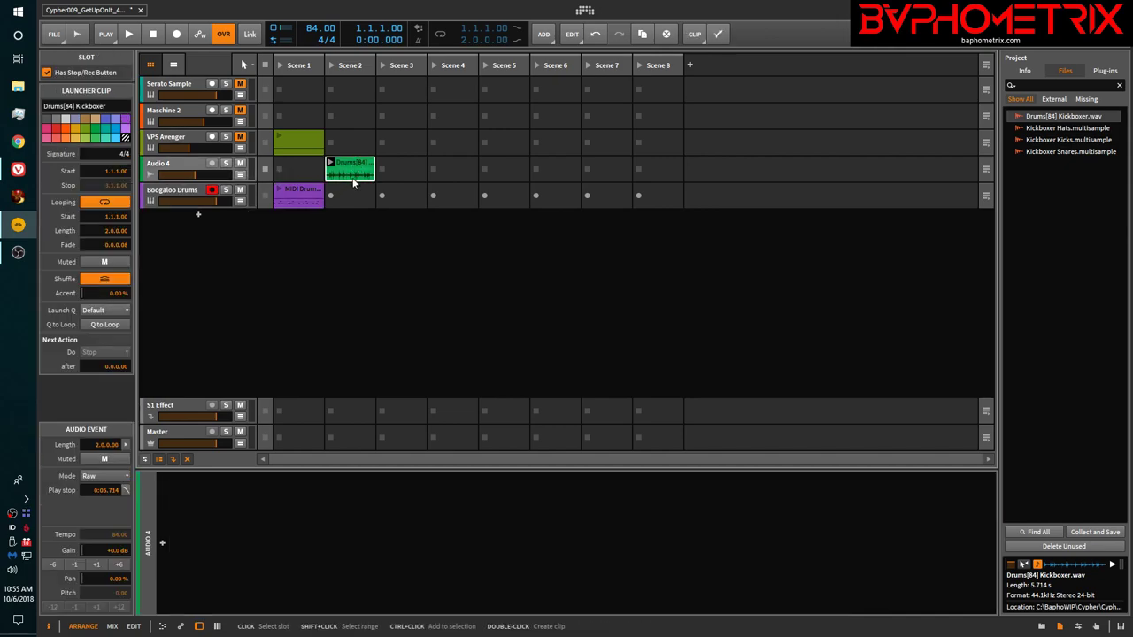
right_click(358, 166)
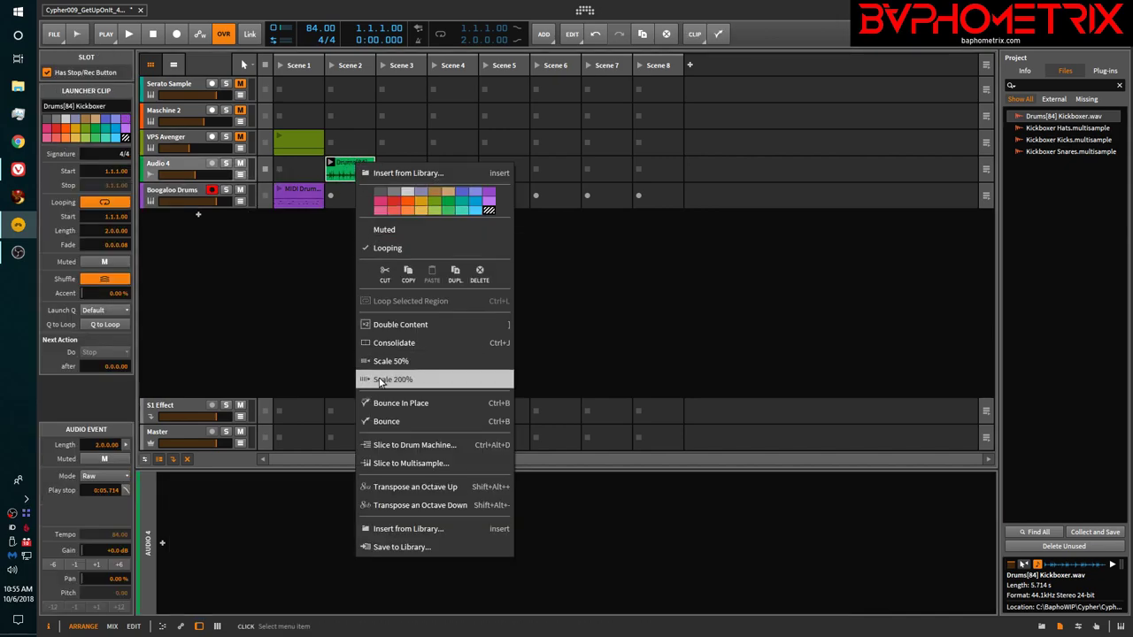
left_click(398, 463)
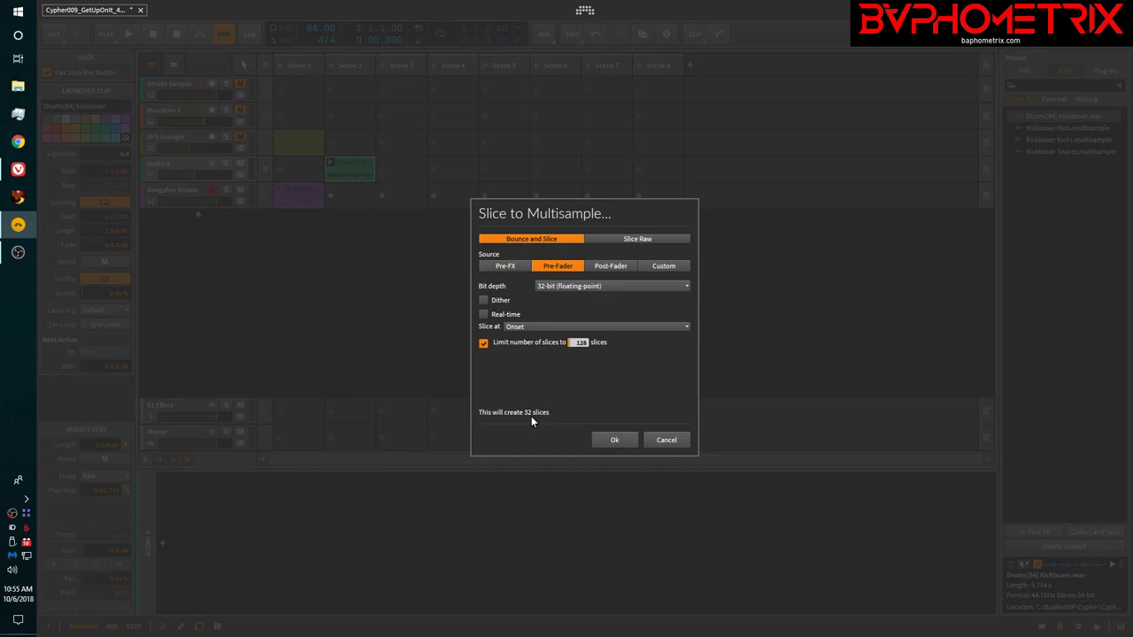
left_click(623, 442)
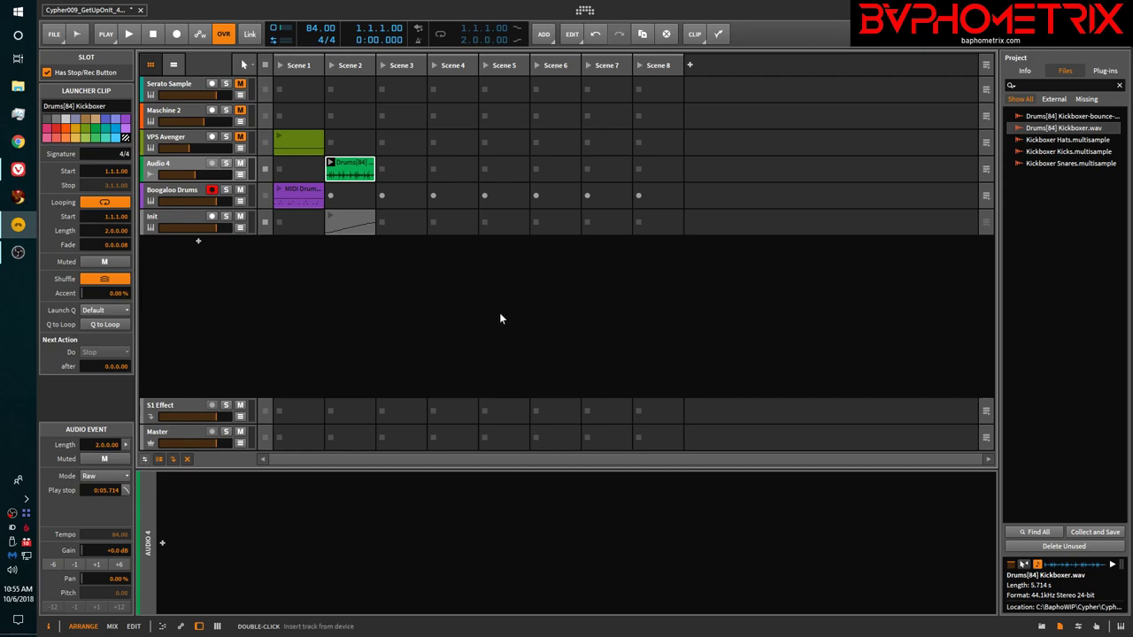
Slice the Audio 4 Kickboxer clip to another multisample at 1/16 notes, bounced Pre-Fader at 32-bit floating-point.
right_click(346, 173)
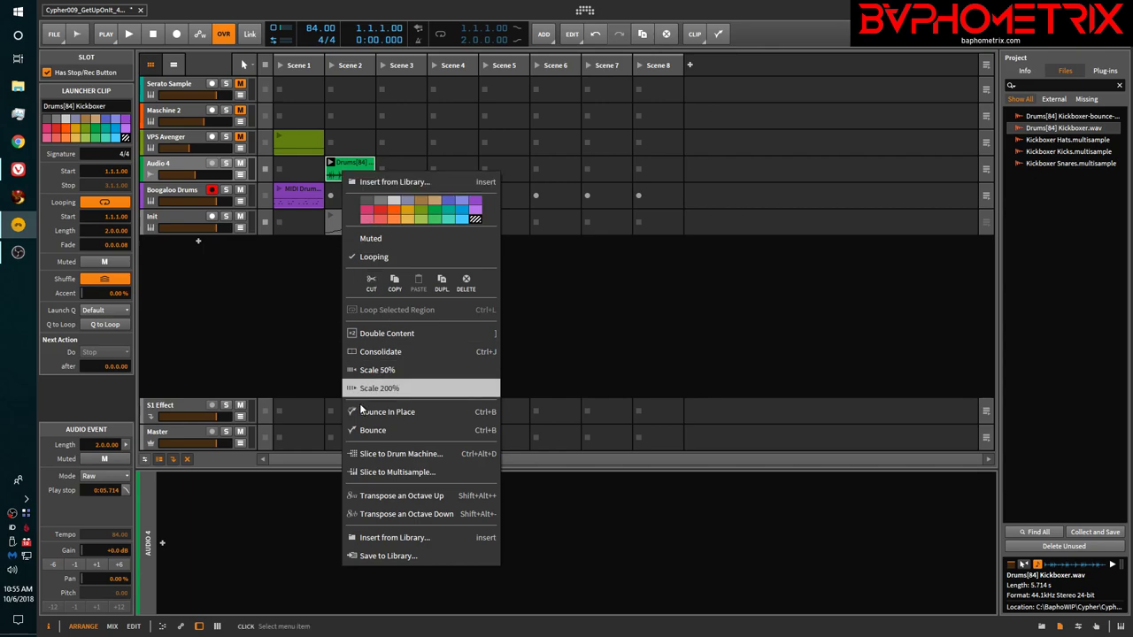
left_click(387, 473)
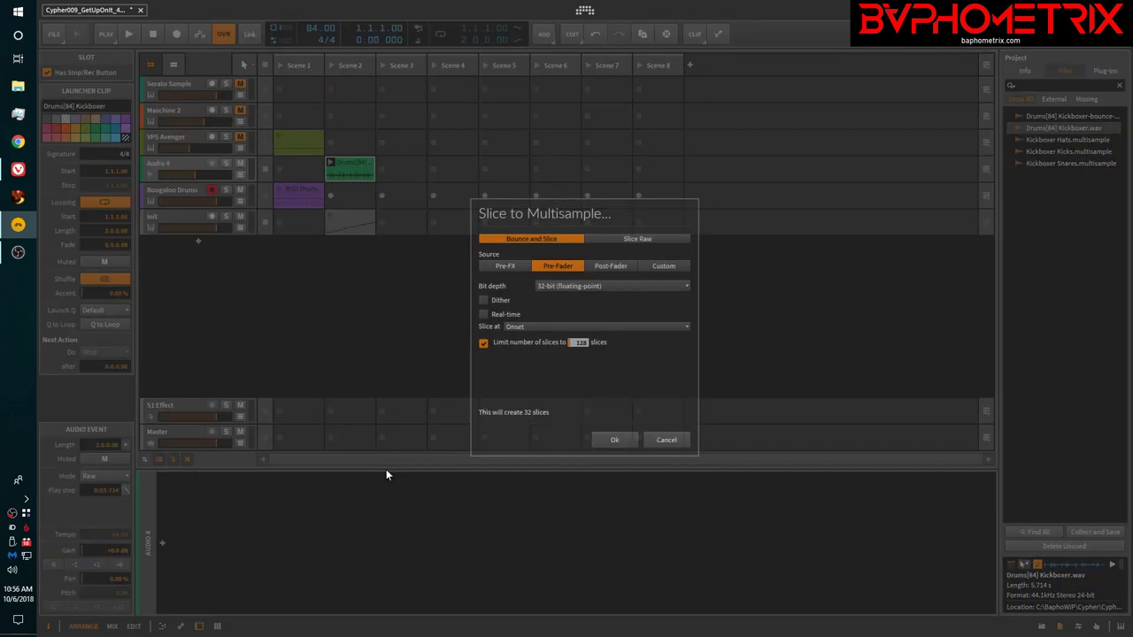
left_click(525, 327)
left_click(529, 427)
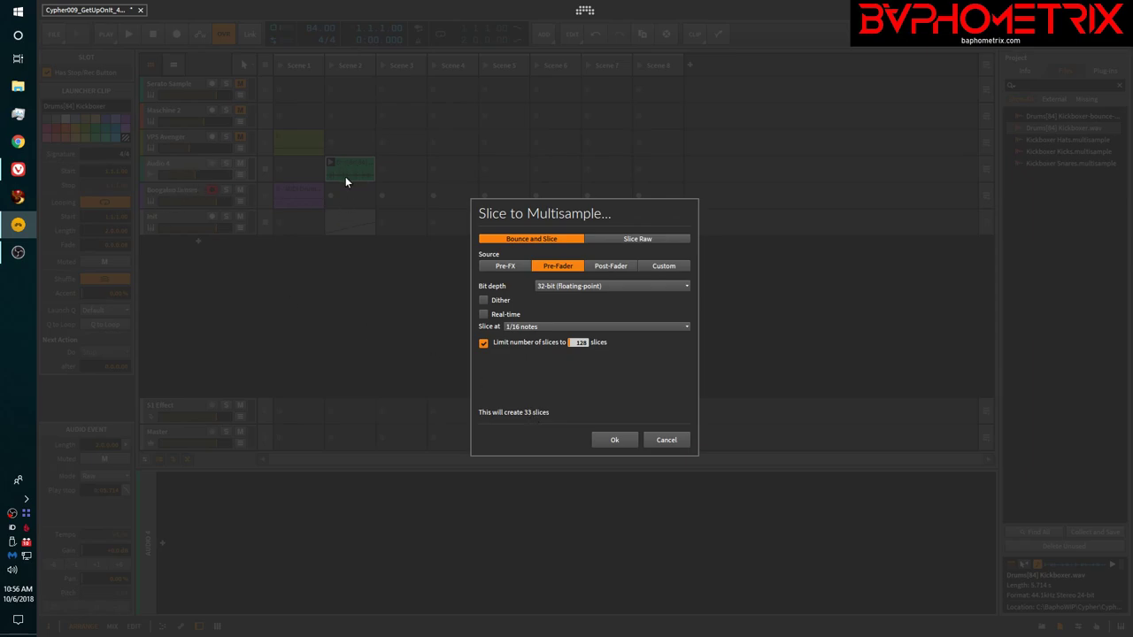
left_click(615, 440)
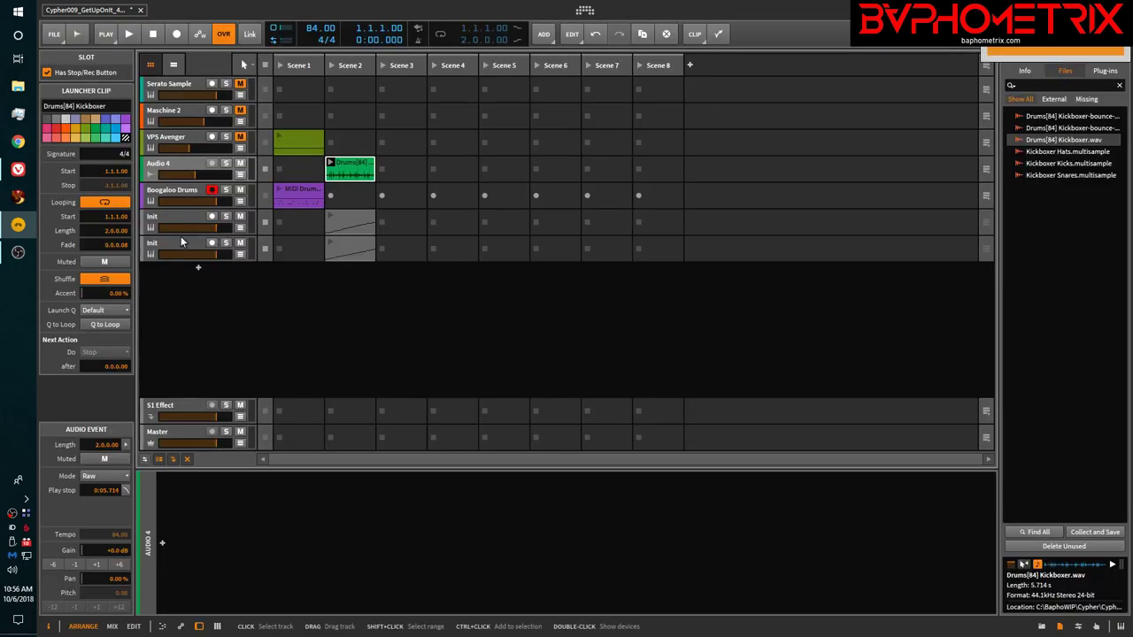
View the second Init track's Scene 2 clip notes and show that track's Sampler device.
left_click(181, 241)
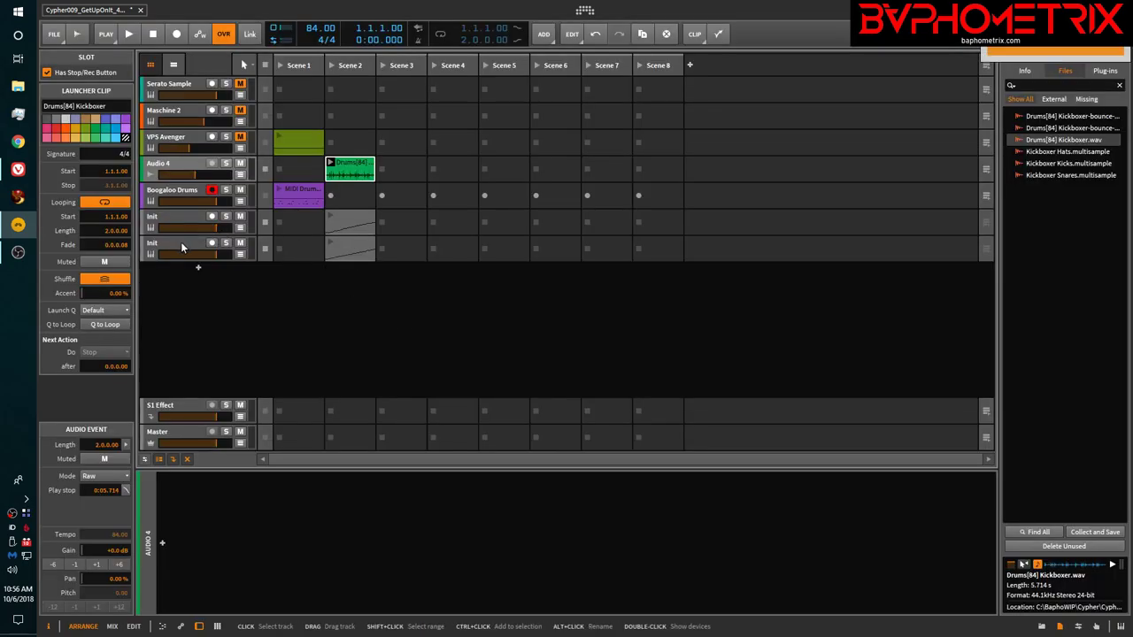
double_click(349, 248)
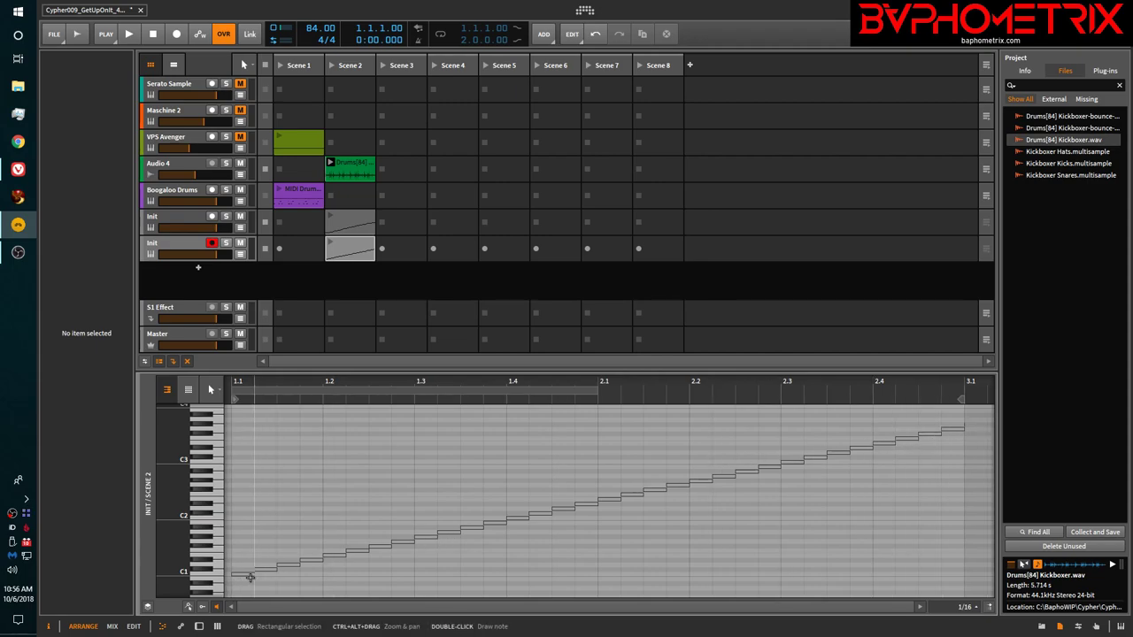
double_click(197, 243)
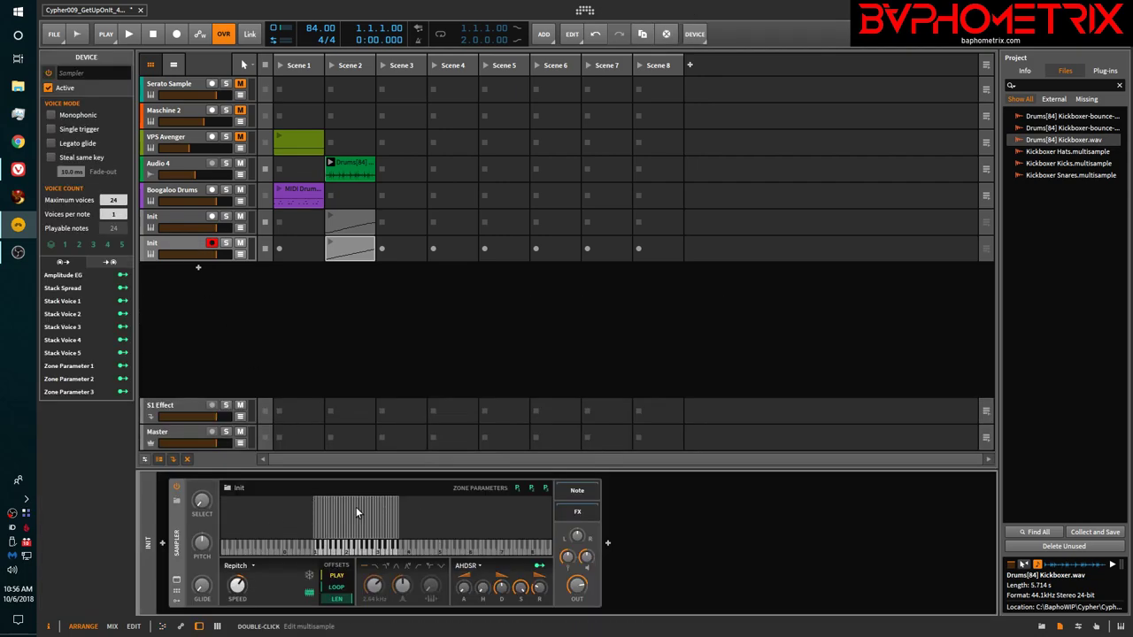
Open the Sampler's multisample editor to inspect the slice zones across the keyboard, and close it again.
left_click(175, 583)
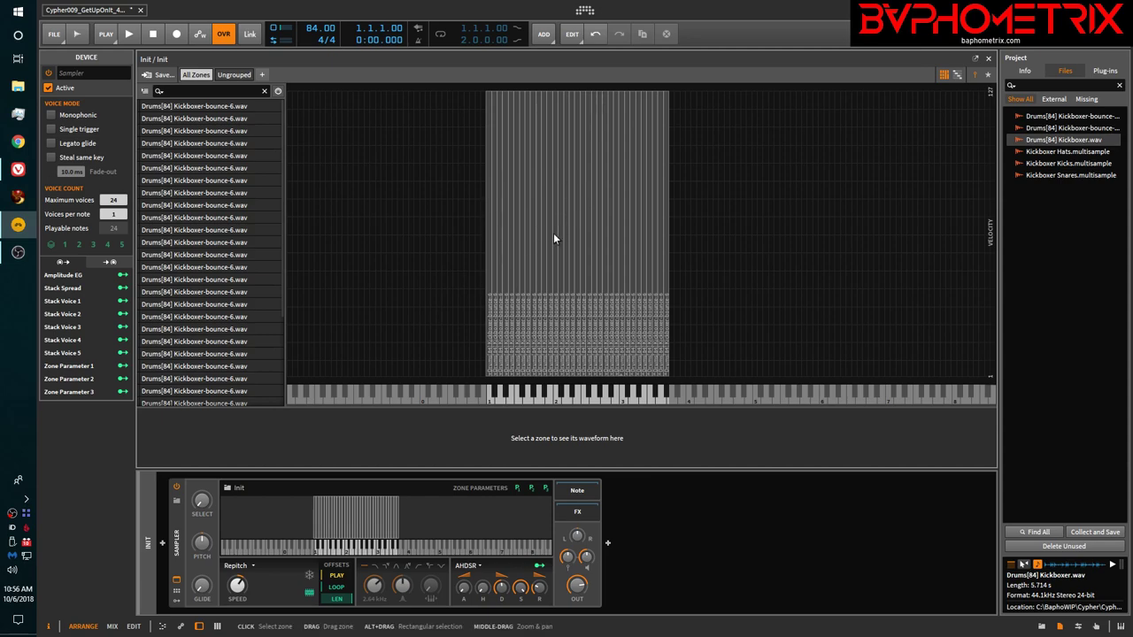
scroll(553, 233, "up", 4)
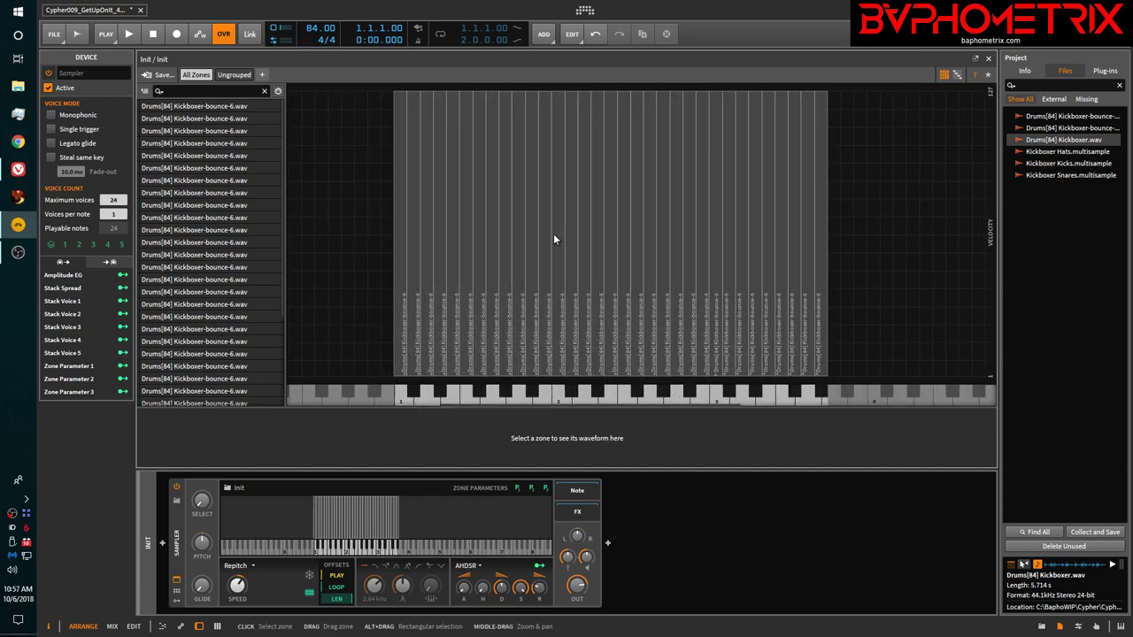
scroll(553, 233, "up", 2)
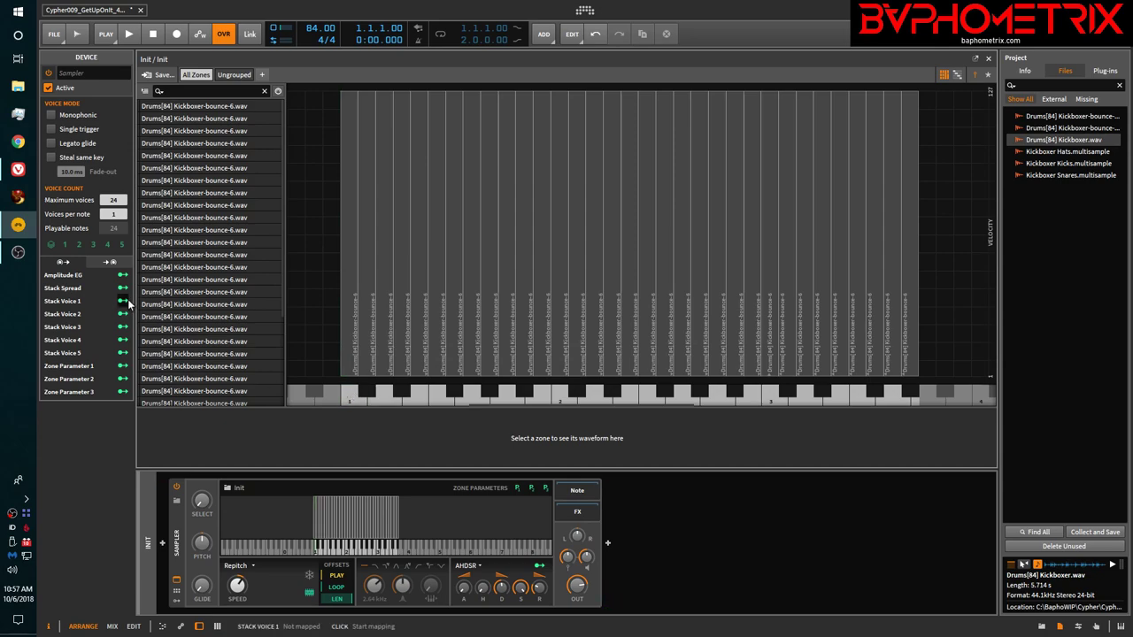
left_click(177, 581)
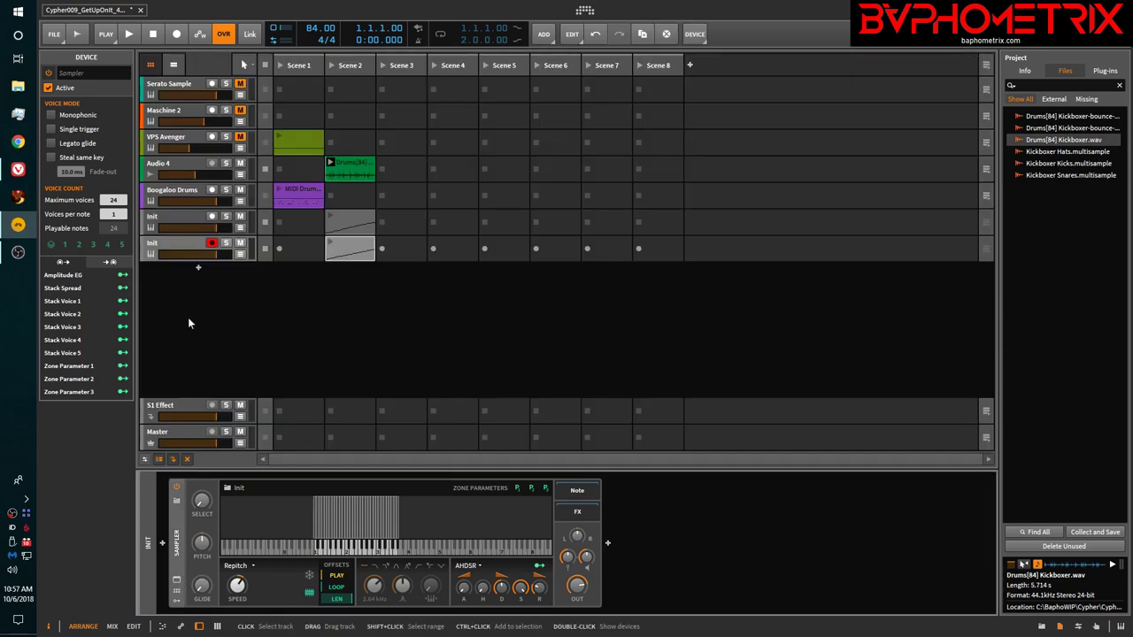
Lower the volume of both Init tracks, setting the second one to -3.0 dB.
left_click_drag(219, 254, 198, 228)
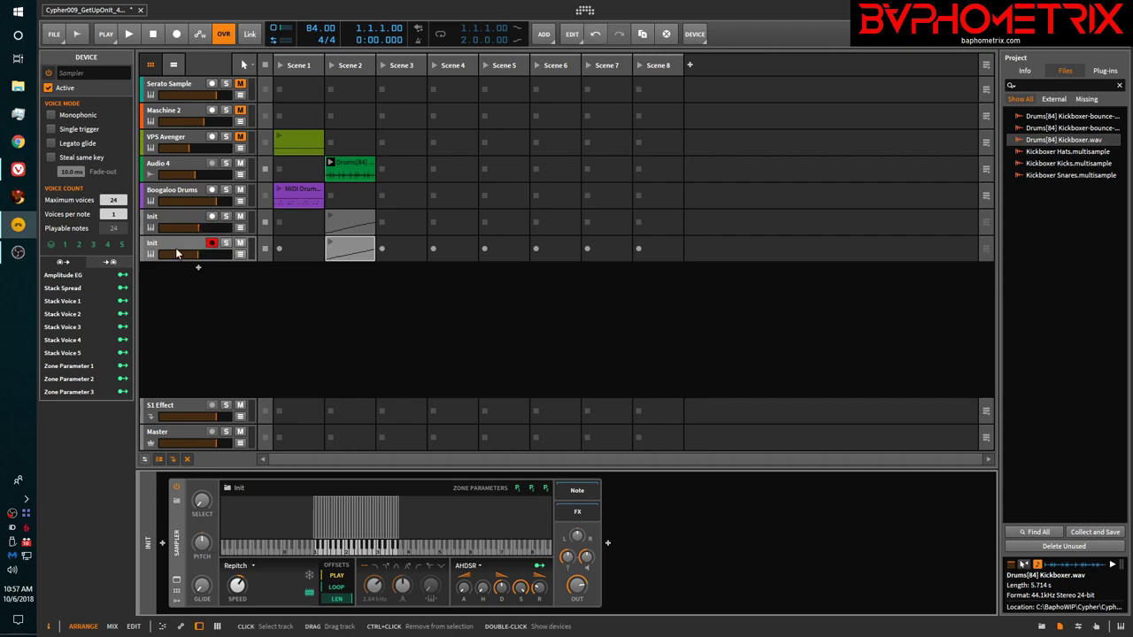
left_click(179, 248)
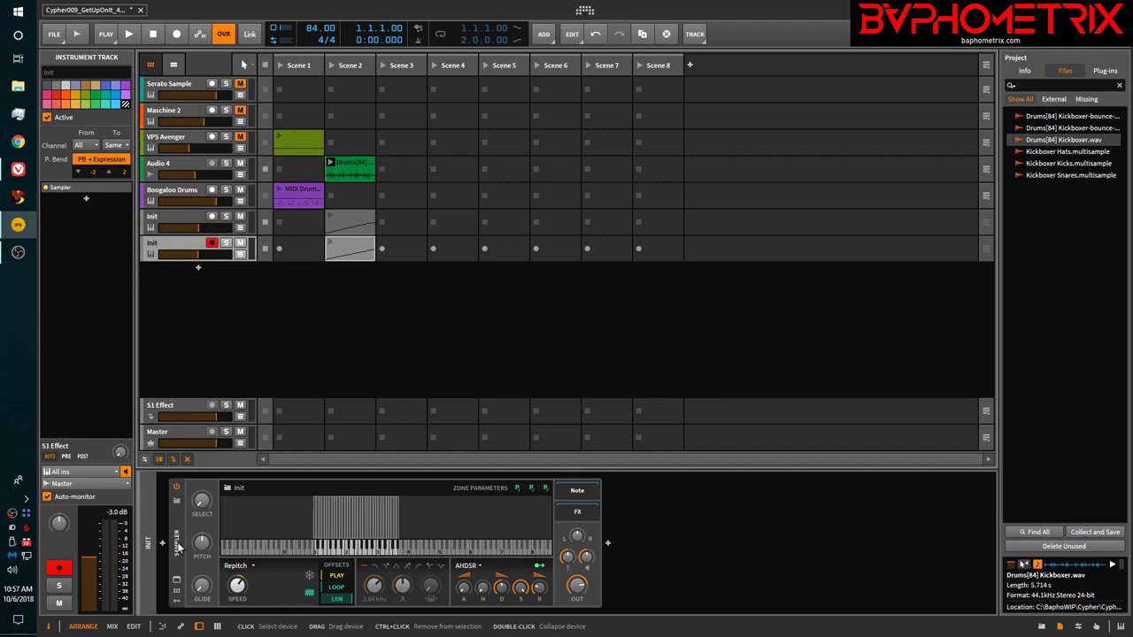
Reopen the second Init track's multisample editor and view the full range of Kickboxer slice zones.
left_click(176, 579)
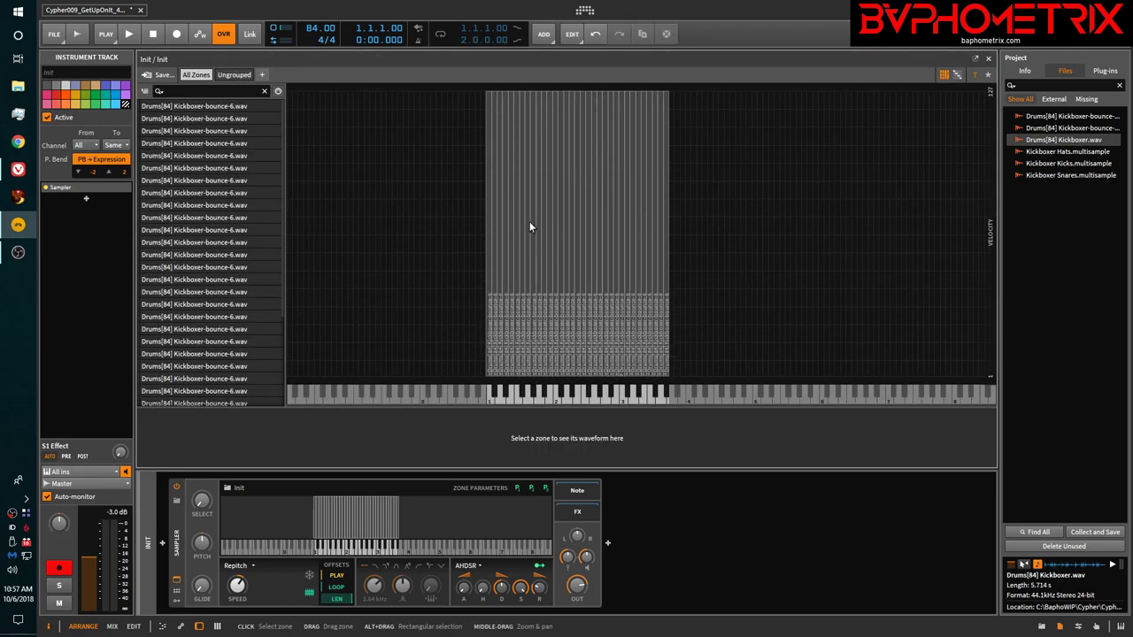
scroll(529, 228, "up", 5)
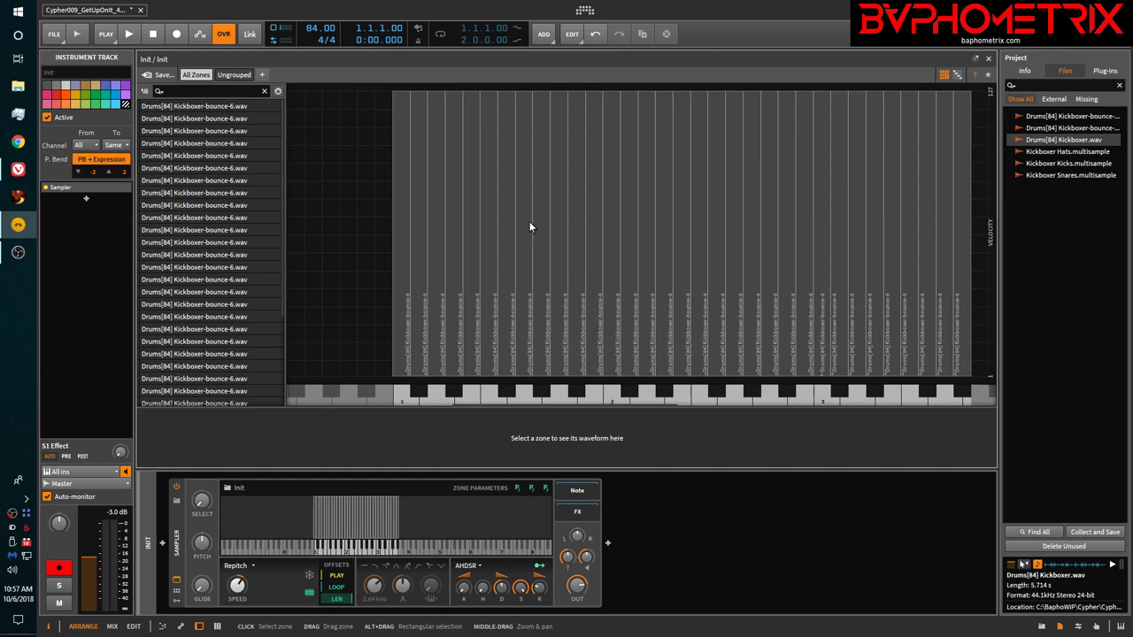
scroll(529, 221, "left", 2)
scroll(529, 221, "right", 8)
scroll(530, 221, "left", 5)
scroll(529, 222, "left", 3)
scroll(529, 221, "right", 3)
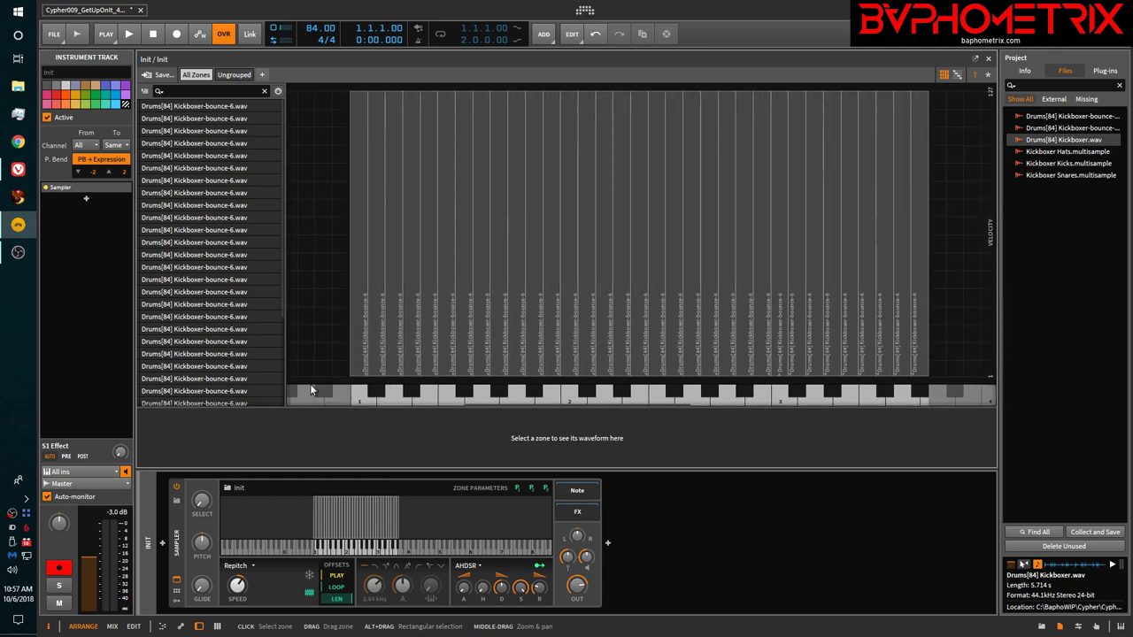
Audition the C1 slice and examine its waveform between the play start and end markers.
left_click(358, 394)
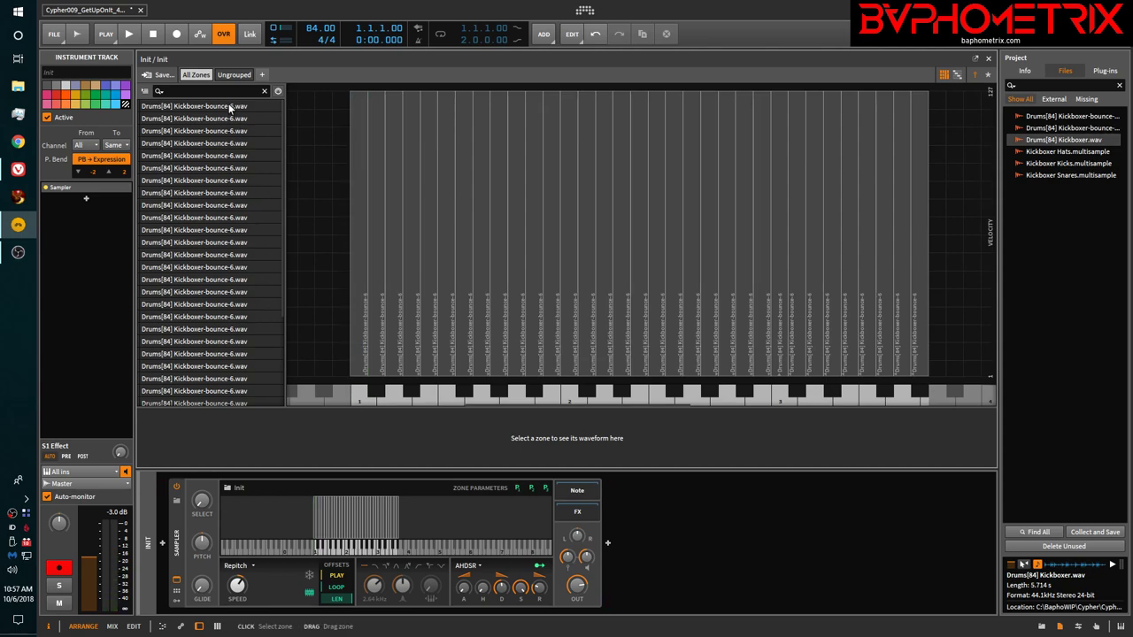
left_click(362, 266)
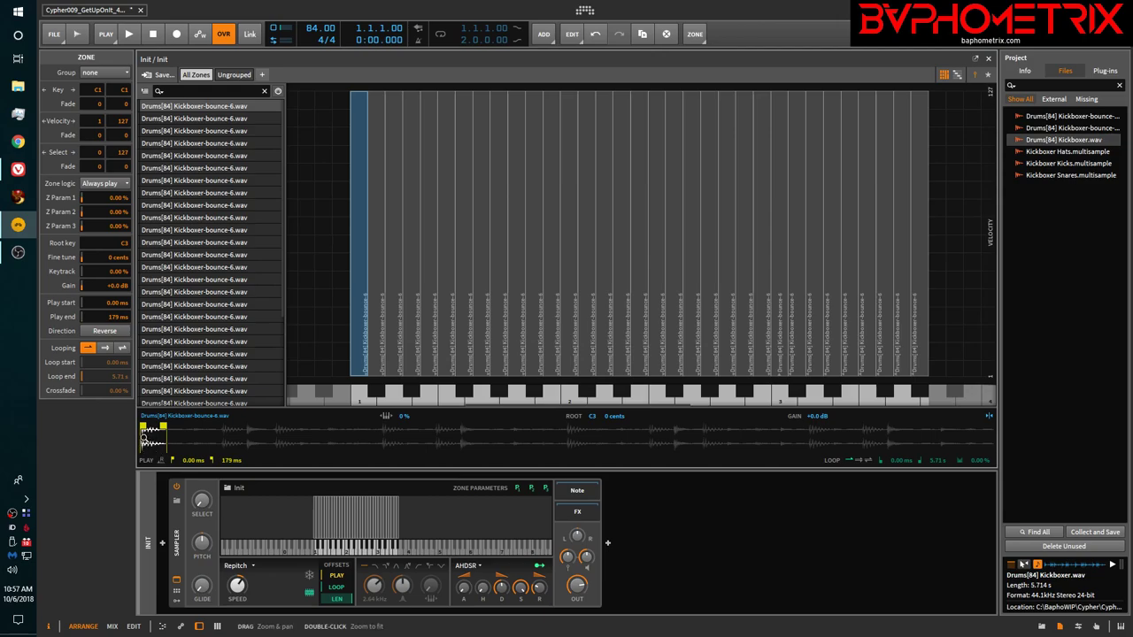
left_click_drag(157, 440, 247, 443)
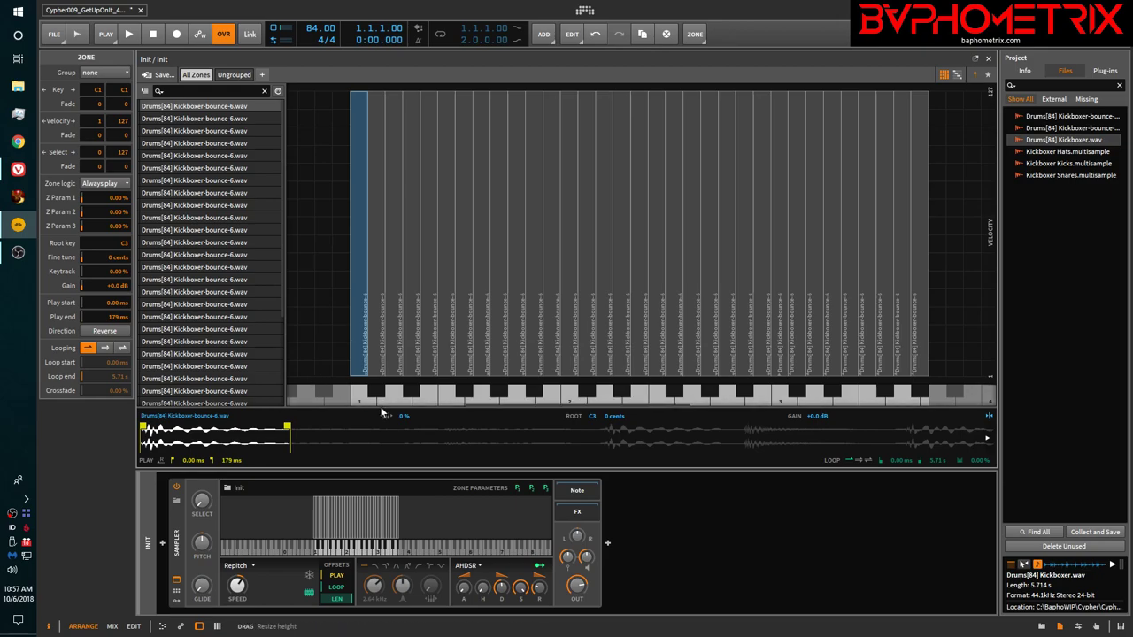
left_click(360, 395)
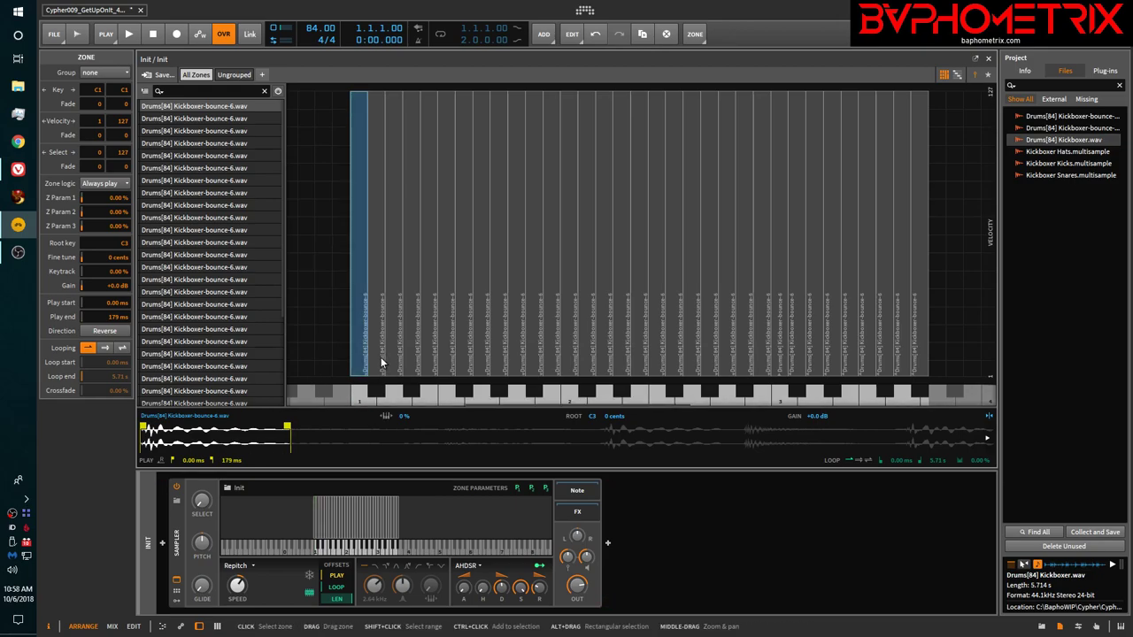
Select the C#1 zone, audition its slice and examine its waveform up close.
left_click(380, 359)
left_click(376, 391)
left_click(377, 391)
left_click_drag(179, 440, 383, 442)
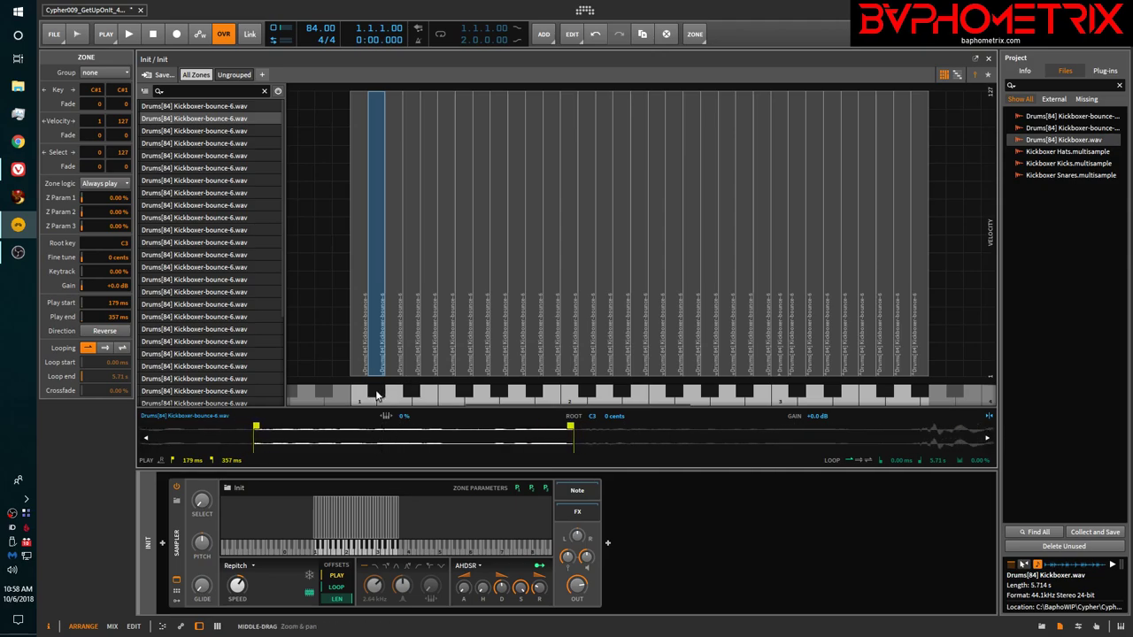
left_click(376, 395)
Audition the D1 slice several times, select its zone and examine its waveform up close.
left_click(390, 403)
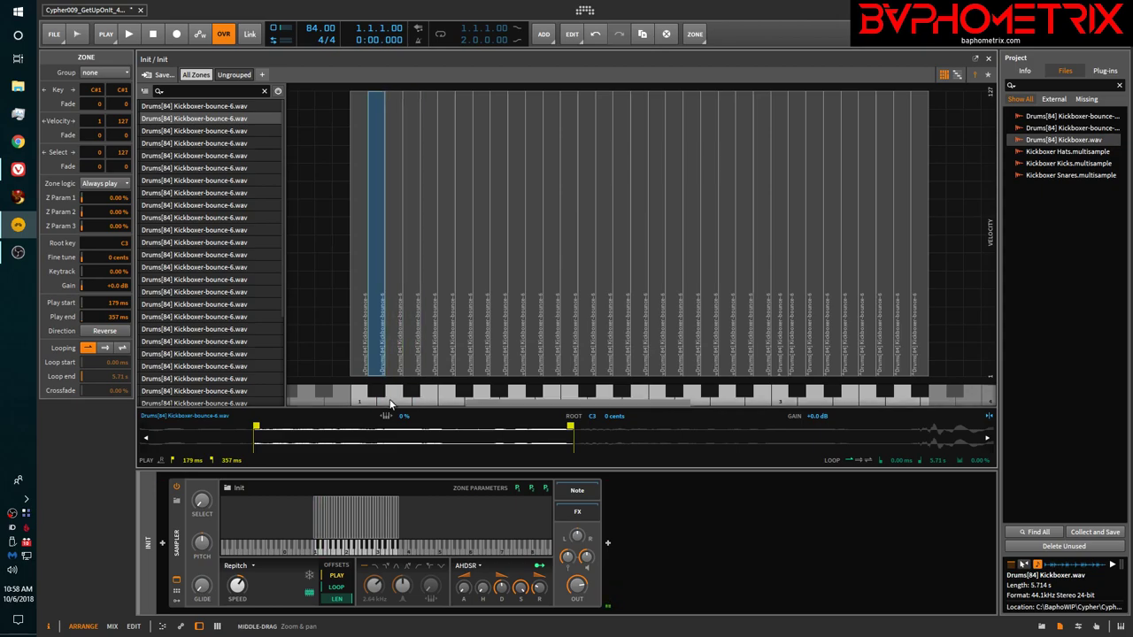
left_click(394, 405)
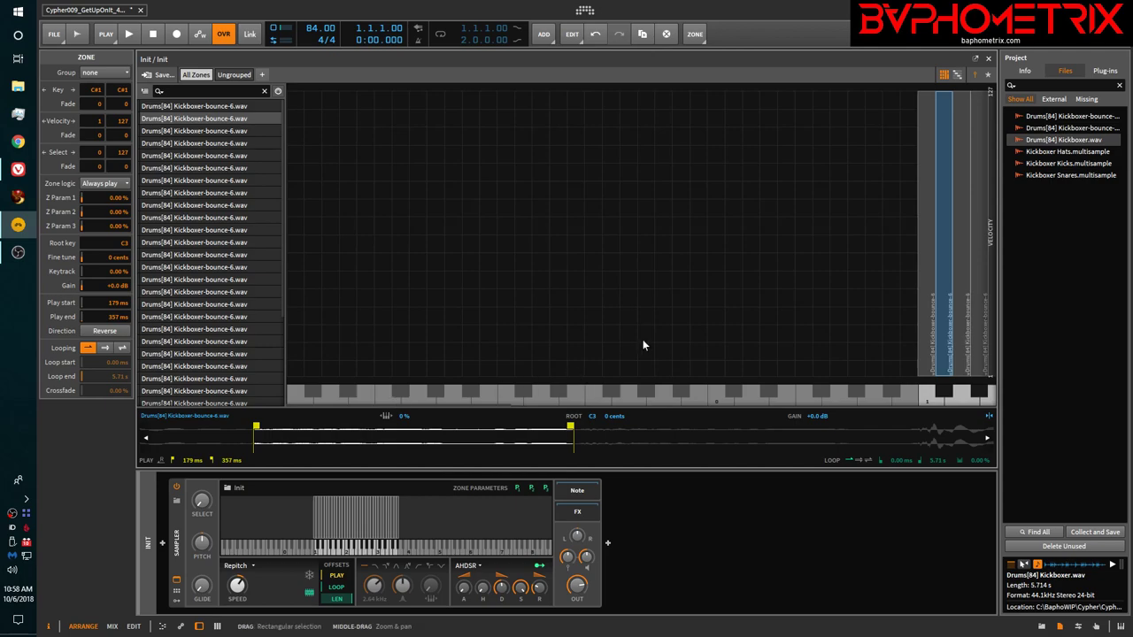
scroll(650, 334, "right", 9)
scroll(650, 333, "right", 2)
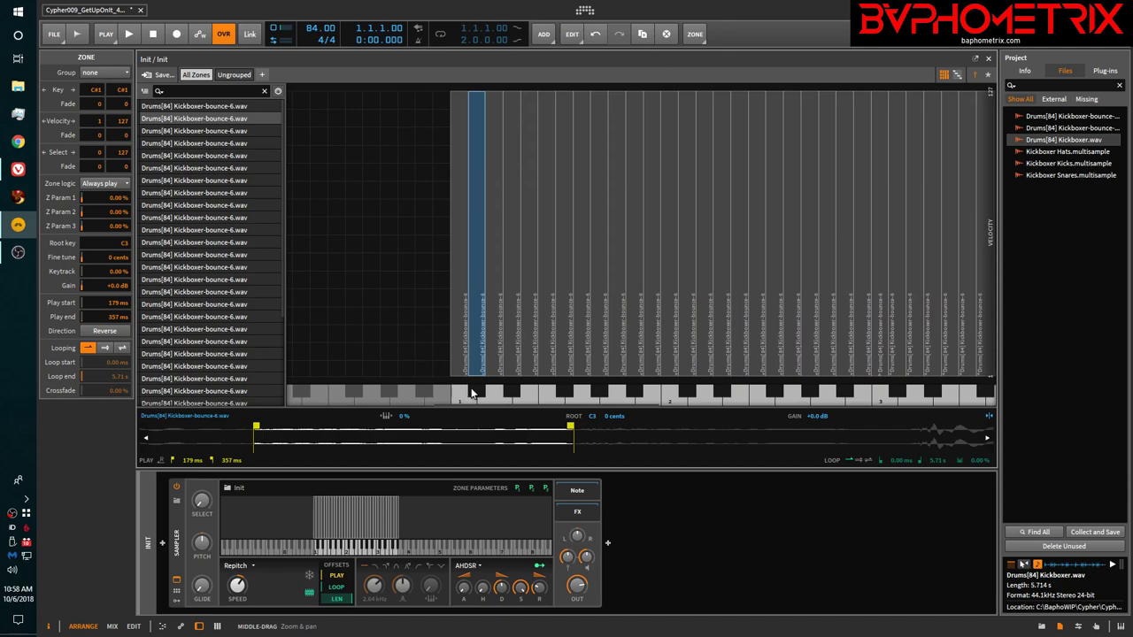
left_click(490, 395)
left_click(490, 395)
left_click(489, 395)
left_click(489, 395)
left_click(499, 393)
left_click(501, 394)
left_click(500, 394)
left_click(491, 394)
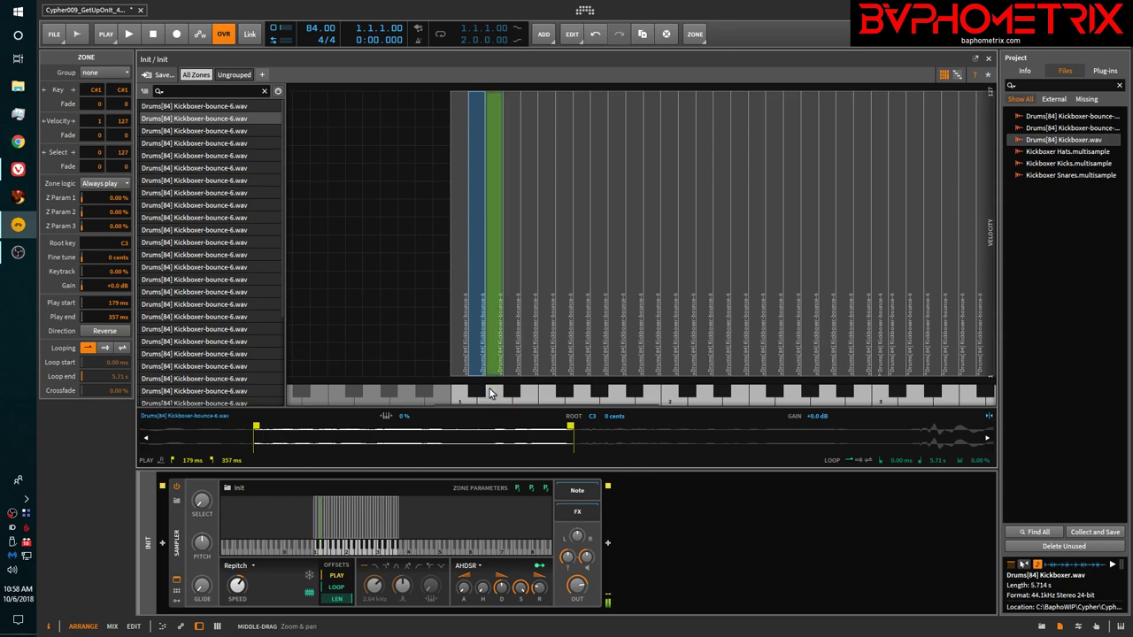
left_click(496, 362)
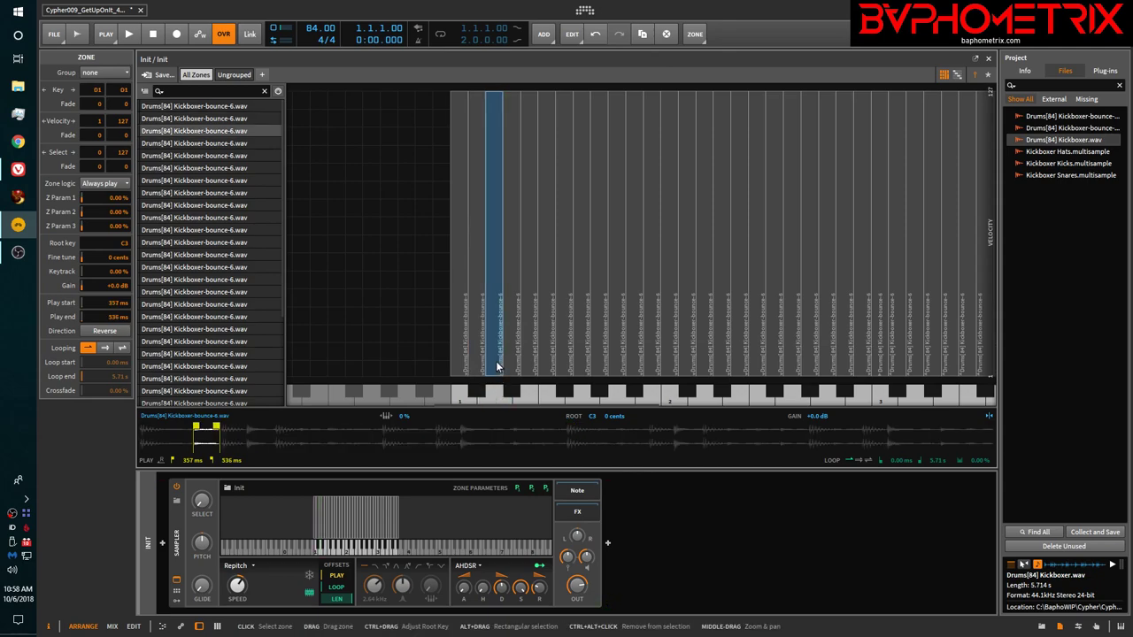
left_click_drag(202, 440, 340, 515)
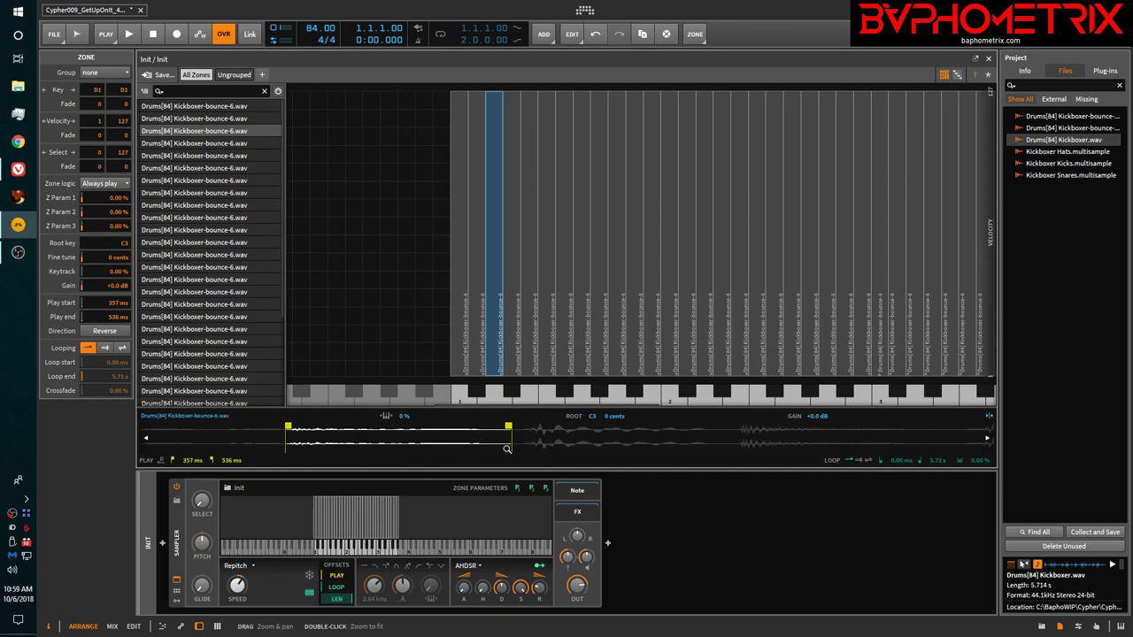
Audition the D#1 slice, select its zone and inspect where the hit begins in its waveform.
left_click(509, 390)
left_click(509, 390)
left_click(511, 347)
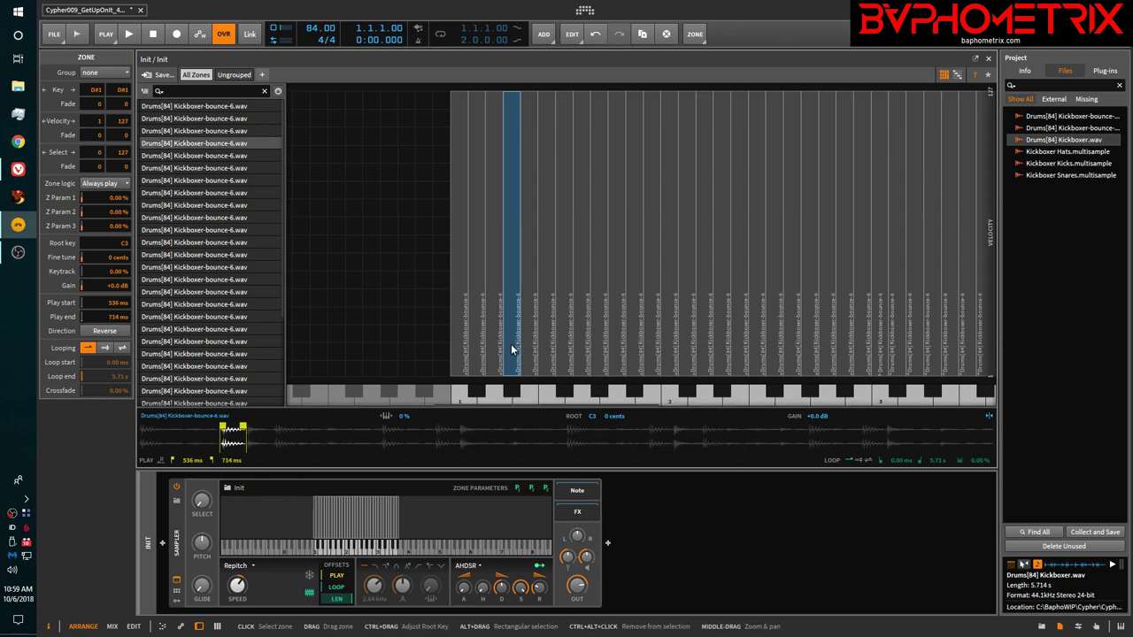
left_click_drag(233, 441, 505, 459)
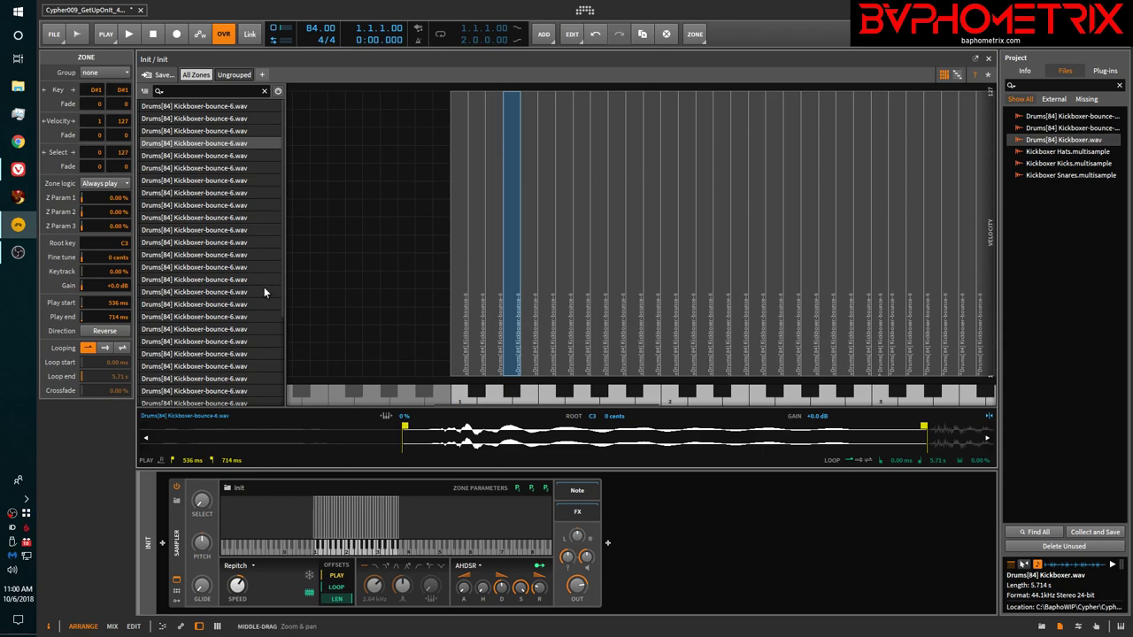
Delete the second Init sampler track and open the zone editor of the remaining Init track's Sampler.
left_click(180, 584)
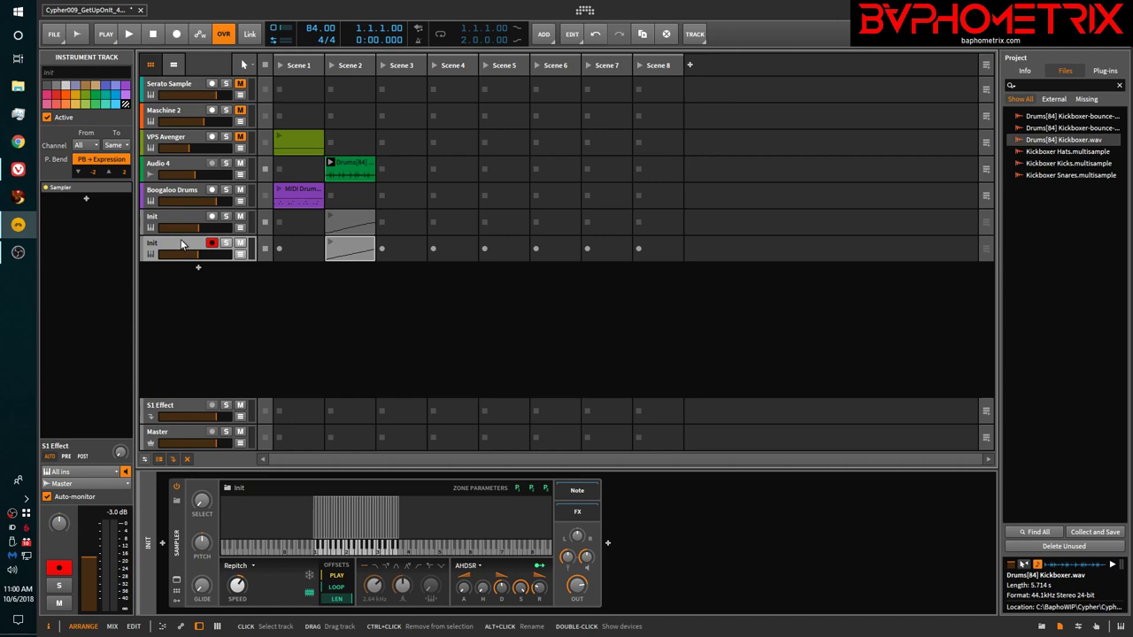
key("Delete")
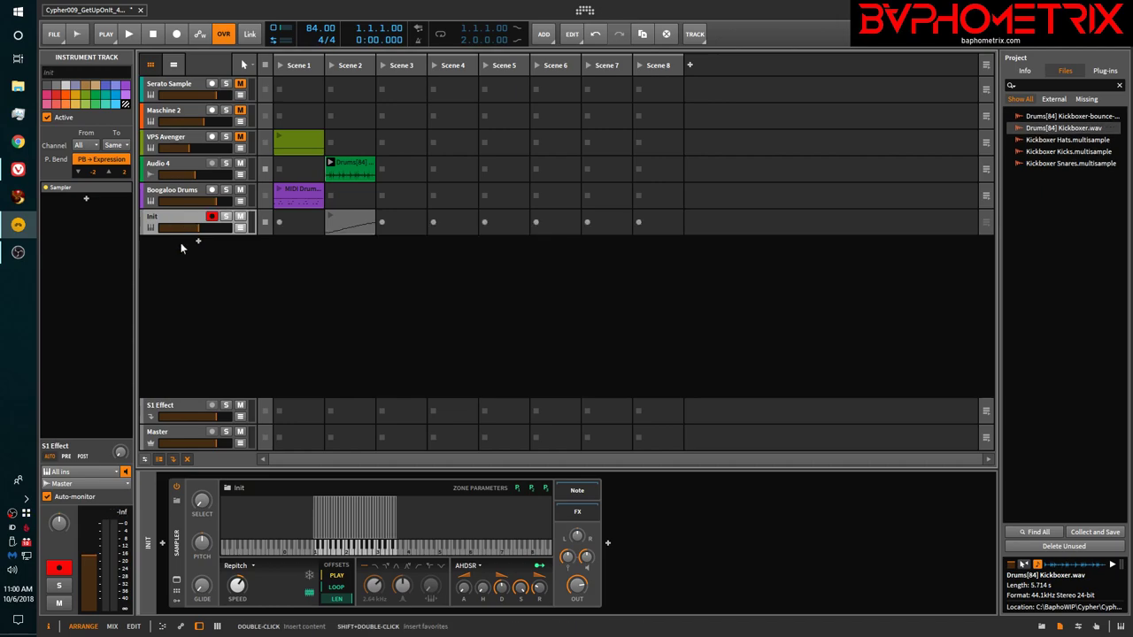
double_click(358, 217)
key("d")
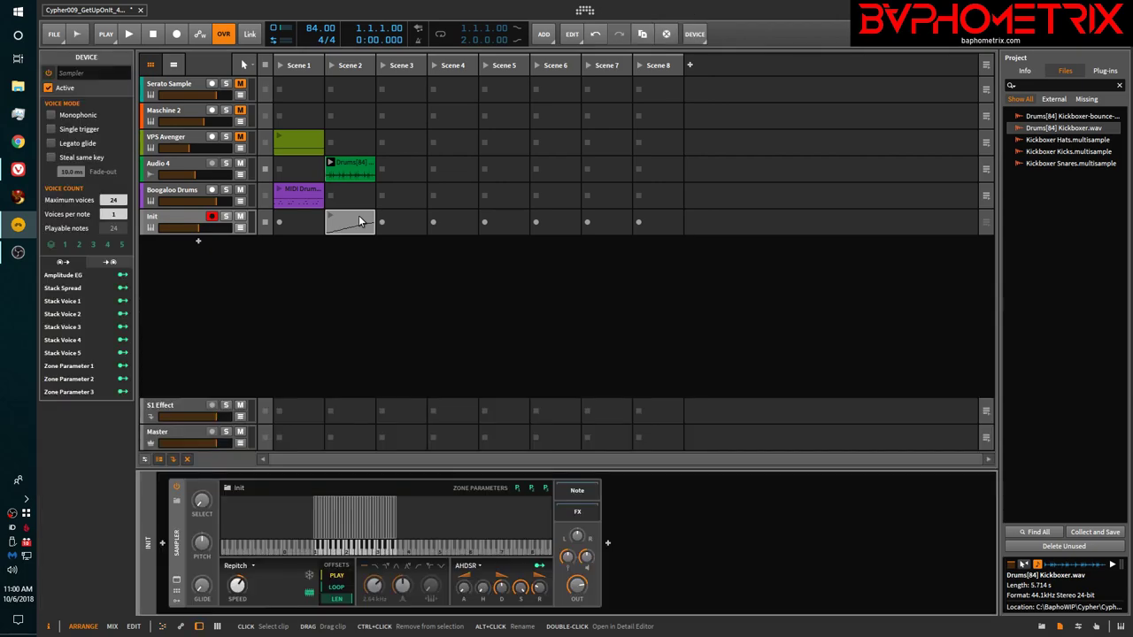
left_click(177, 581)
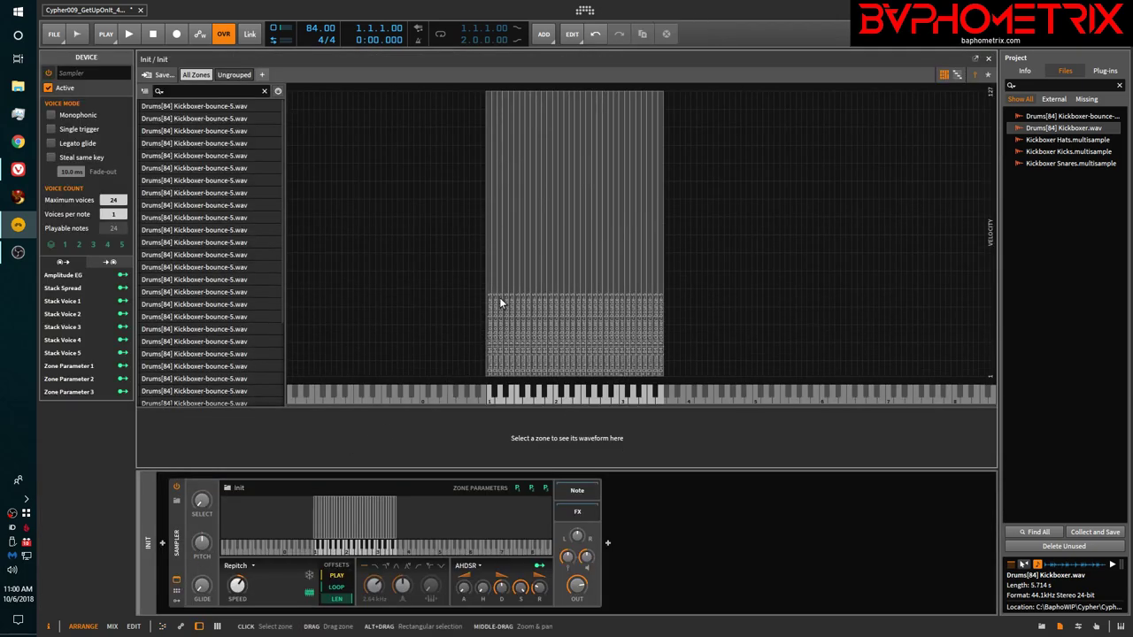
Audition the C1 slice of the remaining sampler, select its zone and examine its waveform up close.
scroll(500, 302, "up", 5)
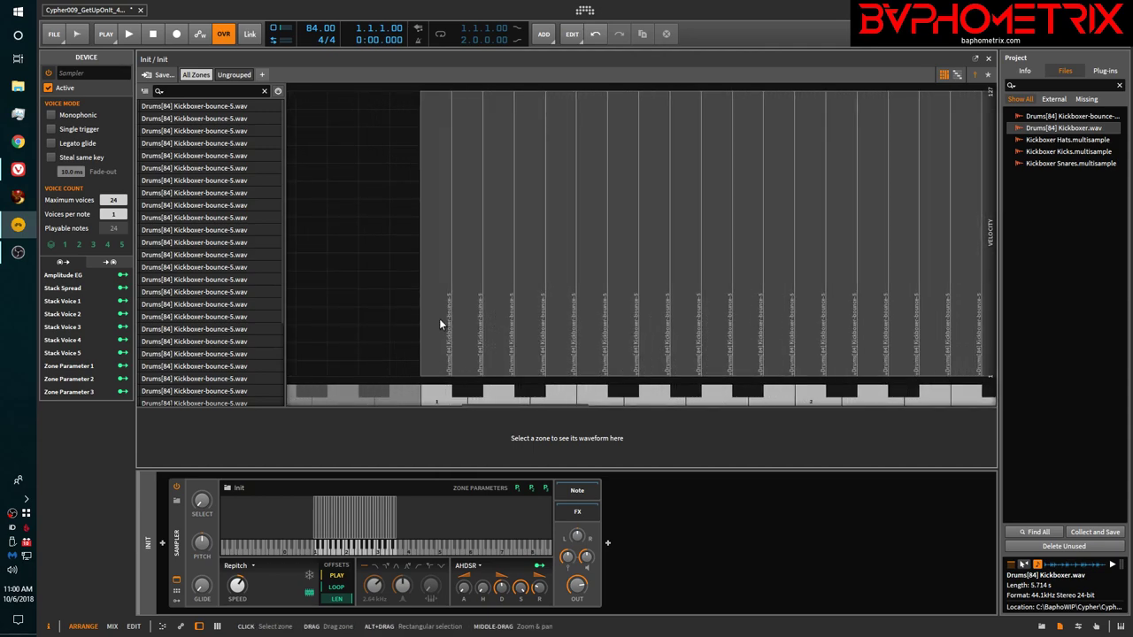
left_click(436, 393)
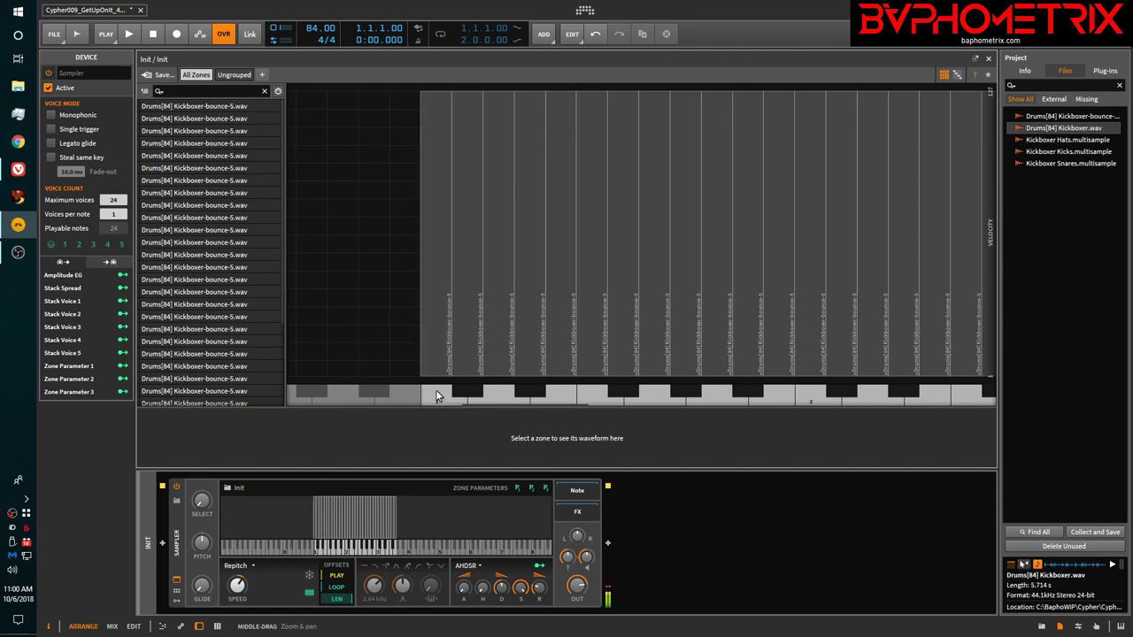
left_click(435, 323)
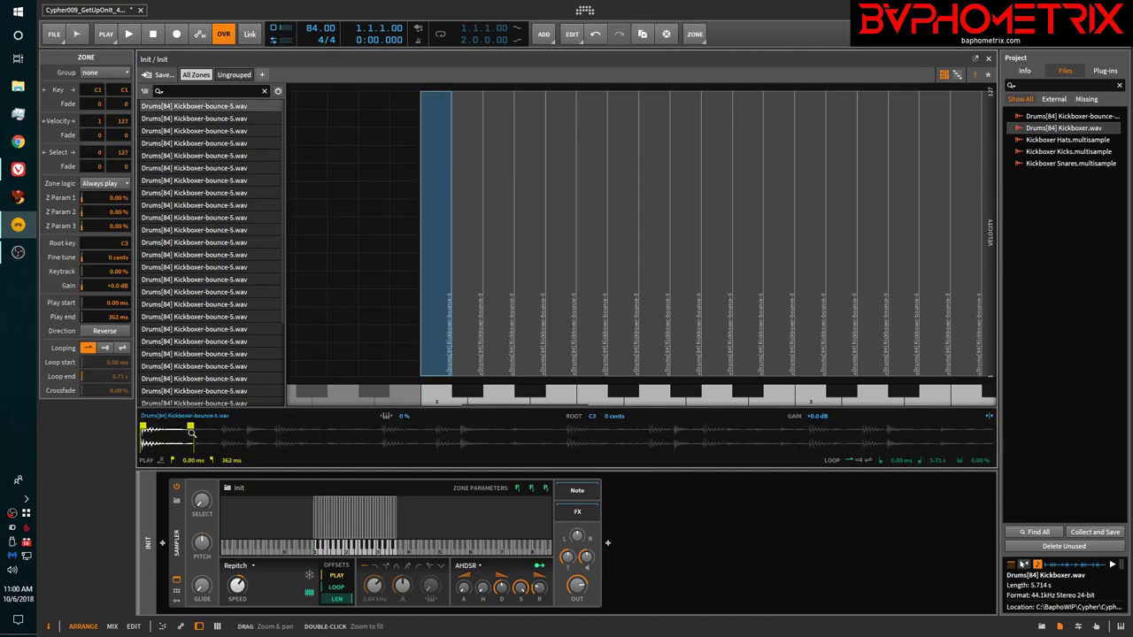
mouse_move(178, 438)
left_mouse_down()
mouse_move(256, 409)
mouse_move(307, 410)
mouse_move(300, 423)
left_mouse_up()
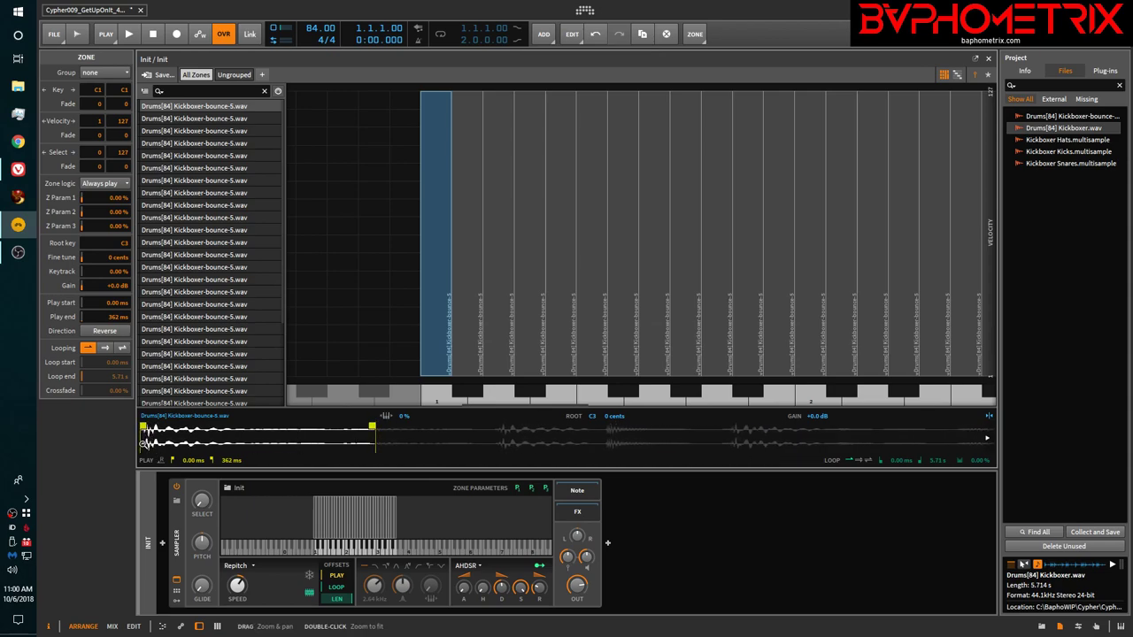
Audition the C#1 slice, select its zone and examine its waveform between the play start and end markers.
left_click(462, 394)
left_click(462, 394)
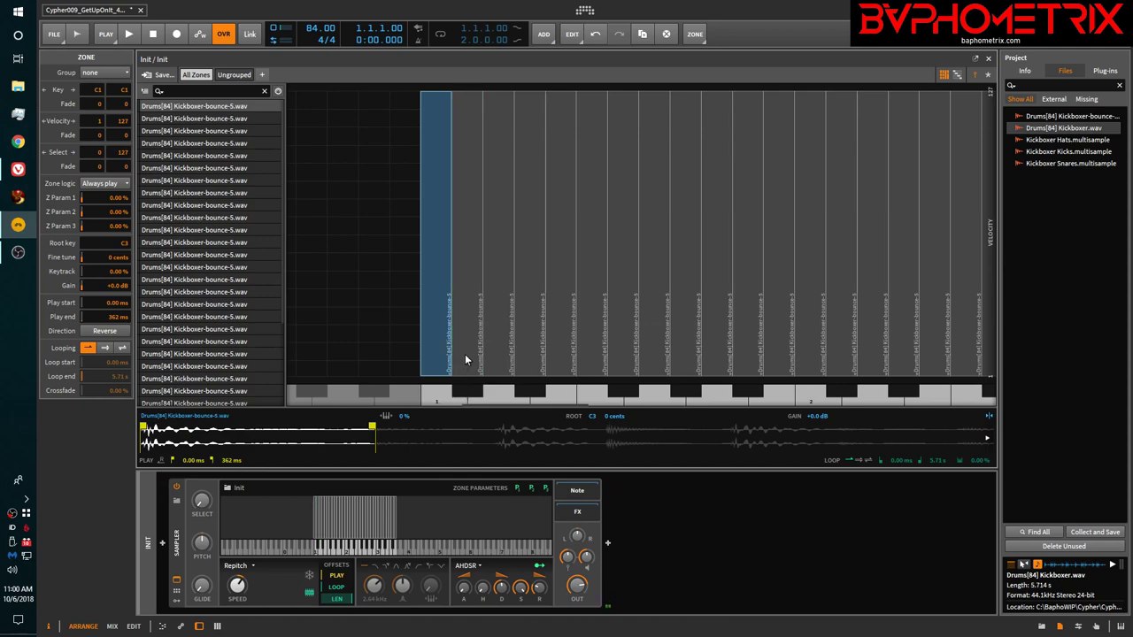
left_click(464, 361)
left_click_drag(198, 440, 259, 440)
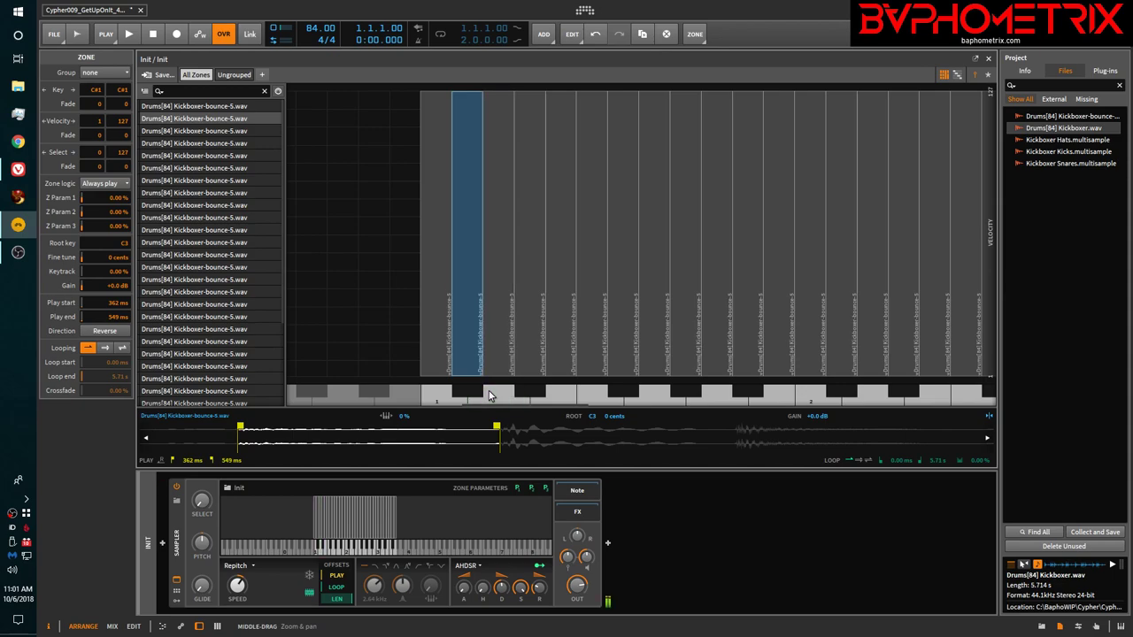
Select the D1 zone, examine its waveform up close and audition the neighbouring D#1 slice.
left_click(501, 351)
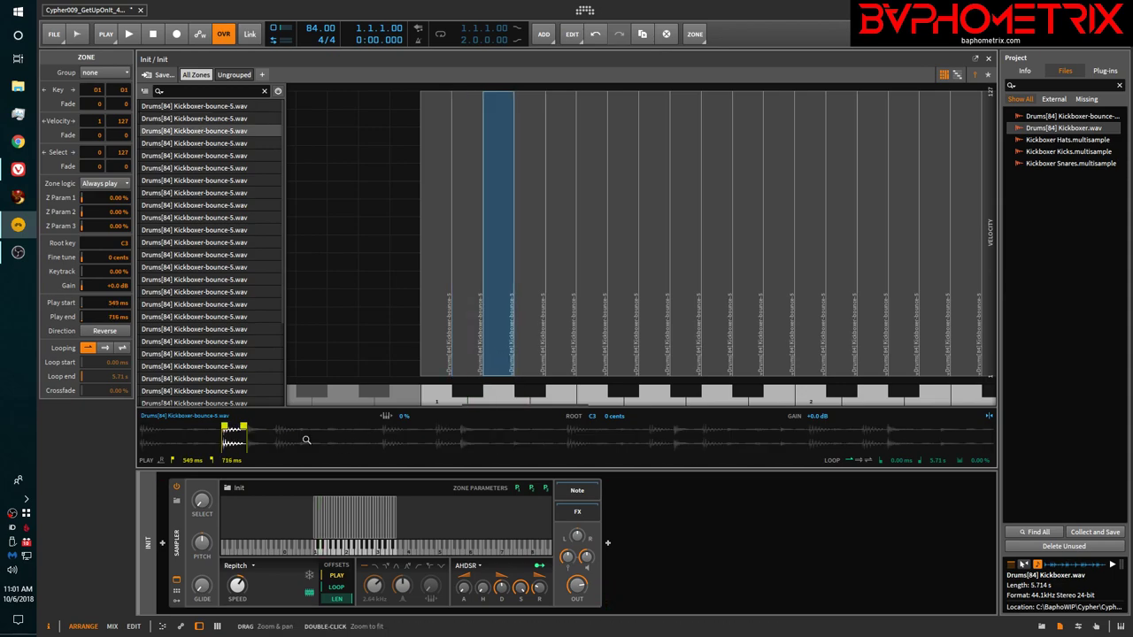
mouse_move(230, 440)
left_mouse_down()
mouse_move(297, 469)
mouse_move(484, 493)
mouse_move(500, 534)
mouse_move(486, 540)
mouse_move(398, 427)
left_mouse_up()
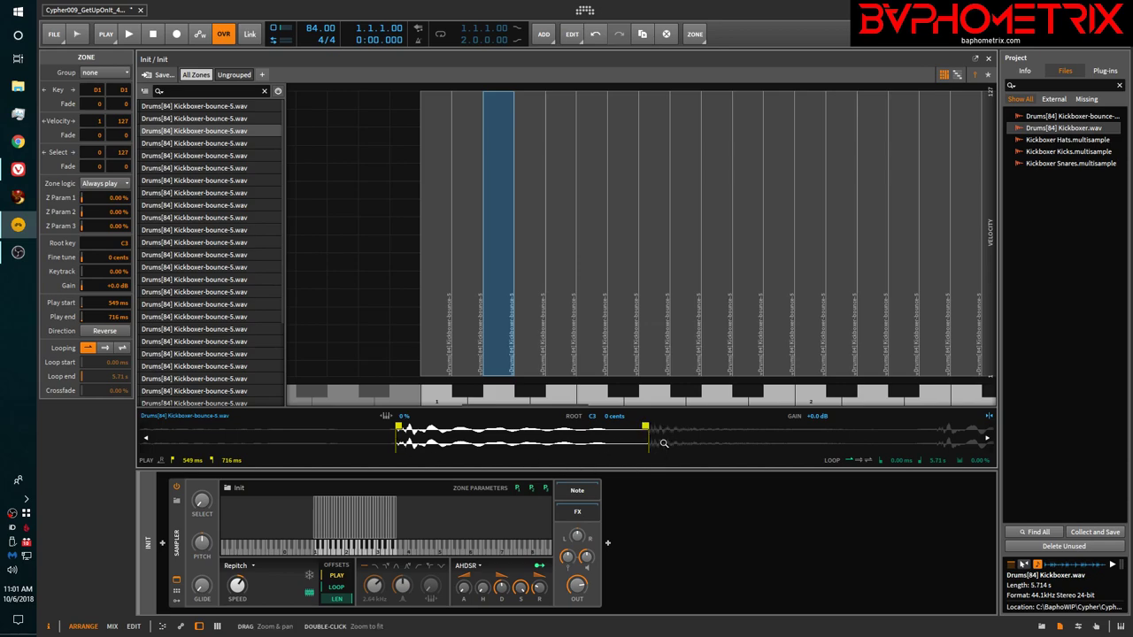
left_click(526, 395)
scroll(490, 283, "down", 5)
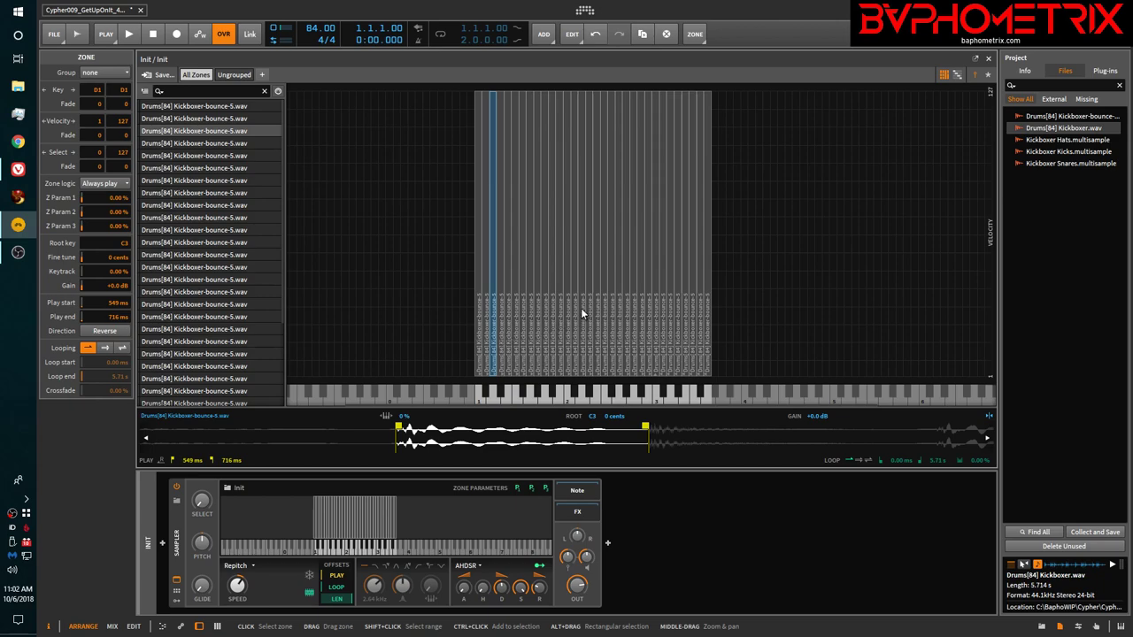
View the options for saving the multisample to the library and dismiss them without saving.
mouse_move(1090, 142)
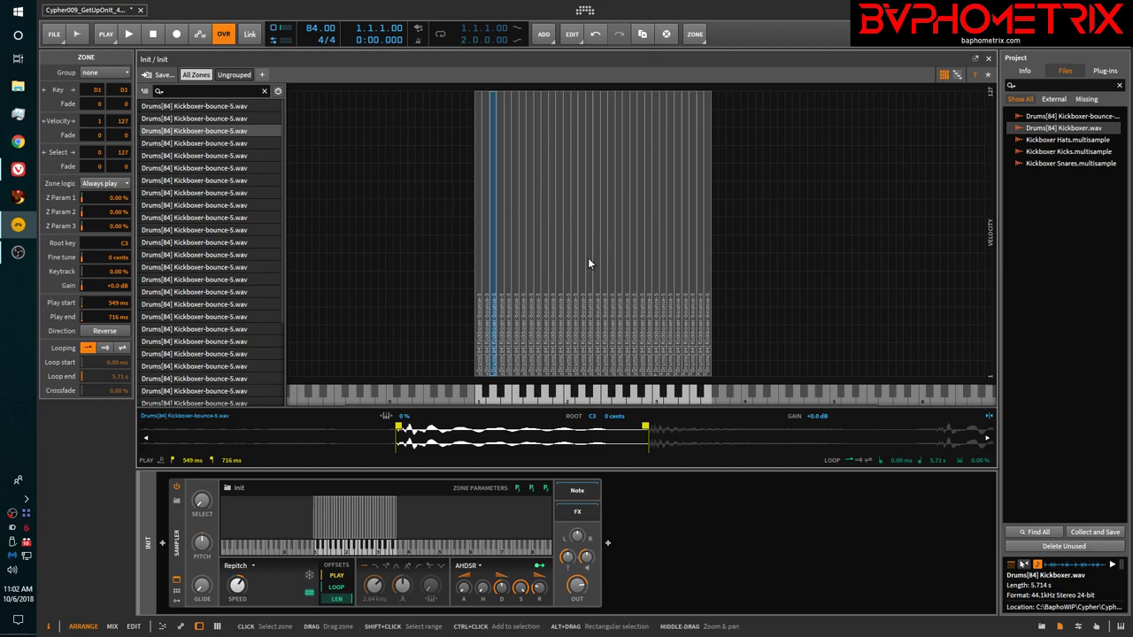
left_click(151, 76)
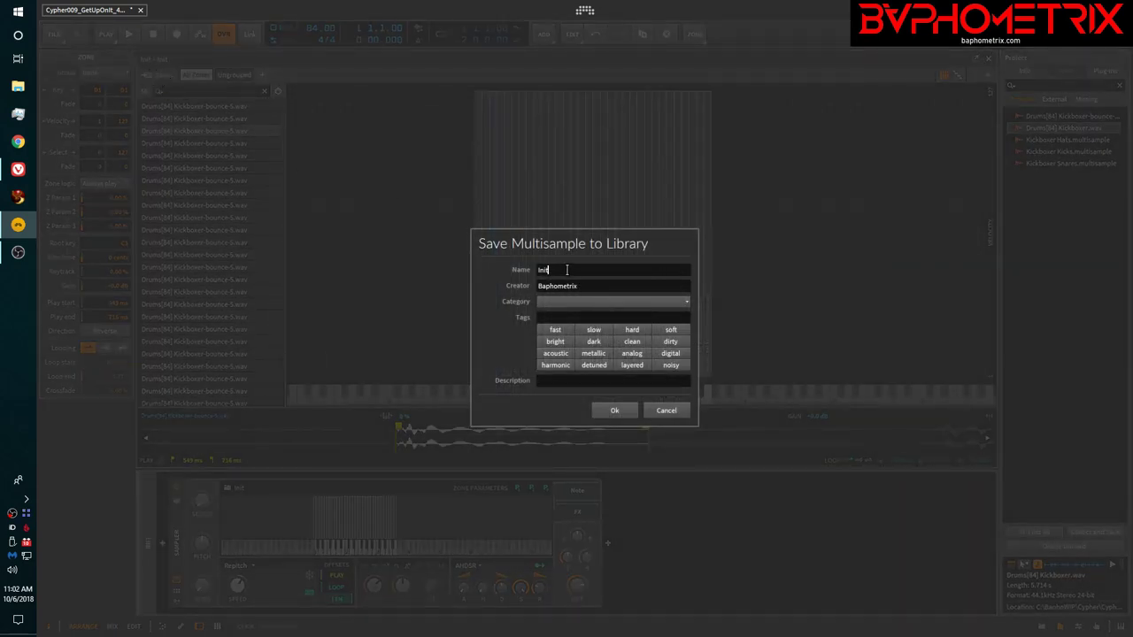
left_click(665, 411)
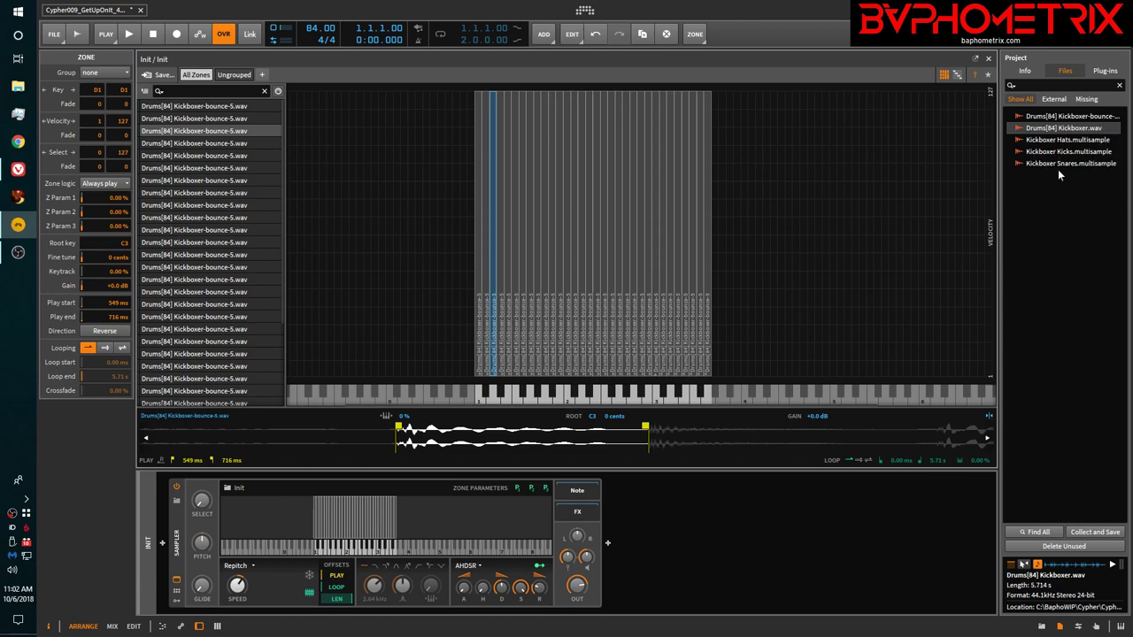
Browse the saved multisamples in the Baphometrix Stuff collection, down to the Kickboxer entries.
mouse_move(999, 184)
left_mouse_down()
mouse_move(940, 190)
mouse_move(950, 199)
mouse_move(983, 188)
left_mouse_up()
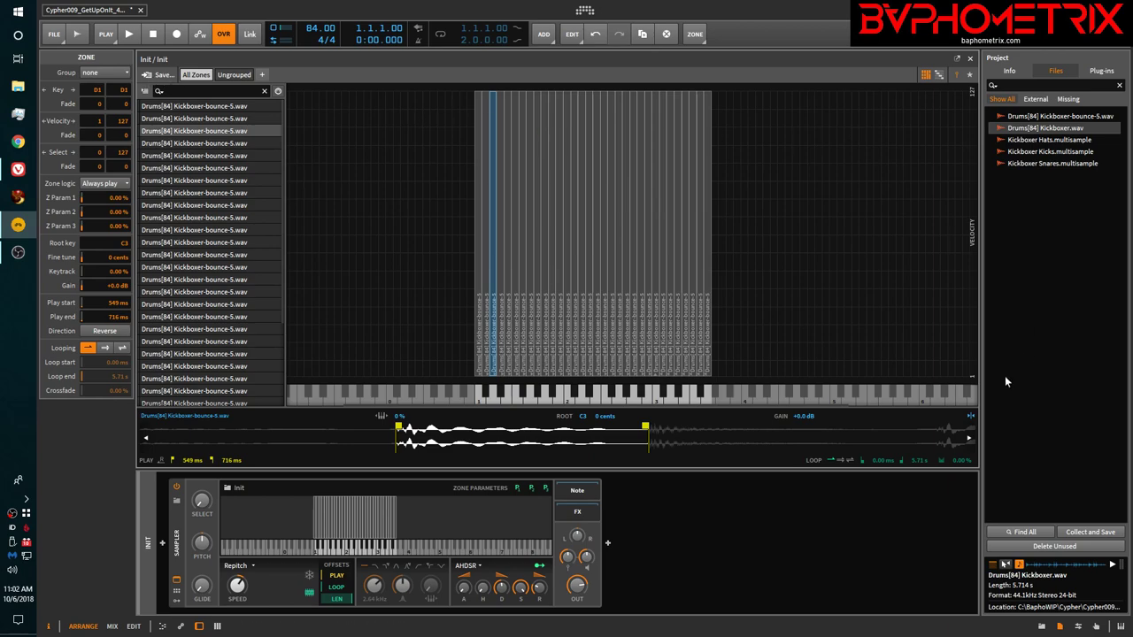
left_click(1042, 627)
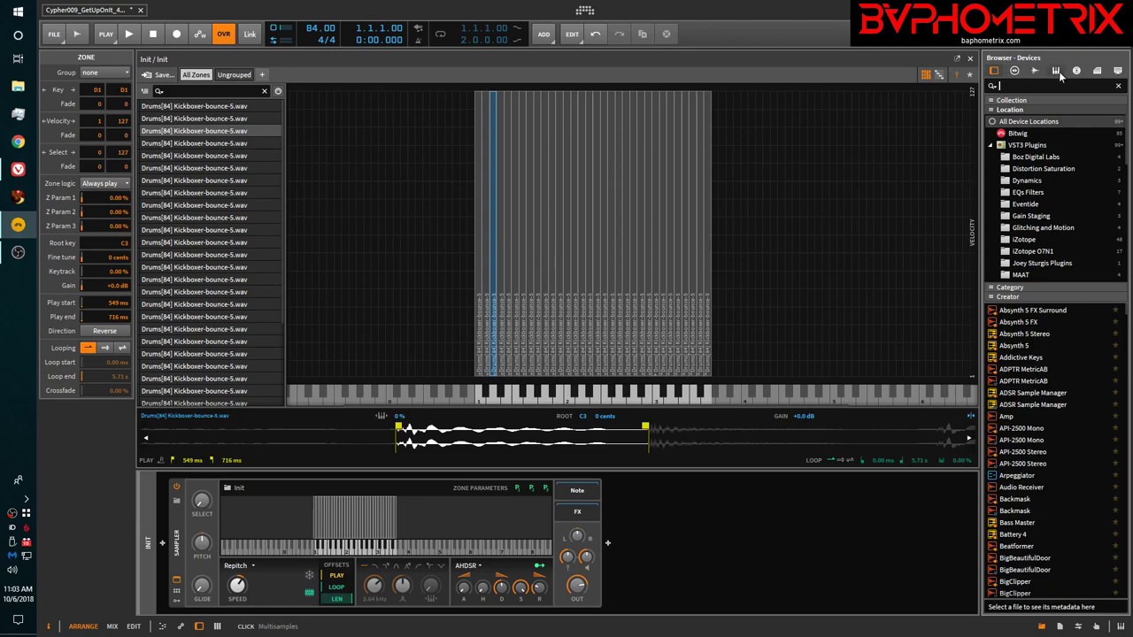
left_click(1057, 71)
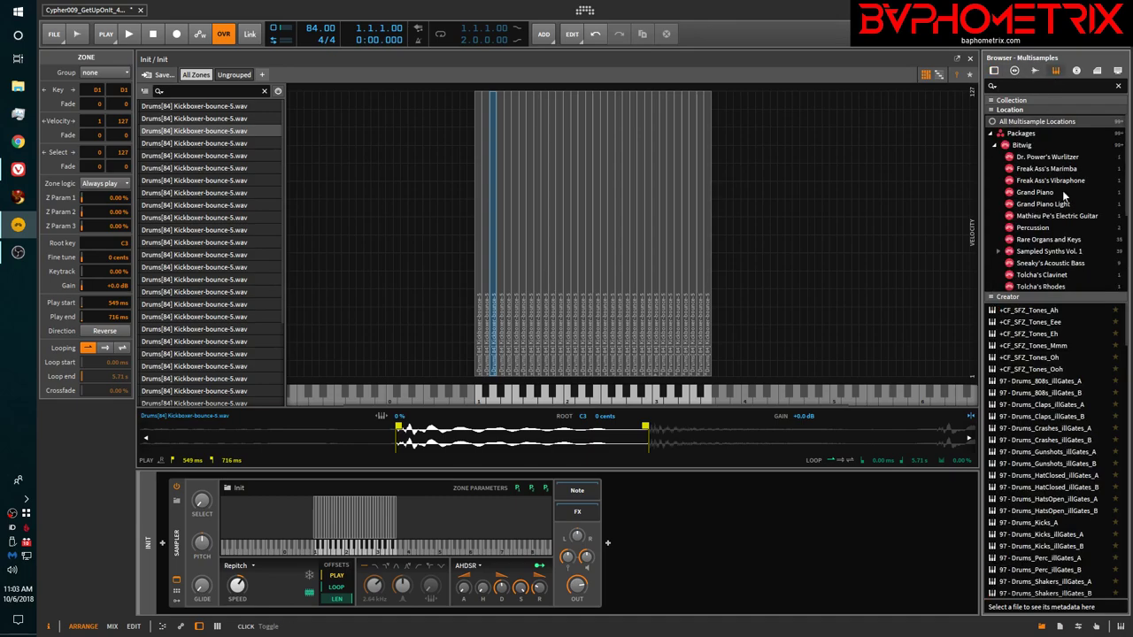
left_click(1029, 100)
left_click(1027, 138)
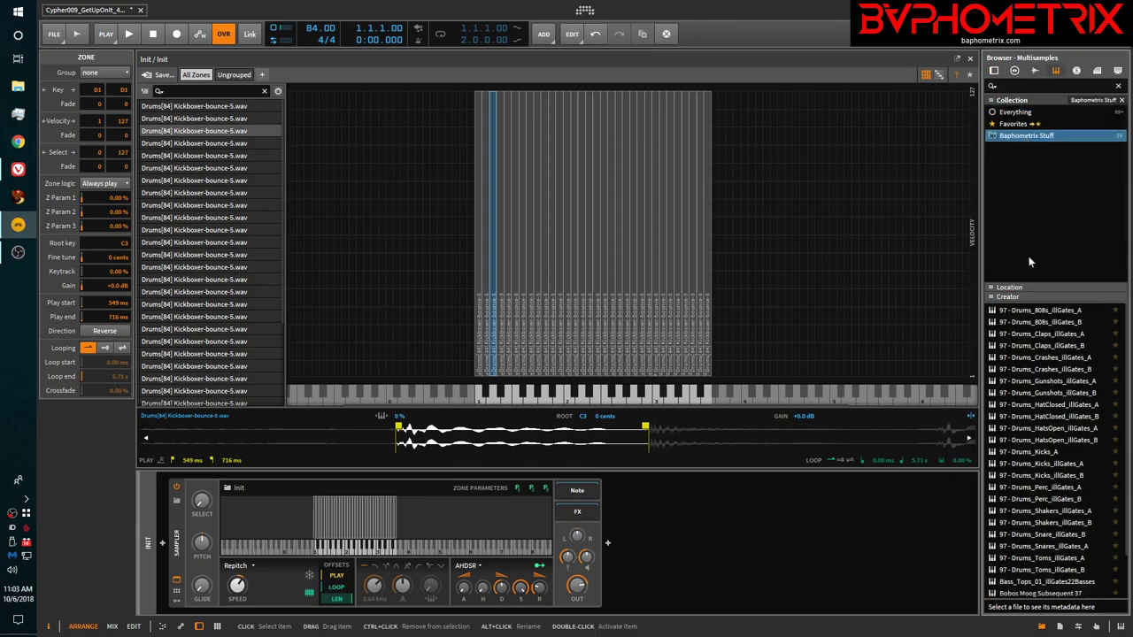
scroll(1075, 435, "down", 3)
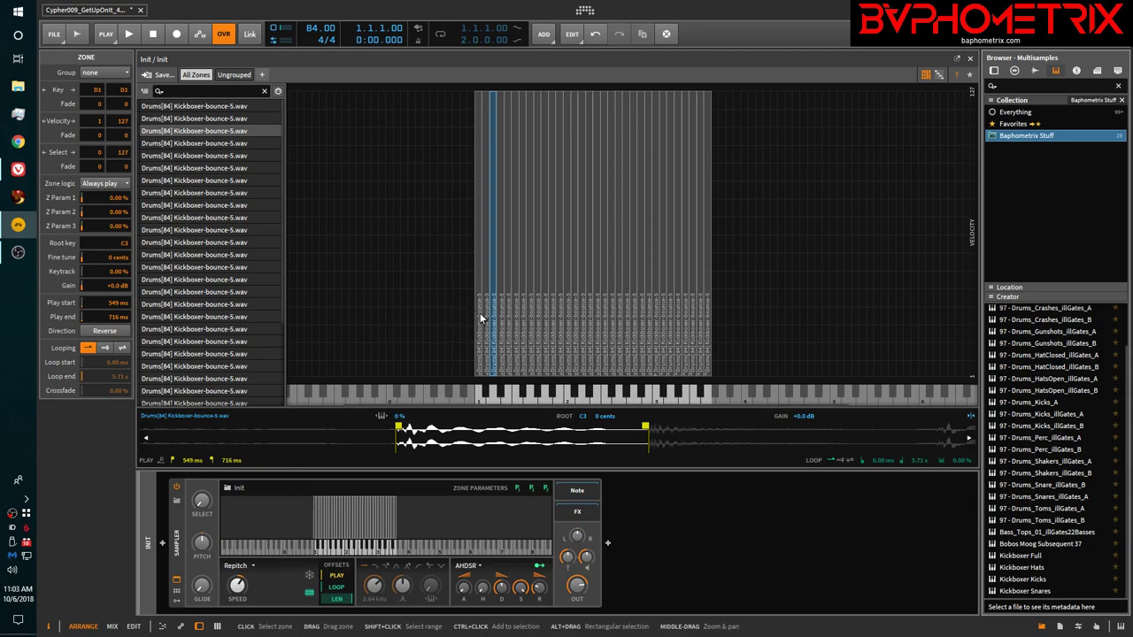
Audition the C1 and C#1 slices and delete the C#1 zone from the multisample.
scroll(481, 318, "up", 3)
scroll(479, 314, "up", 2)
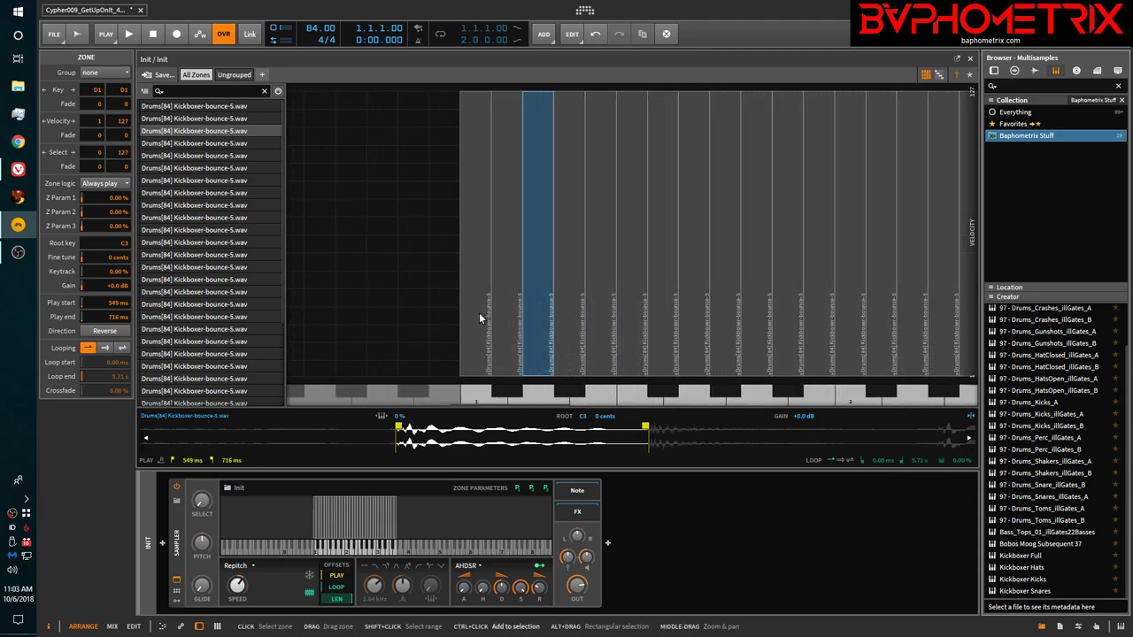
left_click(467, 395)
left_click(466, 394)
left_click(466, 395)
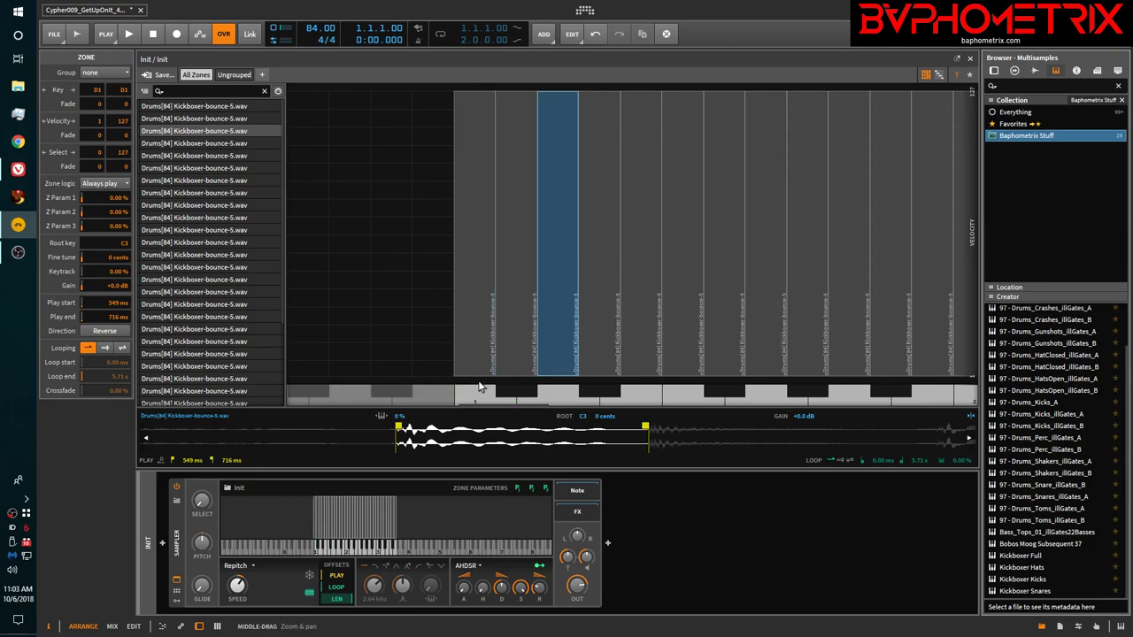
left_click(505, 393)
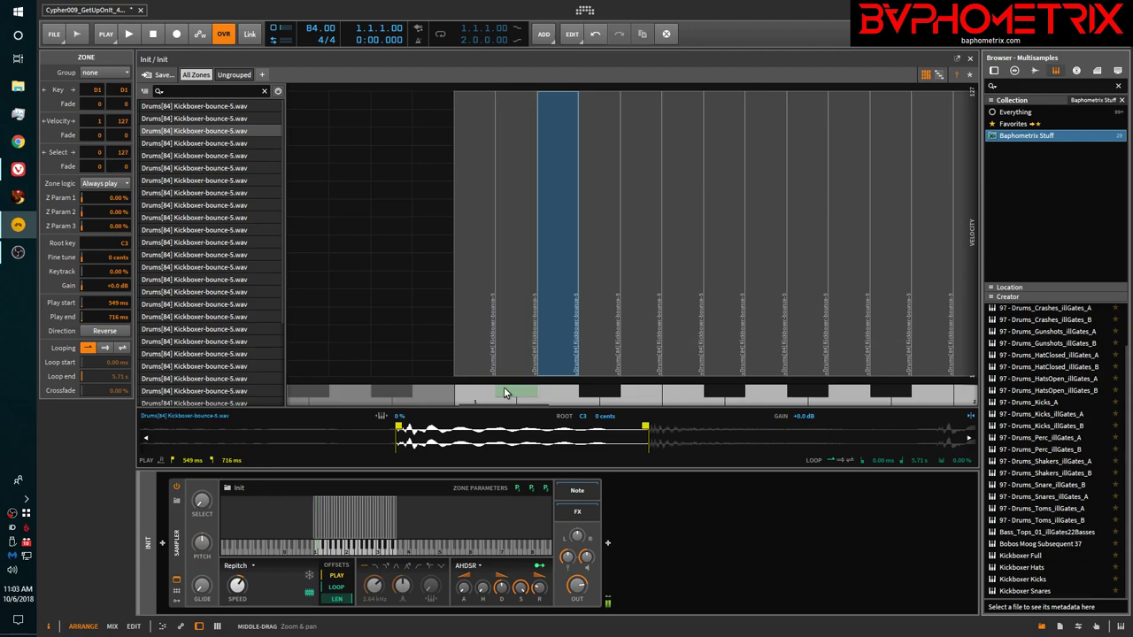
left_click(517, 309)
key("Delete")
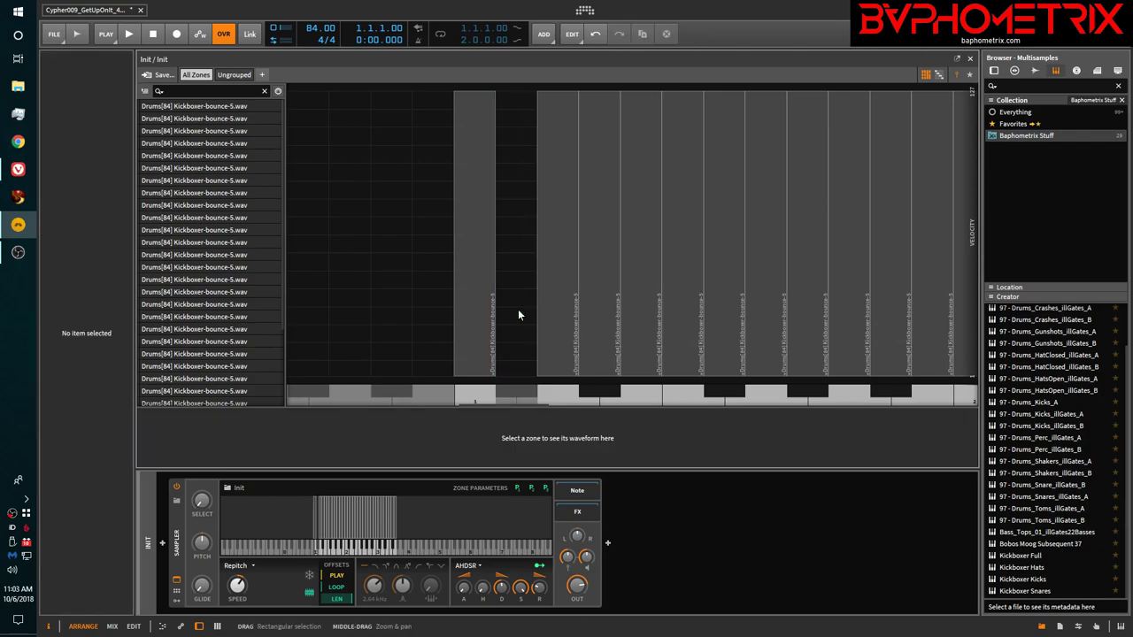
Audition the D1 and E1 slices, keeping them, and delete the D#1 and F1 zones.
left_click(549, 389)
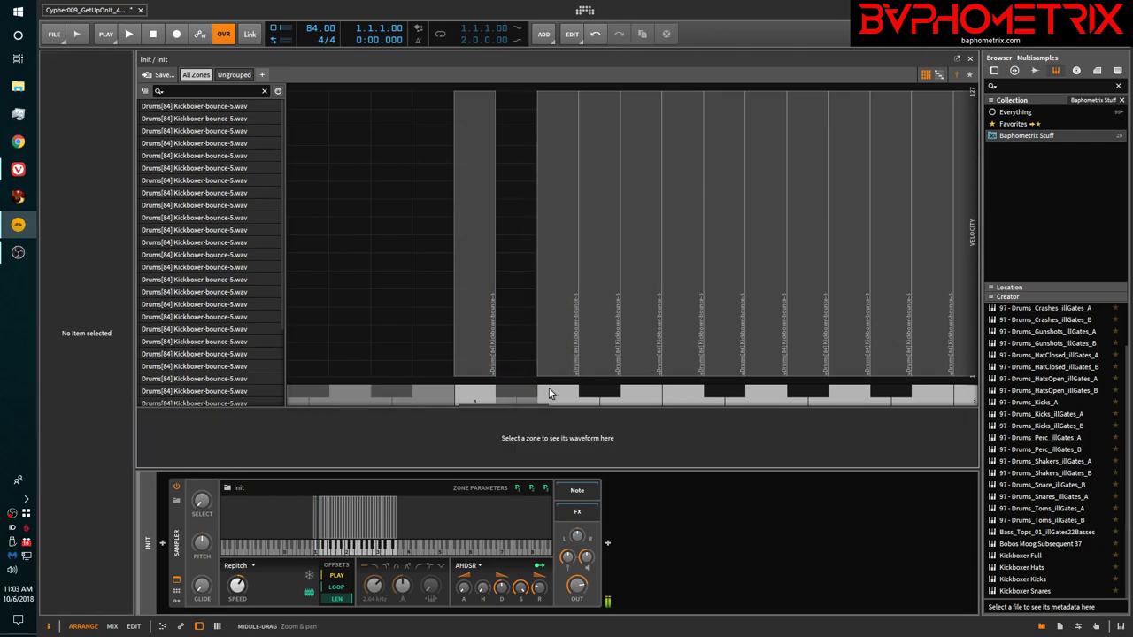
left_click(598, 363)
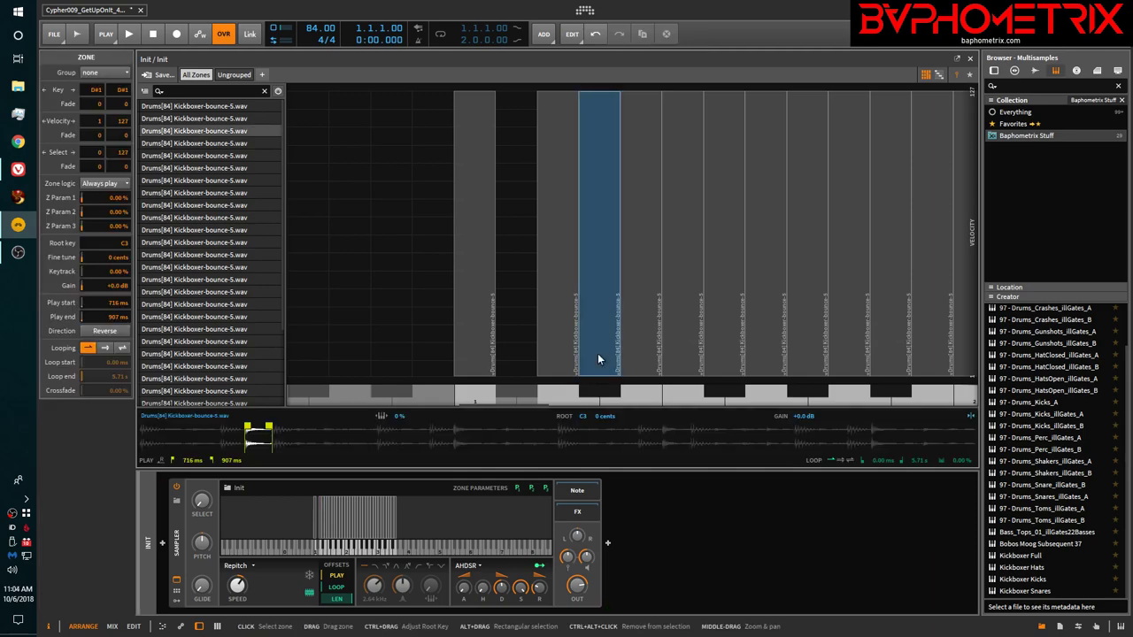
key("Delete")
left_click(629, 390)
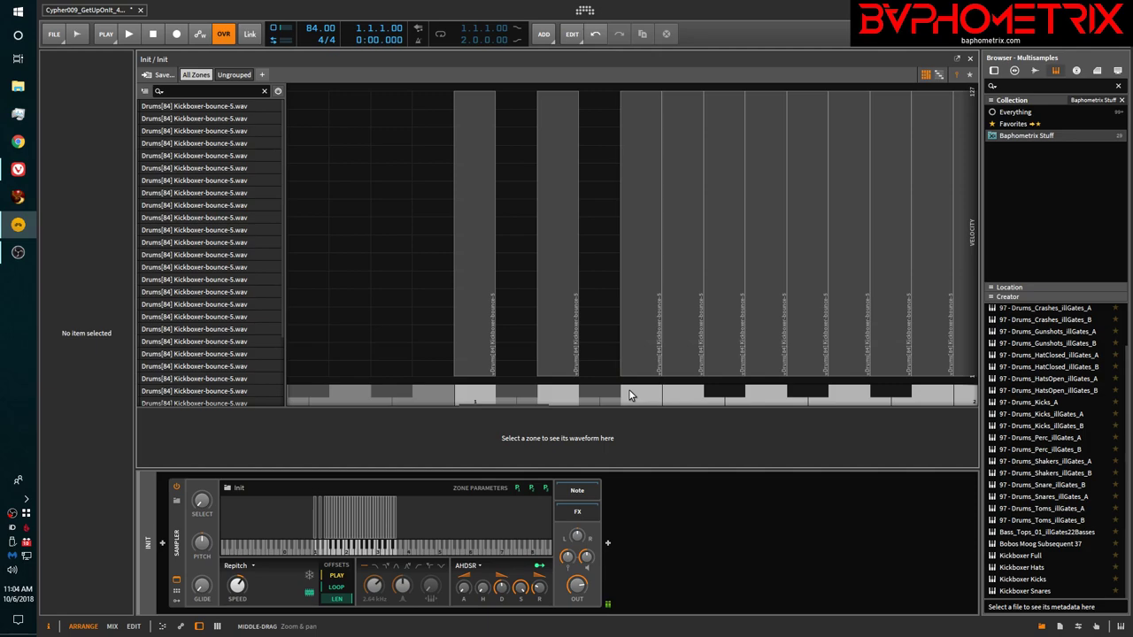
left_click(675, 350)
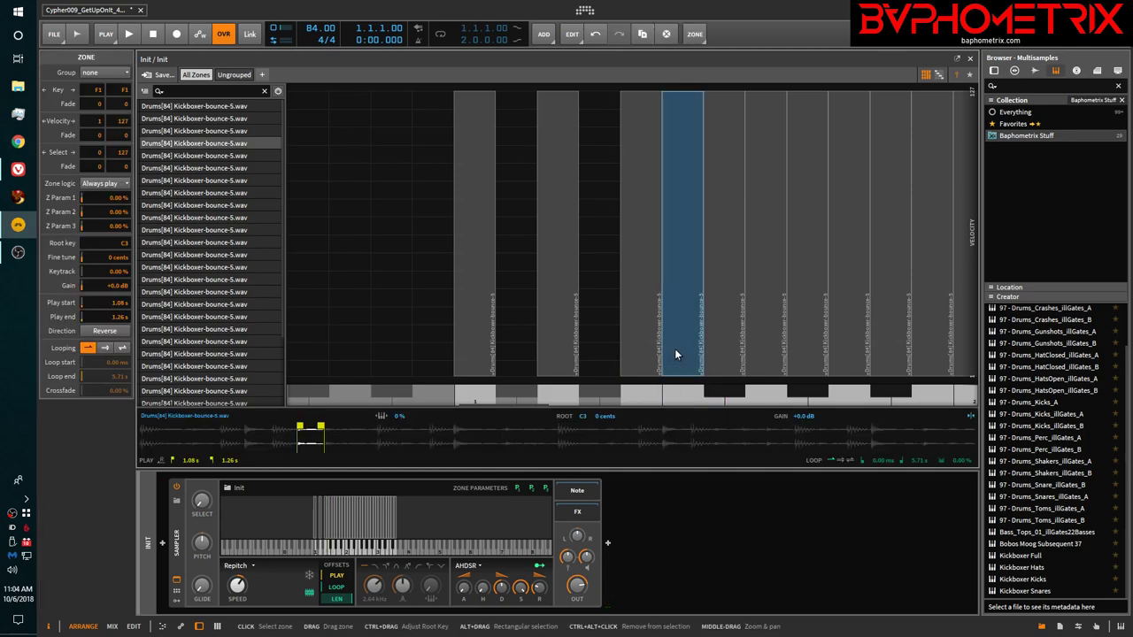
key("Delete")
Audition the F#1 slice and delete the F#1, G1 and A1 zones.
left_click(712, 394)
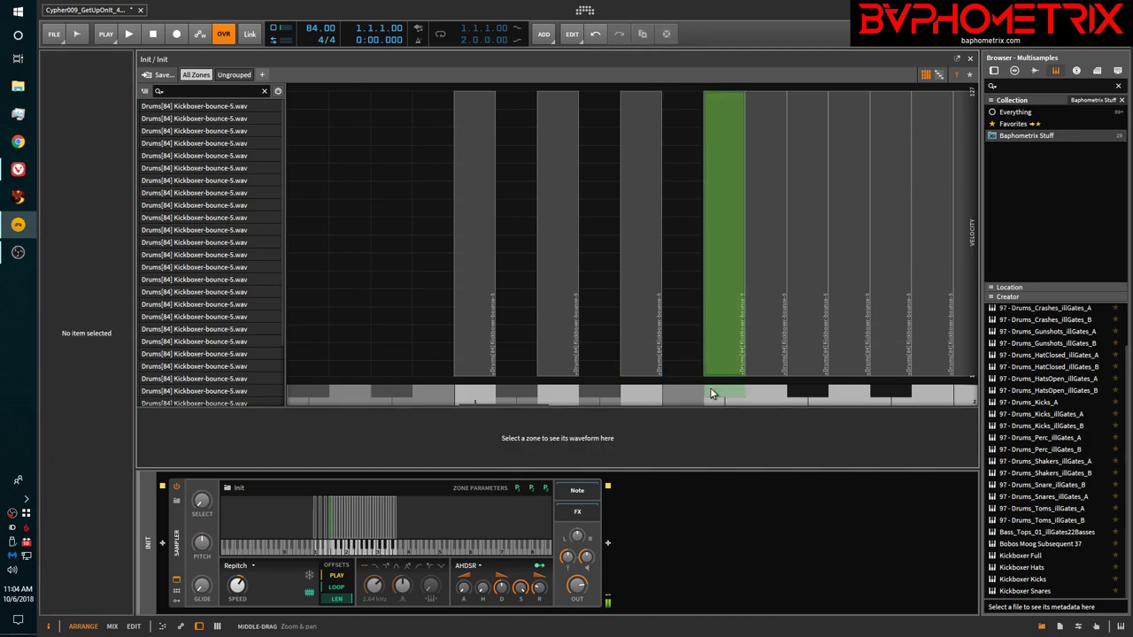
left_click(718, 342)
key("Delete")
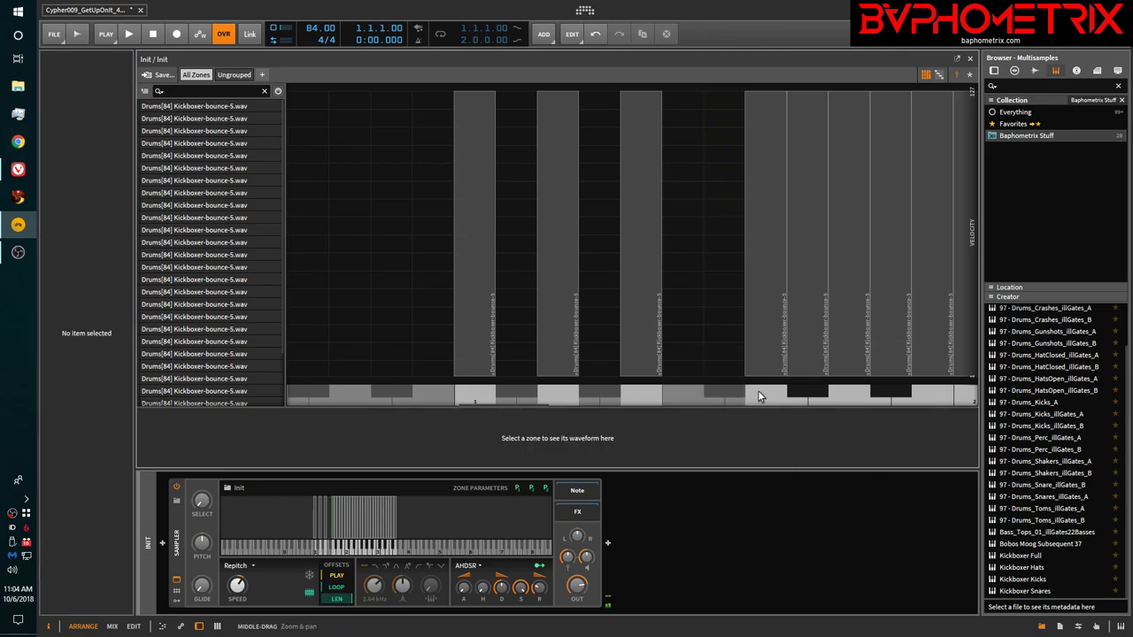
left_click(770, 339)
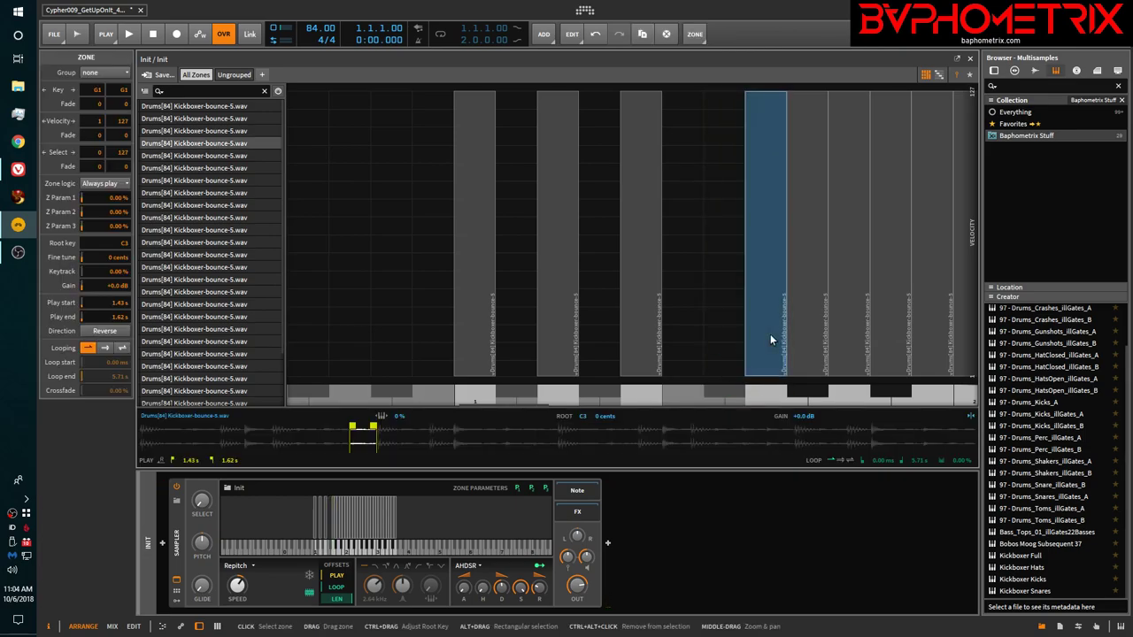
key("Delete")
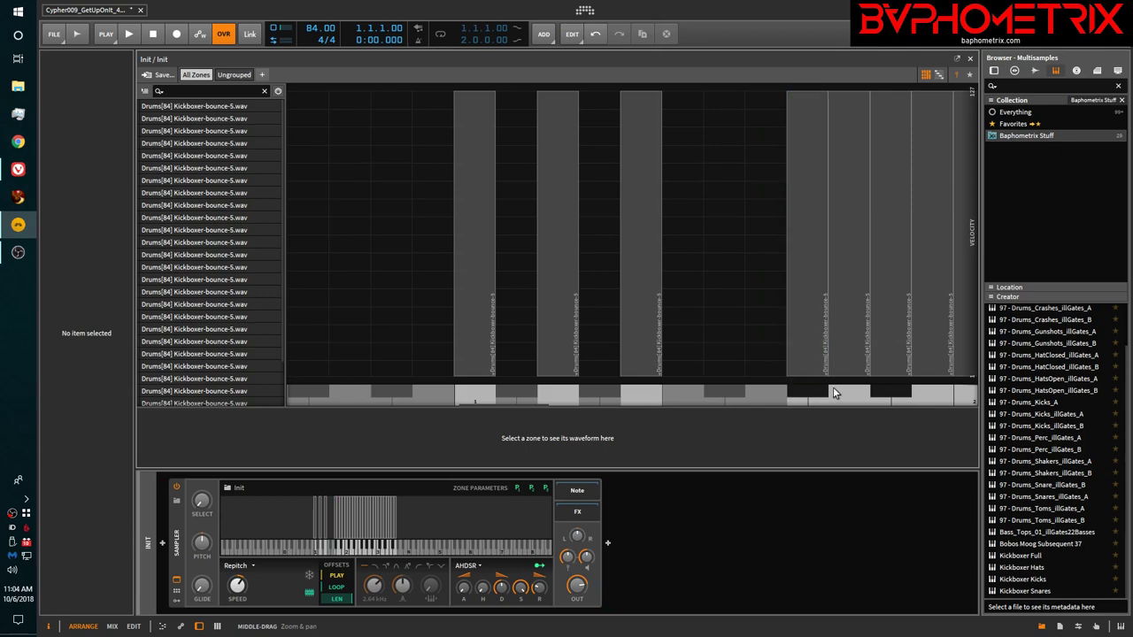
left_click(846, 357)
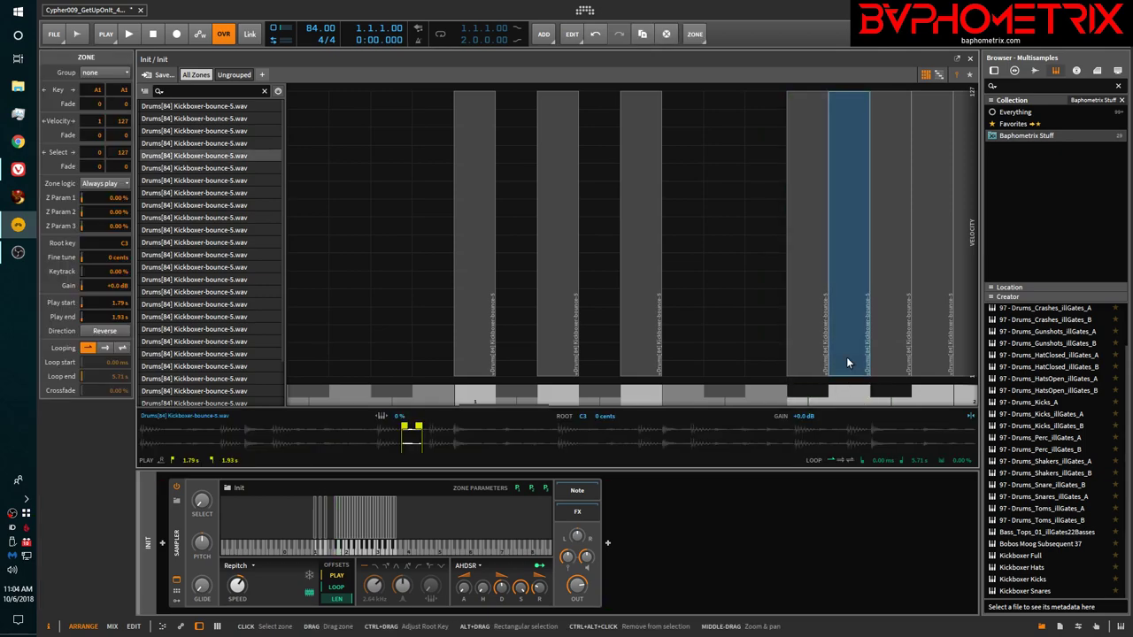
key("Delete")
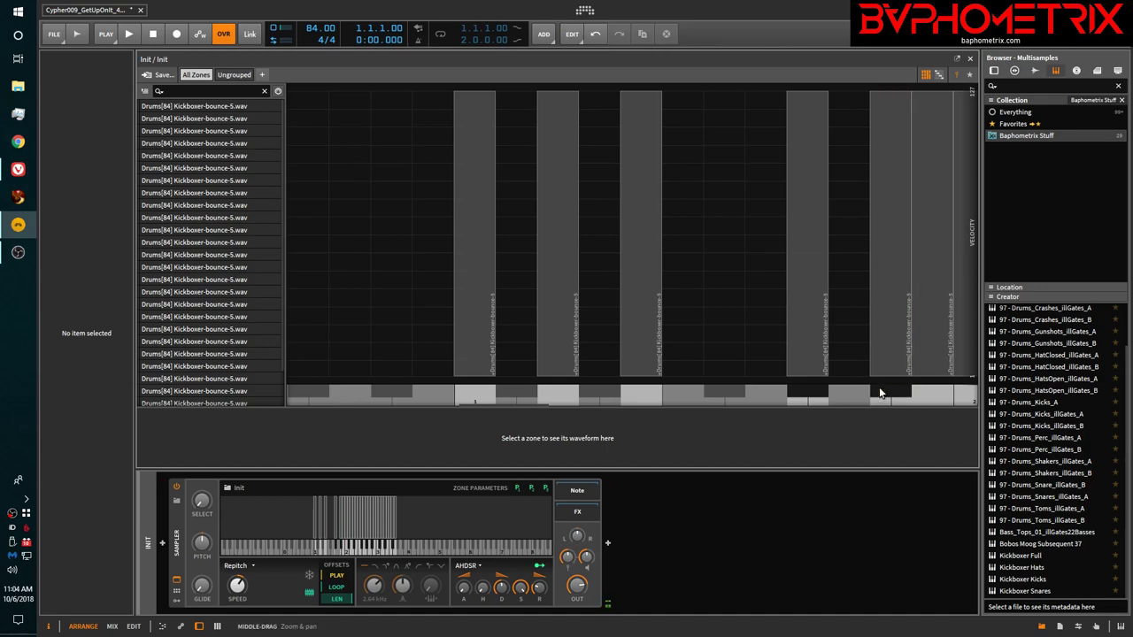
Delete the A#1 zone, audition the C2 slice, and delete the C2 and C#2 zones from the multisample.
left_click(889, 314)
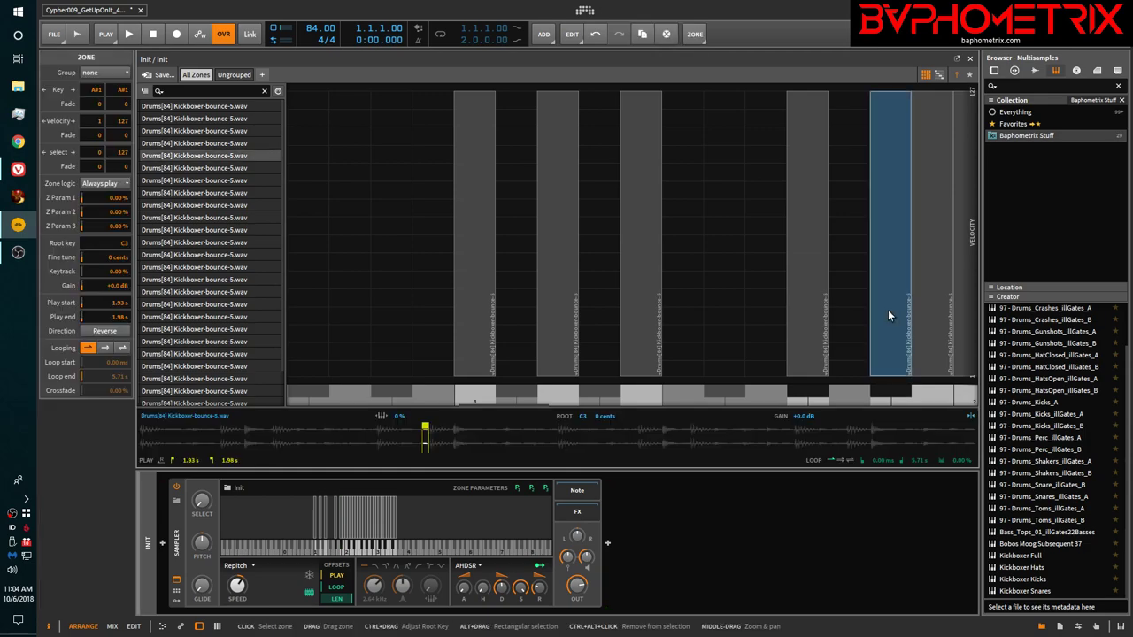
key("Delete")
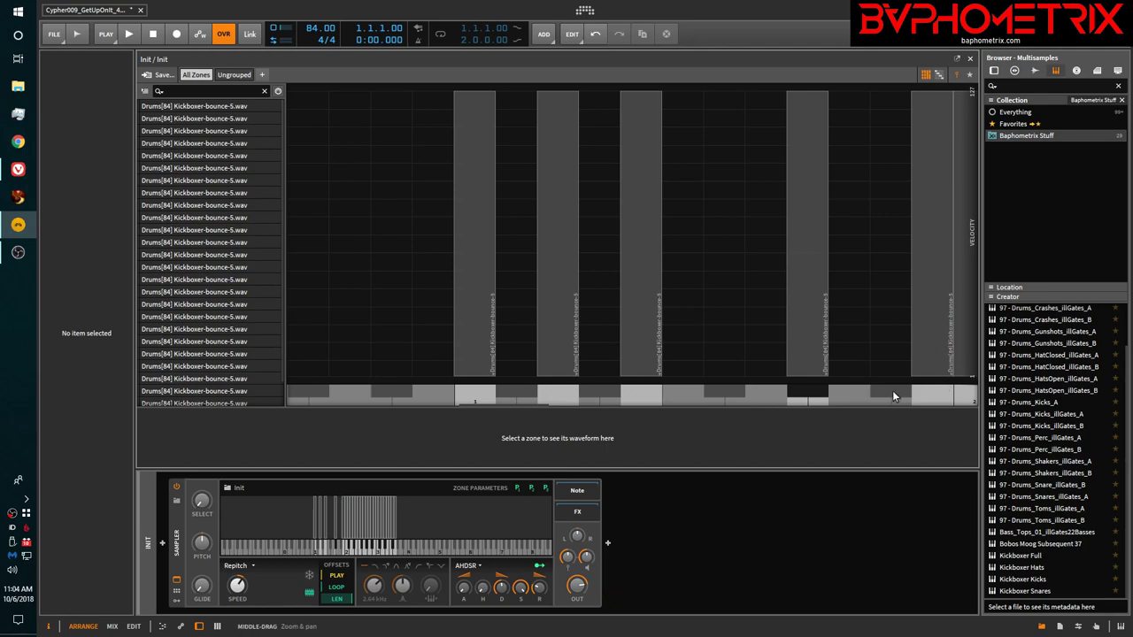
scroll(893, 396, "right", 10)
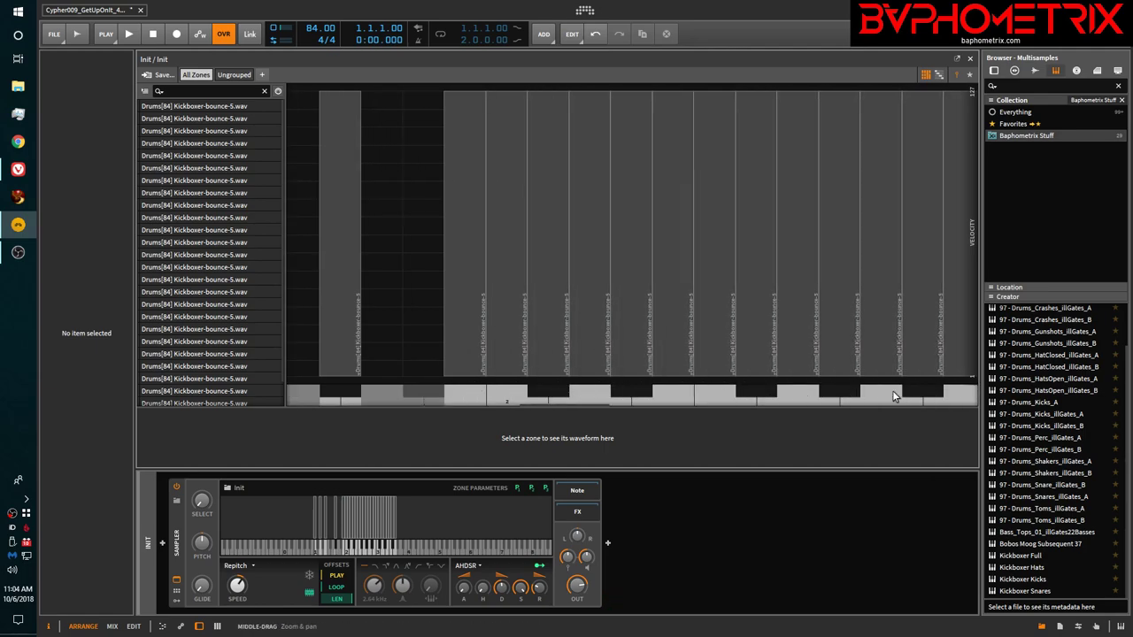
scroll(894, 395, "left", 1)
left_click(456, 392)
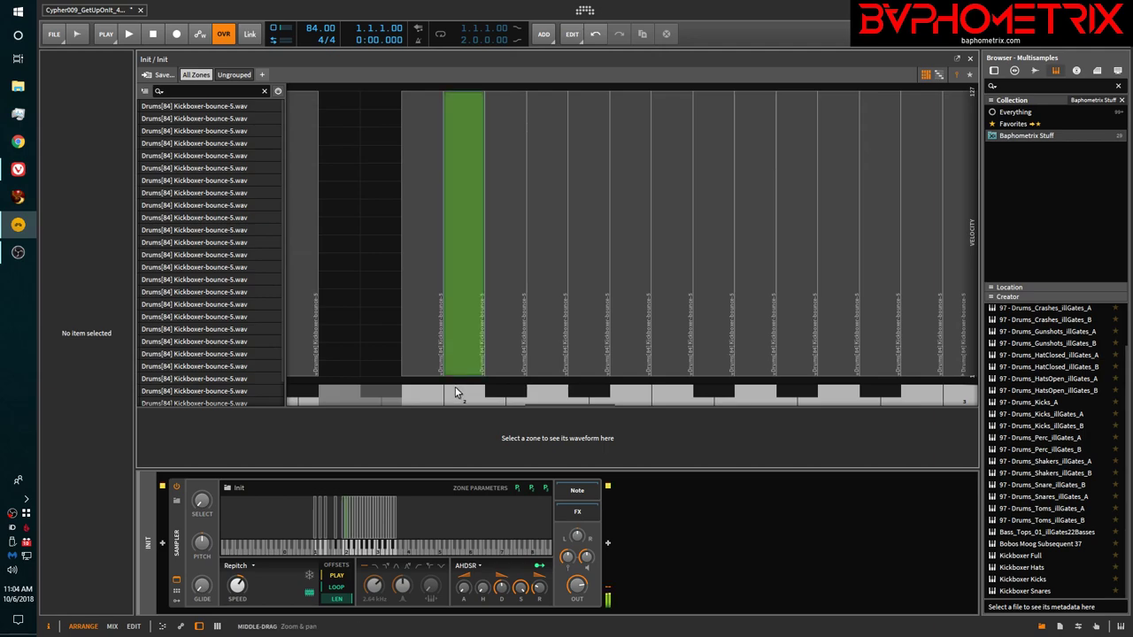
left_click(465, 349)
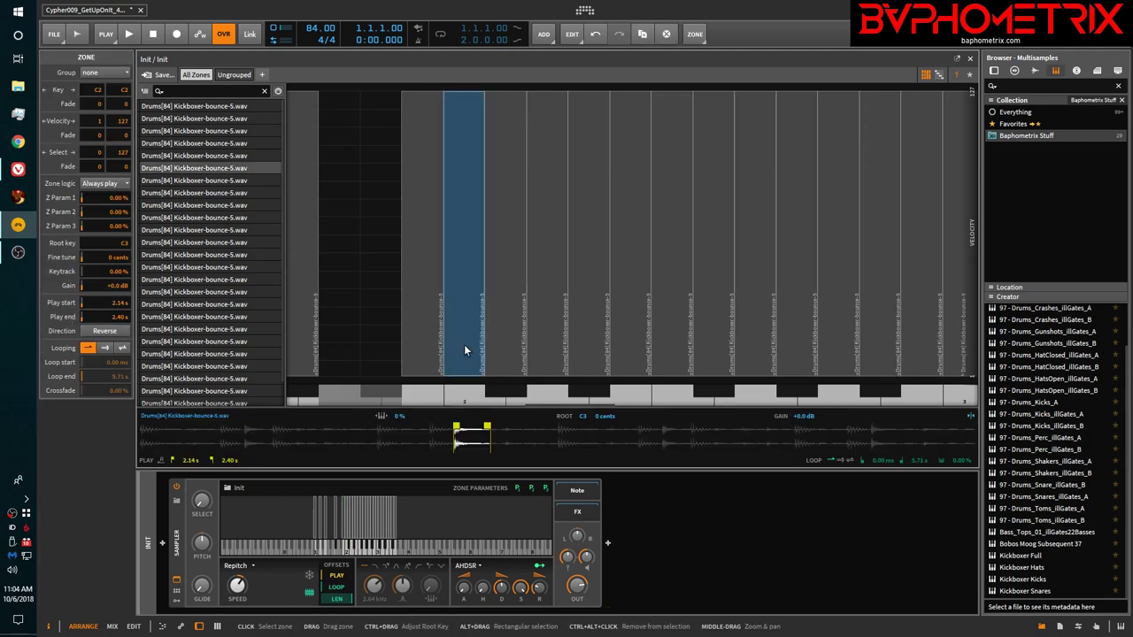
key("Delete")
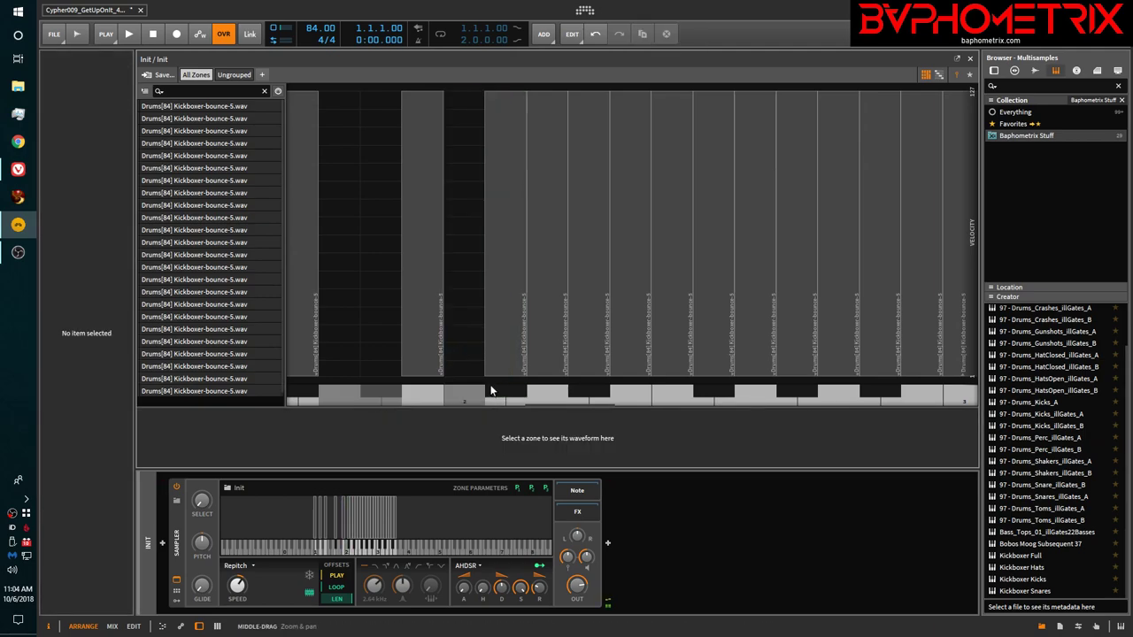
left_click(494, 350)
key("Delete")
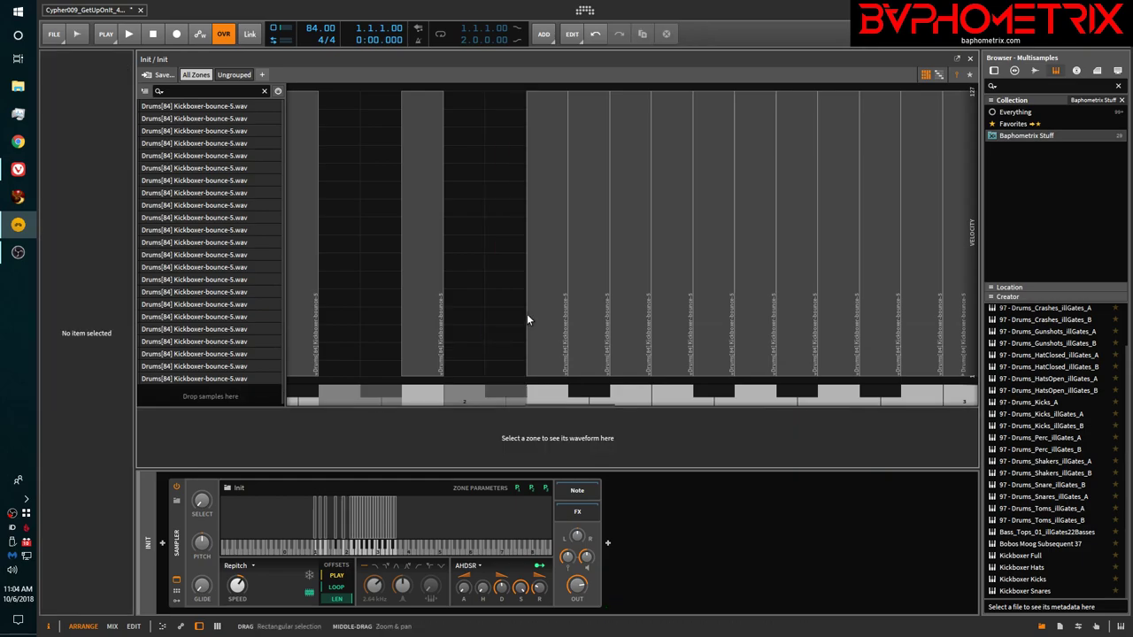
Audition the D2 slice and delete the D2, D#2 and E2 zones.
left_click(542, 321)
left_click(541, 394)
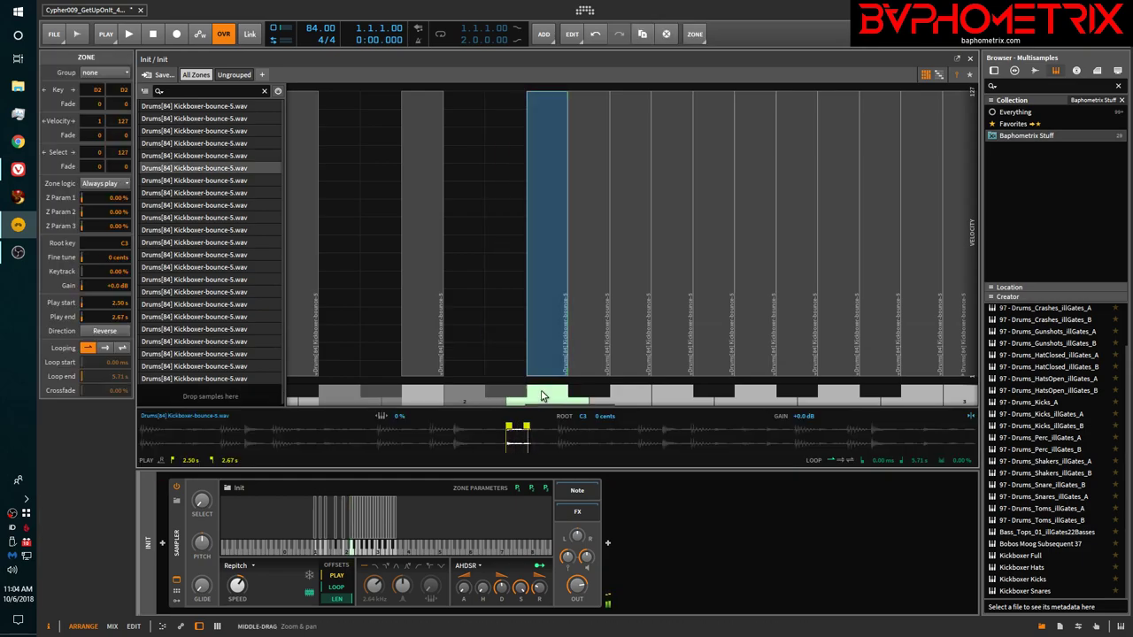
key("Delete")
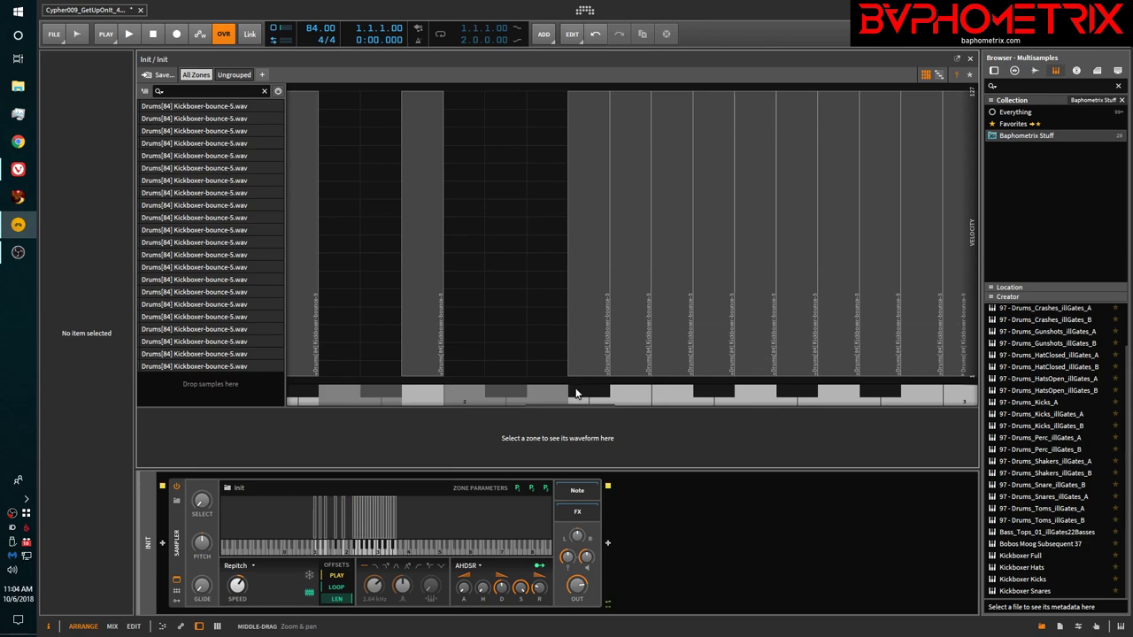
left_click(590, 333)
key("Delete")
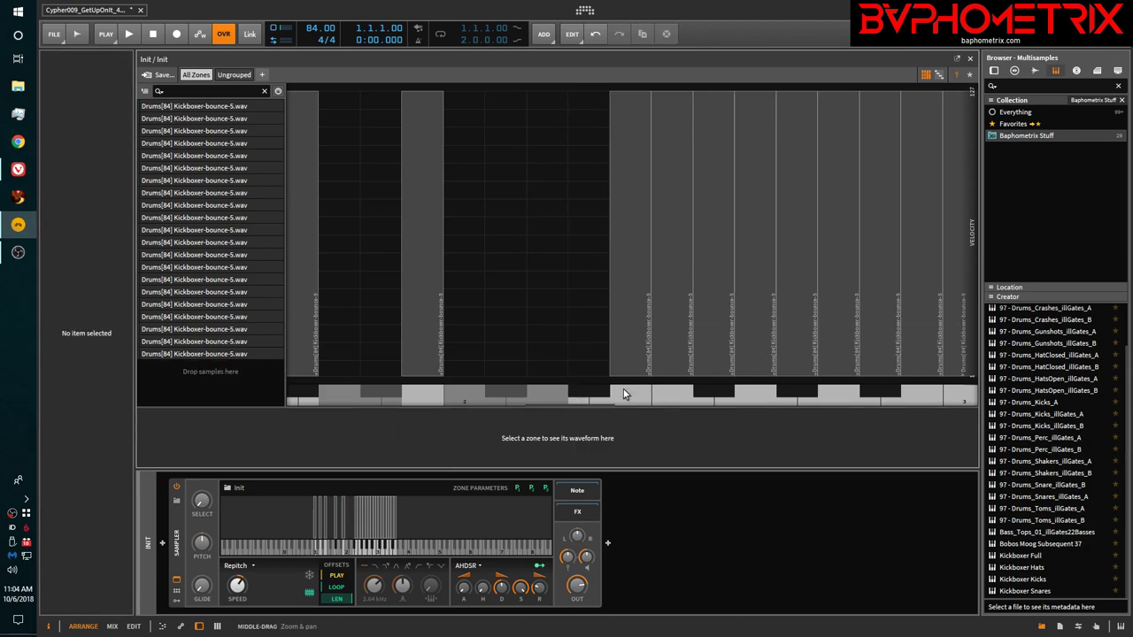
left_click(631, 349)
key("Delete")
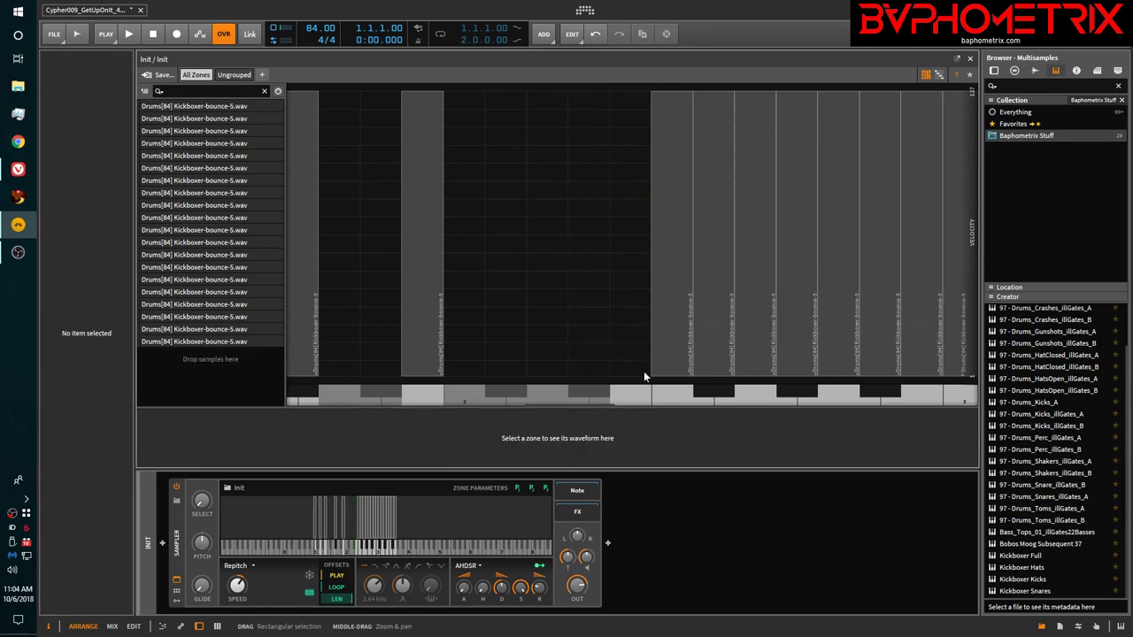
Audition the F2, F#2 and G2 slices, keeping F2, and delete the F#2 and G2 zones.
left_click(670, 394)
left_click(706, 393)
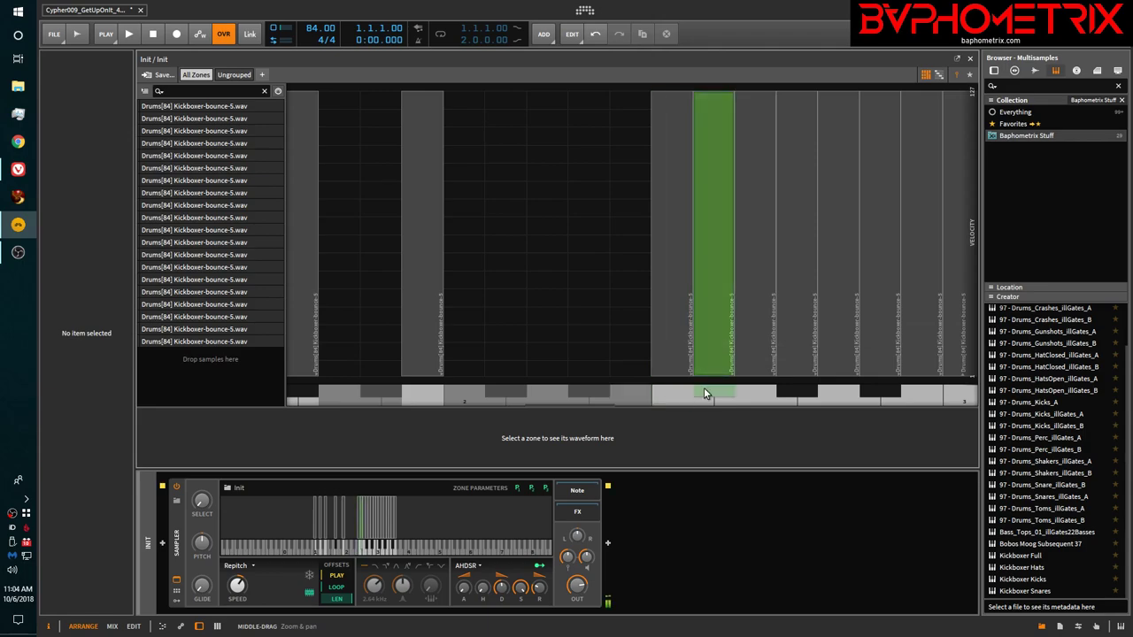
left_click(715, 334)
key("Delete")
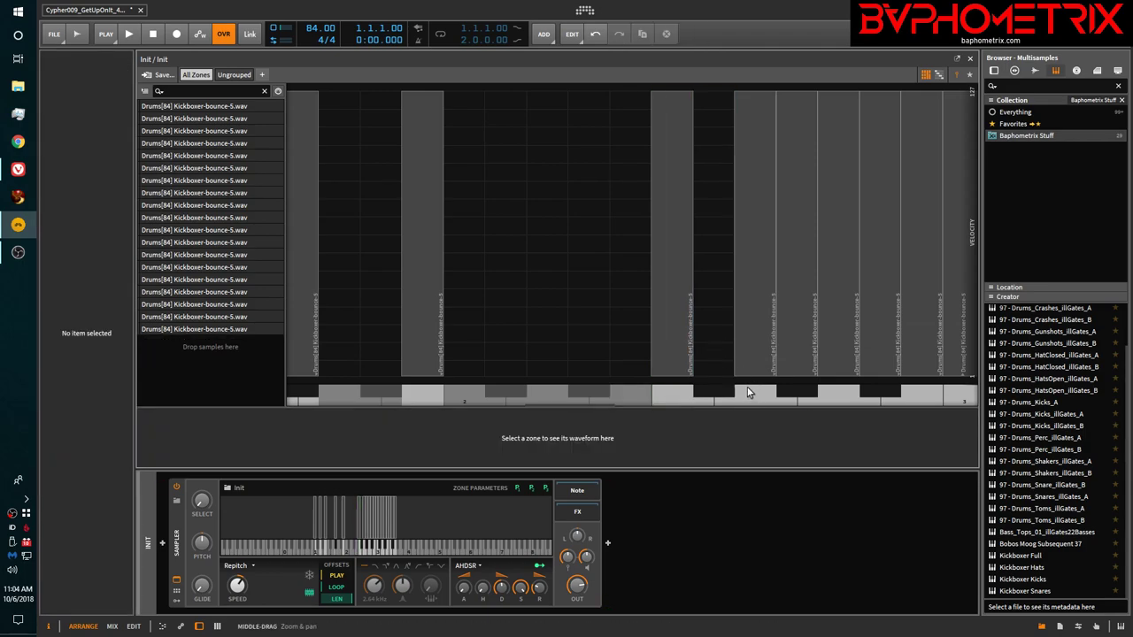
left_click(750, 393)
left_click(750, 352)
key("Delete")
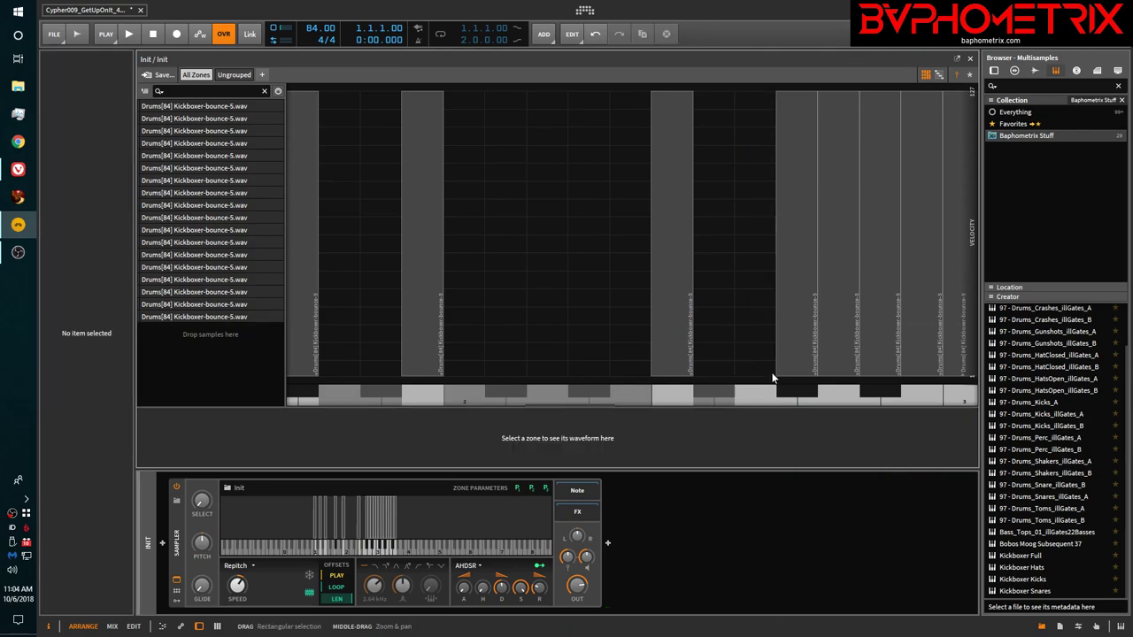
Audition the G#2, A2 and A#2 slices and delete the A2 zone, keeping G#2.
left_click(789, 389)
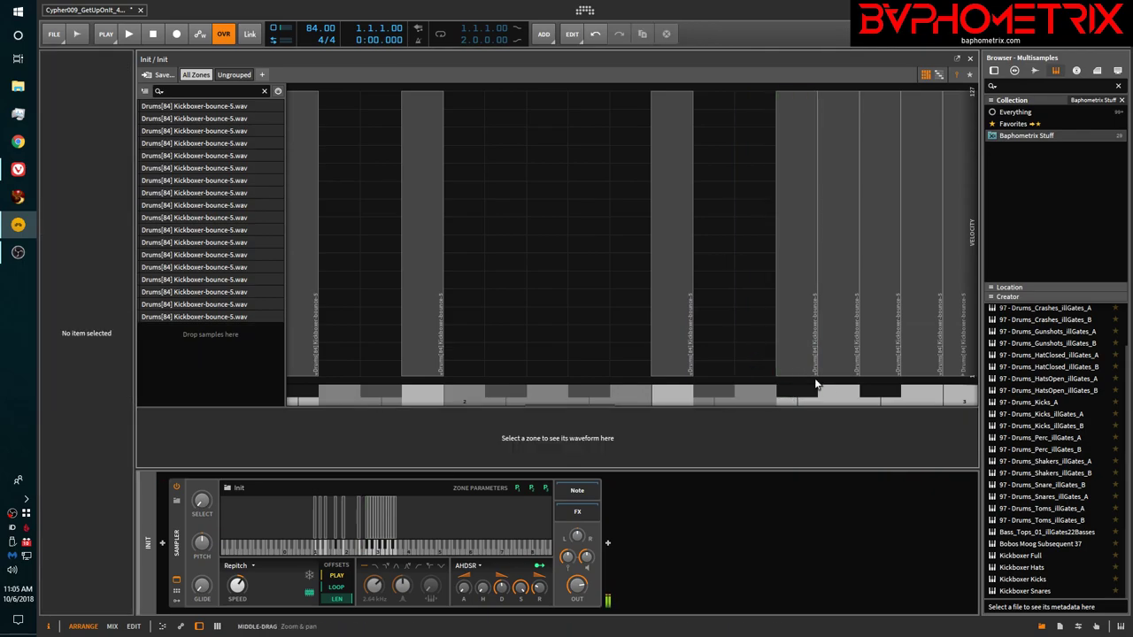
left_click(829, 388)
left_click(839, 351)
key("Delete")
left_click(867, 391)
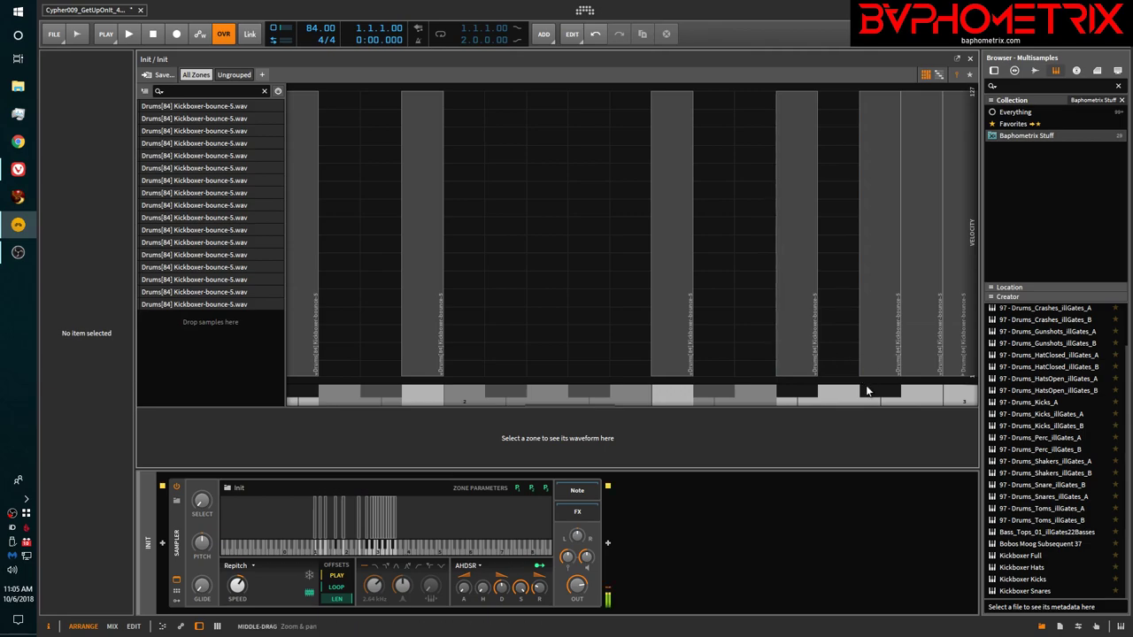
Audition the sample zones on keys B2 and C3, and delete both from the Sampler's zone map.
left_click(913, 393)
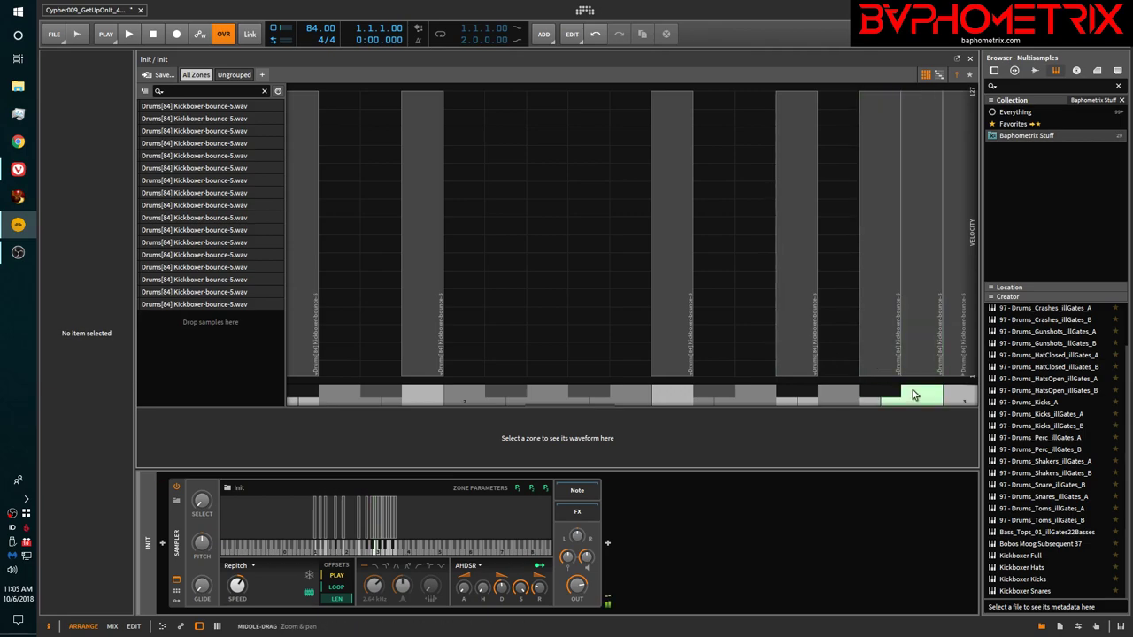
left_click(916, 350)
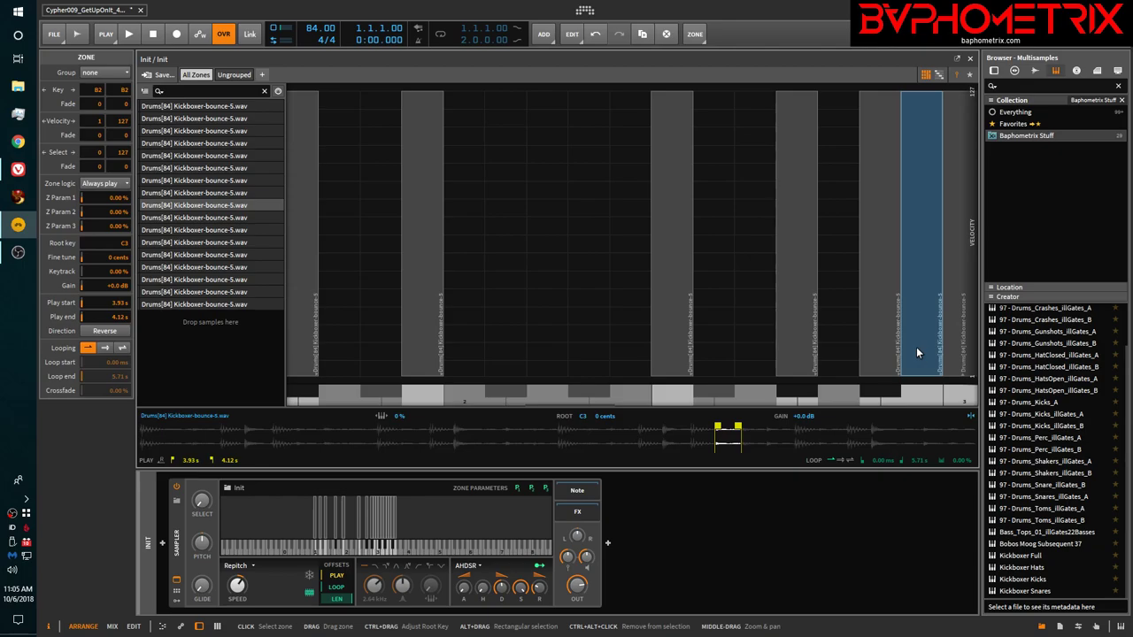
key("Delete")
scroll(916, 347, "right", 9)
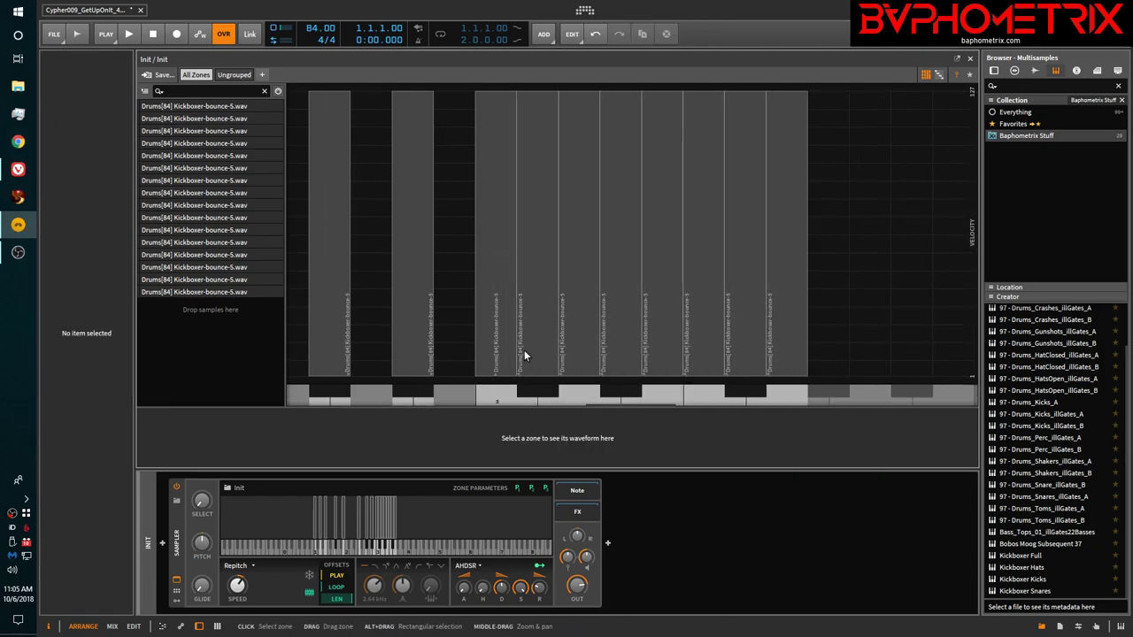
left_click(494, 395)
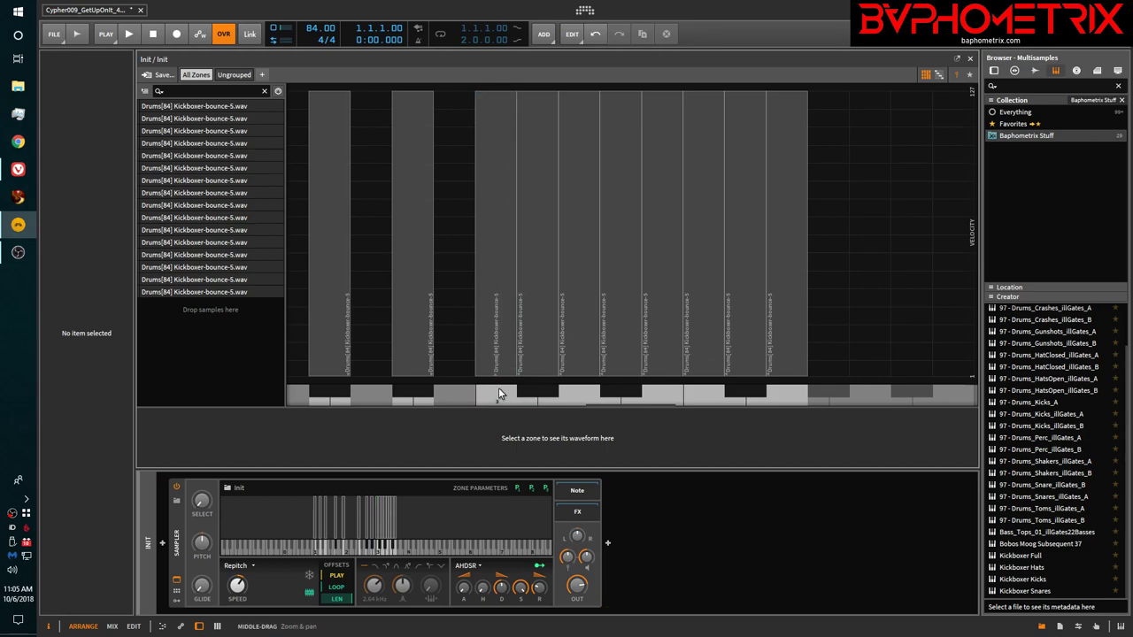
left_click(487, 340)
key("Delete")
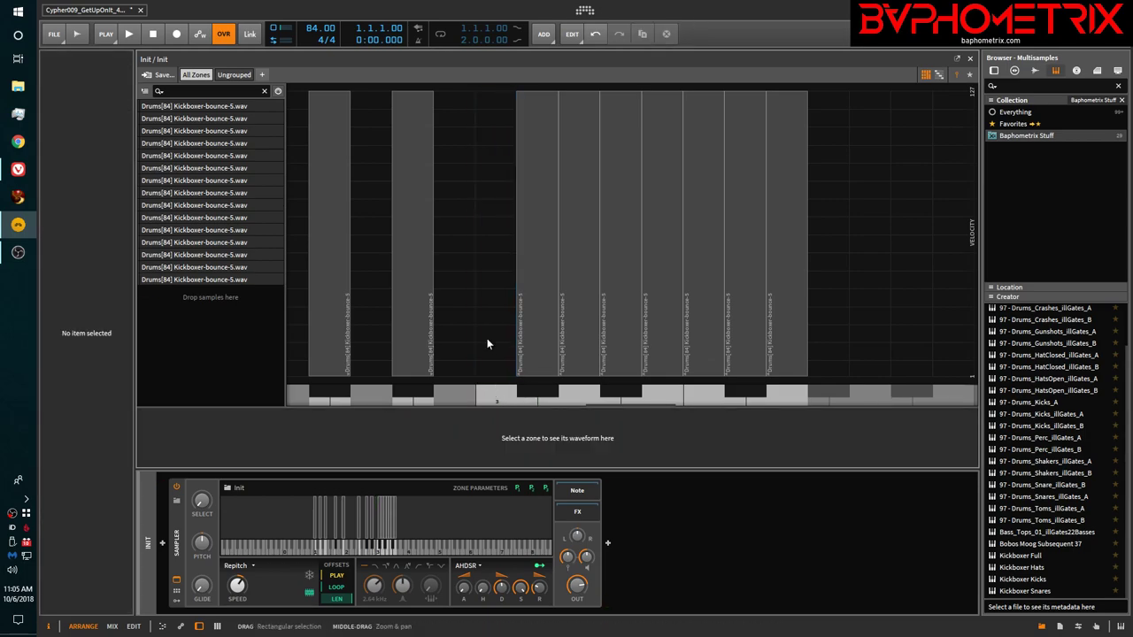
Audition the zones from C#3 to D#3, deleting those on C#3 and D#3 while keeping D3.
left_click(523, 390)
left_click(529, 353)
key("Delete")
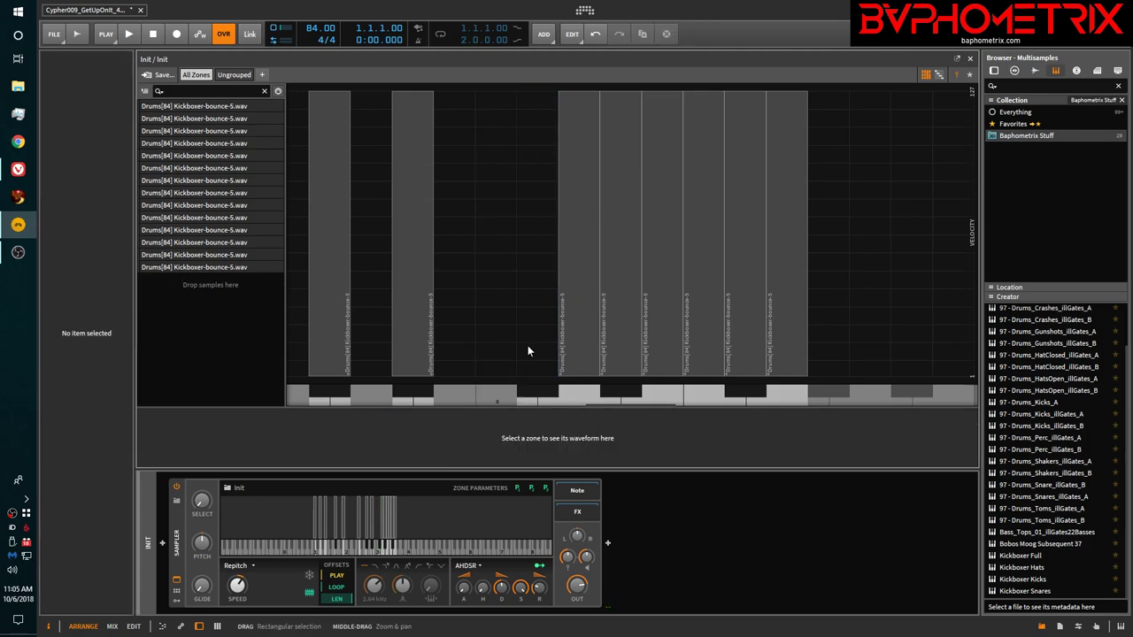
left_click(570, 387)
left_click(610, 393)
left_click(614, 354)
key("Delete")
Audition the zones on E3 and F3, and delete only the F3 zone.
left_click(657, 393)
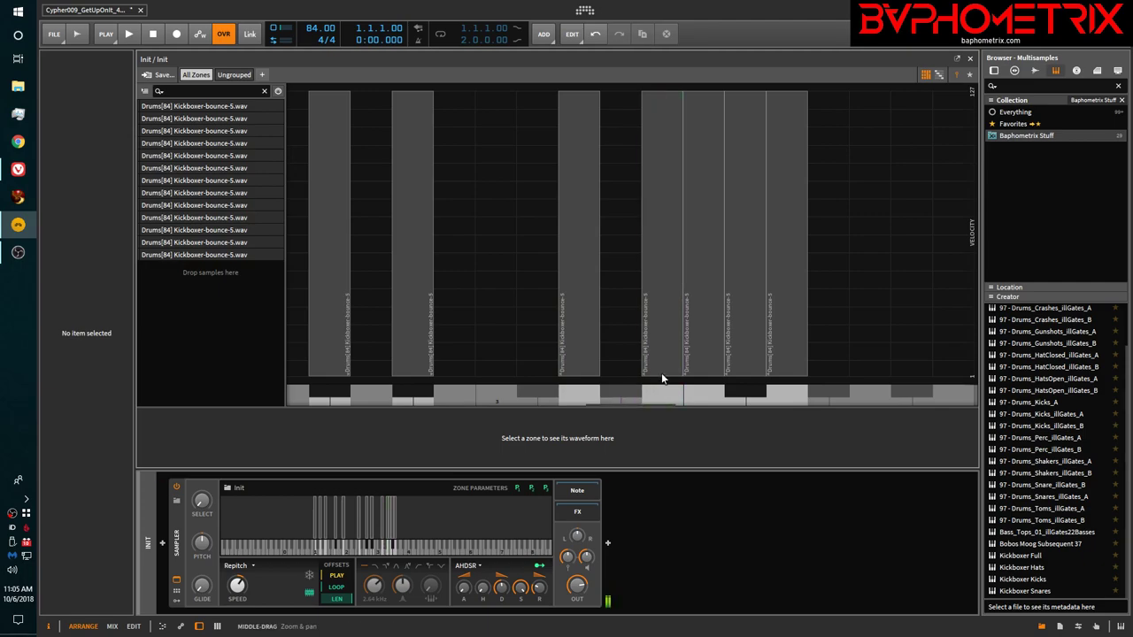
left_click(699, 395)
left_click(693, 346)
key("Delete")
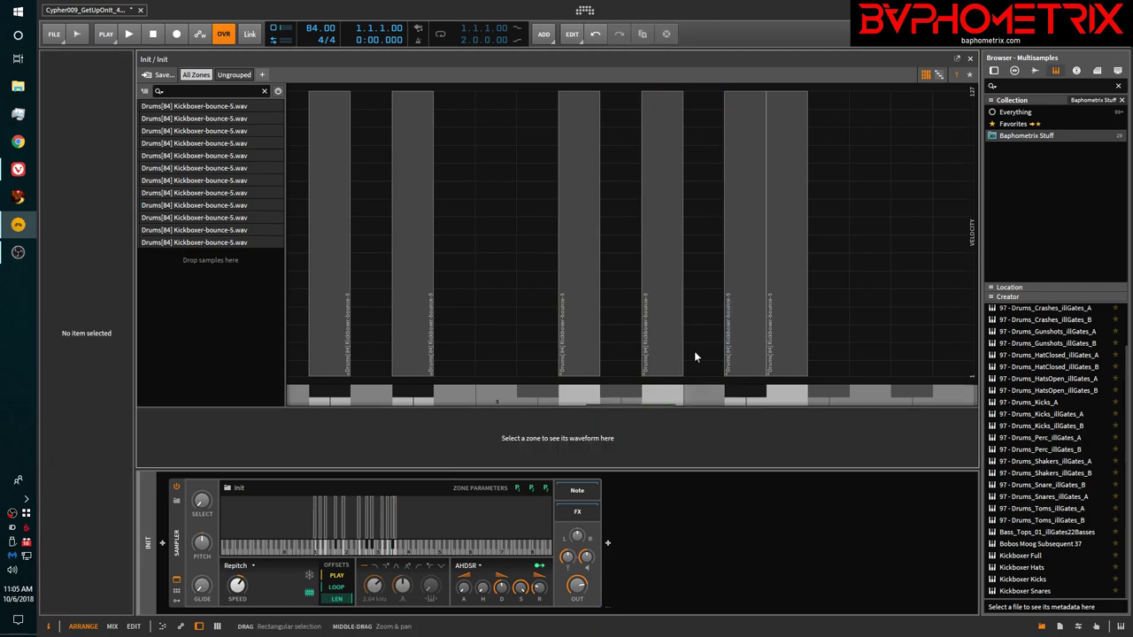
Audition and delete the last two zones, on keys F#3 and G3.
left_click(744, 389)
left_click(742, 339)
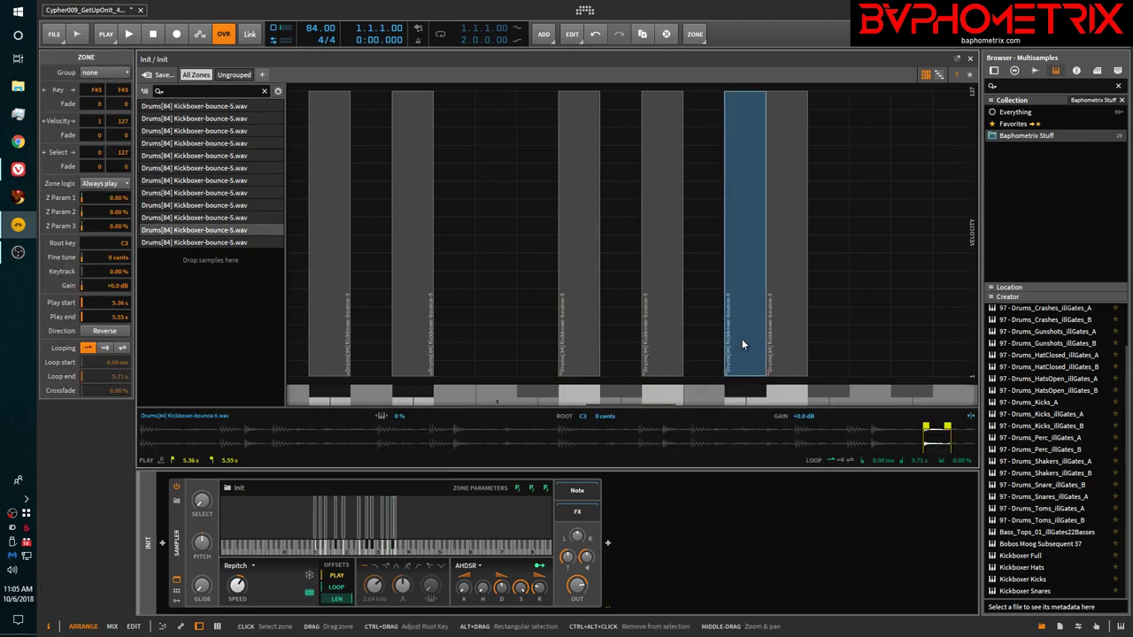
key("Delete")
left_click(780, 391)
left_click(784, 334)
key("Delete")
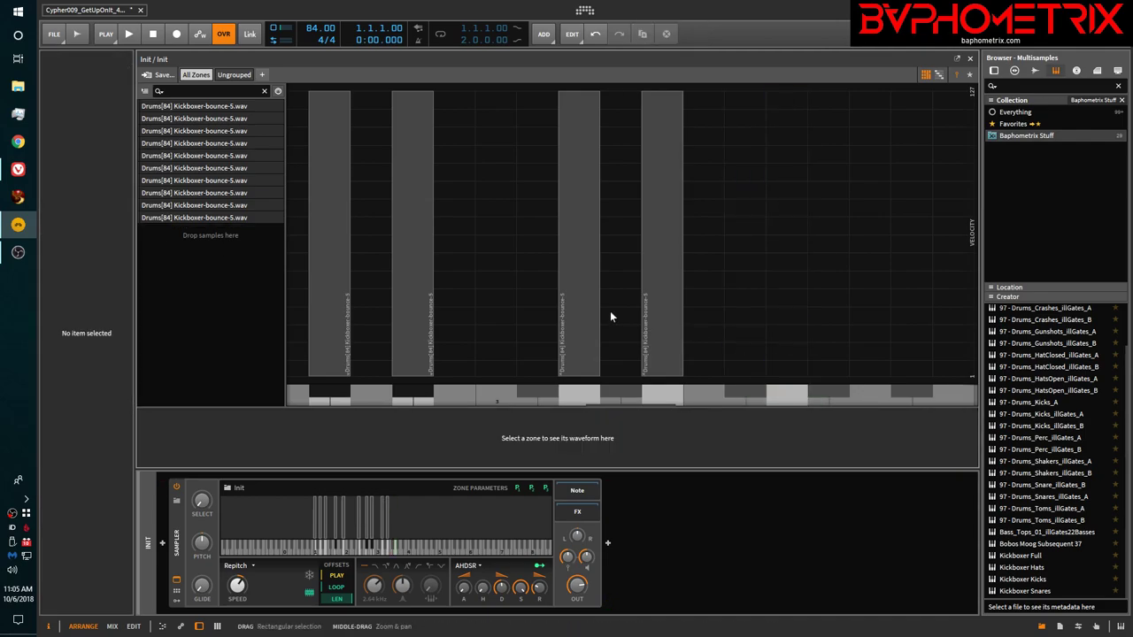
Move the first four remaining zones down to adjacent keys C0, C#0, D0 and D#0.
scroll(610, 311, "down", 3)
scroll(610, 311, "down", 2)
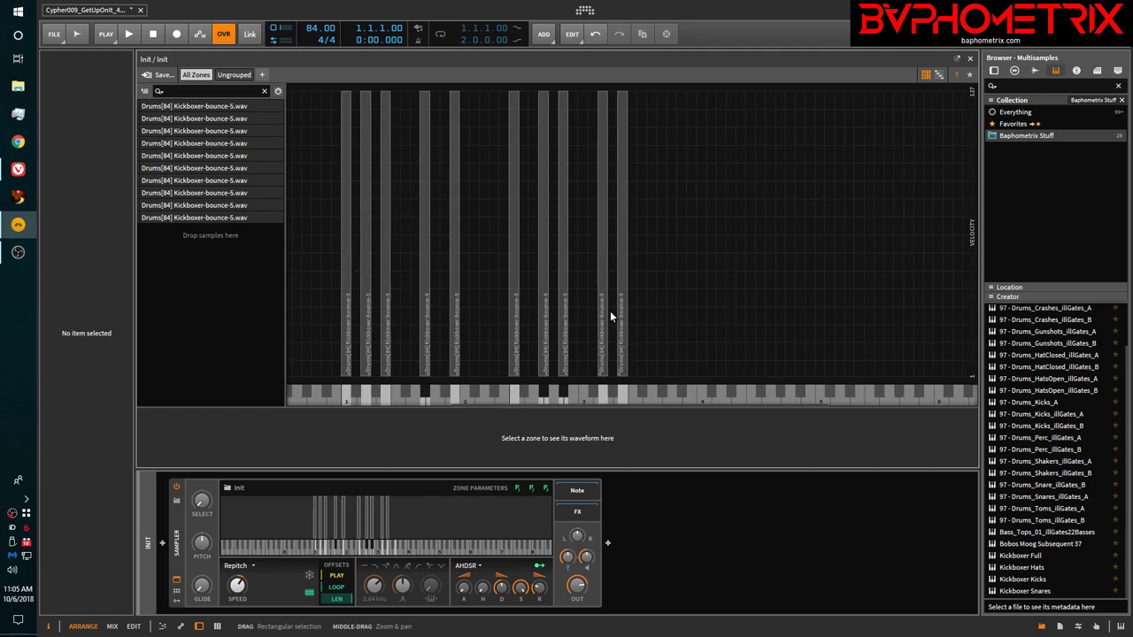
scroll(610, 311, "up", 1)
scroll(610, 311, "left", 3)
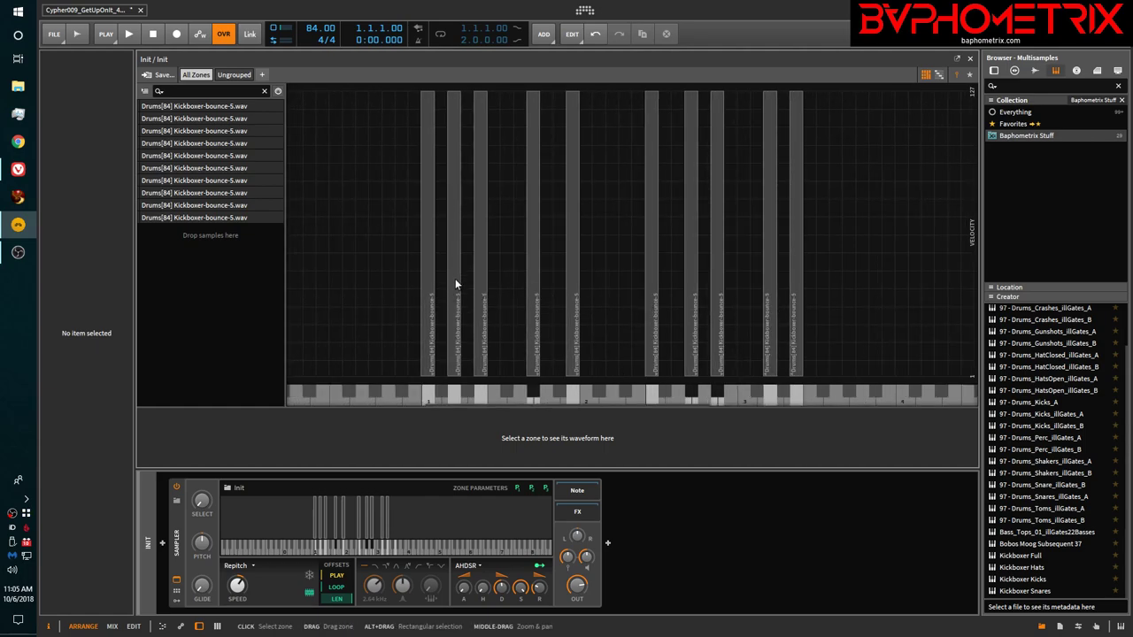
scroll(455, 280, "up", 2)
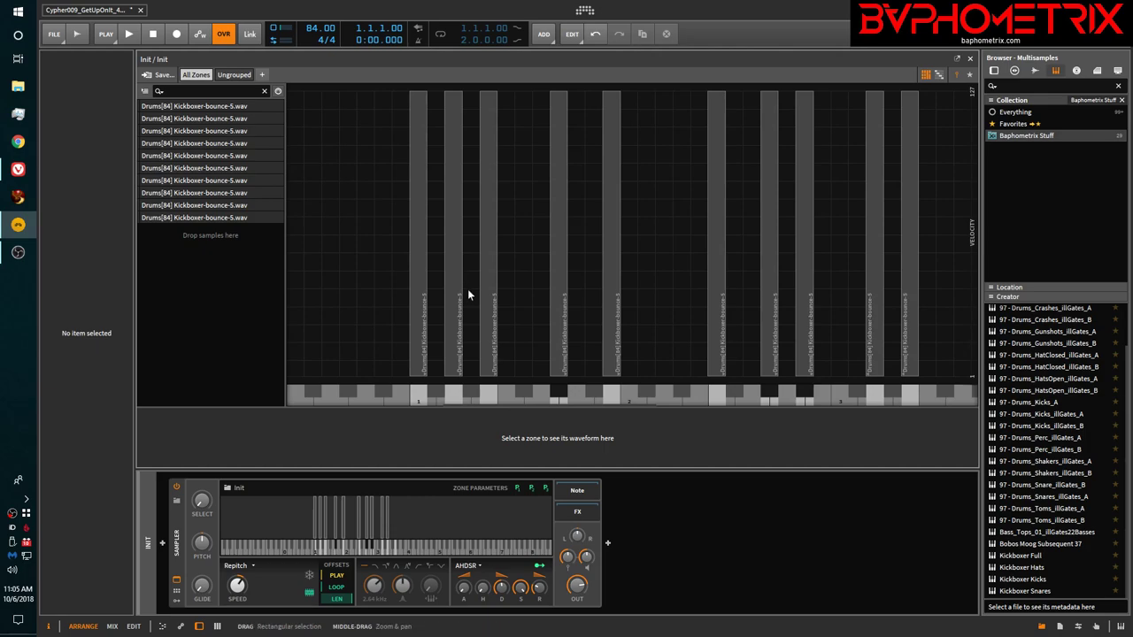
scroll(467, 289, "left", 3)
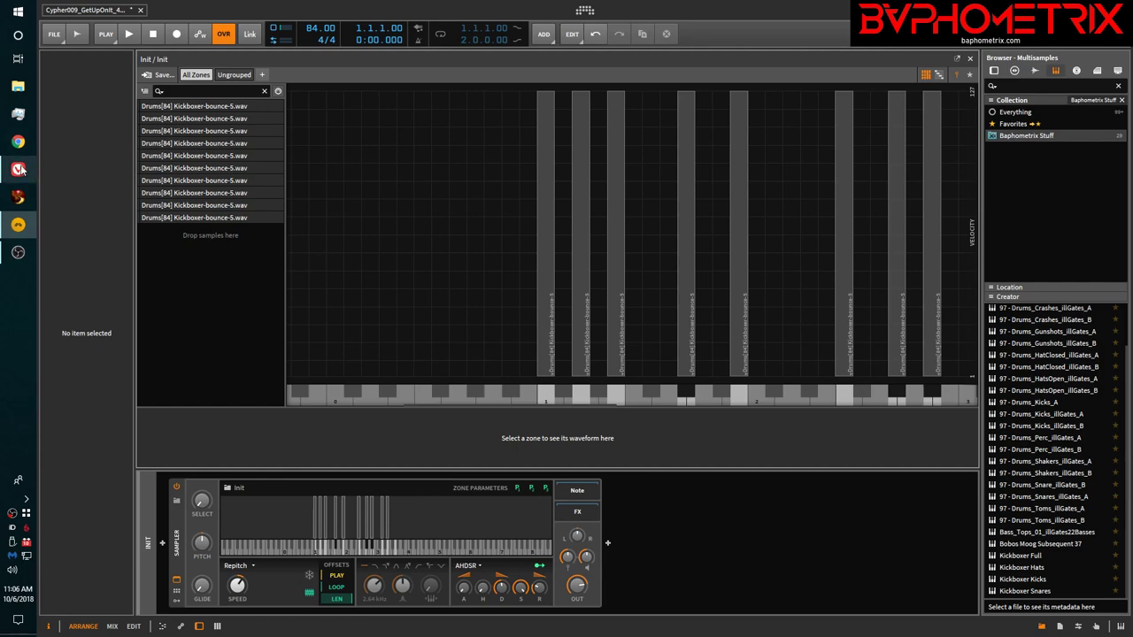
mouse_move(19, 169)
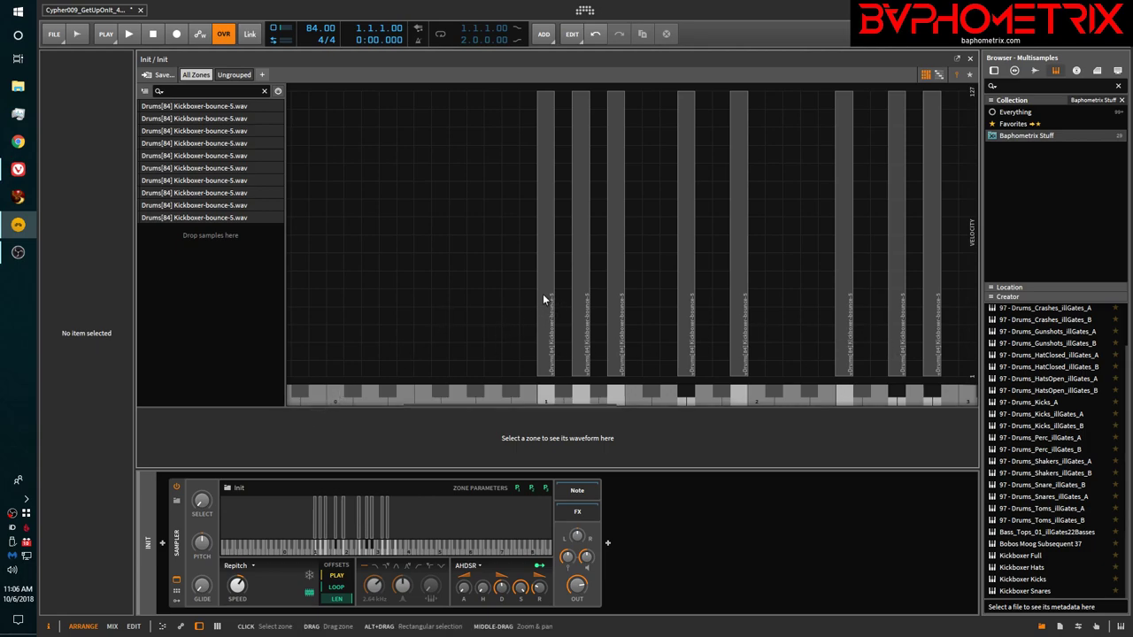
left_click_drag(546, 300, 337, 298)
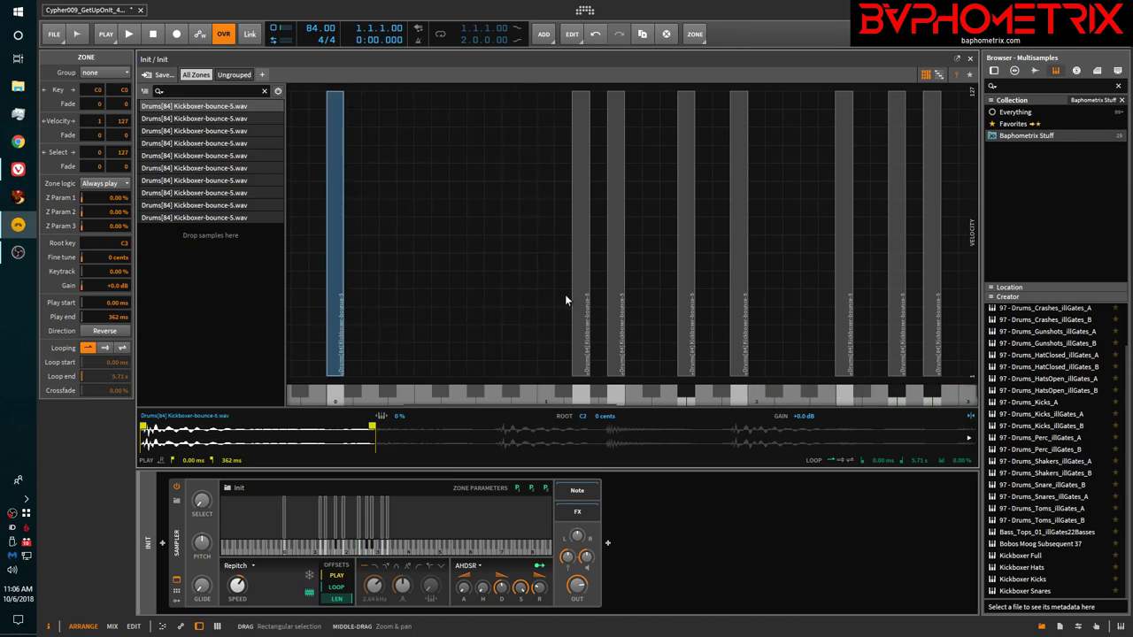
left_click_drag(578, 291, 357, 303)
left_click_drag(612, 302, 375, 305)
left_click_drag(683, 306, 393, 310)
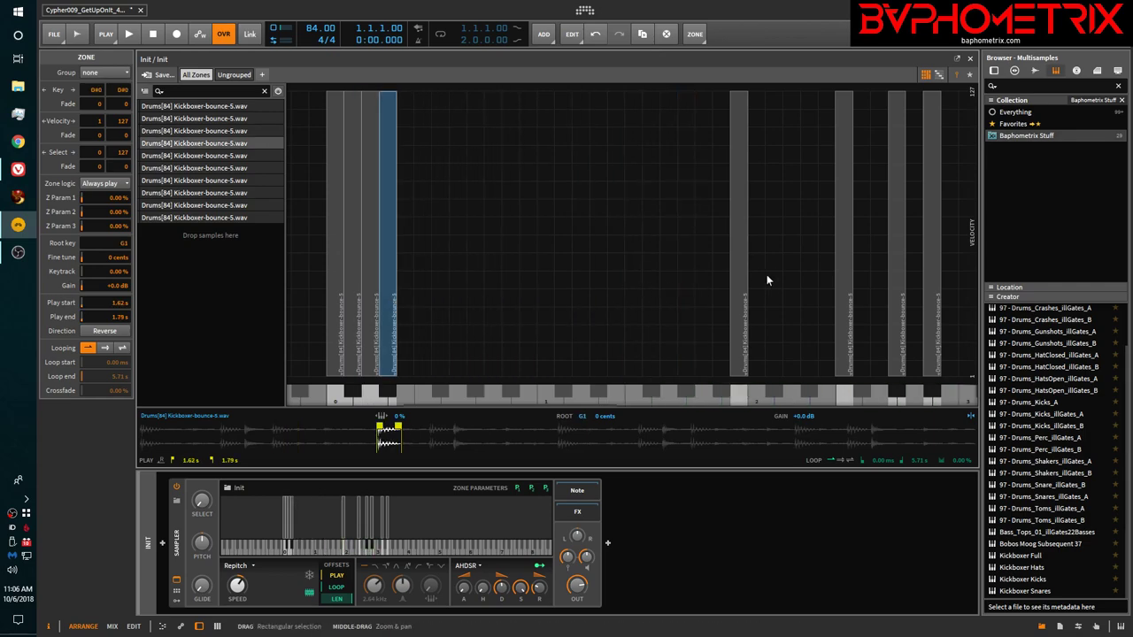
Move the next four zones down to keys E0, F0, F#0 and G0, directly after the D#0 zone.
left_click_drag(733, 284, 397, 304)
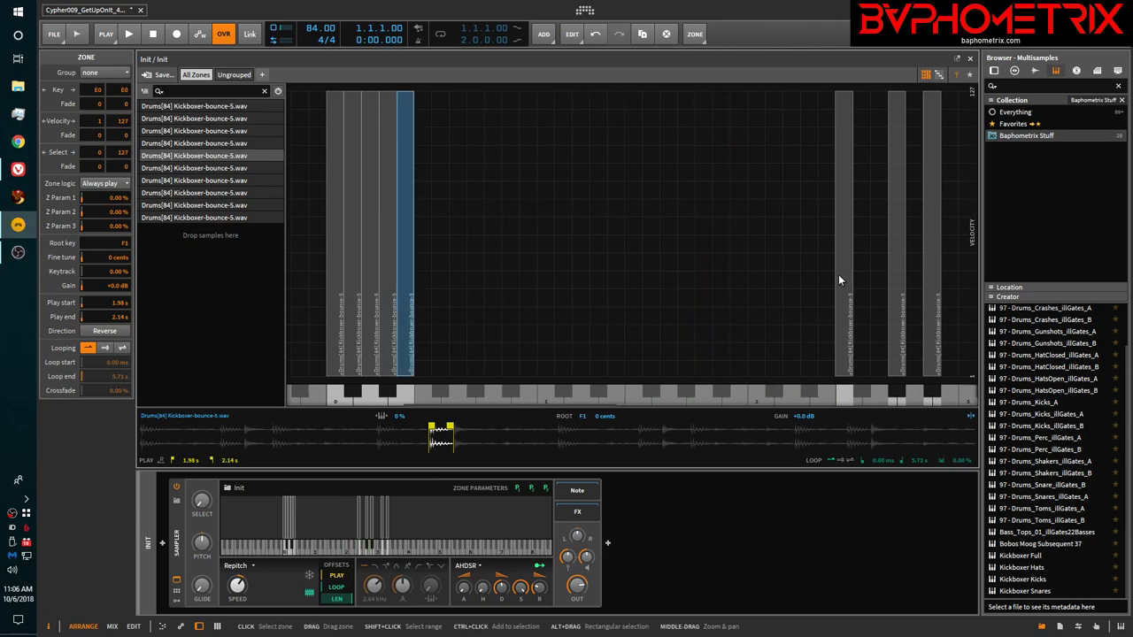
left_click_drag(843, 283, 429, 322)
left_click_drag(900, 290, 439, 340)
left_click_drag(930, 285, 462, 319)
Move the last two zones down to keys G#0 and A0 to close the gap in the zone map.
scroll(617, 324, "right", 3)
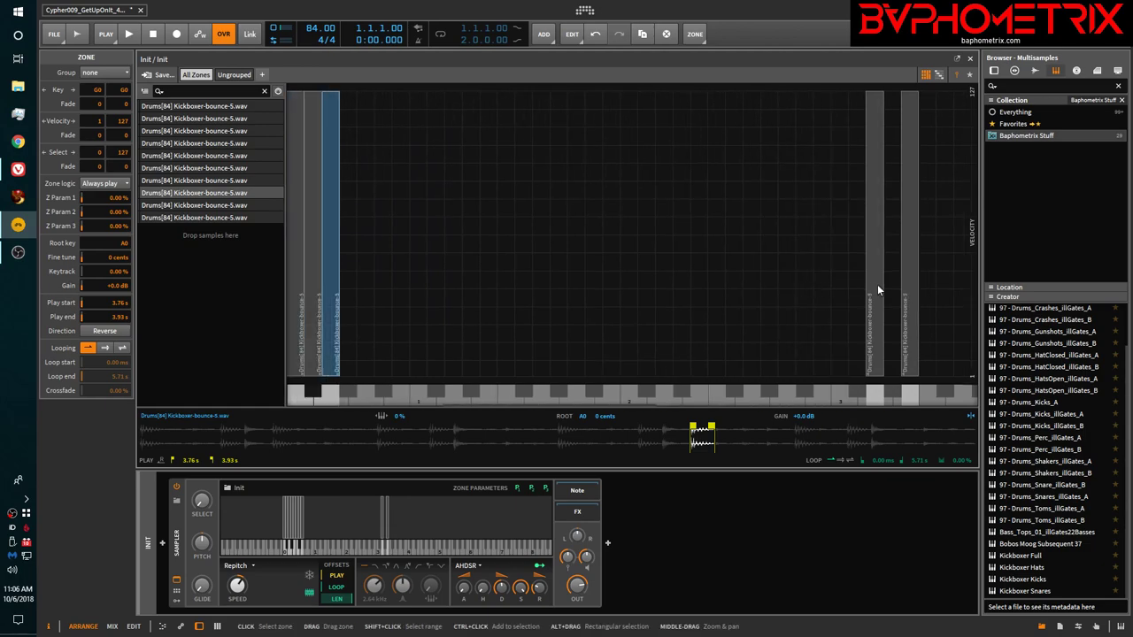
left_click_drag(875, 285, 356, 311)
left_click_drag(910, 272, 366, 279)
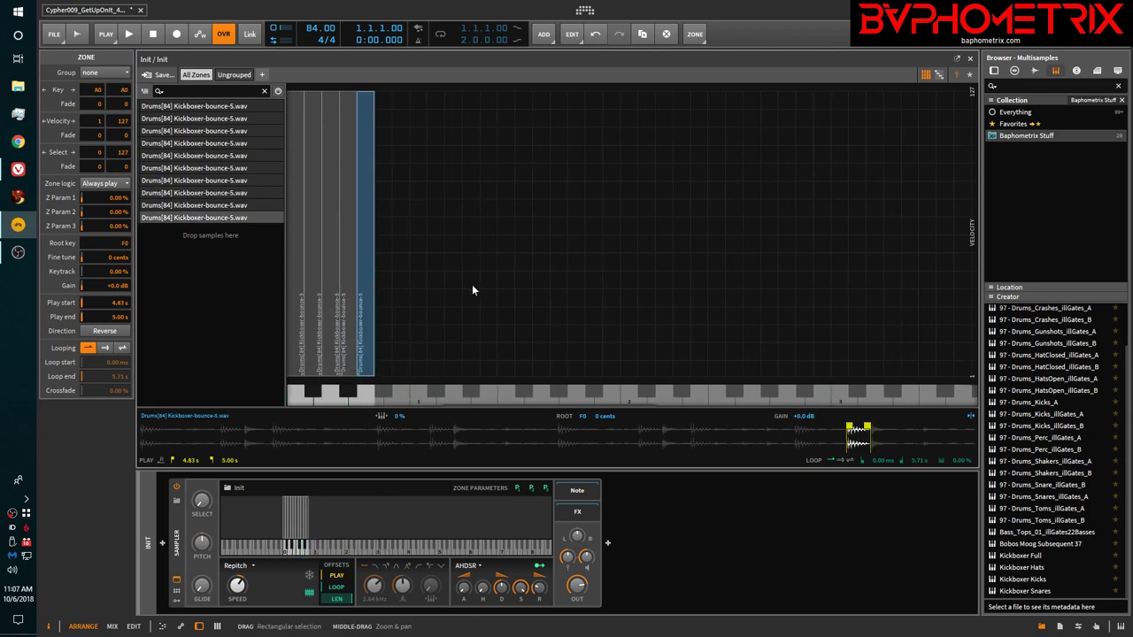
Review the packed zones across the keyboard, check them in the list view and return to the grid view.
scroll(471, 285, "down", 5)
scroll(471, 285, "up", 1)
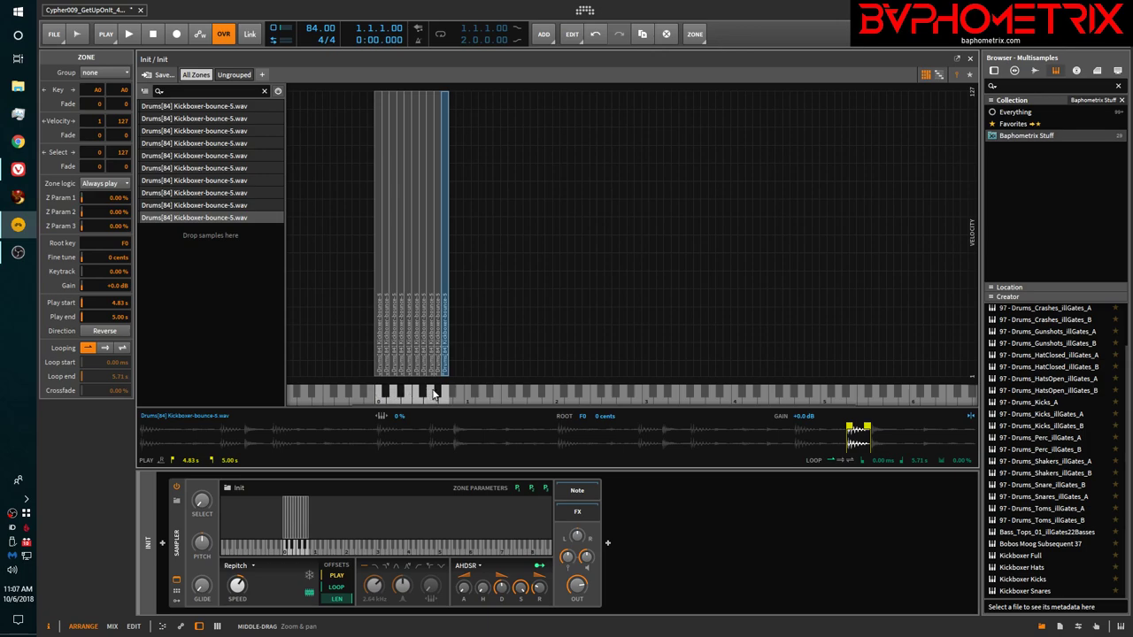
left_click(940, 78)
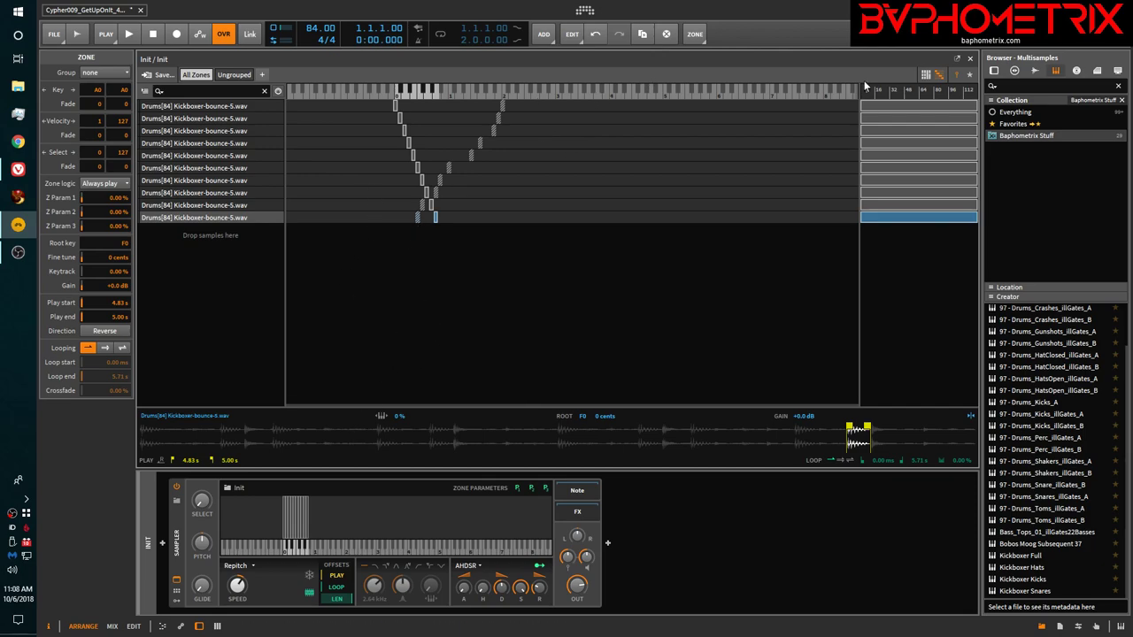
left_click(924, 76)
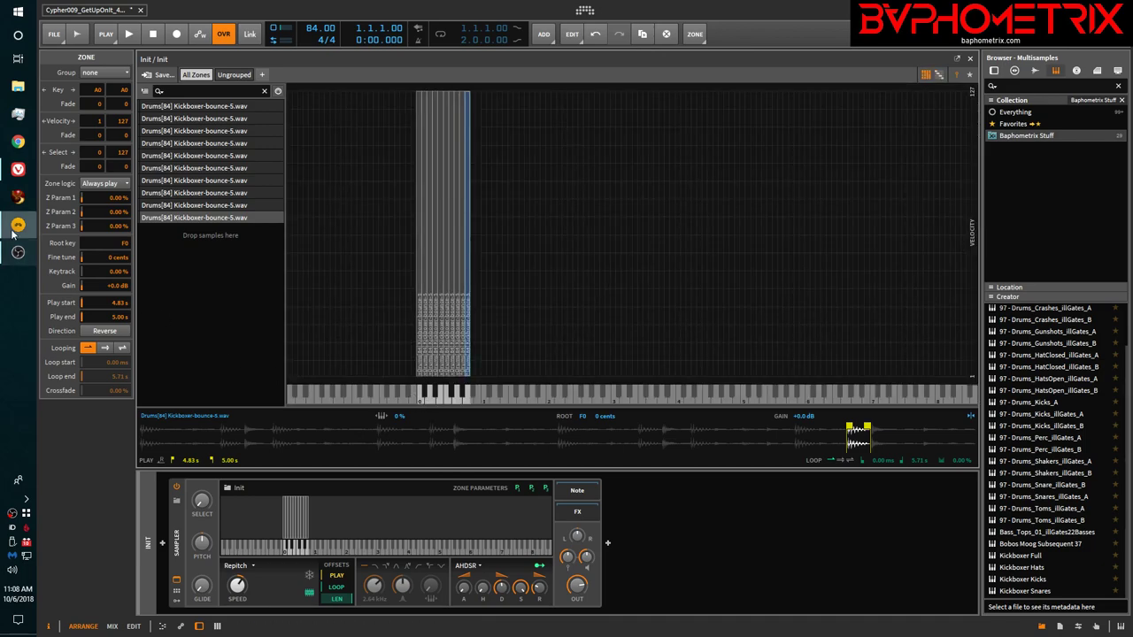
Switch to the Vivaldi browser, open The Bitwig Handbook document and go to its section on creating a "DrumPad 97".
left_click(17, 170)
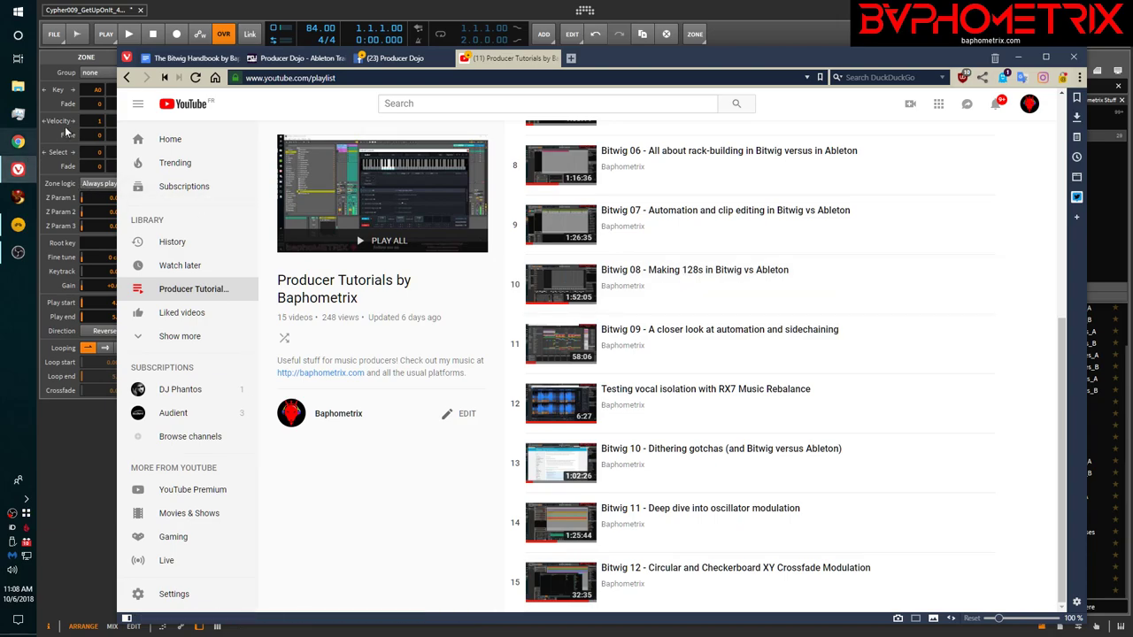
left_click(176, 59)
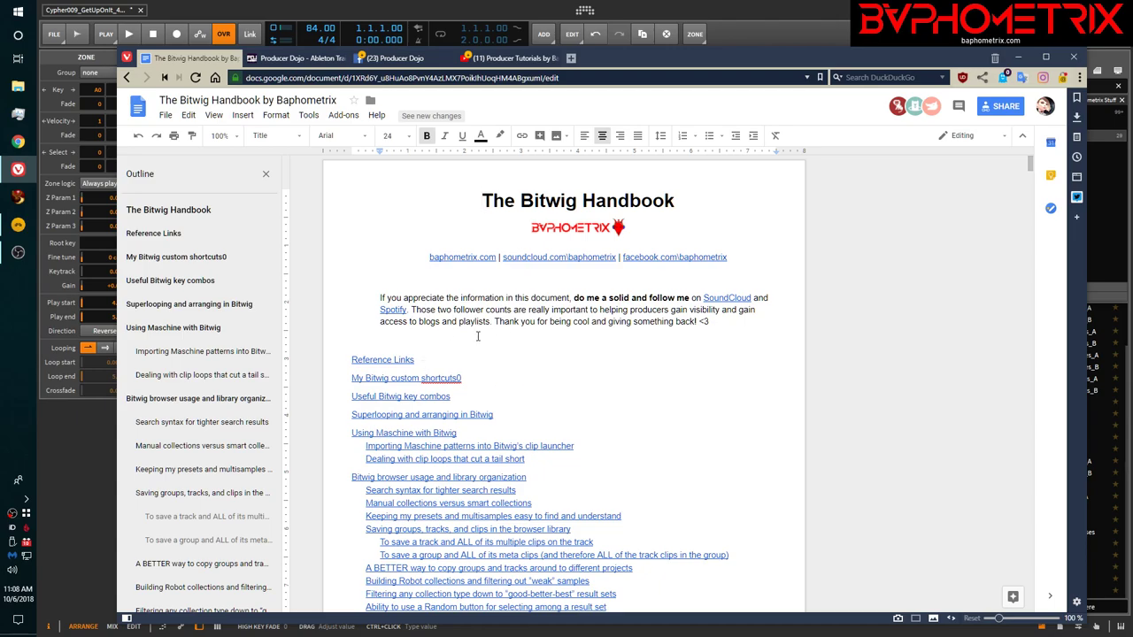
scroll(477, 337, "down", 4)
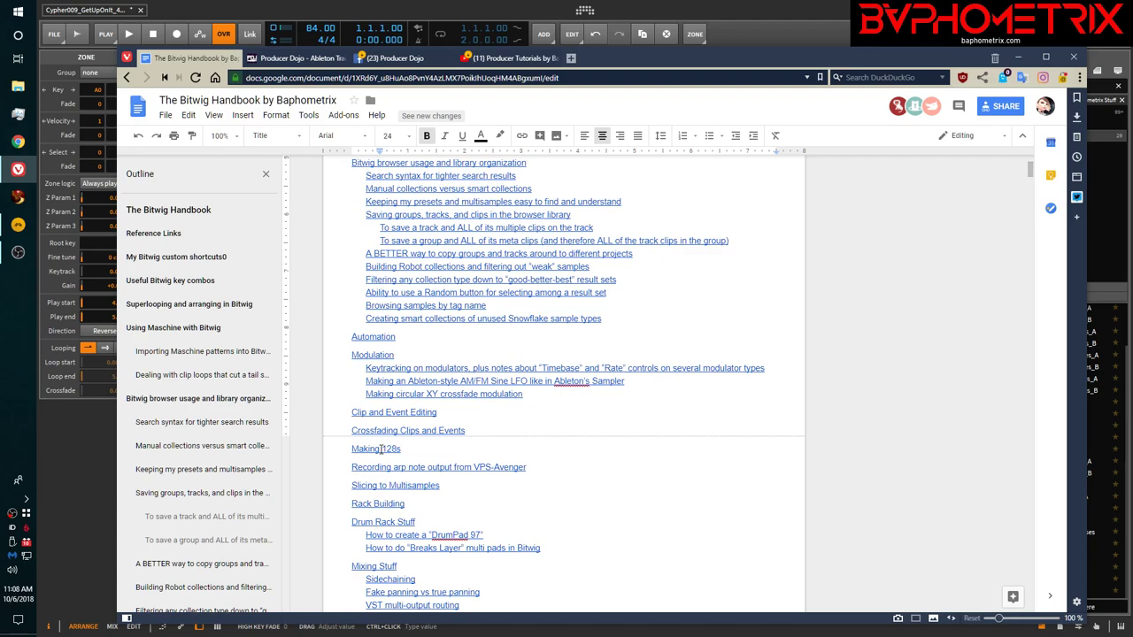
scroll(424, 467, "down", 1)
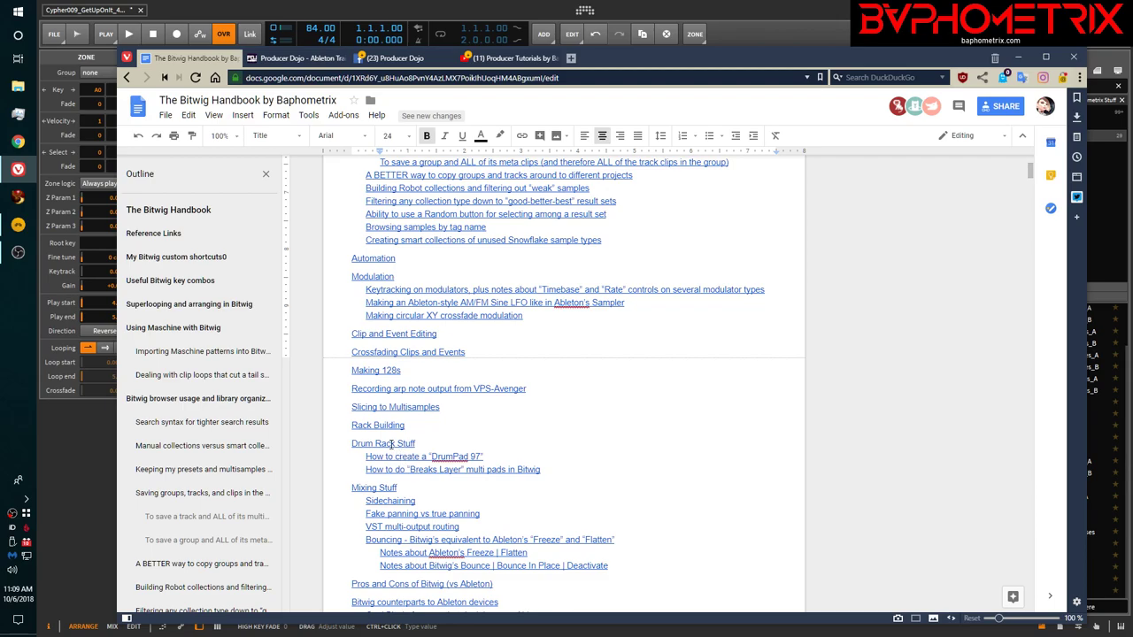
left_click(390, 446)
left_click(389, 461)
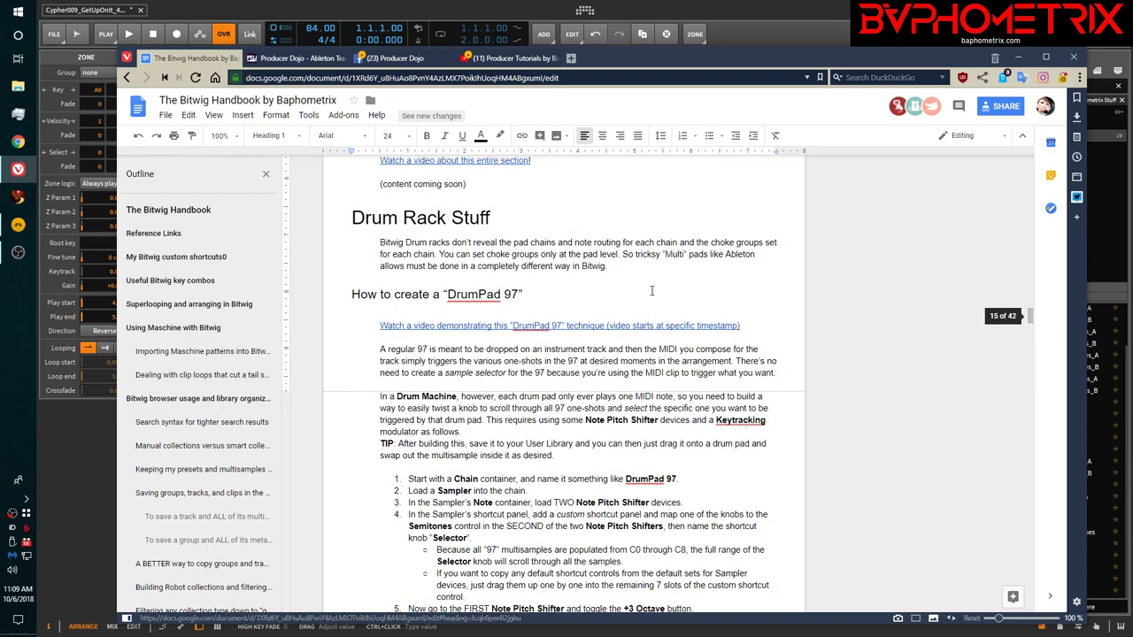
Read through the "DrumPad 97" build instructions, check the Producer Tutorials playlist on YouTube and return to the handbook.
scroll(657, 267, "down", 2)
scroll(588, 272, "down", 1)
scroll(590, 307, "up", 2)
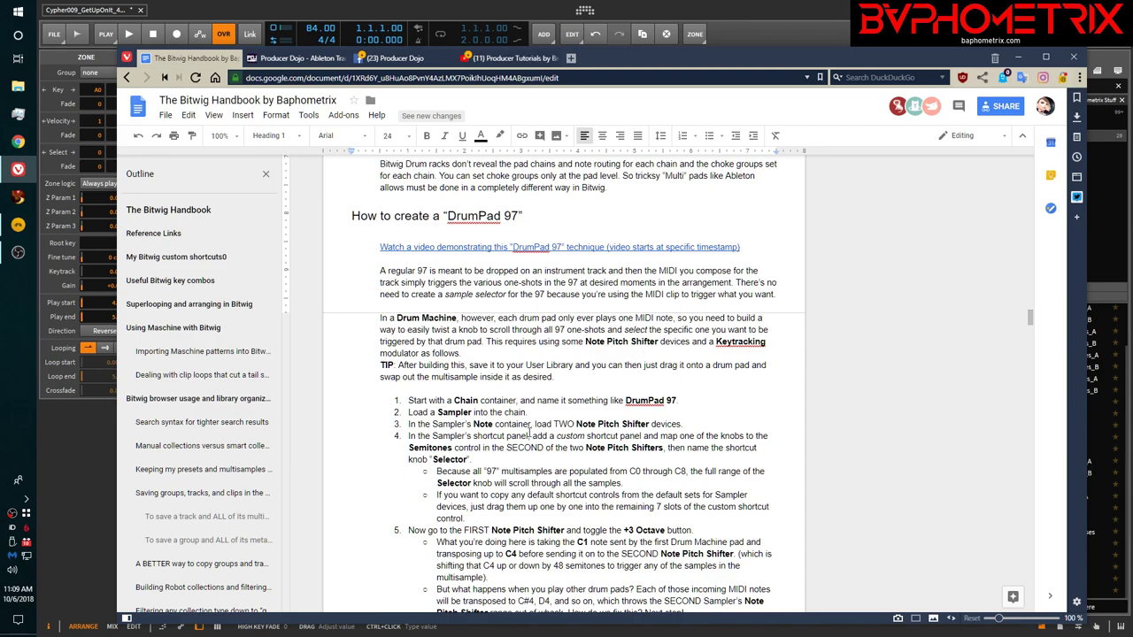
scroll(513, 462, "down", 1)
scroll(514, 462, "down", 5)
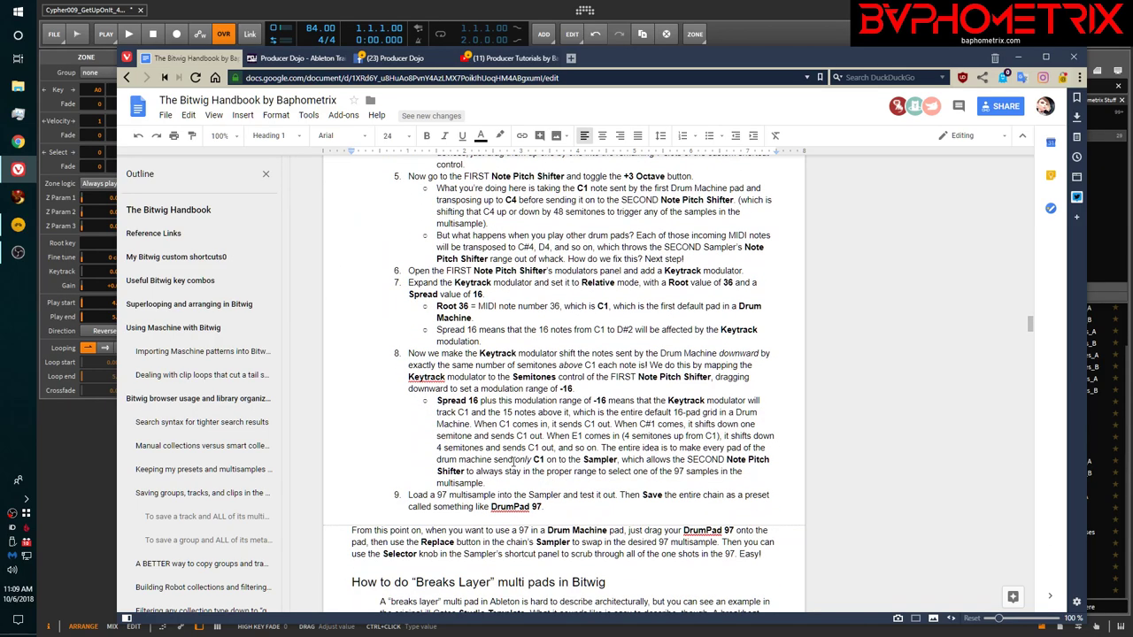
scroll(513, 462, "up", 1)
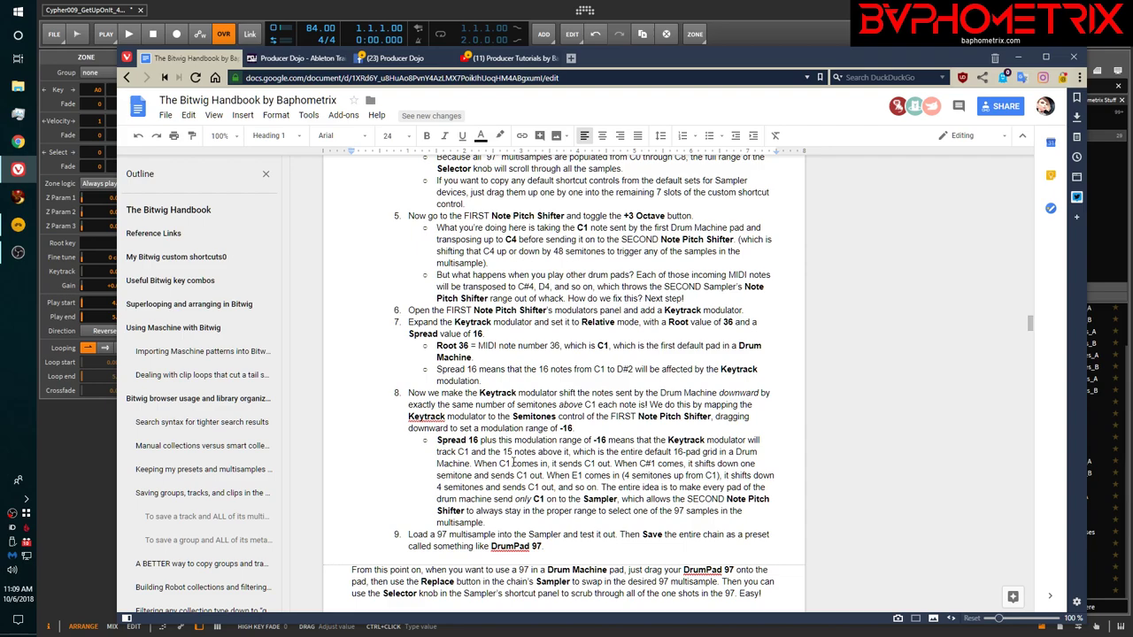
scroll(514, 462, "up", 3)
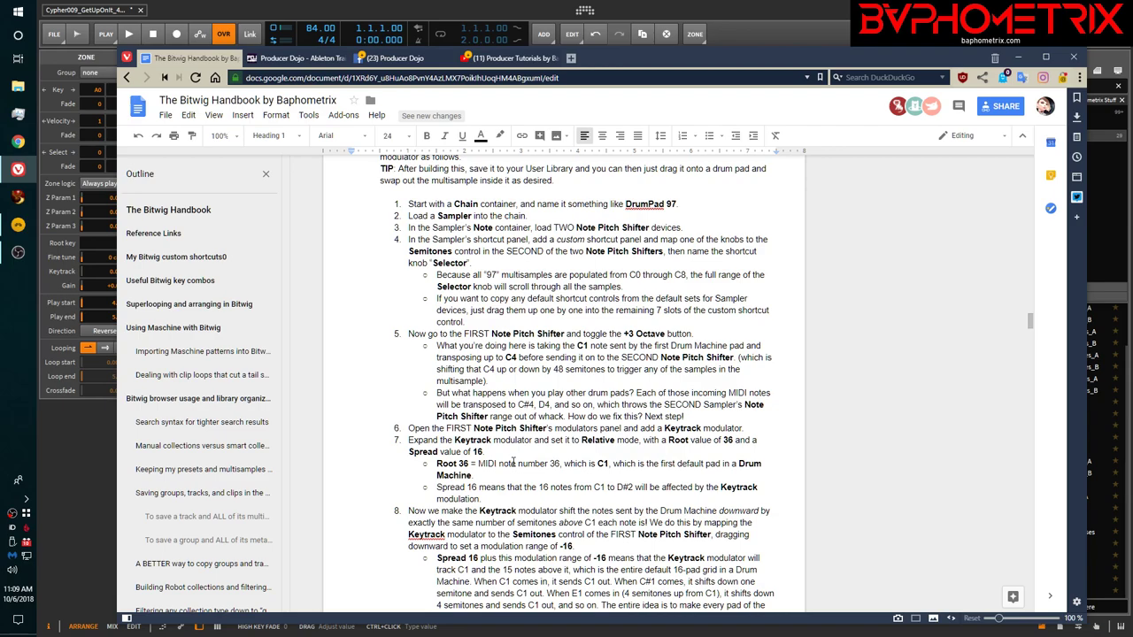
scroll(514, 462, "up", 5)
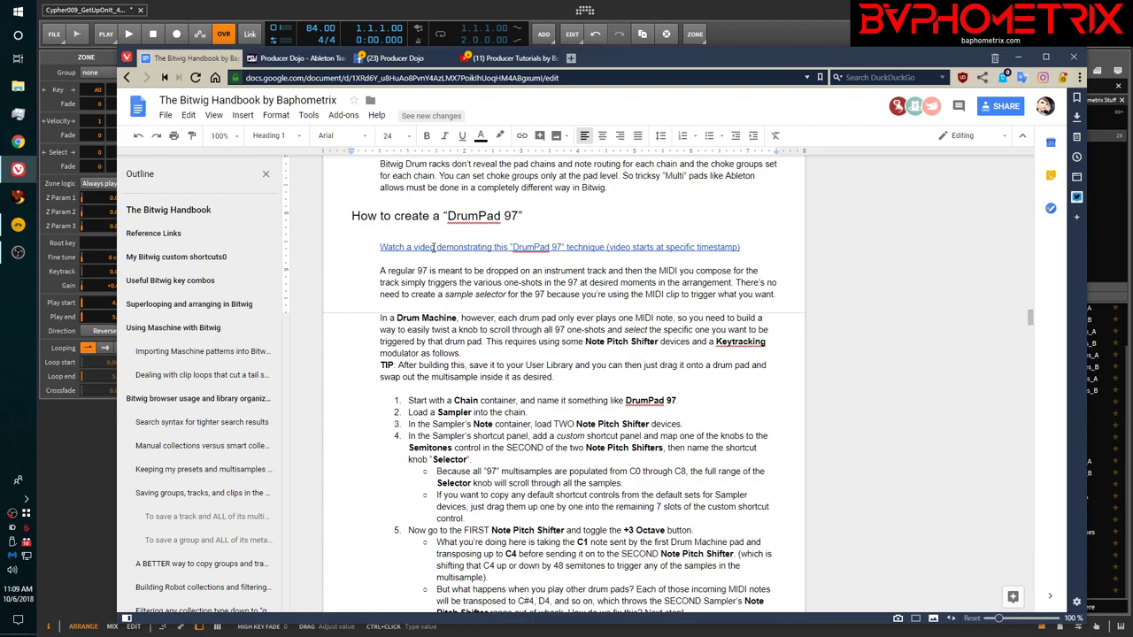
left_click(514, 58)
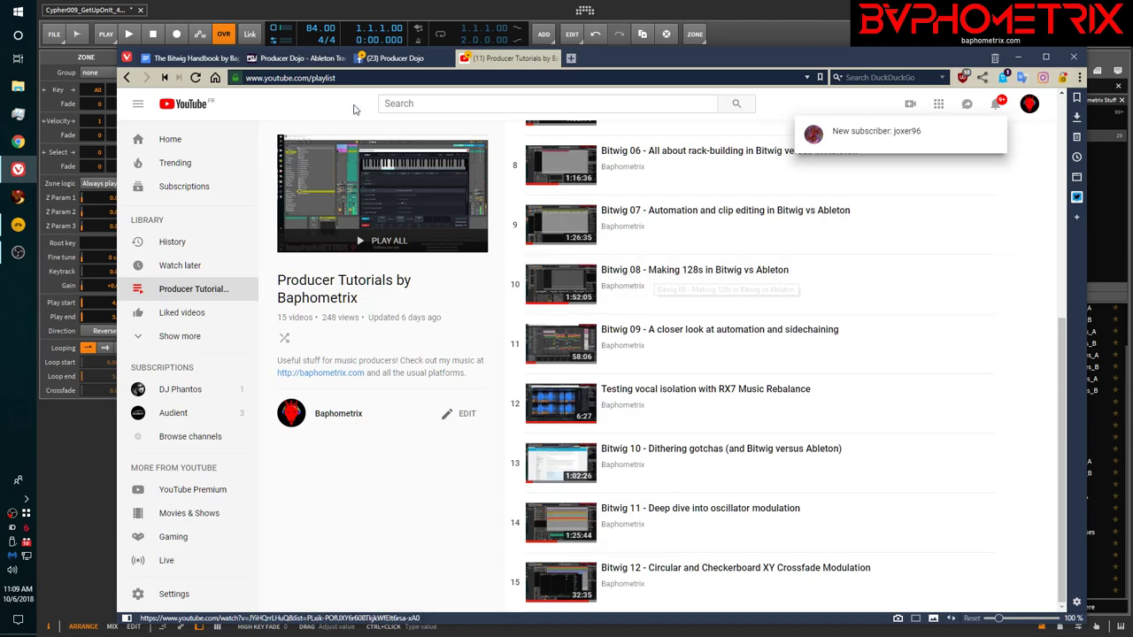
left_click(193, 57)
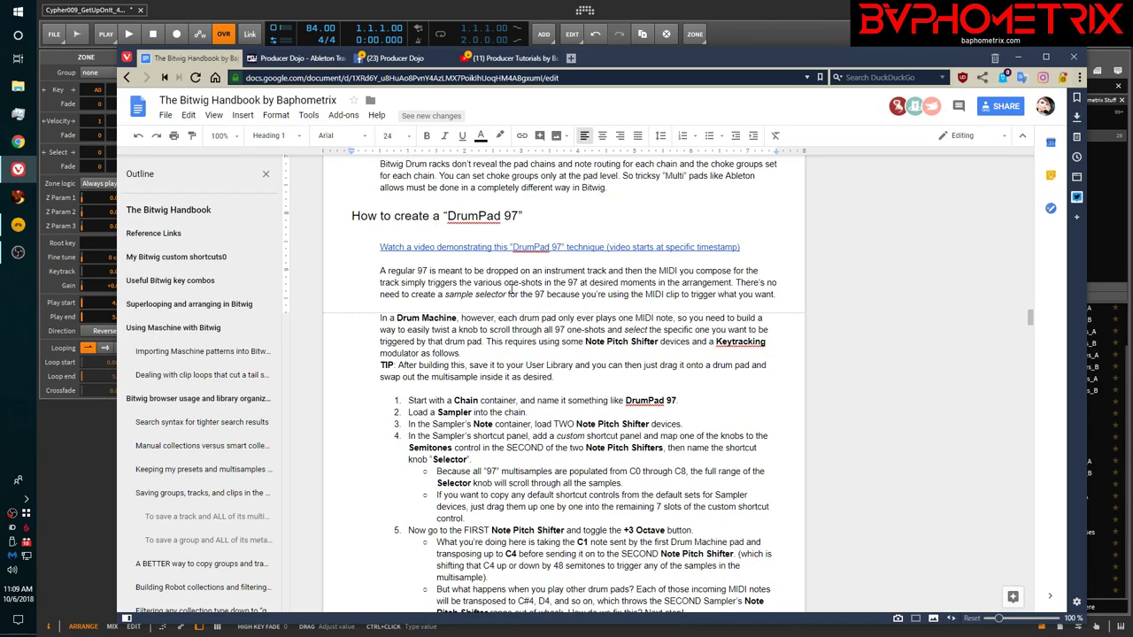
Read through the "DrumPad 97" build instructions in the handbook and switch back to Bitwig Studio.
scroll(528, 410, "down", 1)
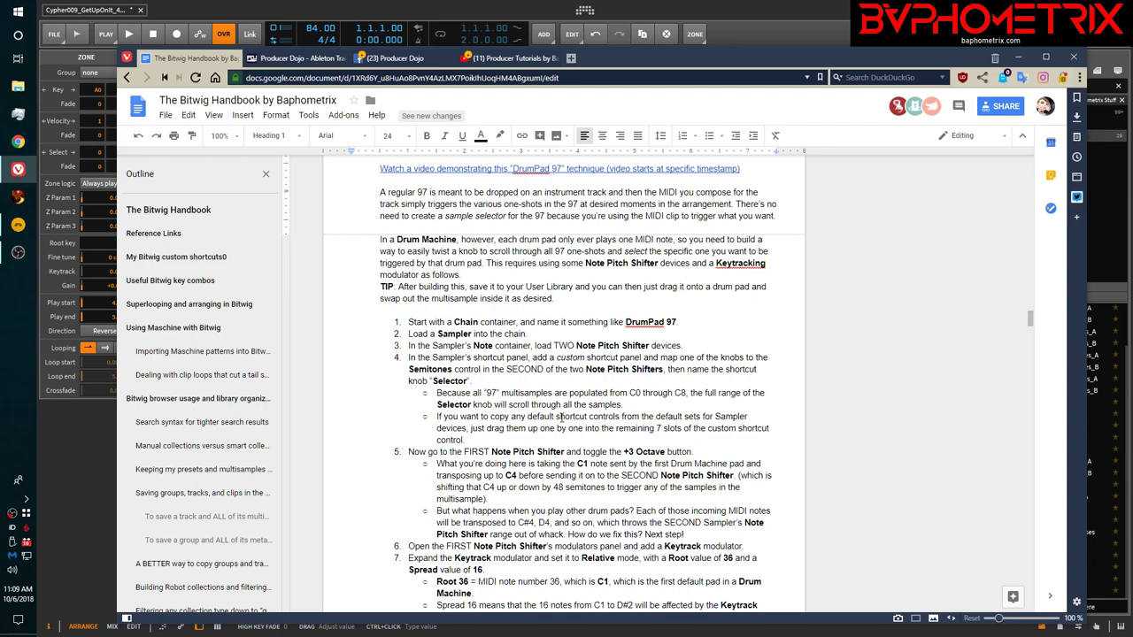
scroll(566, 411, "up", 1)
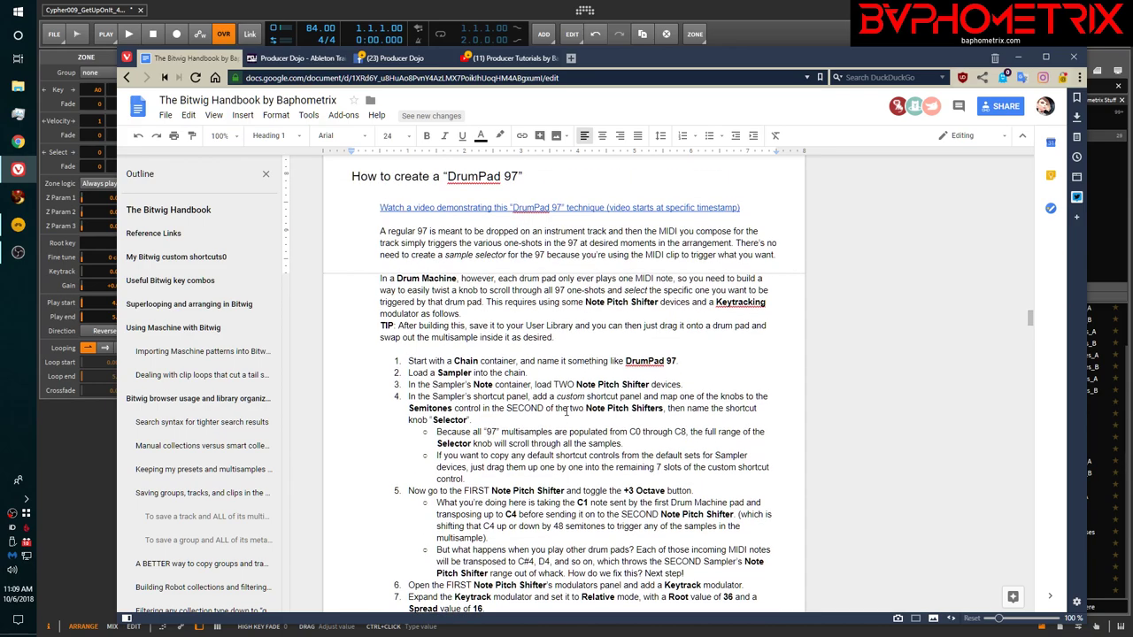
left_click(740, 9)
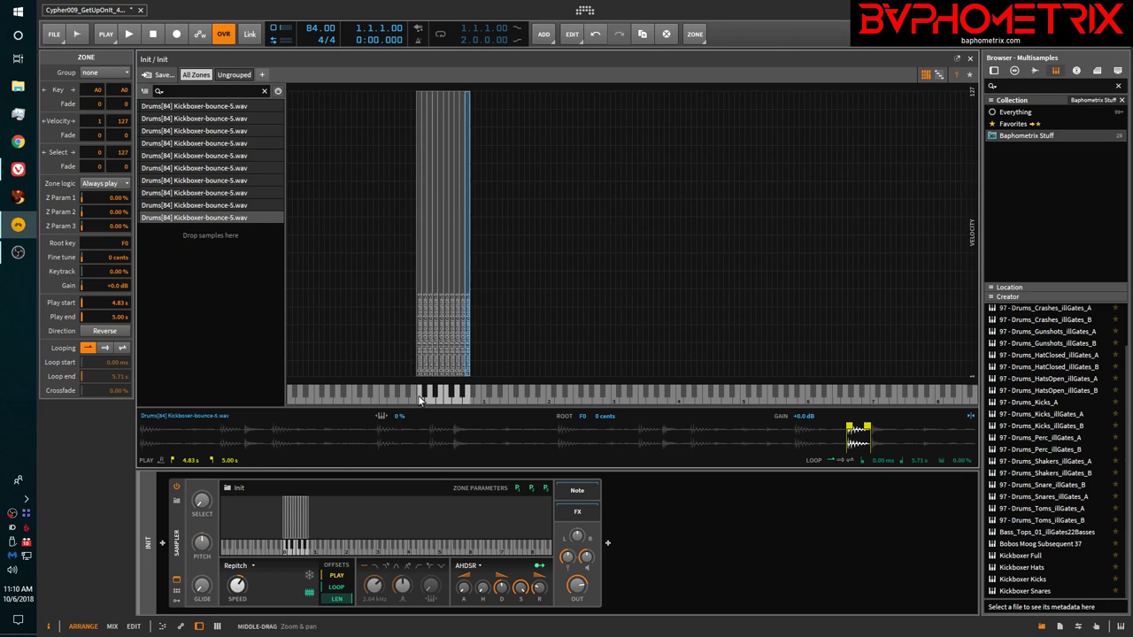
View the Save Multisample to Library form, cancel without saving, and inspect the metadata of the saved Kickboxer Kicks multisample.
left_click(149, 77)
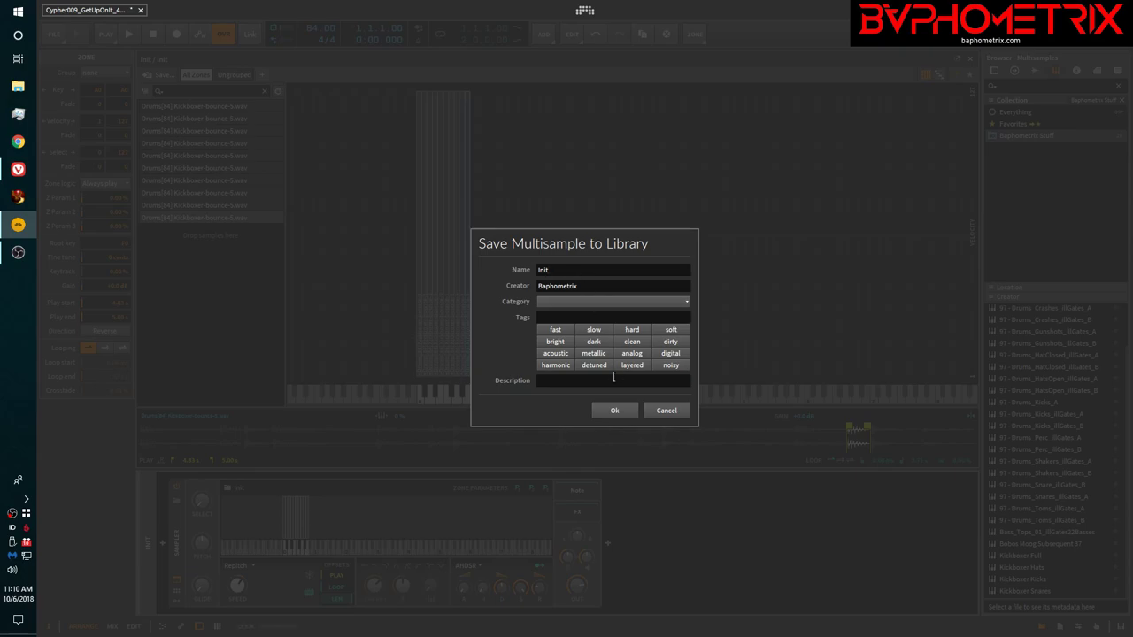
left_click(669, 414)
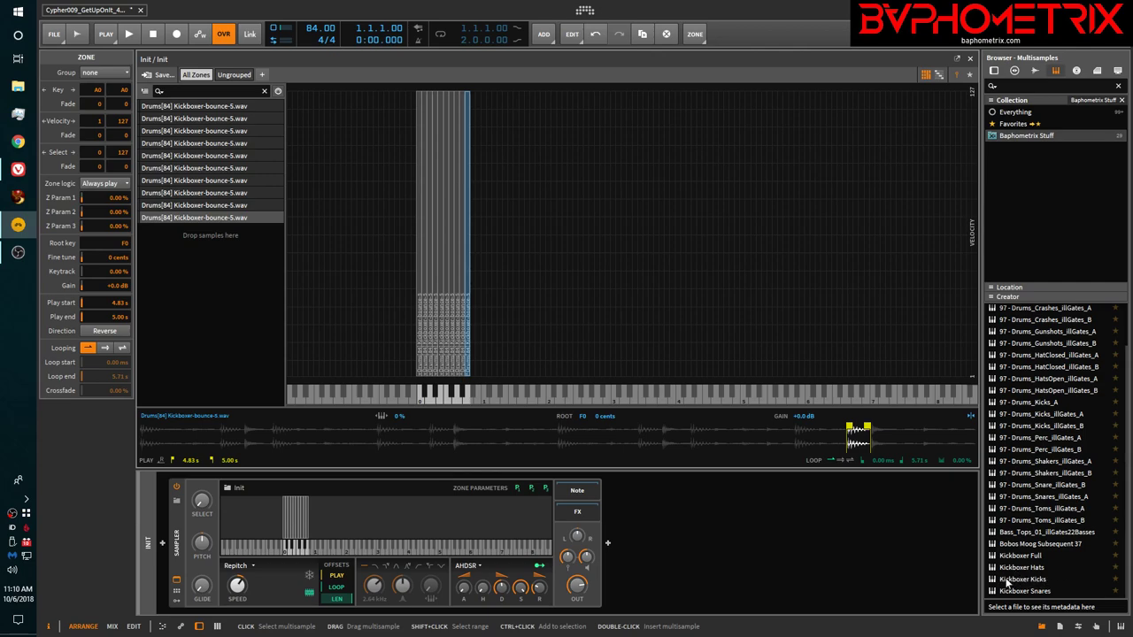
left_click(1033, 581)
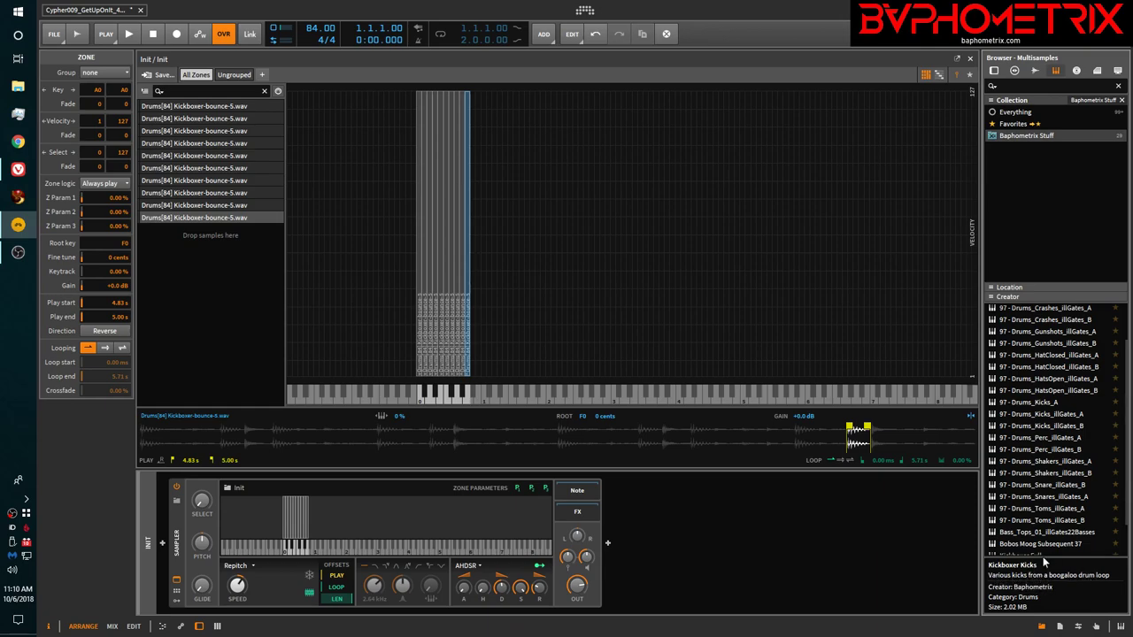
scroll(1034, 537, "down", 2)
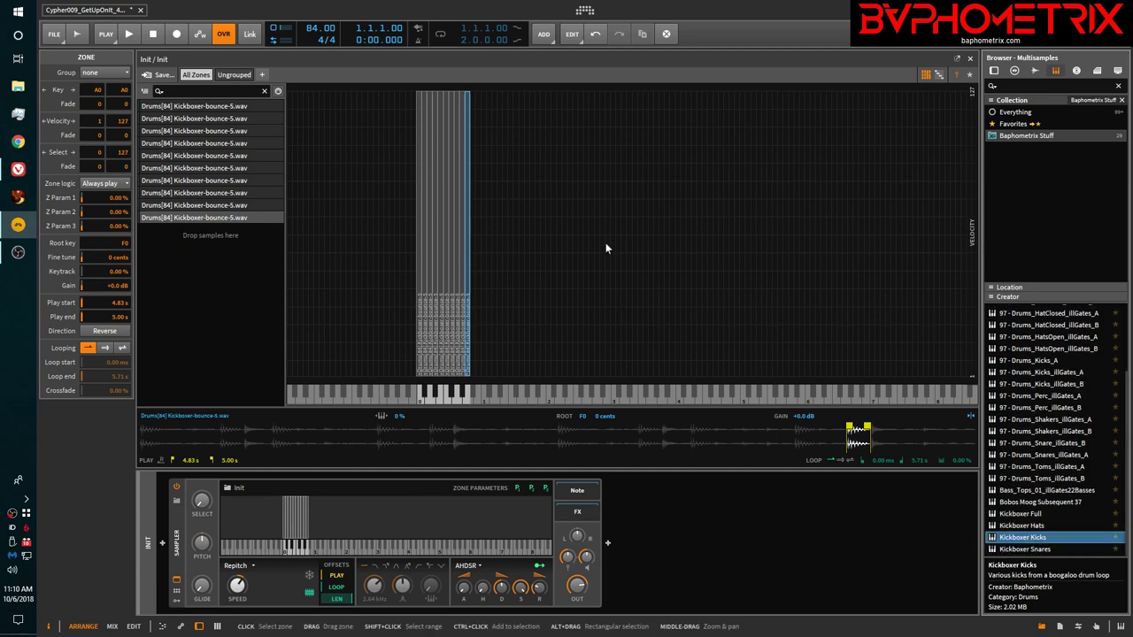
Clear the current multisample from the Sampler and load the Kickboxer Kicks multisample from the library.
right_click(608, 213)
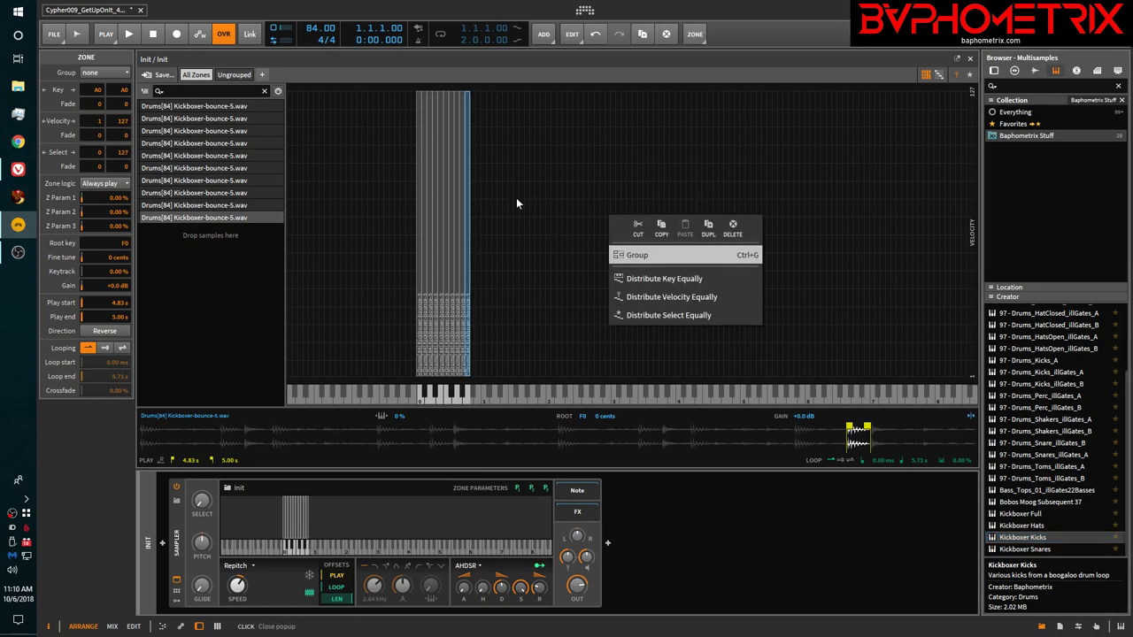
left_click(210, 280)
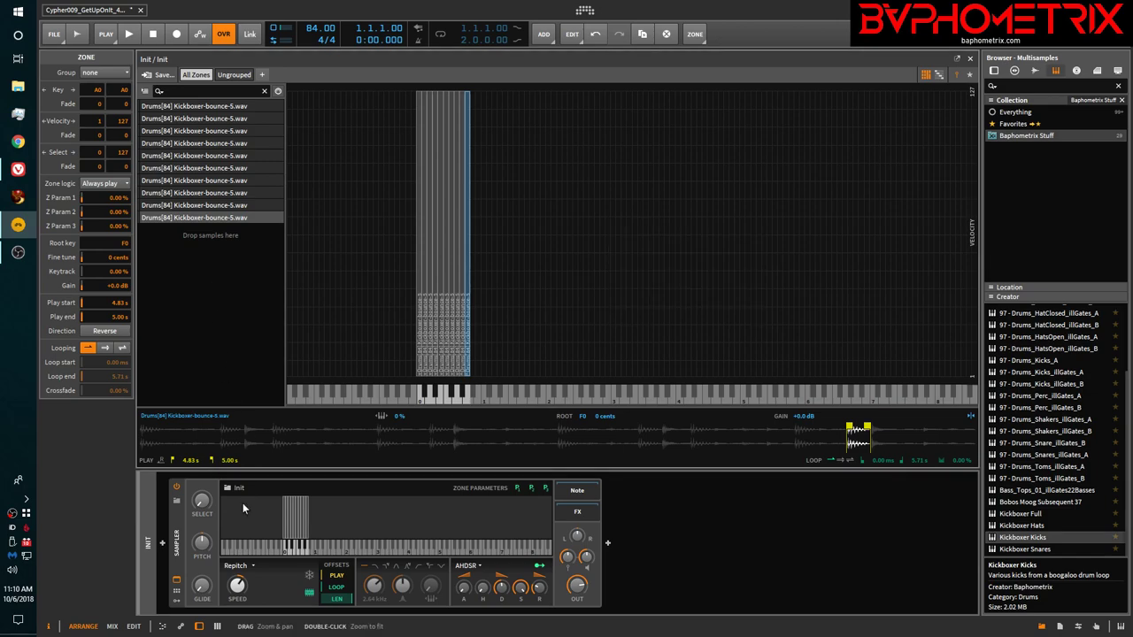
left_click(393, 540)
left_click(396, 534)
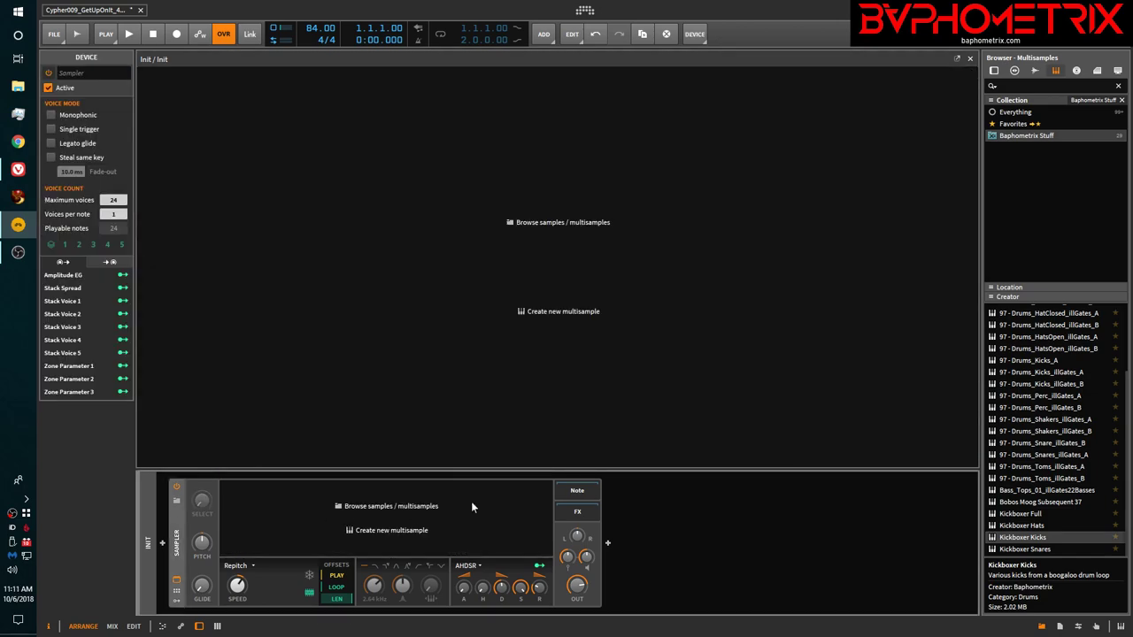
left_click_drag(1031, 537, 451, 506)
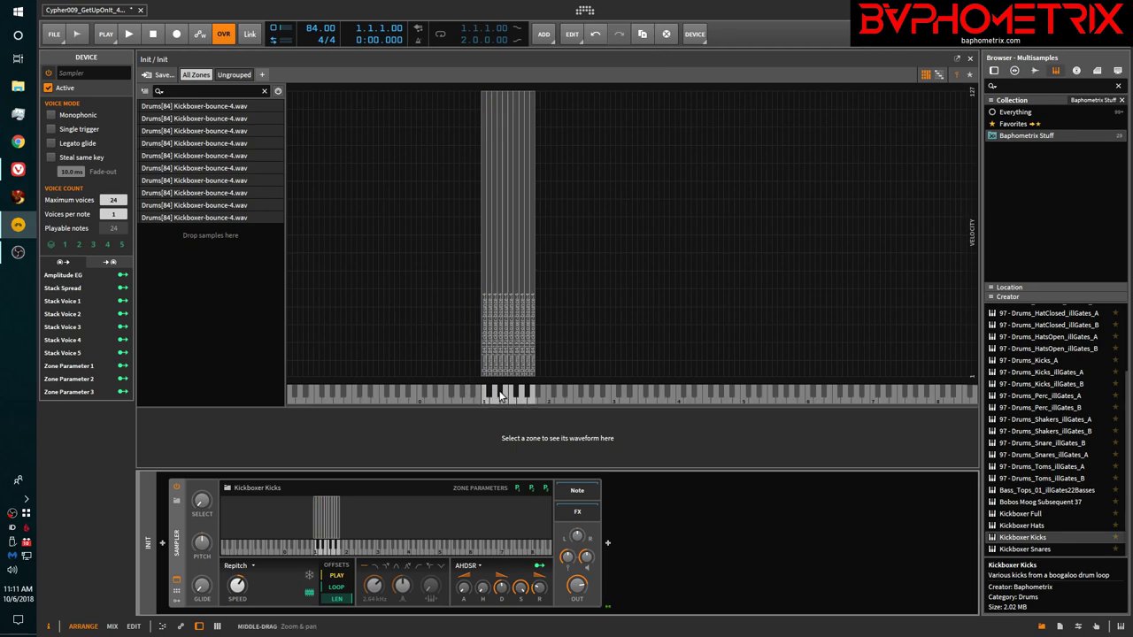
Audition the Kickboxer Kicks zones one after another on the zone keyboard, starting at C1.
scroll(493, 320, "up", 5)
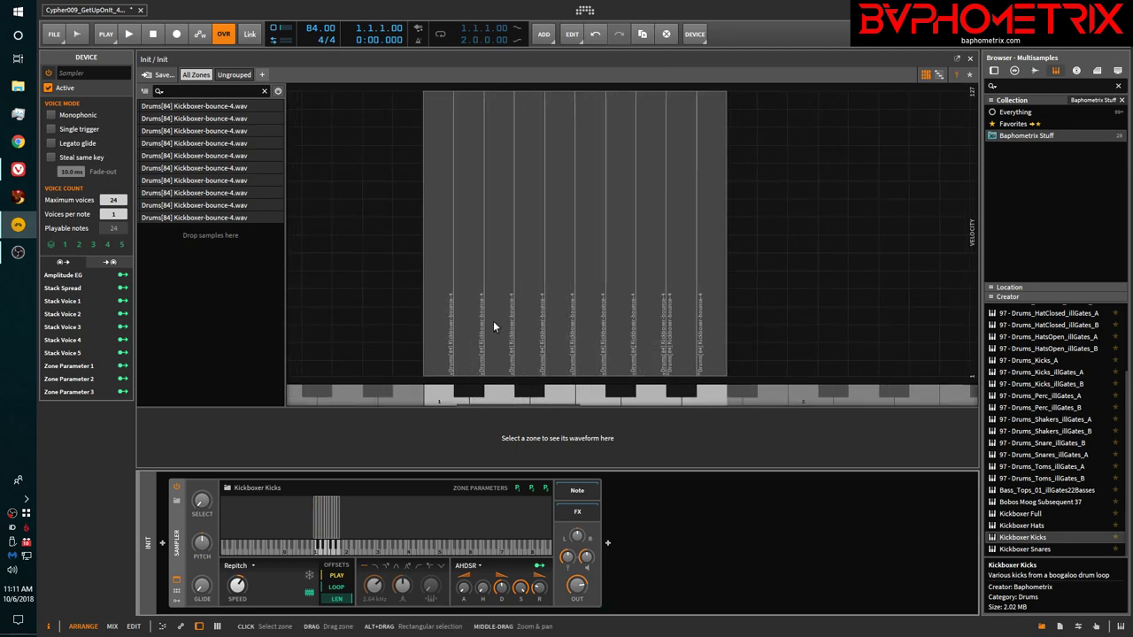
left_click(432, 393)
left_click(432, 398)
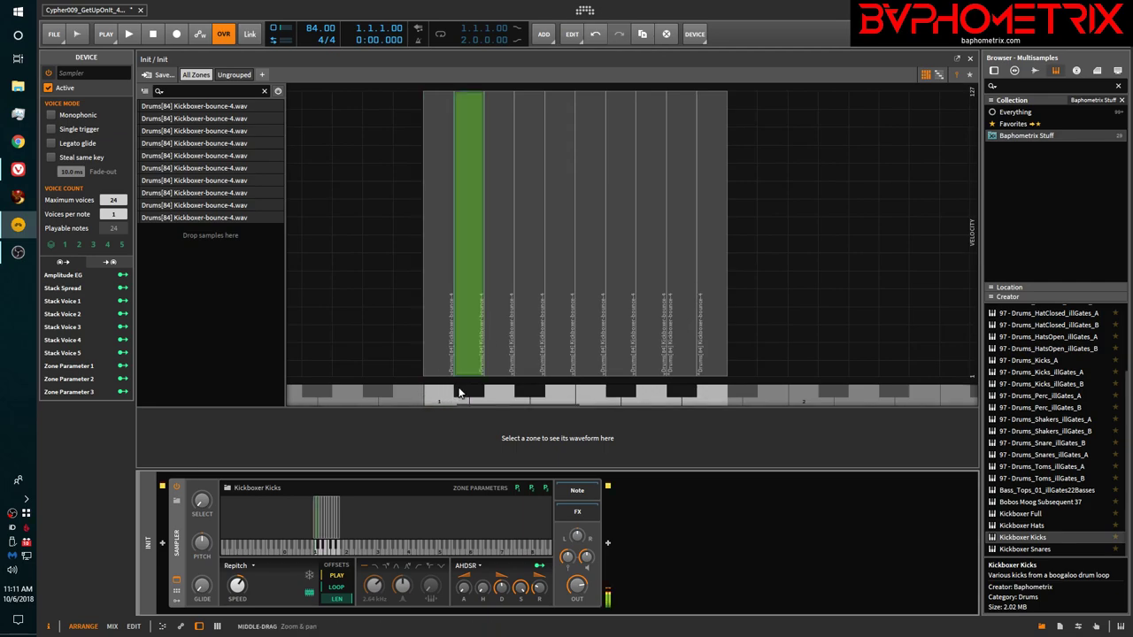
left_click(502, 396)
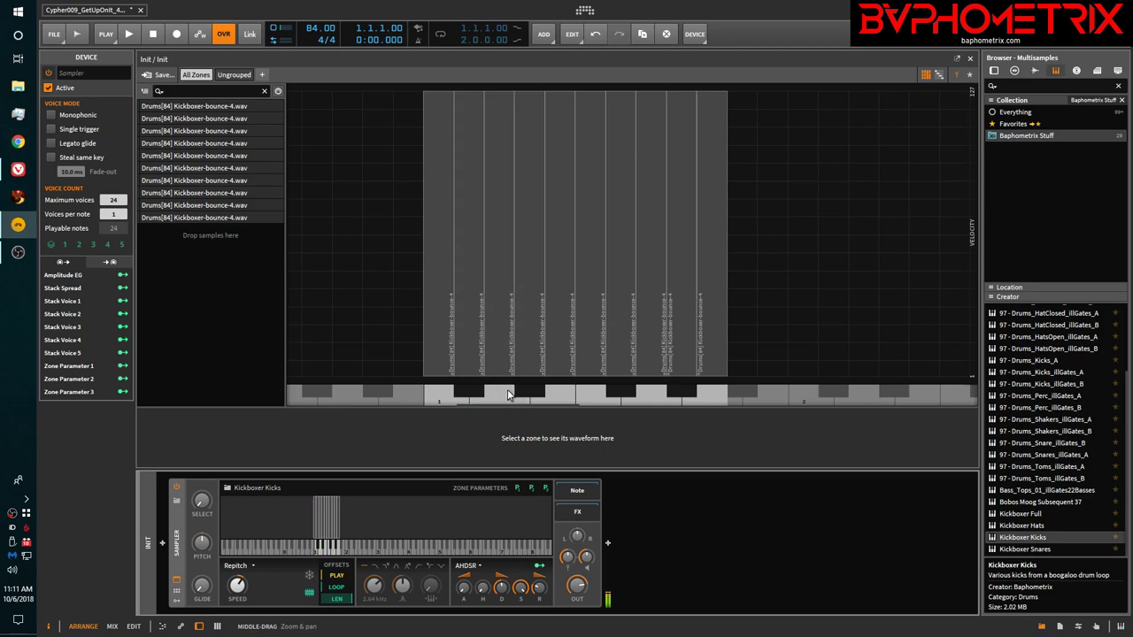
left_click(558, 394)
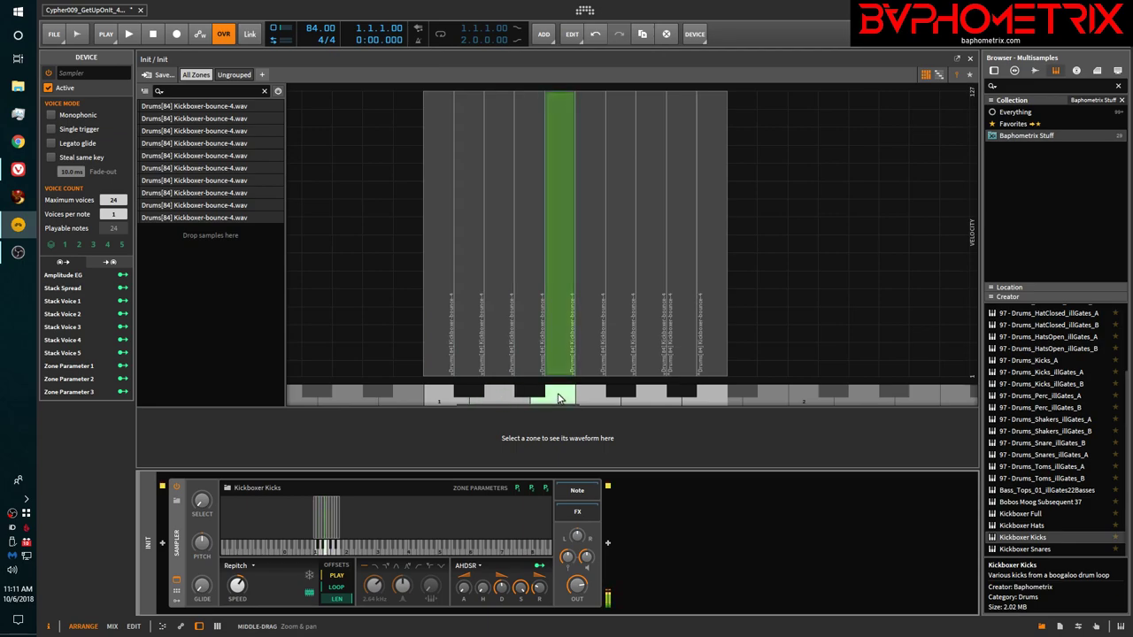
left_click(589, 397)
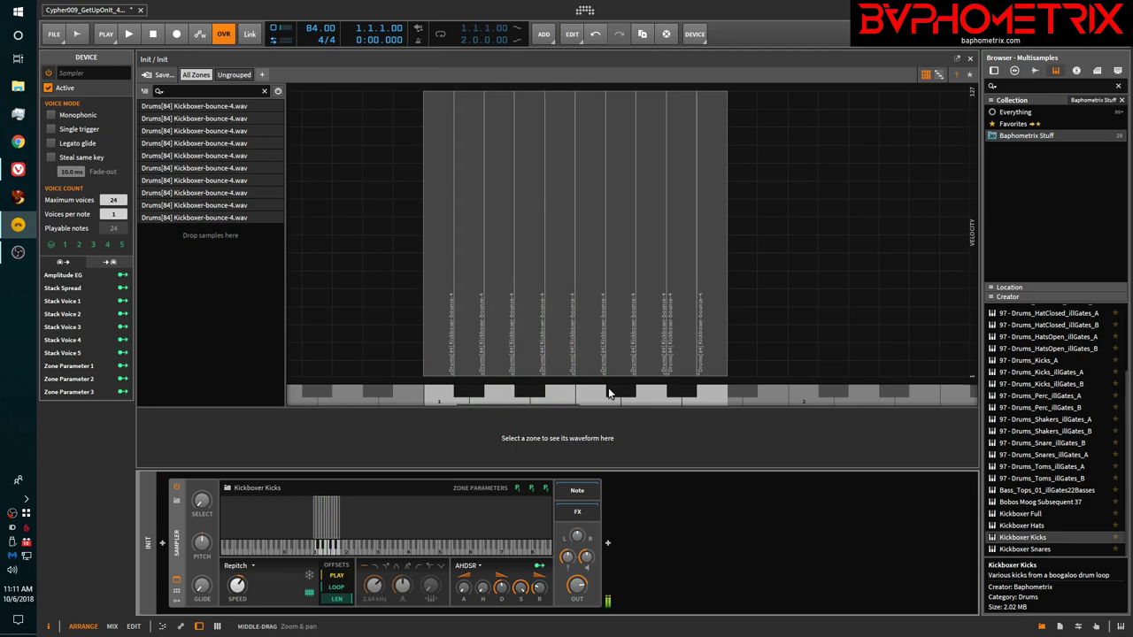
left_click(647, 396)
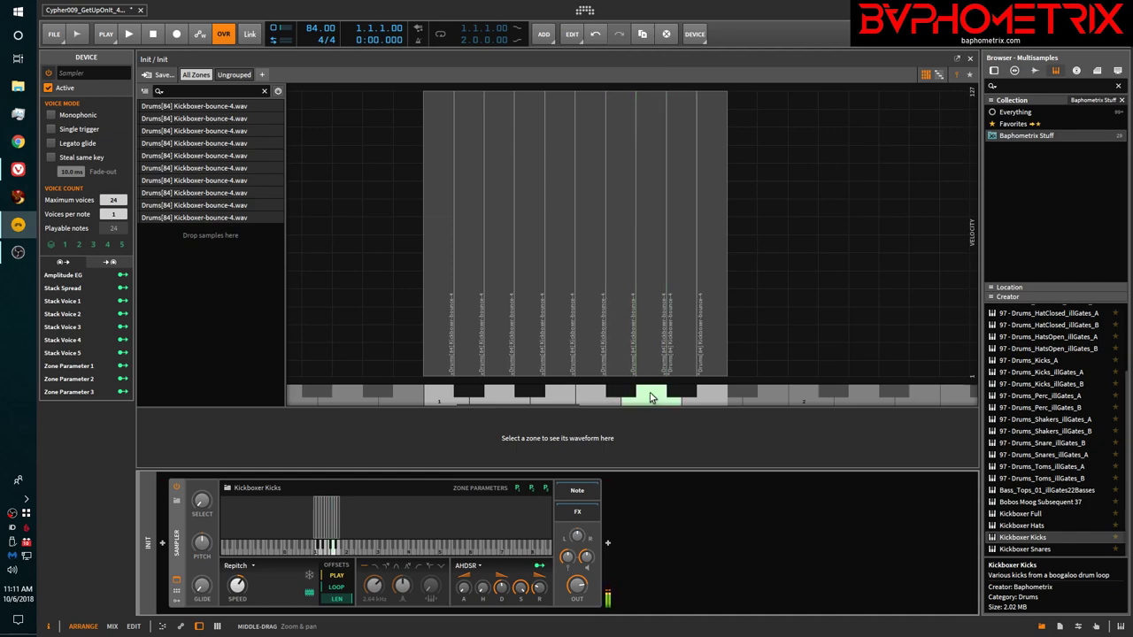
left_click(681, 395)
left_click(709, 395)
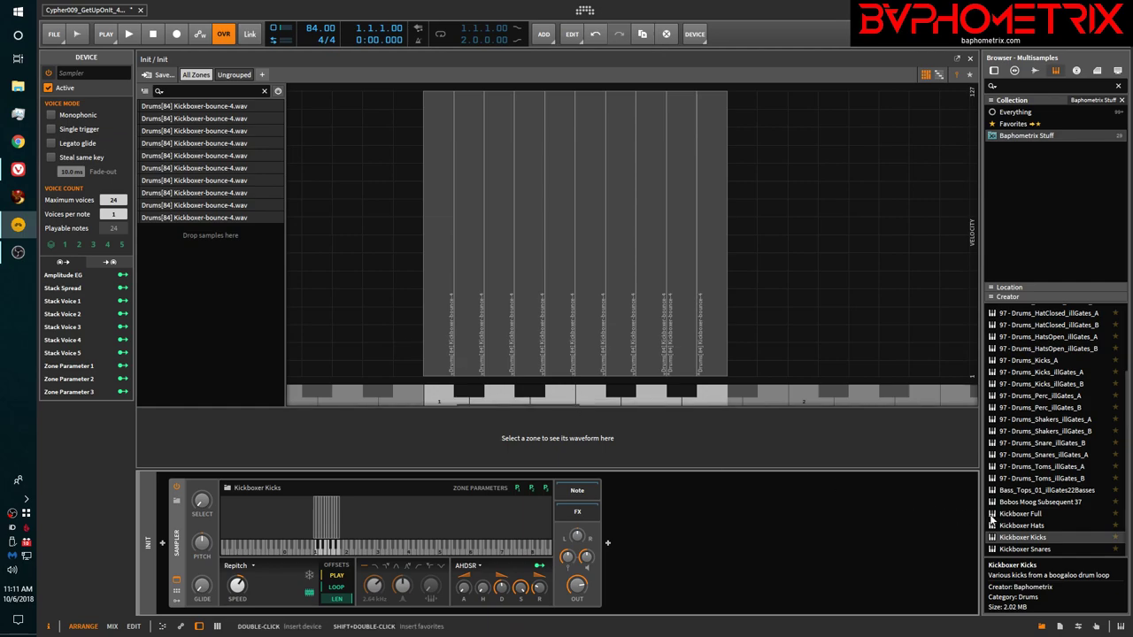
Load the Kickboxer Full multisample into the Sampler, audition its first zone and delete that zone at C1.
left_click_drag(1000, 516, 404, 524)
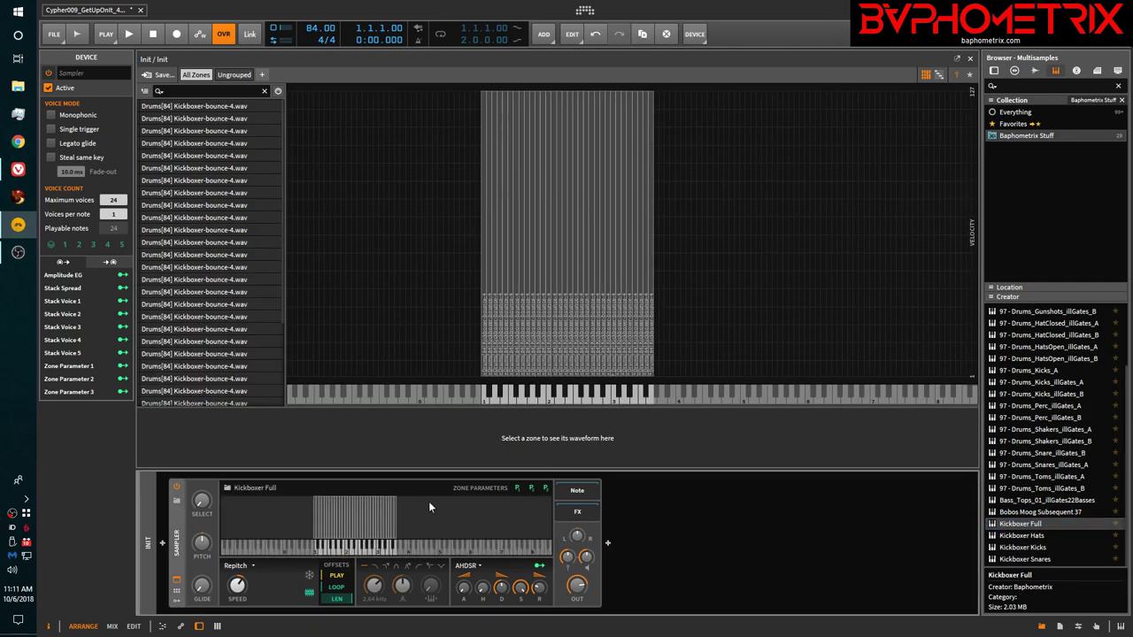
scroll(517, 320, "up", 3)
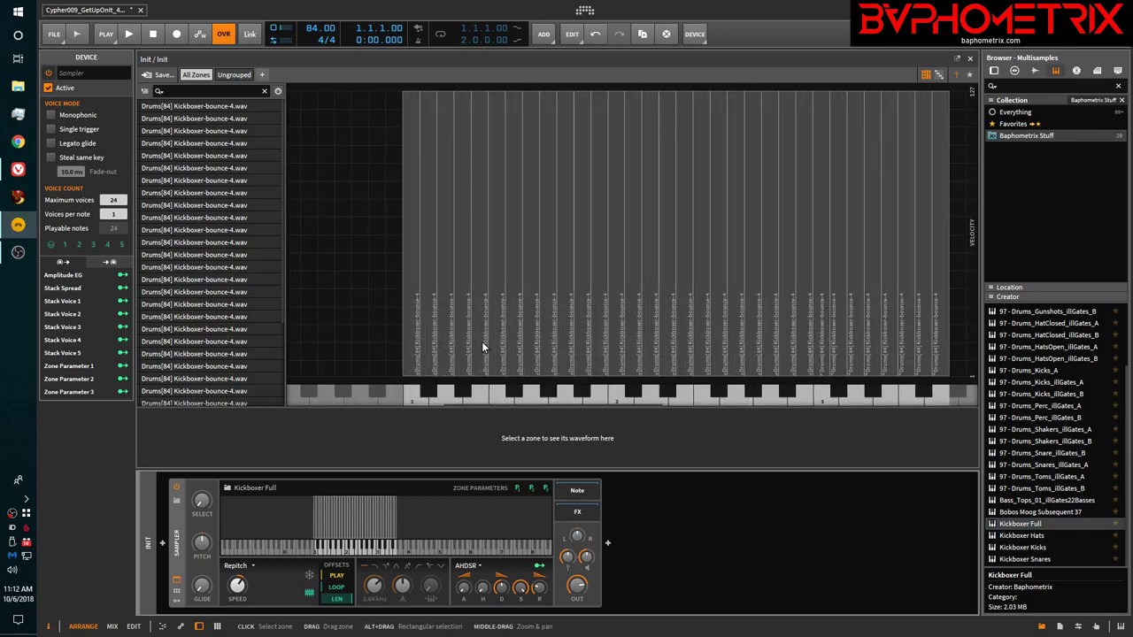
left_click(408, 395)
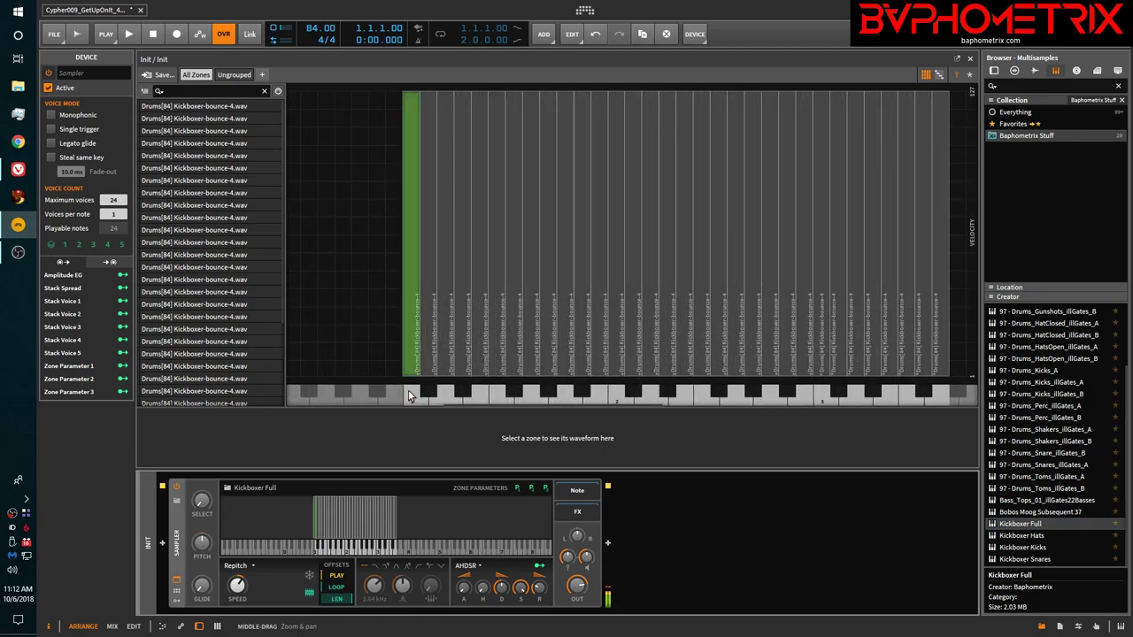
left_click(407, 345)
key("Delete")
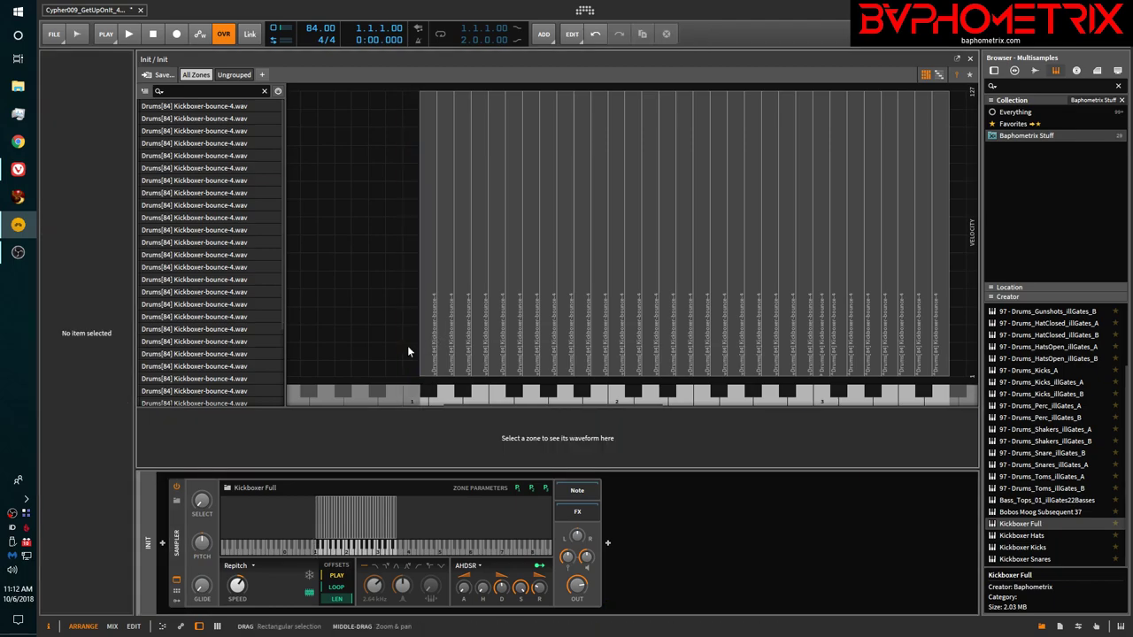
Audition the following slices, keep the one at C#1 and delete the zones at D1, D#1 and E1.
left_click(427, 390)
left_click(452, 363)
key("Delete")
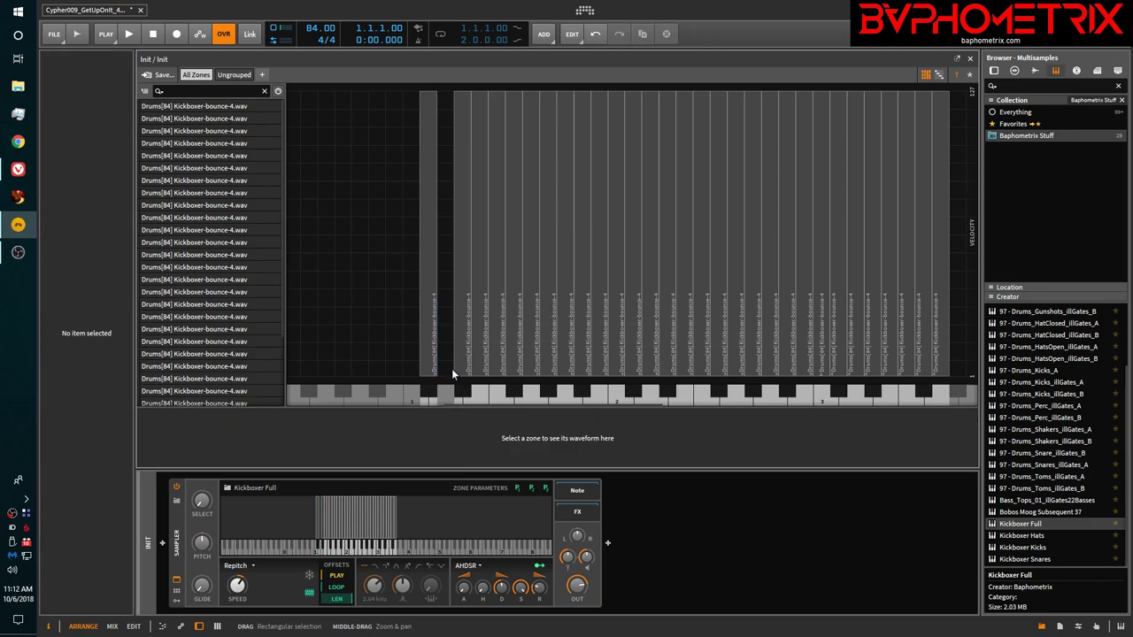
left_click(457, 388)
left_click(461, 345)
key("Delete")
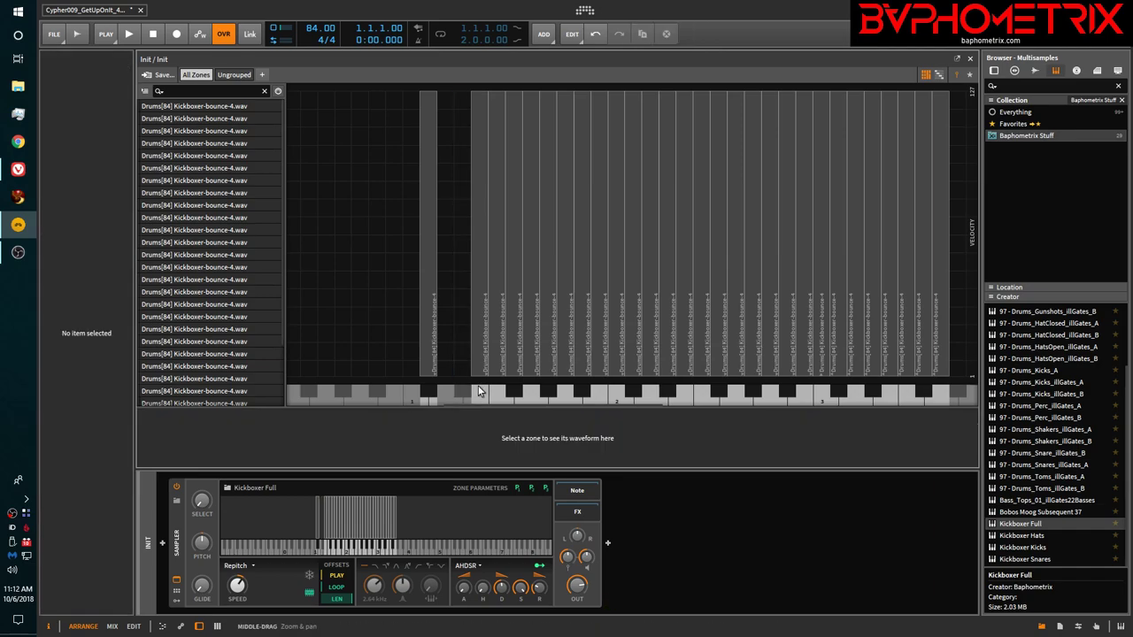
left_click(478, 359)
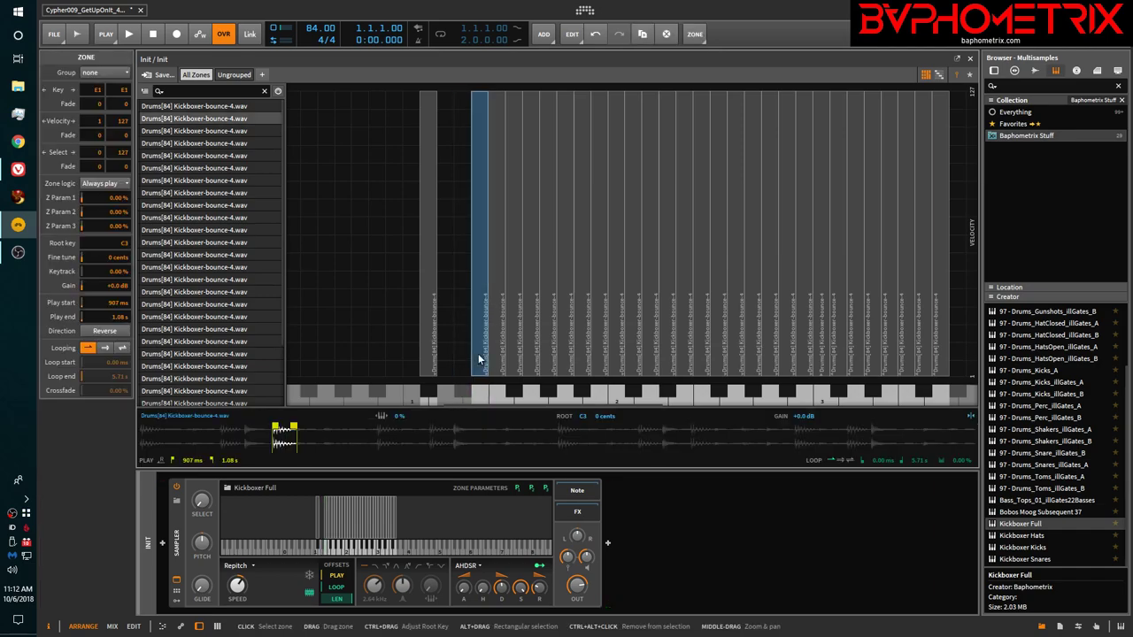
key("Delete")
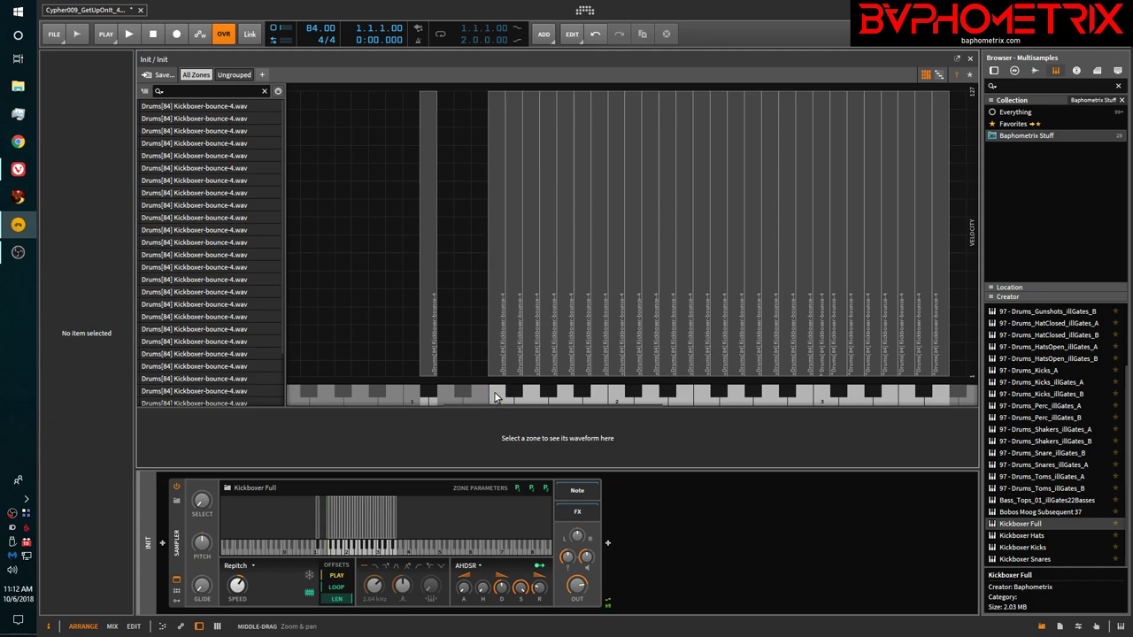
Audition the zones from F#1 to A#1 and select the G#1 and A1 zones to check their slices.
left_click(511, 395)
left_click(513, 392)
left_click(528, 394)
left_click(546, 392)
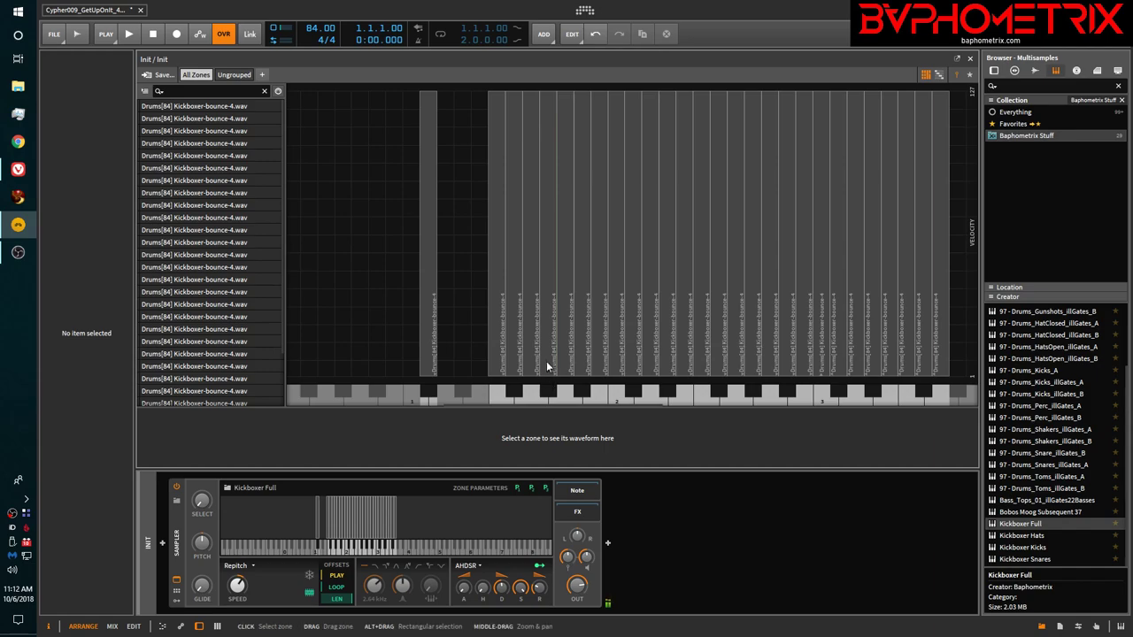
left_click(547, 365)
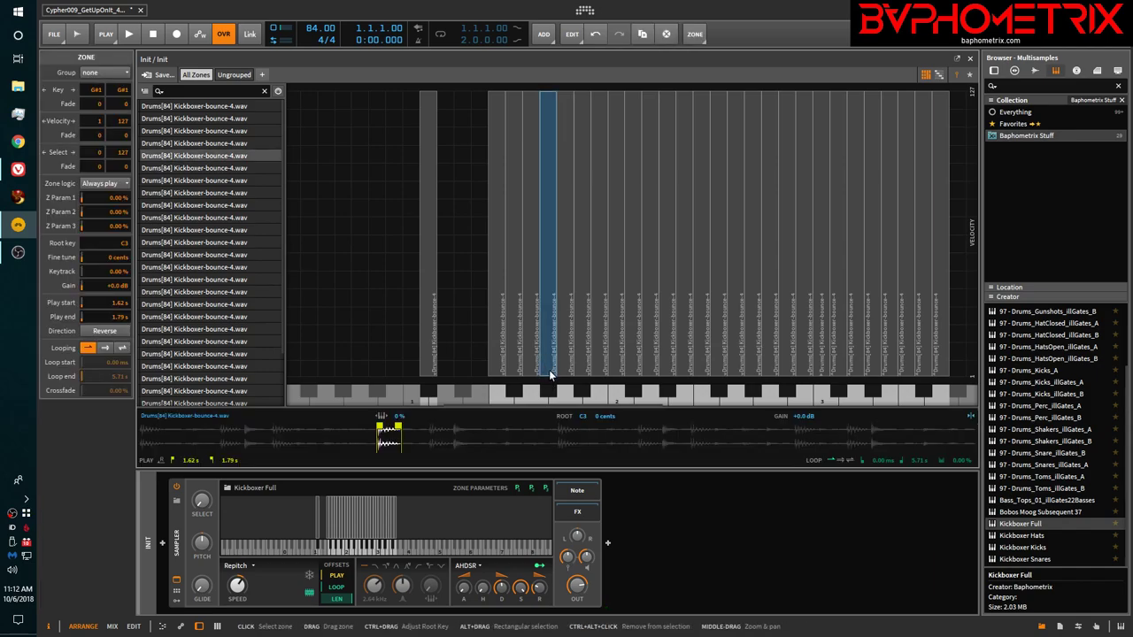
left_click(564, 359)
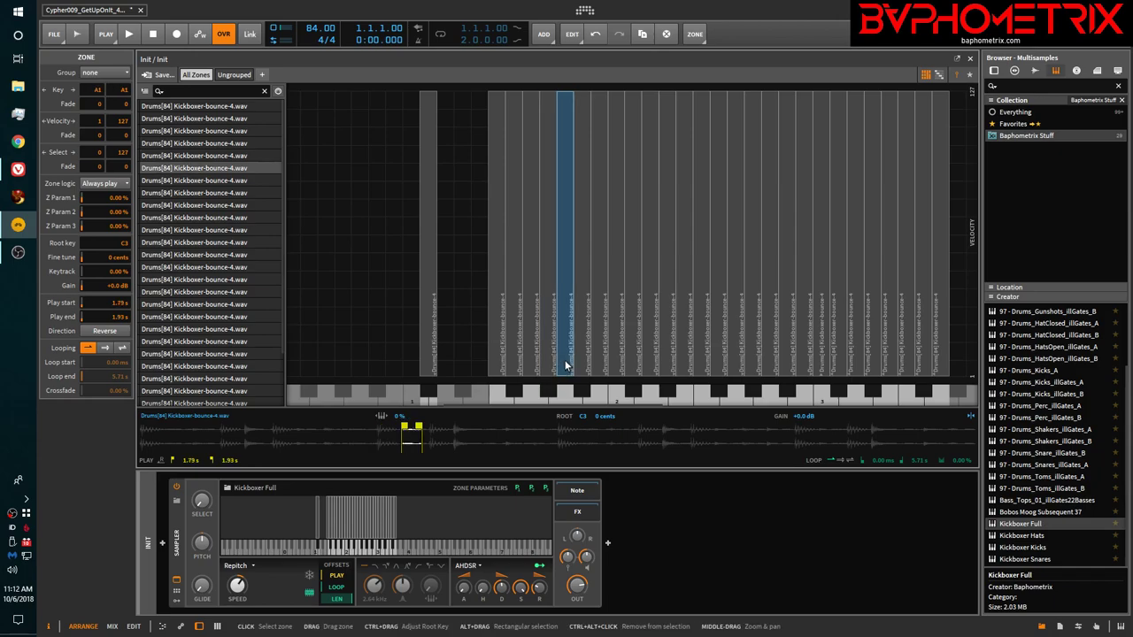
left_click(575, 389)
left_click(580, 392)
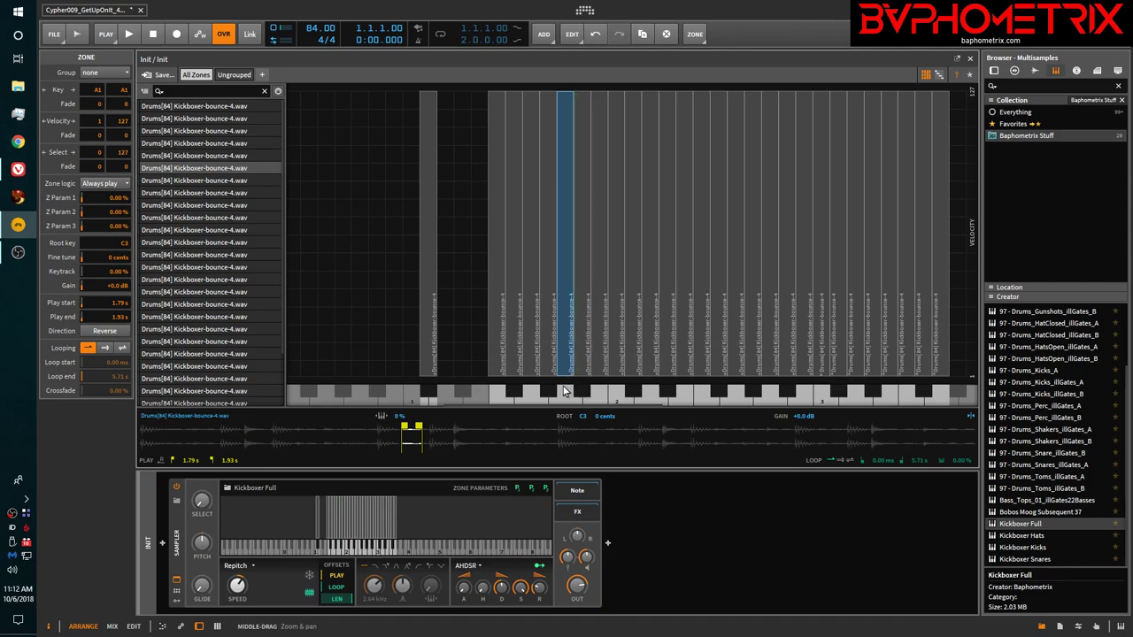
left_click(565, 393)
left_click(564, 393)
left_click(563, 393)
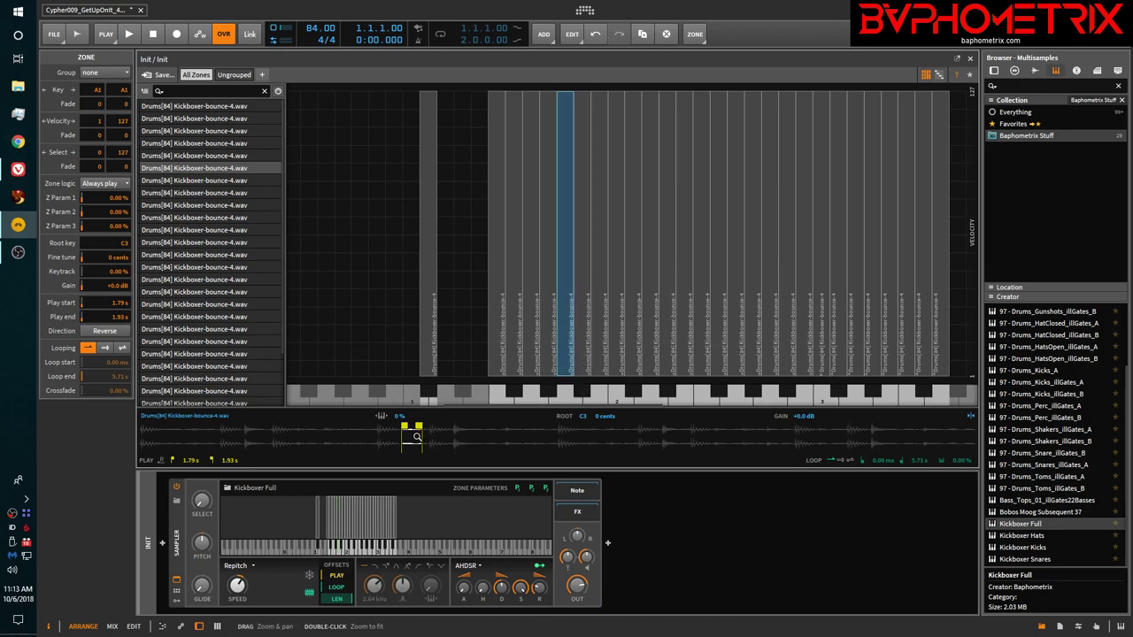
Examine the slice waveforms of the A1 and A#1 zones up close and return to the A1 zone.
left_click_drag(416, 437, 502, 438)
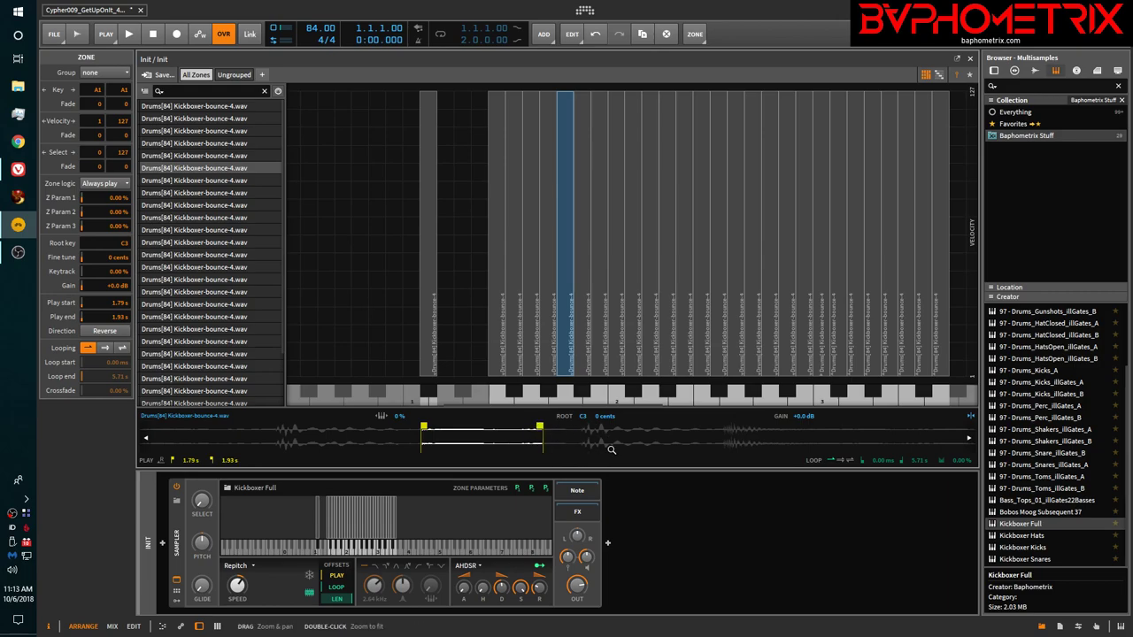
left_click(586, 363)
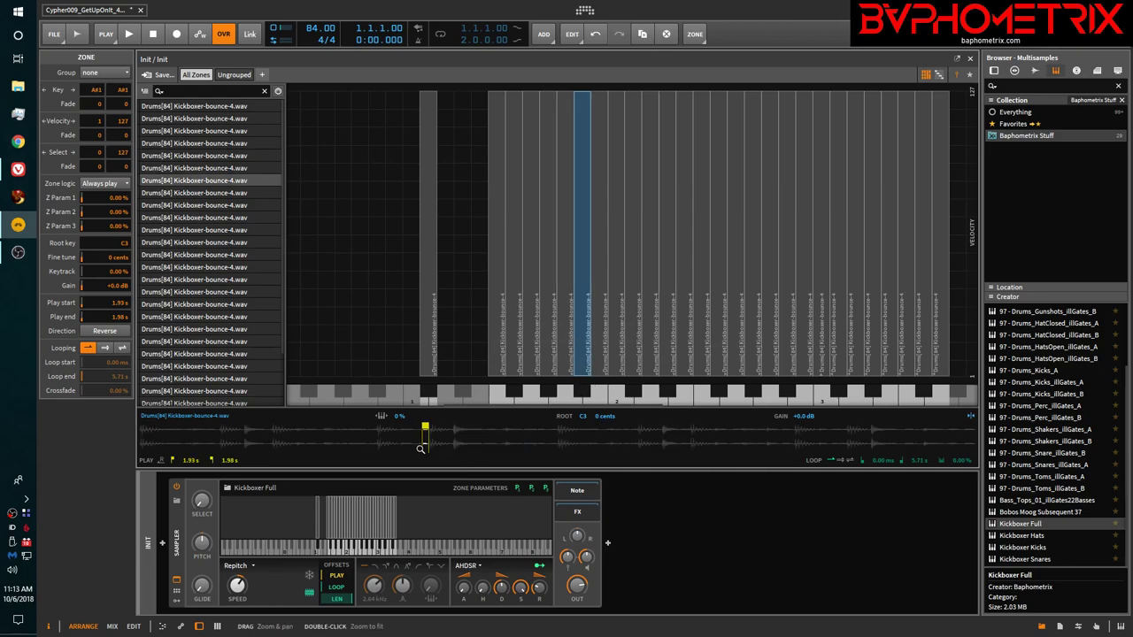
left_click_drag(425, 443, 563, 451)
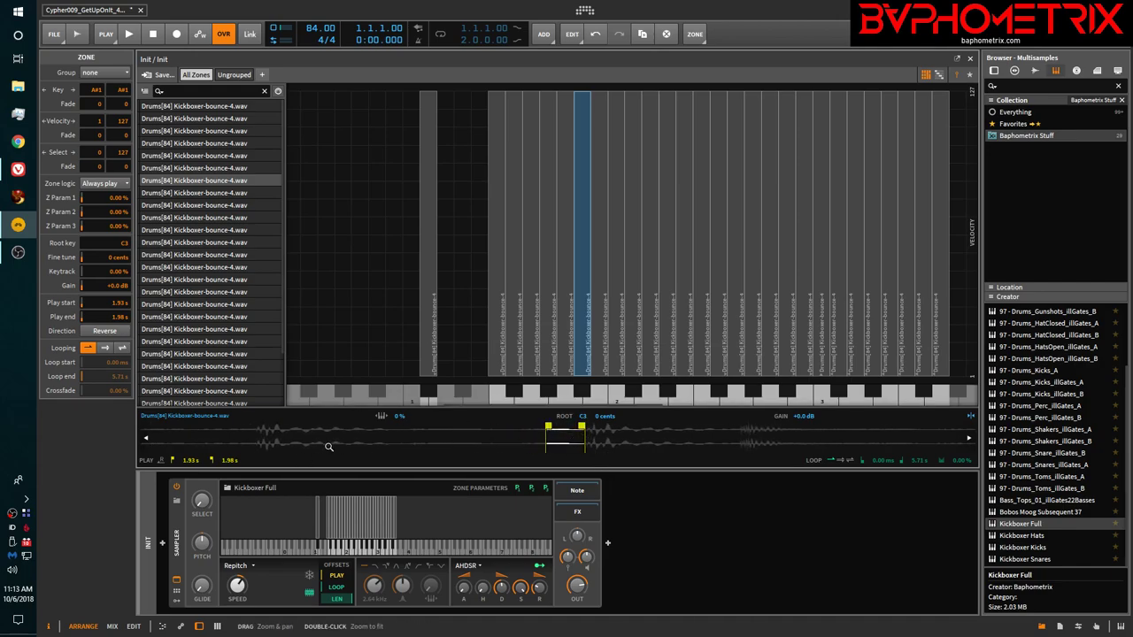
left_click(567, 348)
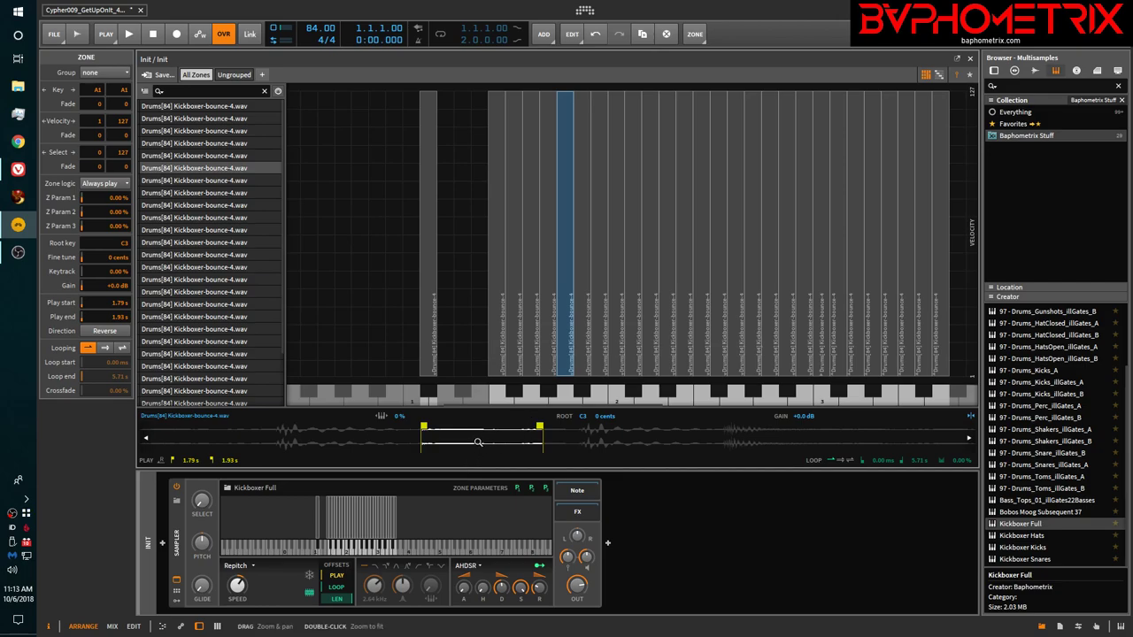
Audition the A1 slice again and delete the neighbouring zone at A#1.
left_click(563, 396)
left_click(563, 395)
left_click(582, 350)
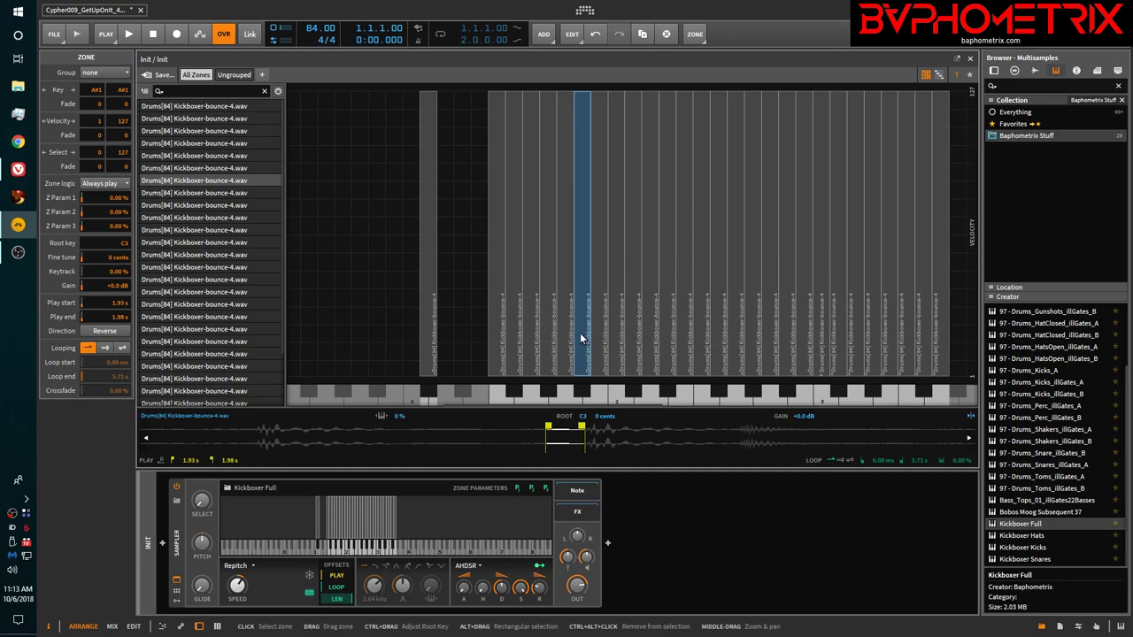
key("Delete")
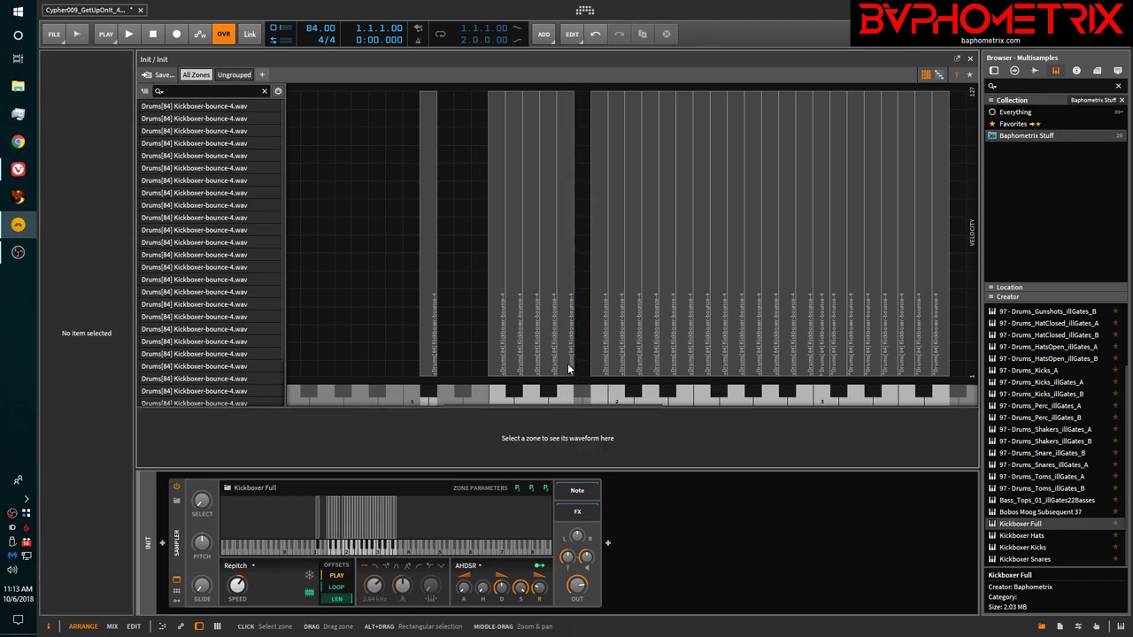
Extend the A1 zone's play end to 1.98 s and check the new end point in the waveform.
left_click(567, 365)
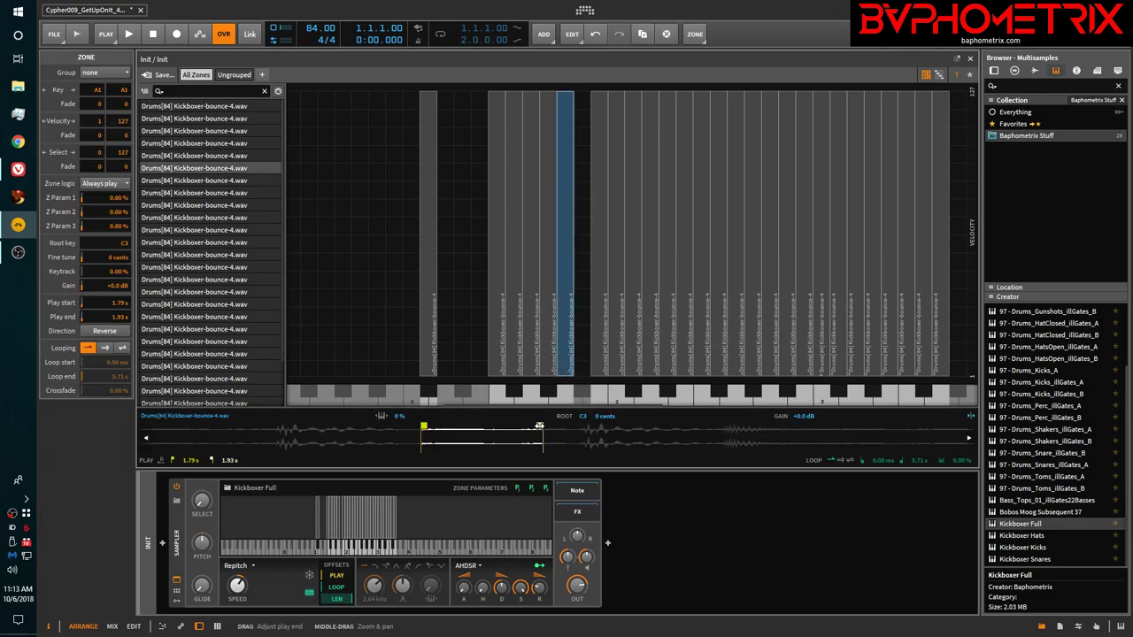
left_click_drag(541, 428, 577, 428)
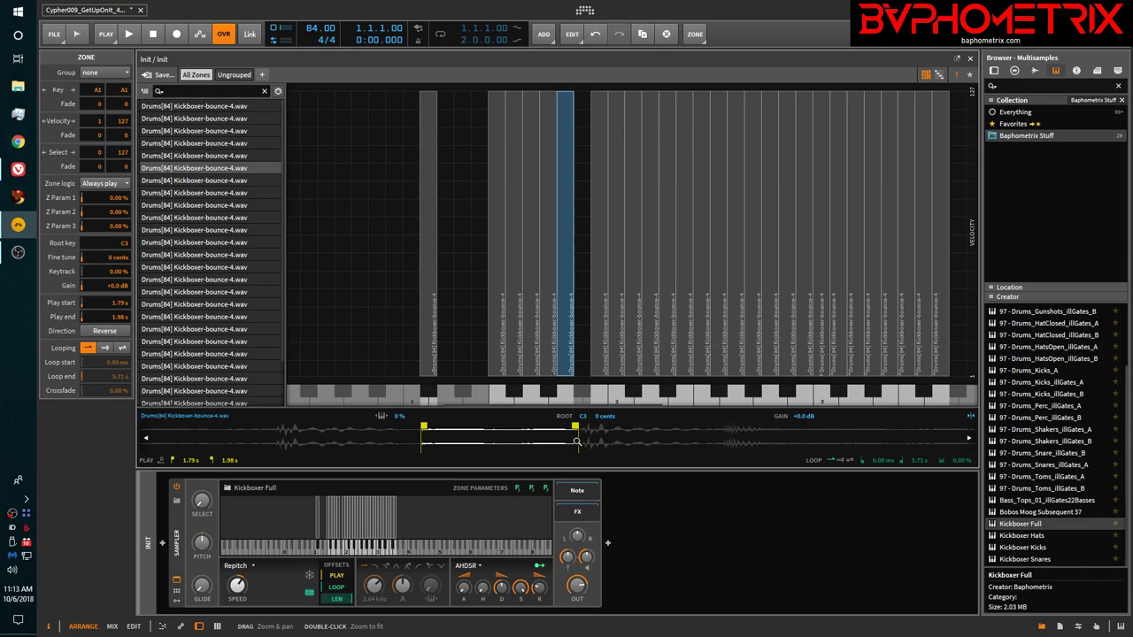
mouse_move(577, 440)
left_mouse_down()
mouse_move(528, 469)
mouse_move(527, 513)
left_mouse_up()
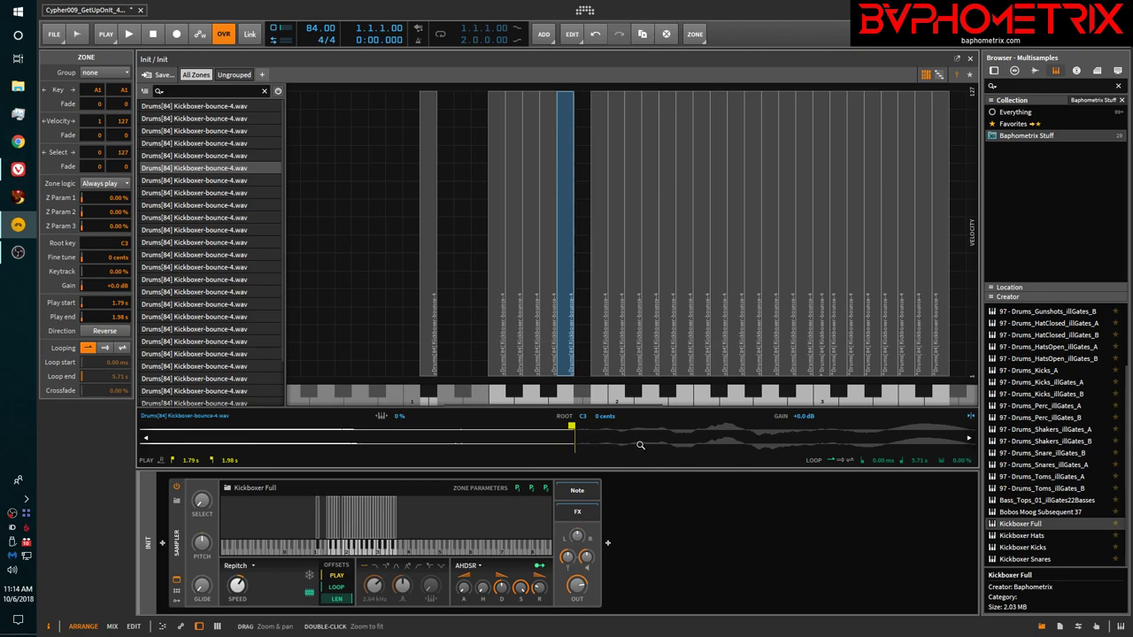
left_click_drag(611, 434, 611, 449)
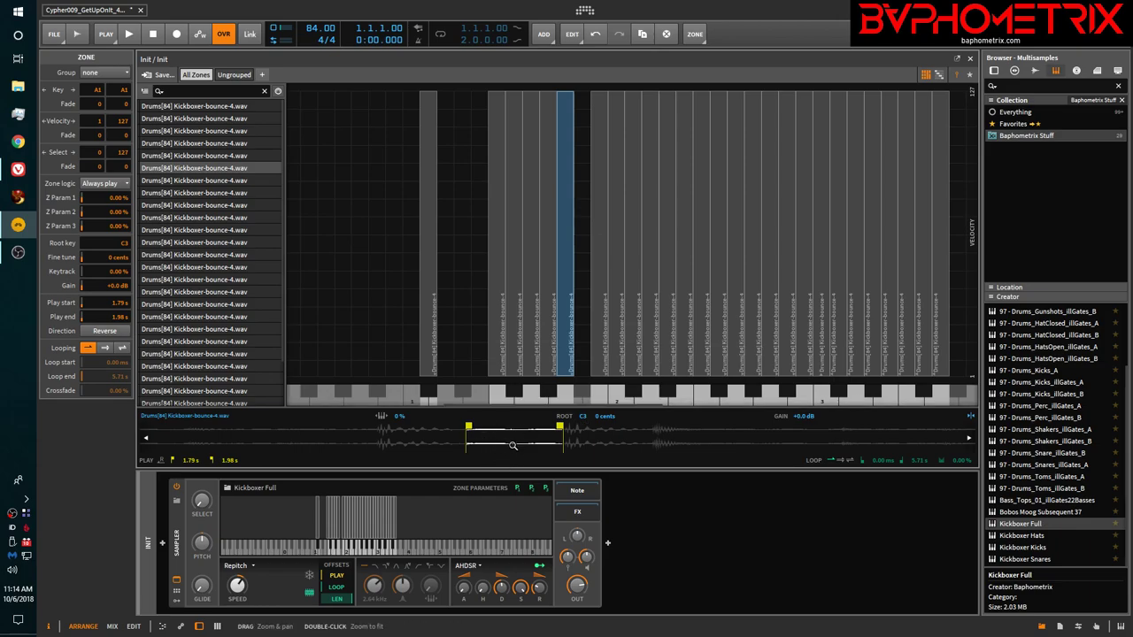
Step through the zones from B1 to D#2 and check their slices in the waveform.
left_click(602, 355)
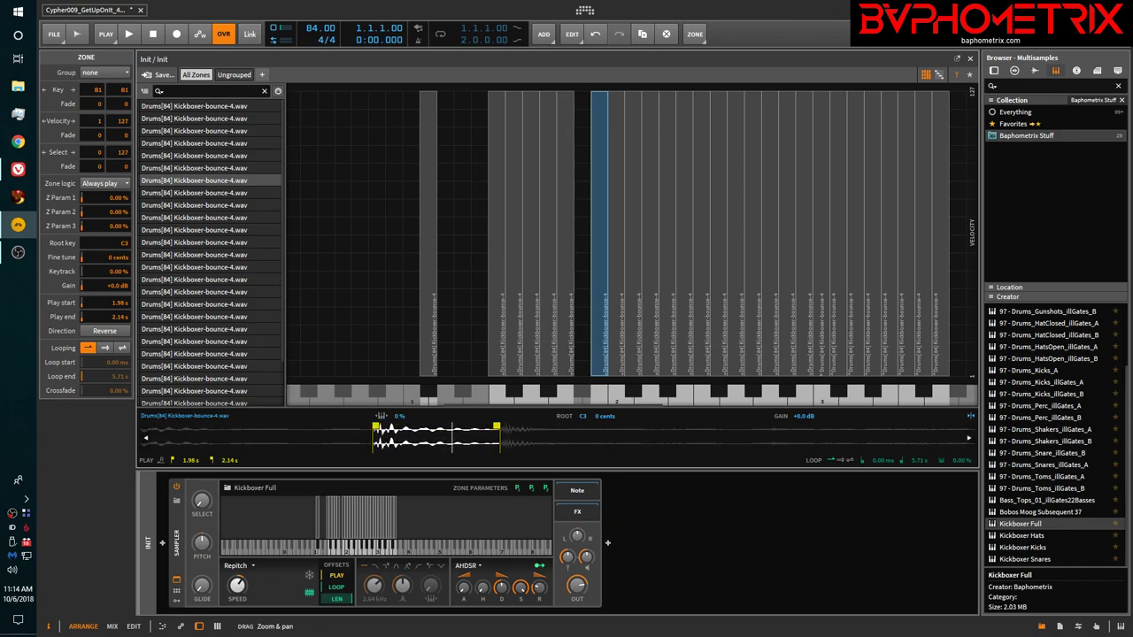
left_click(620, 322)
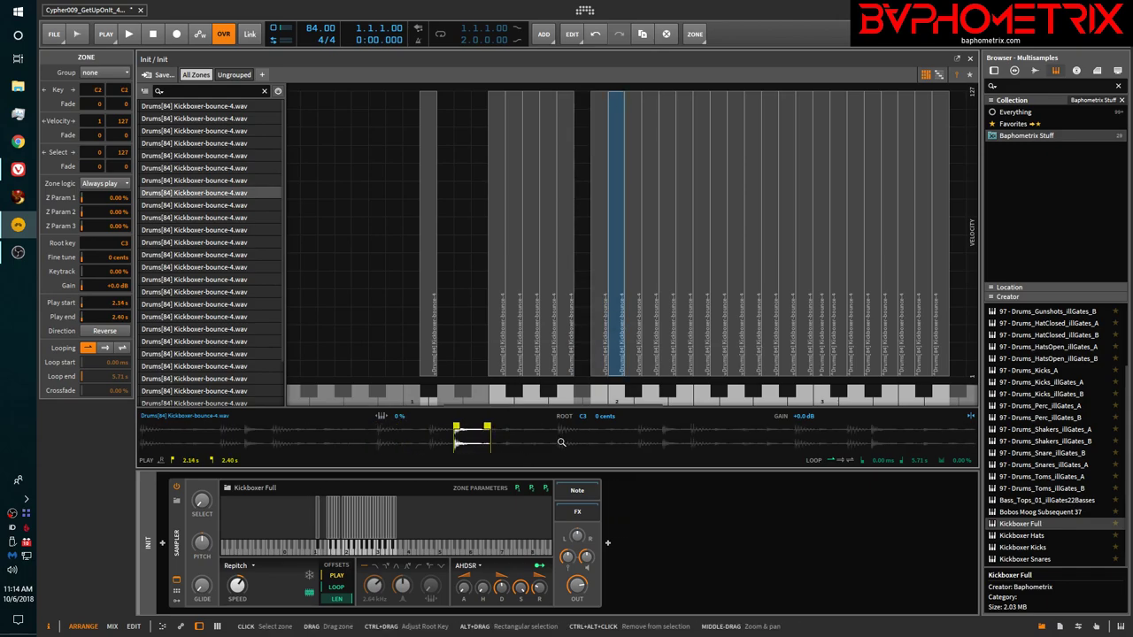
left_click(632, 356)
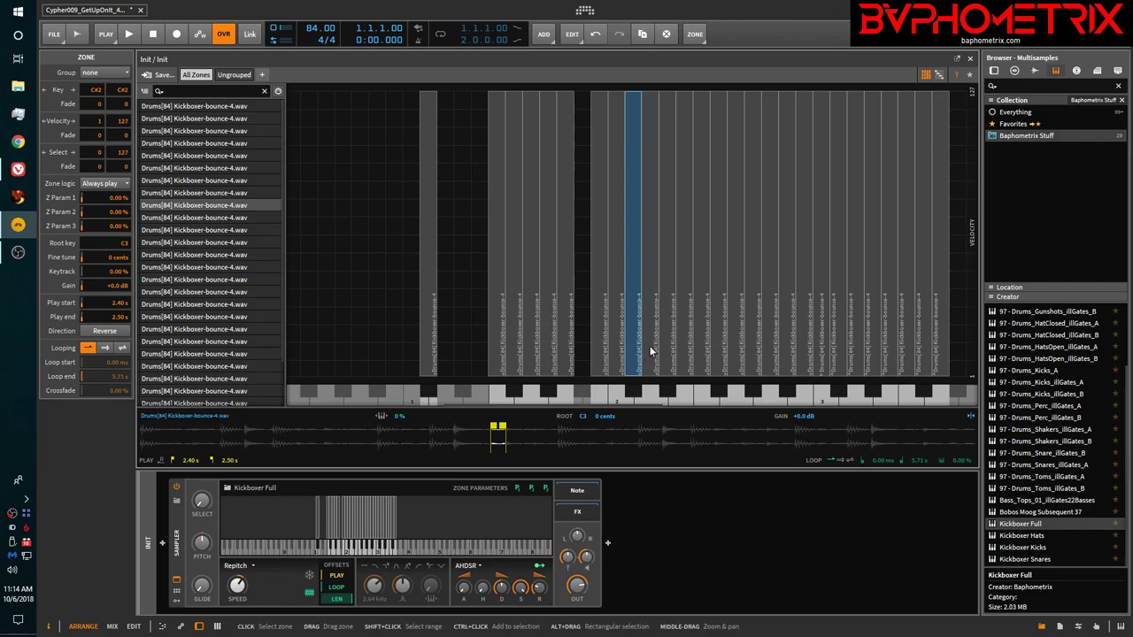
left_click(649, 346)
left_click(669, 343)
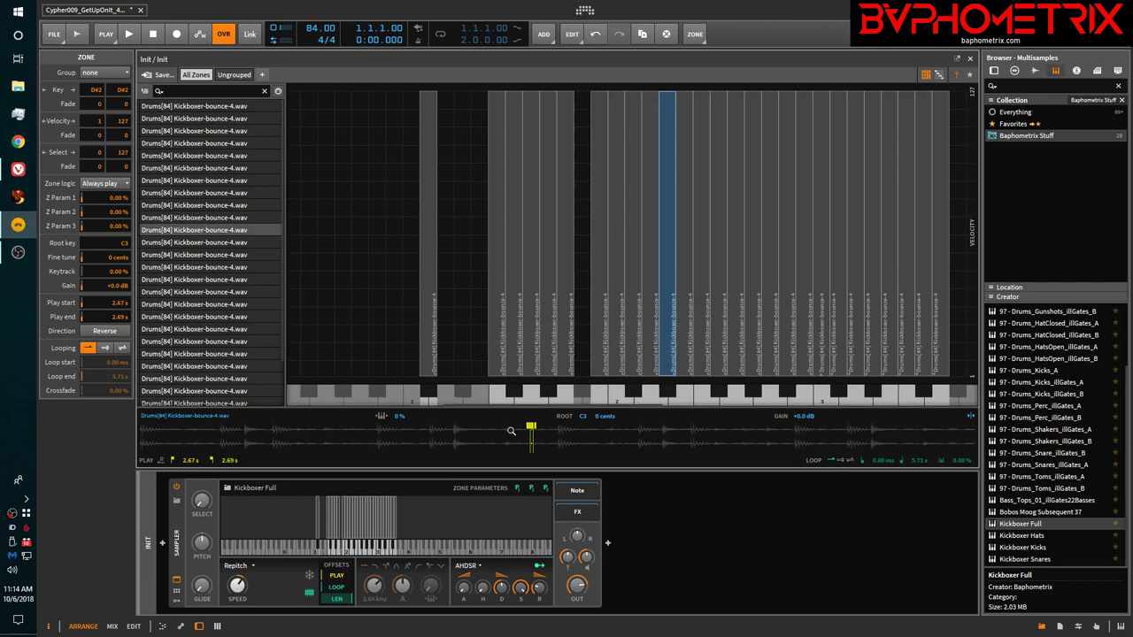
Inspect the D#2 and D2 slices up close in the waveform and audition both of them.
left_click_drag(532, 443, 645, 395)
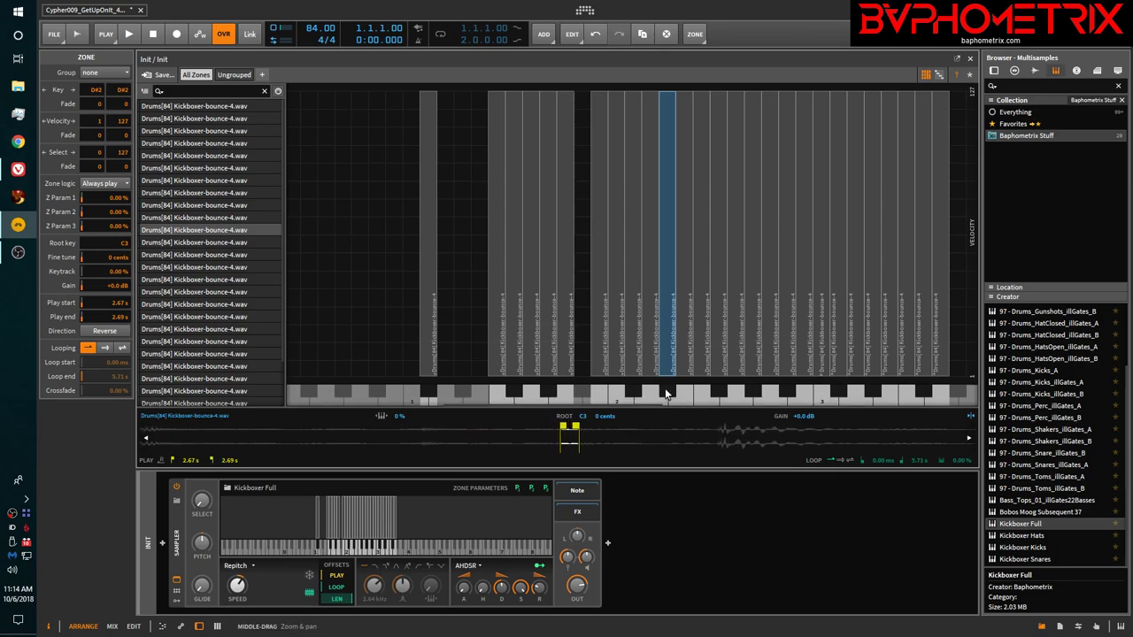
left_click(664, 393)
left_click(664, 393)
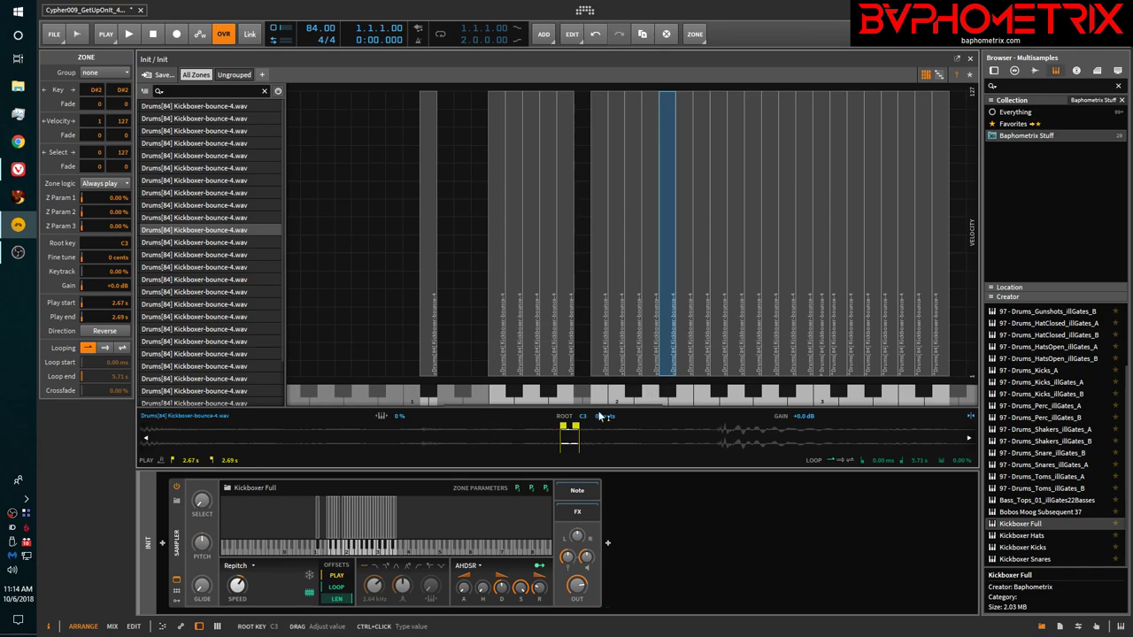
left_click(649, 365)
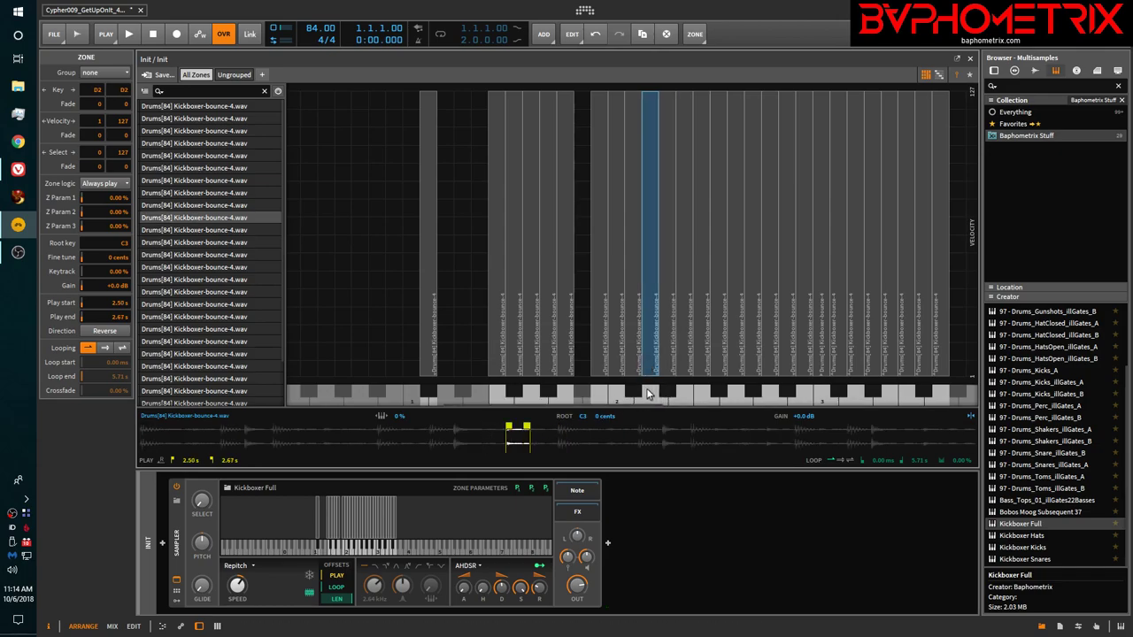
left_click_drag(516, 444, 532, 480)
left_click(650, 394)
left_click(650, 394)
left_click(651, 394)
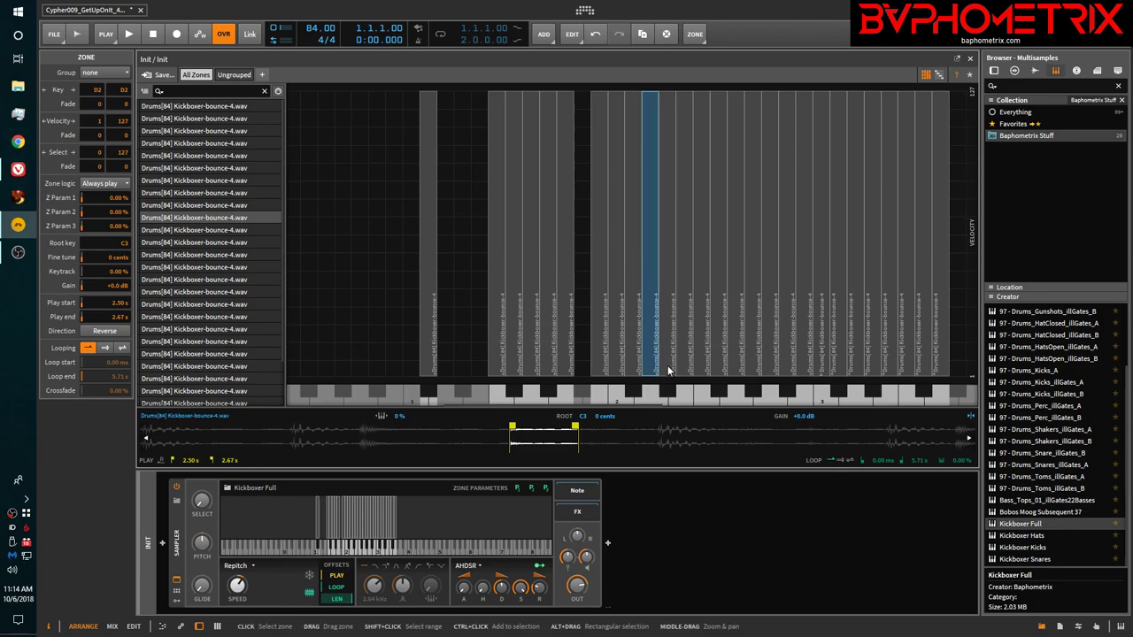
Compare the D#2 slice with the one at E2 and delete the zone at D#2.
left_click(668, 364)
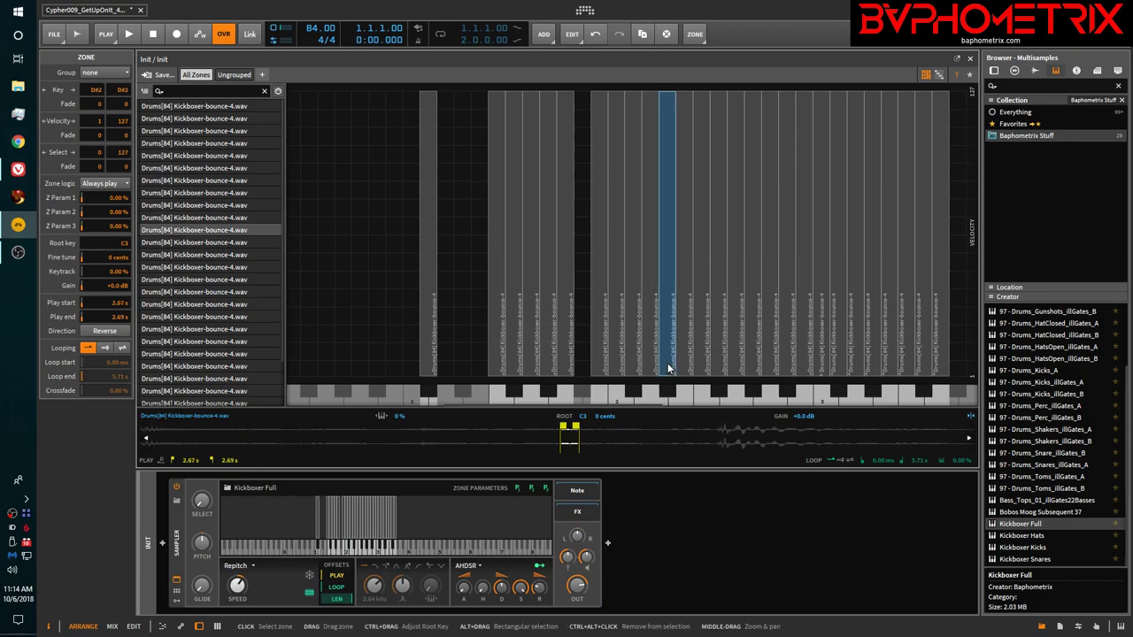
left_click(681, 355)
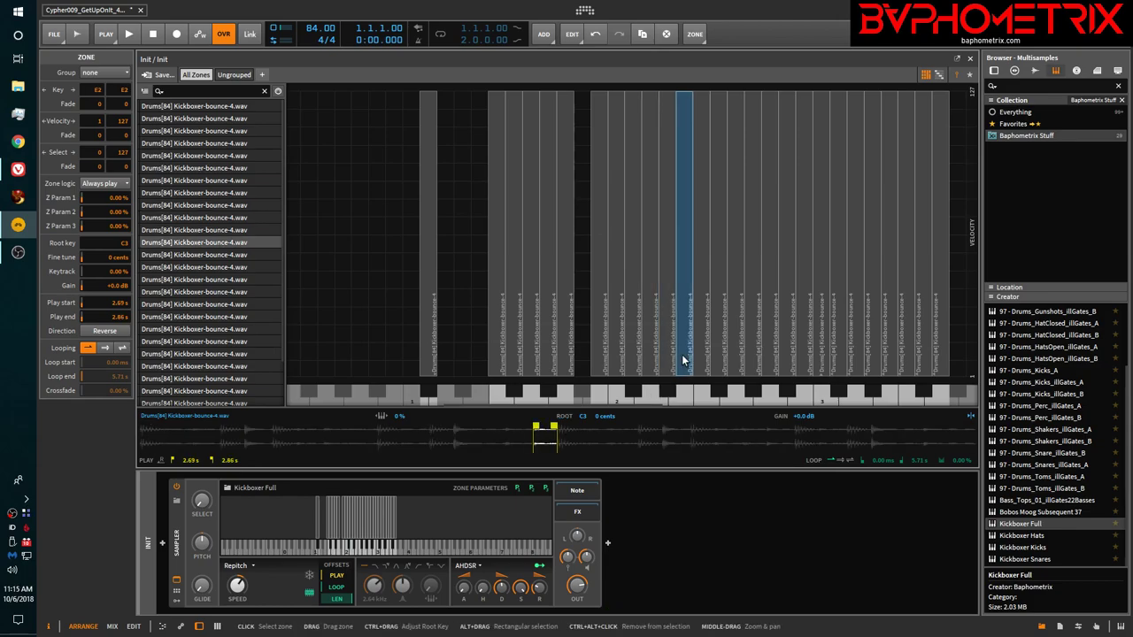
left_click(683, 395)
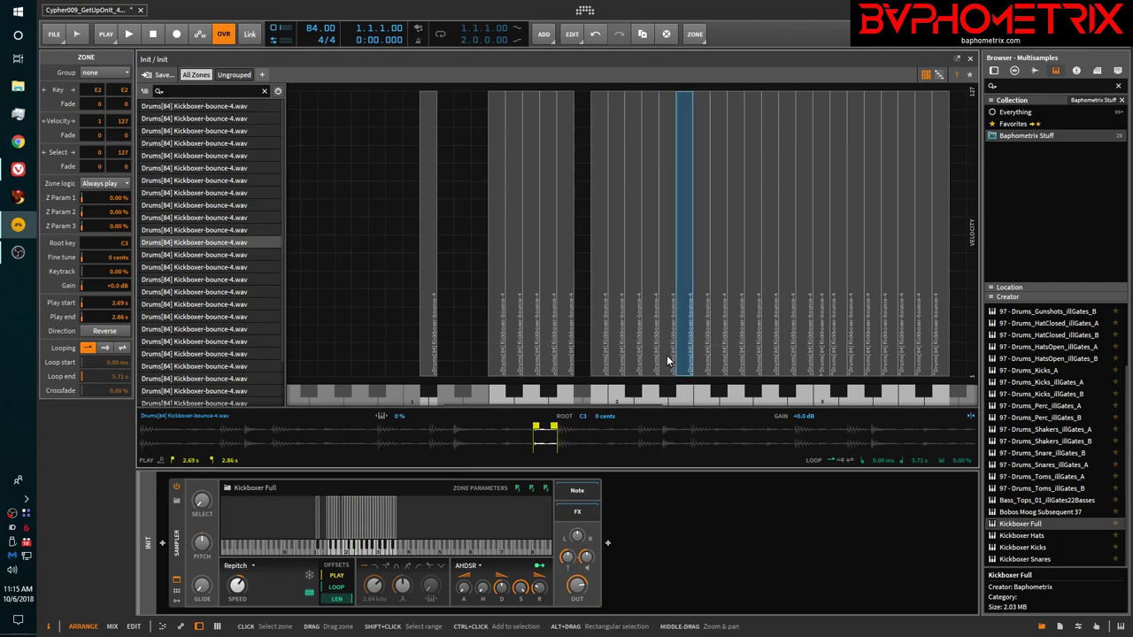
left_click(667, 358)
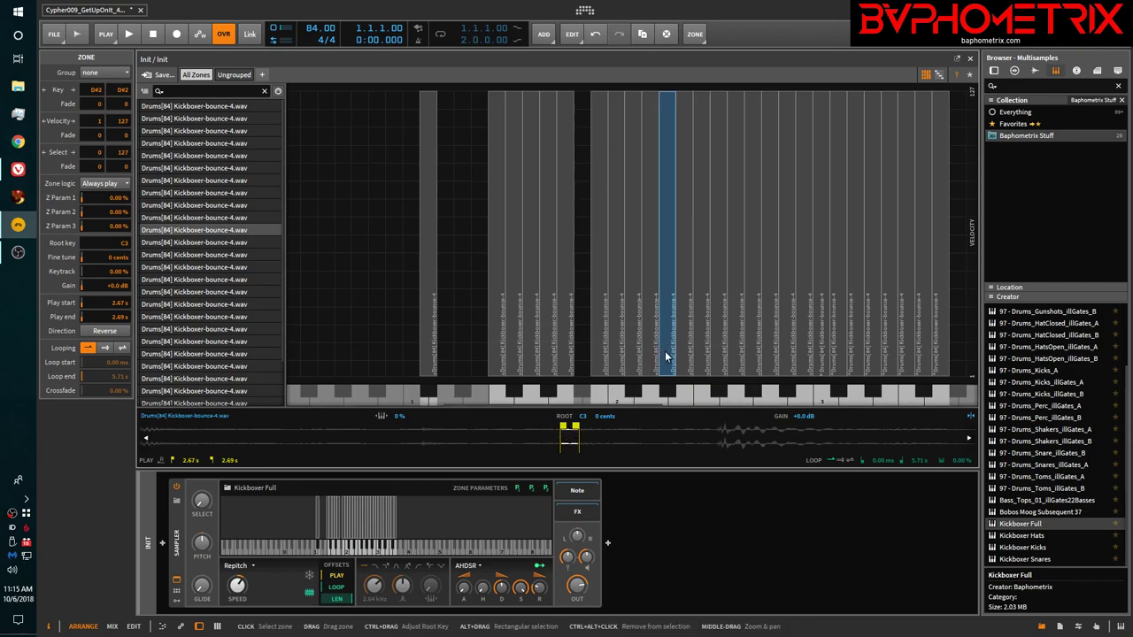
key("Delete")
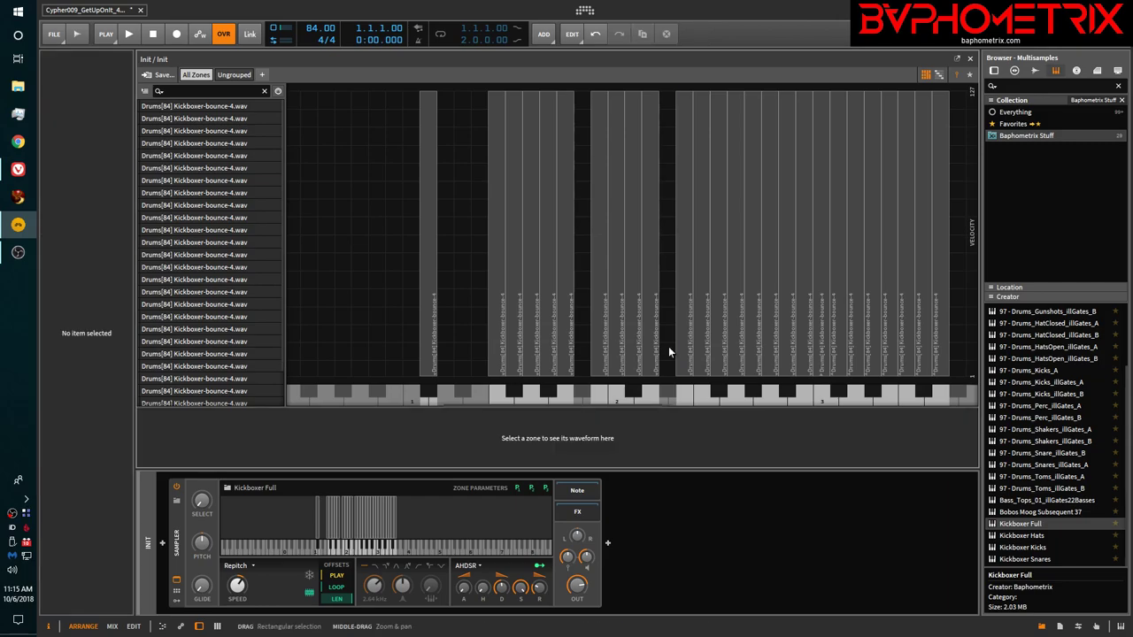
Trim the D2 zone's play end slightly earlier at 2.67 s and audition the slice.
left_click(652, 359)
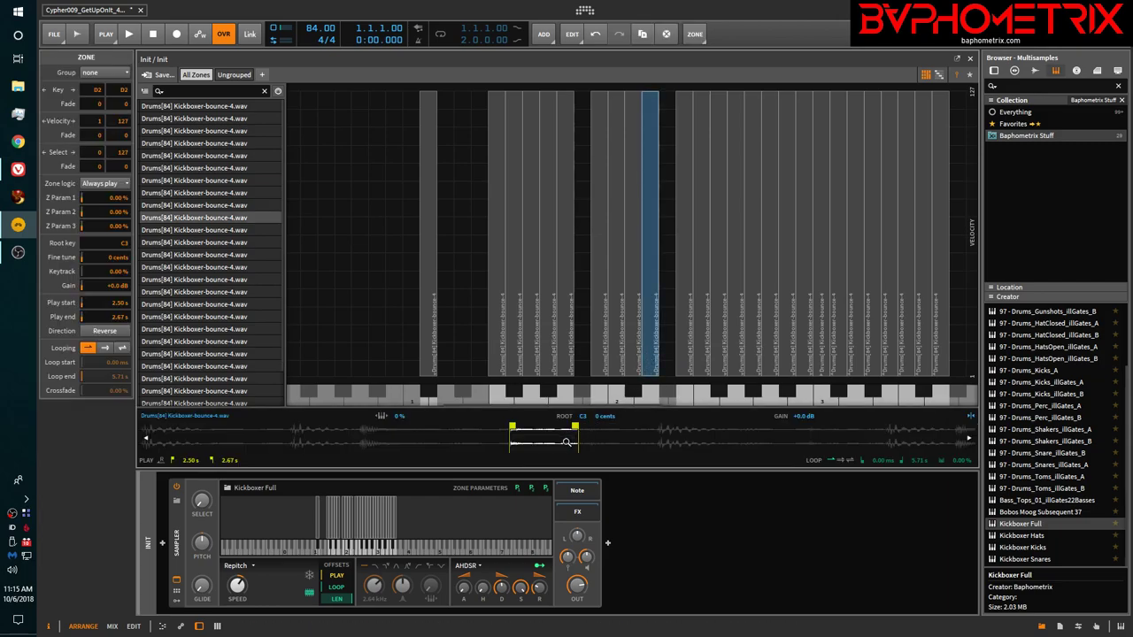
mouse_move(580, 433)
left_mouse_down()
mouse_move(567, 411)
mouse_move(484, 395)
left_mouse_up()
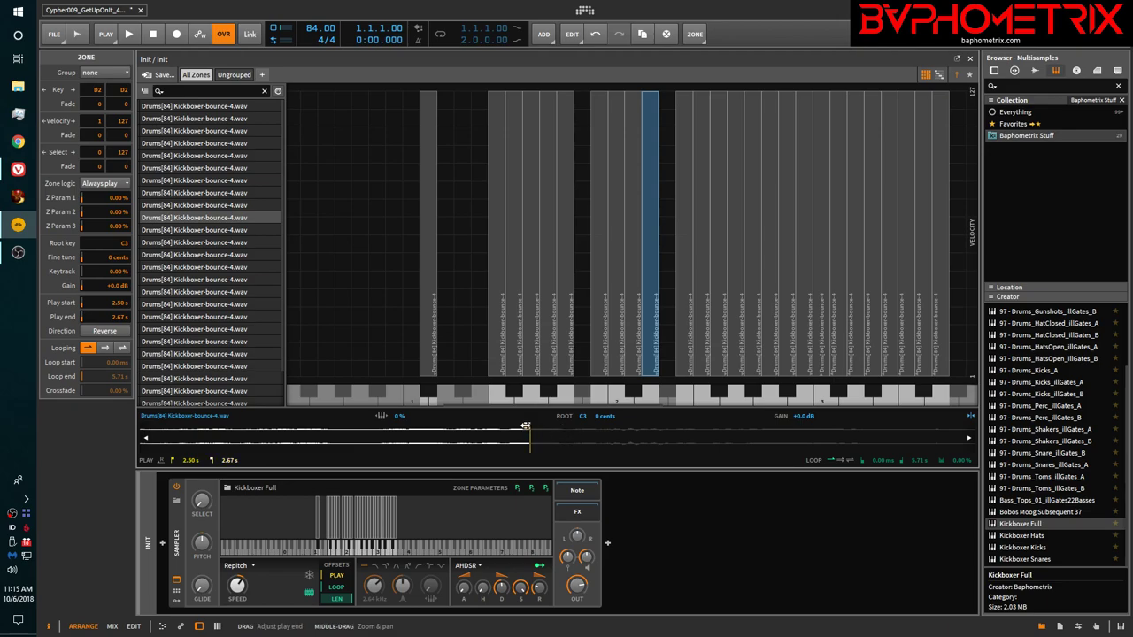
mouse_move(525, 428)
left_mouse_down()
mouse_move(567, 426)
mouse_move(511, 429)
left_mouse_up()
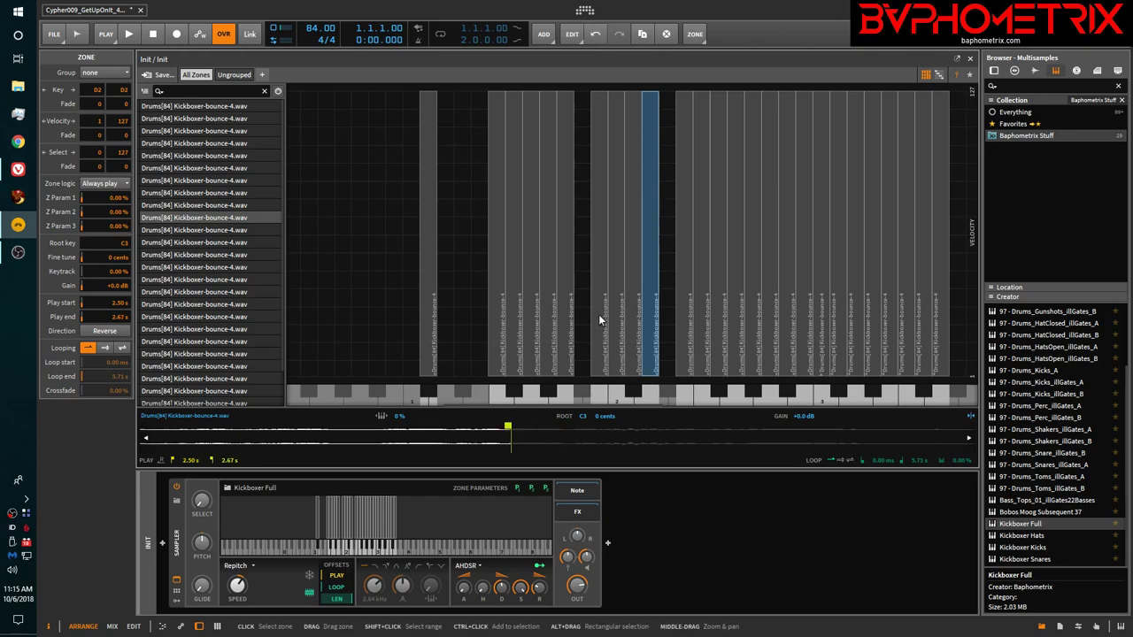
left_click(651, 396)
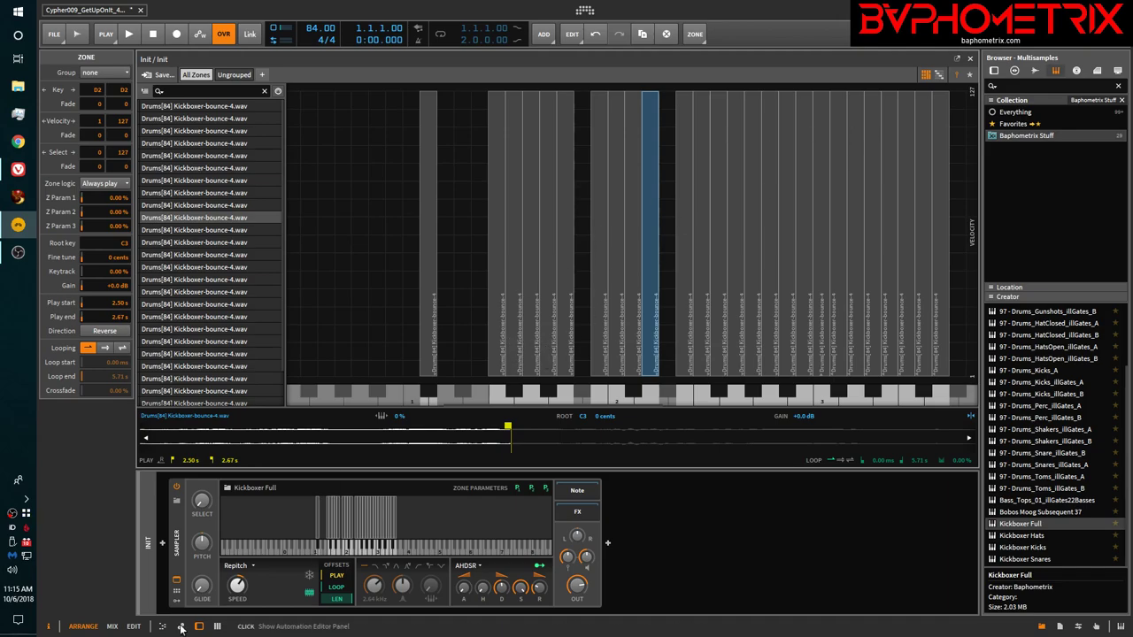
Close the Sampler's zone editor and delete the Init track.
left_click(177, 582)
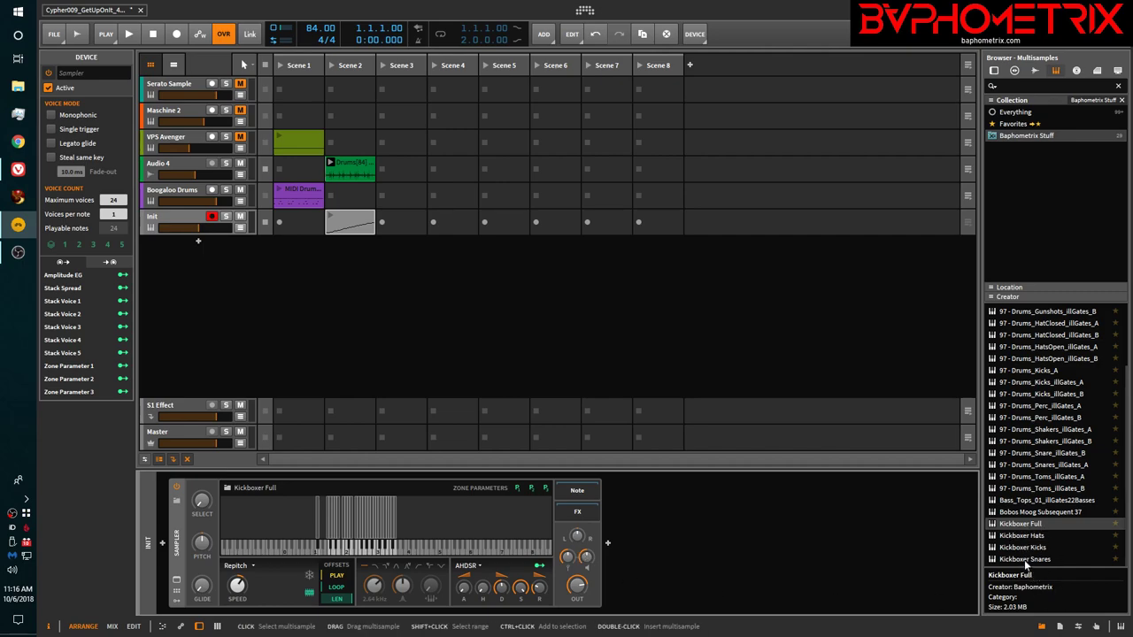
left_click(175, 220)
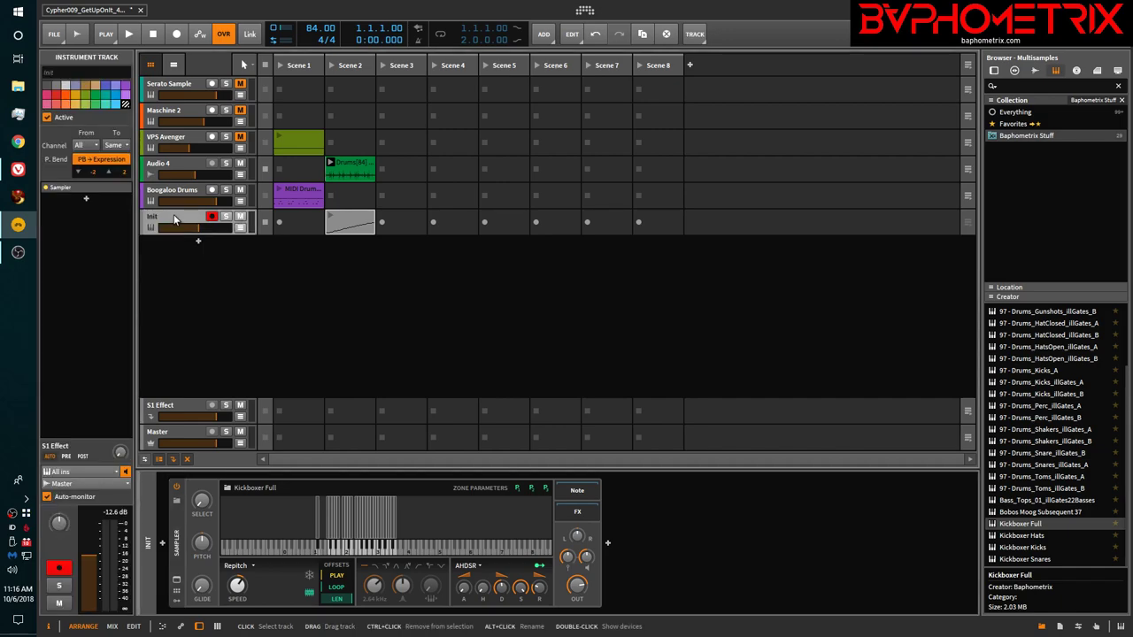
key("Delete")
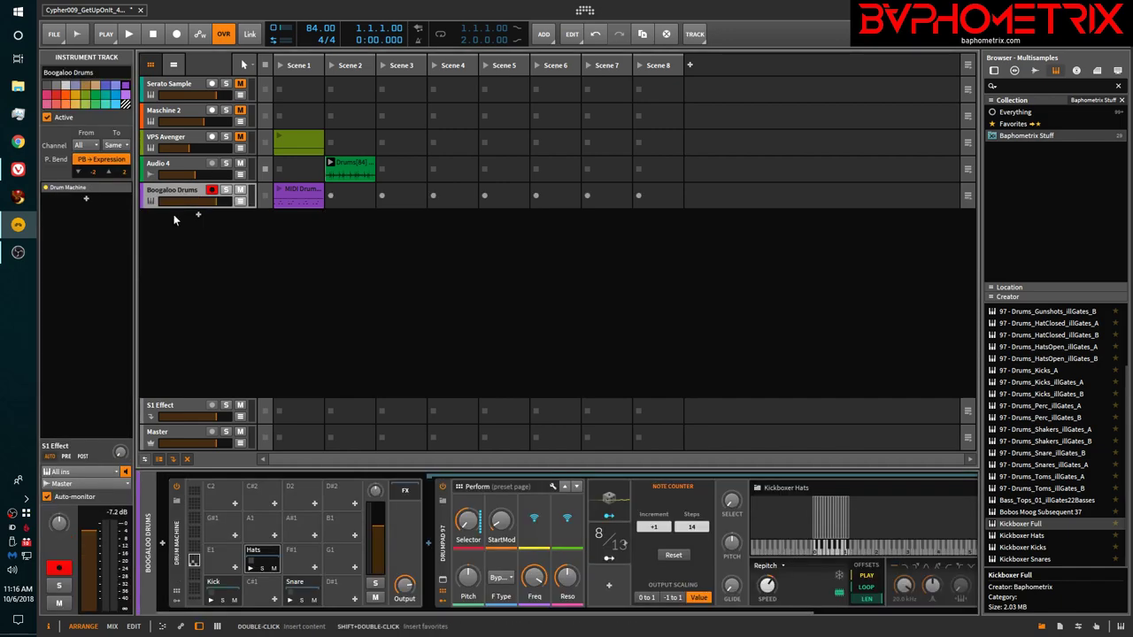
Copy the Scene 1 MIDI drum clip from the Boogaloo Drums track onto a new track beneath it.
left_click(304, 192)
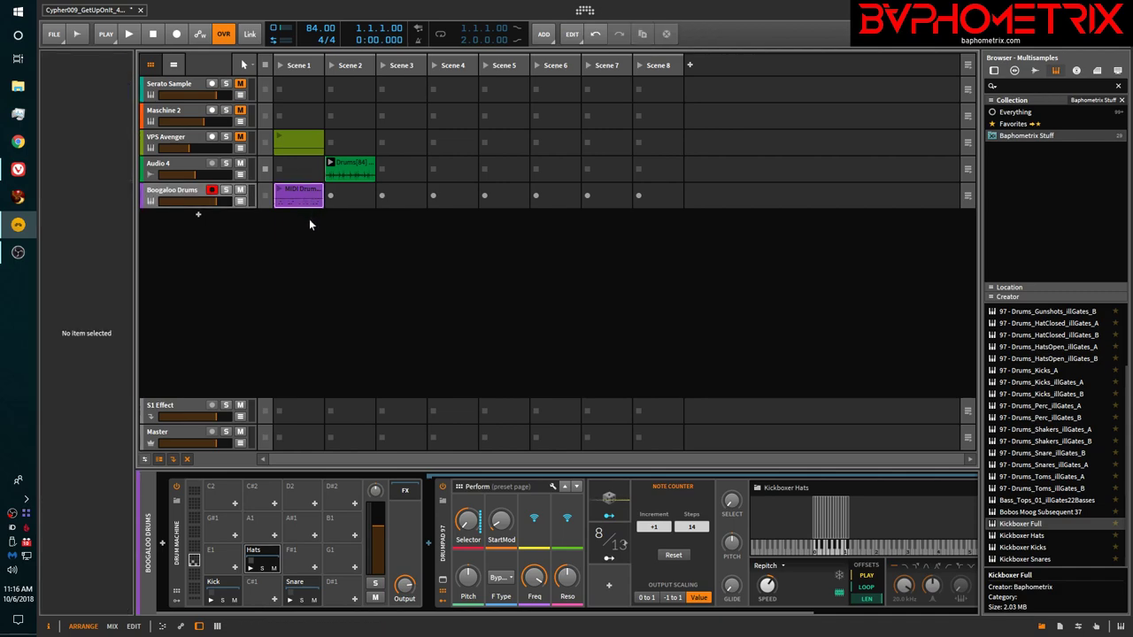
left_click(307, 206)
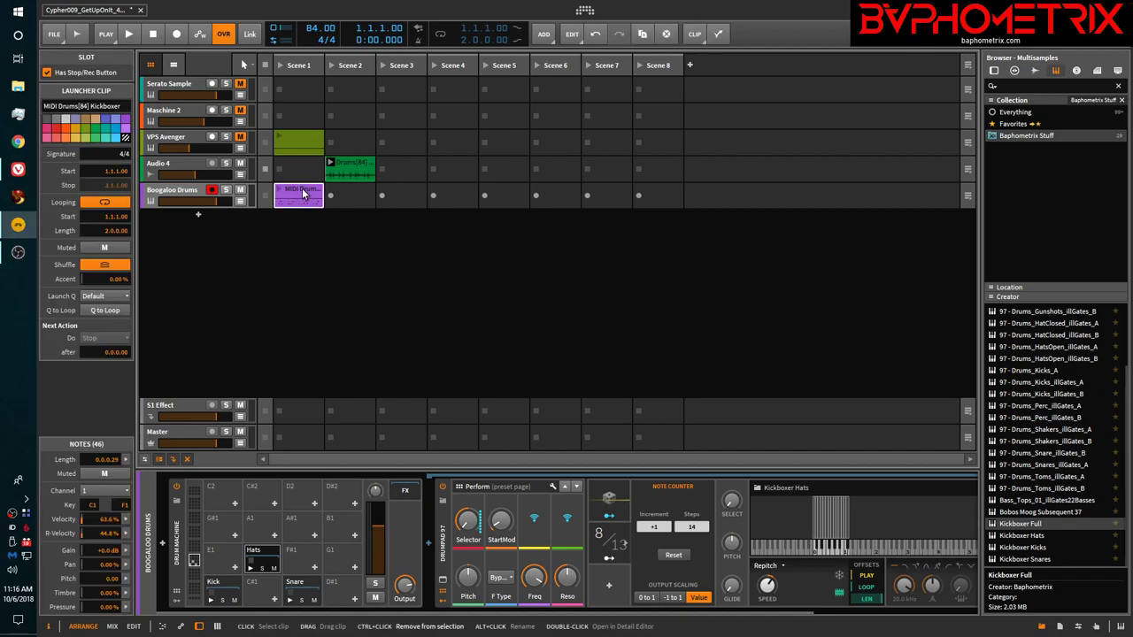
left_click_drag(309, 218, 306, 219)
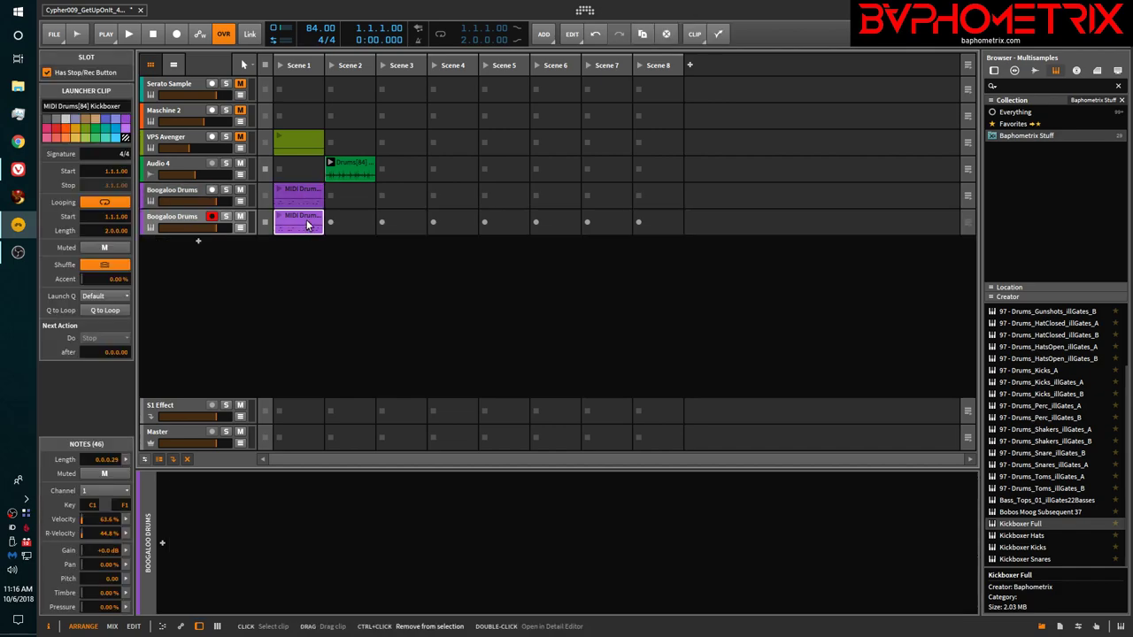
Open the copied clip on the new track and examine its kick, snare and hat notes.
left_click(183, 222)
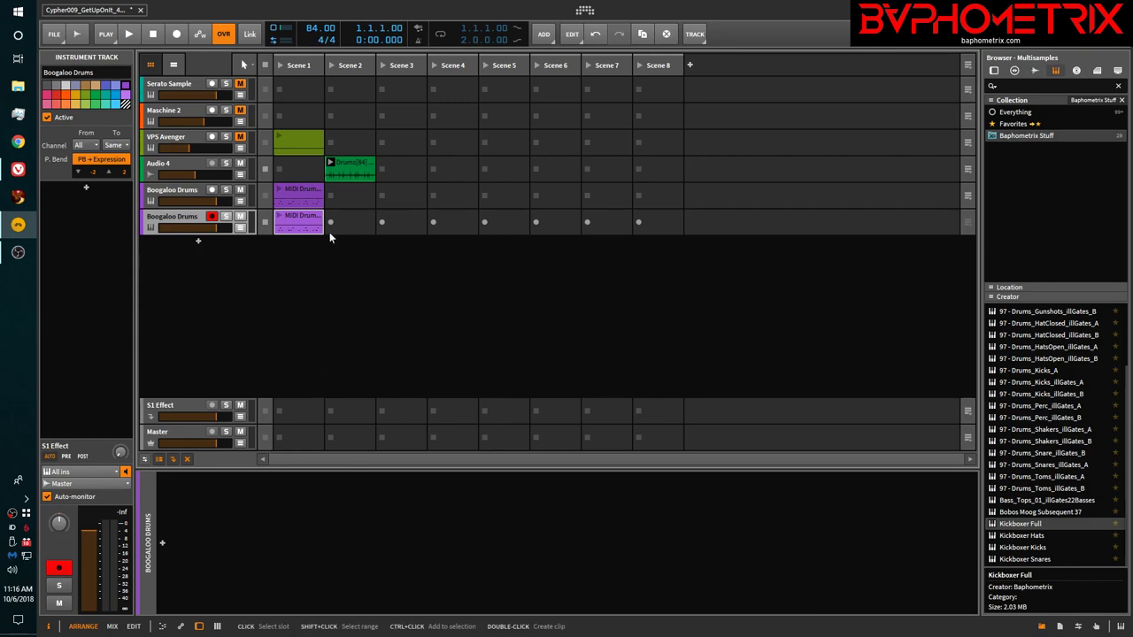
double_click(306, 219)
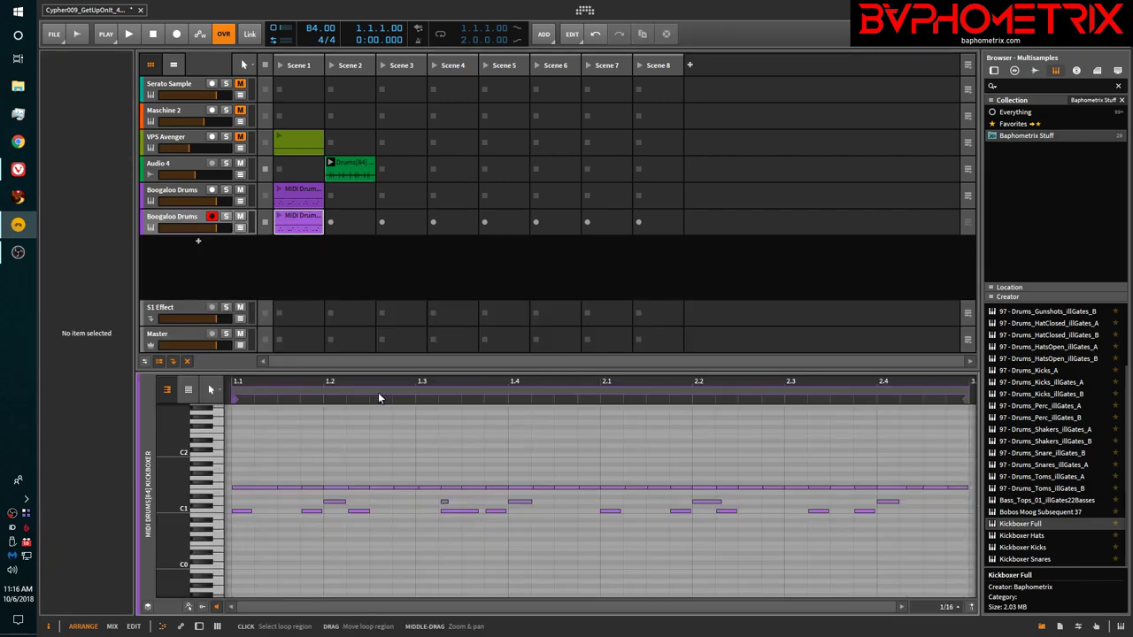
left_click(300, 218)
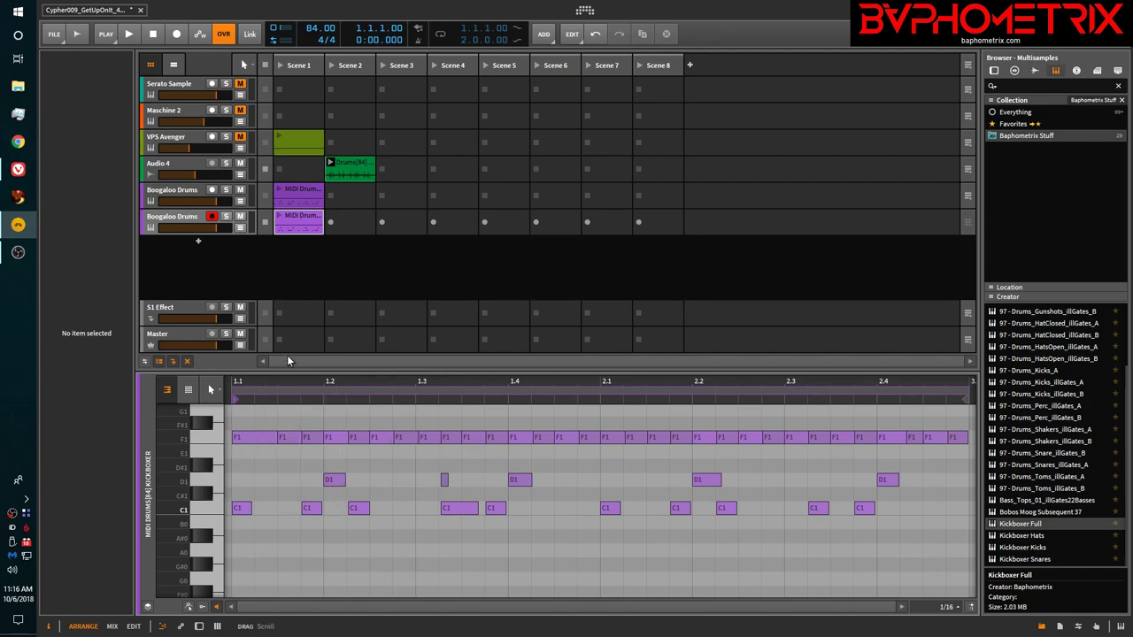
Insert a Drum Machine device on the new Boogaloo Drums track.
double_click(187, 221)
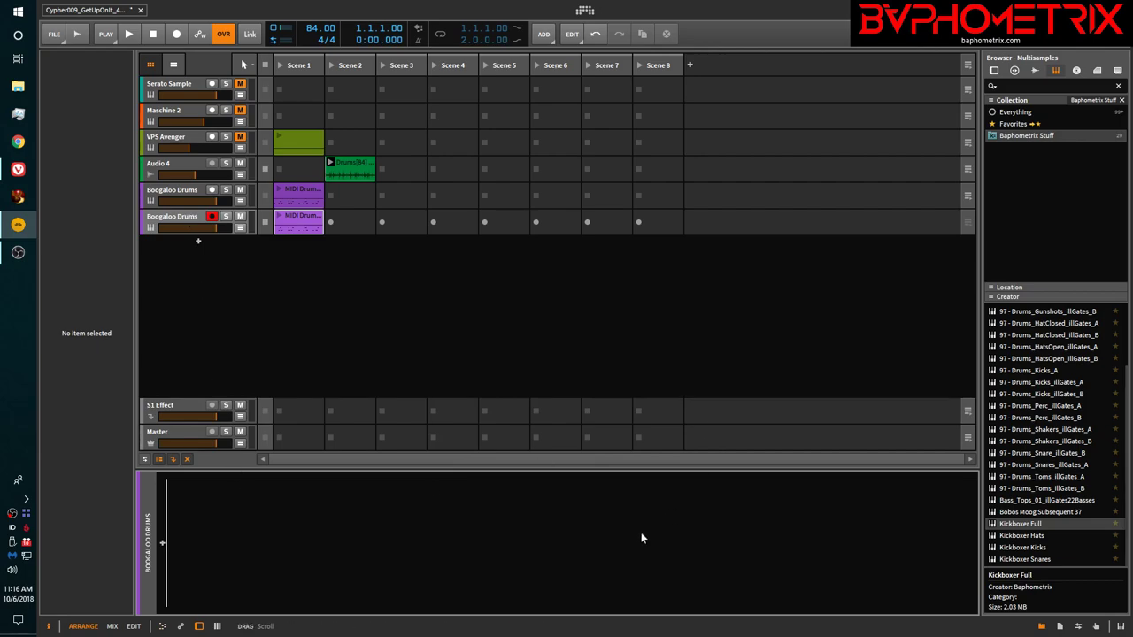
double_click(181, 537)
type("drum ma")
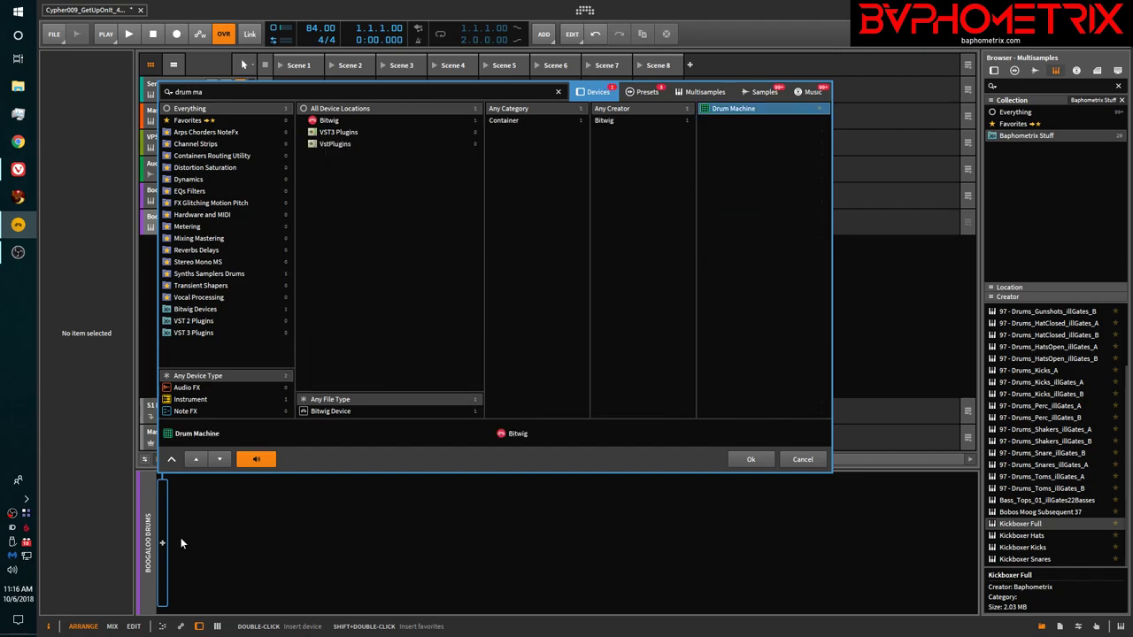
key("Down")
key("Return")
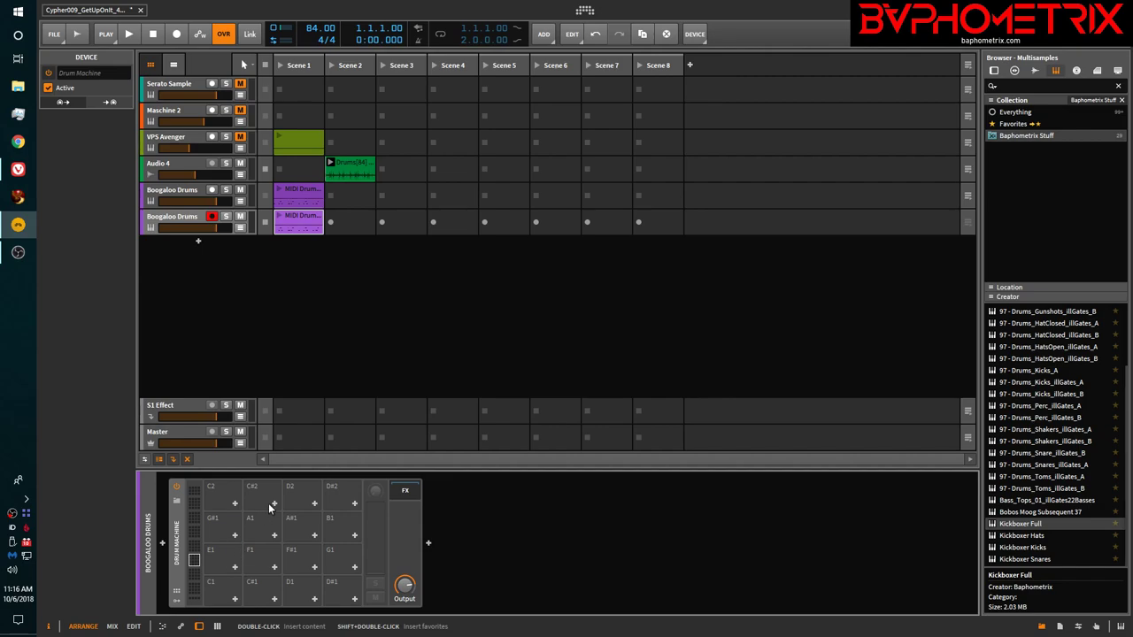
Load the Kickboxer Kicks, Kickboxer Hats and Kickboxer Snares multisamples onto the Drum Machine's C1, F1 and D1 pads, and close the zone editor.
double_click(296, 222)
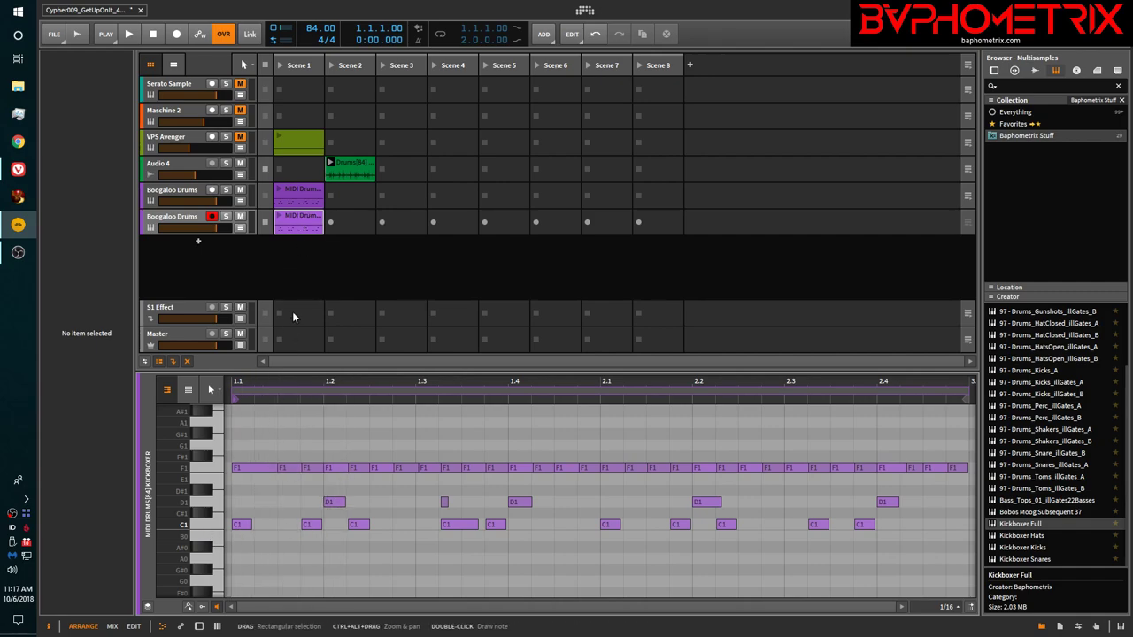
key("d")
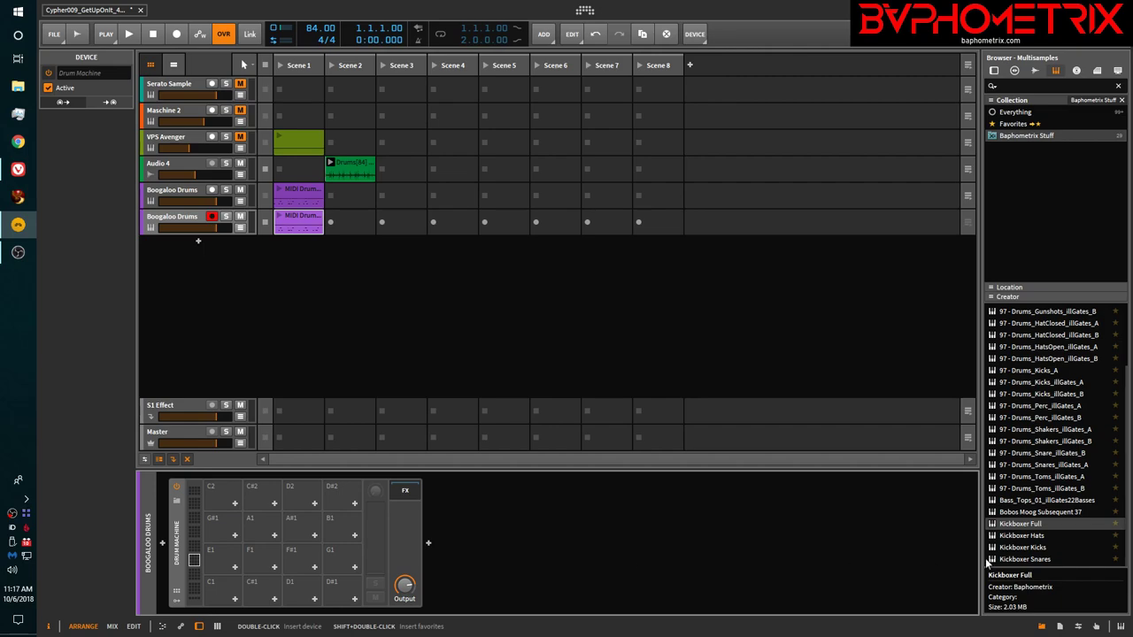
left_click(1023, 547)
left_click_drag(1025, 554, 213, 597)
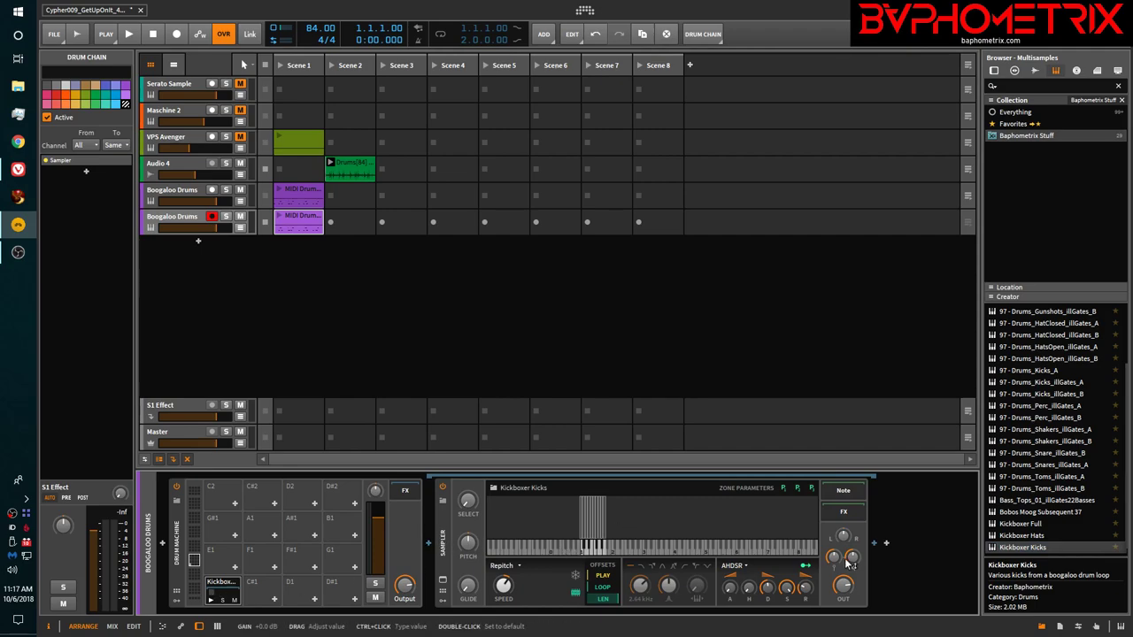
left_click_drag(1033, 542, 271, 561)
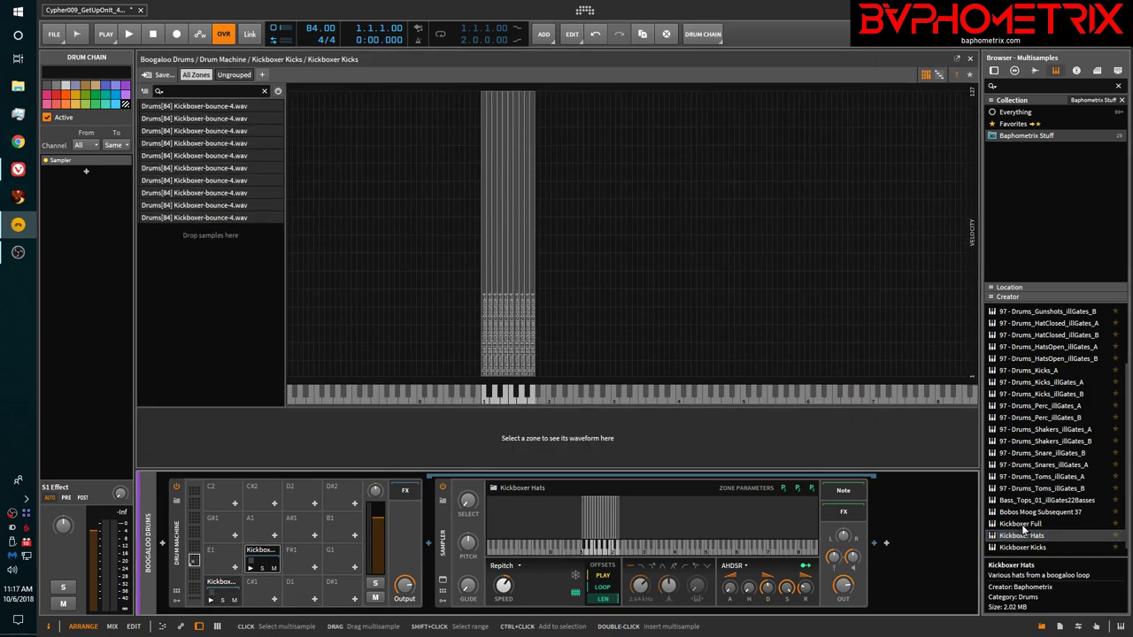
left_click(1024, 555)
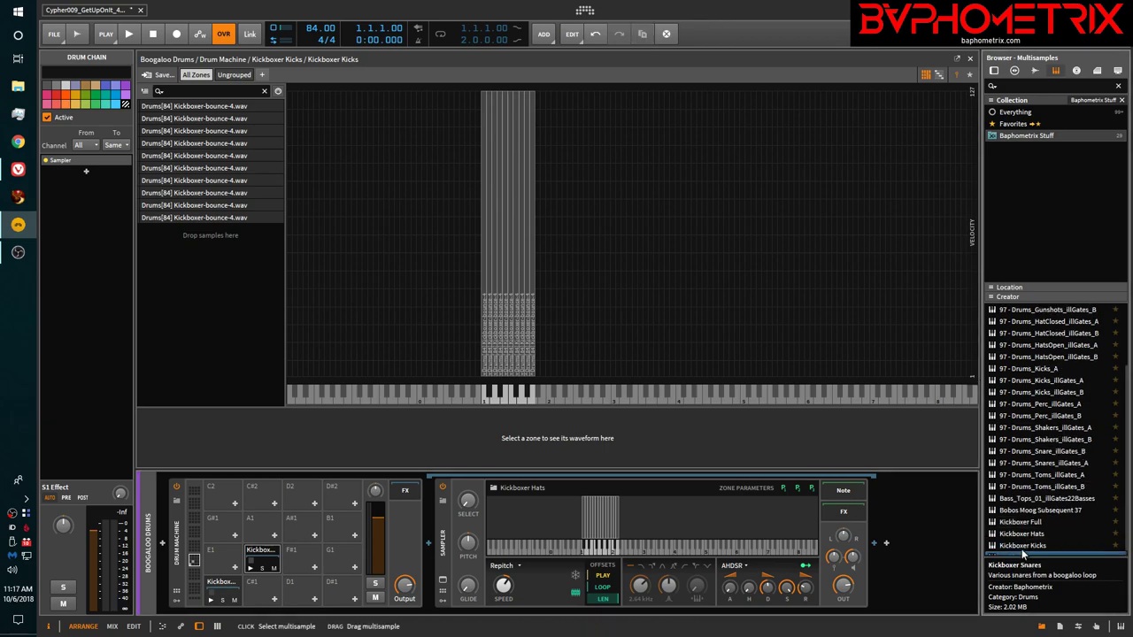
left_click_drag(1022, 553, 313, 595)
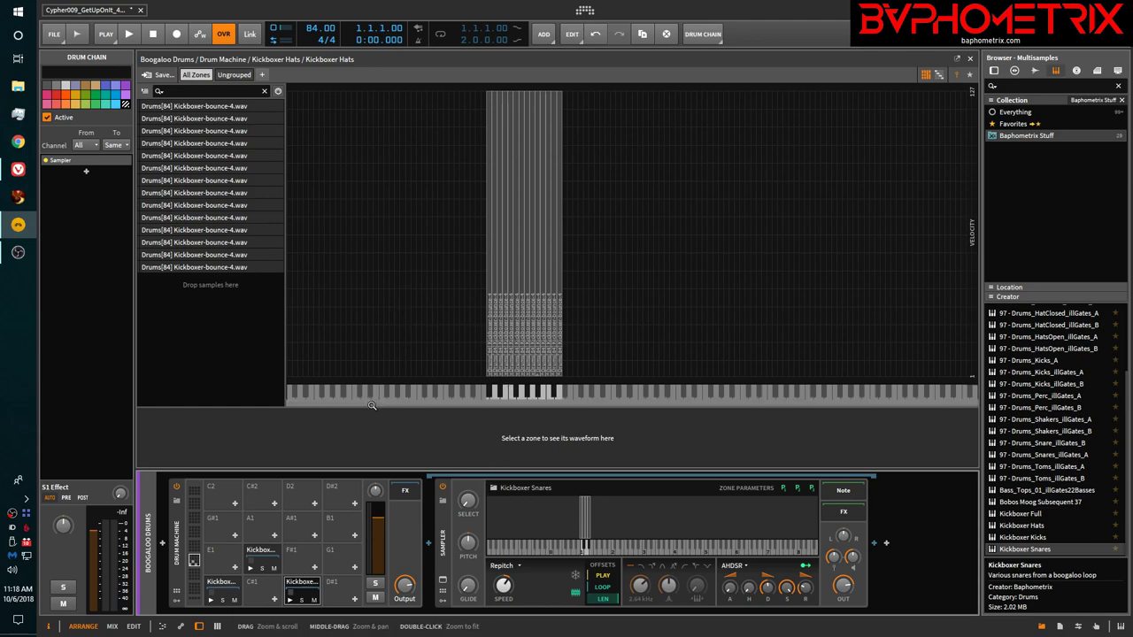
key("d")
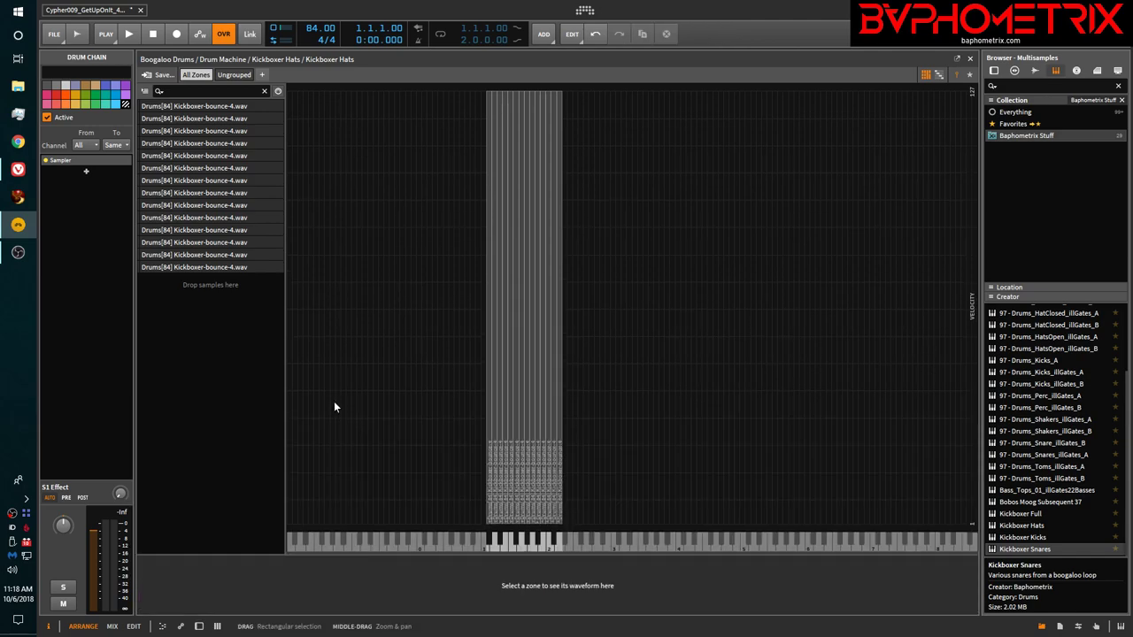
key("d")
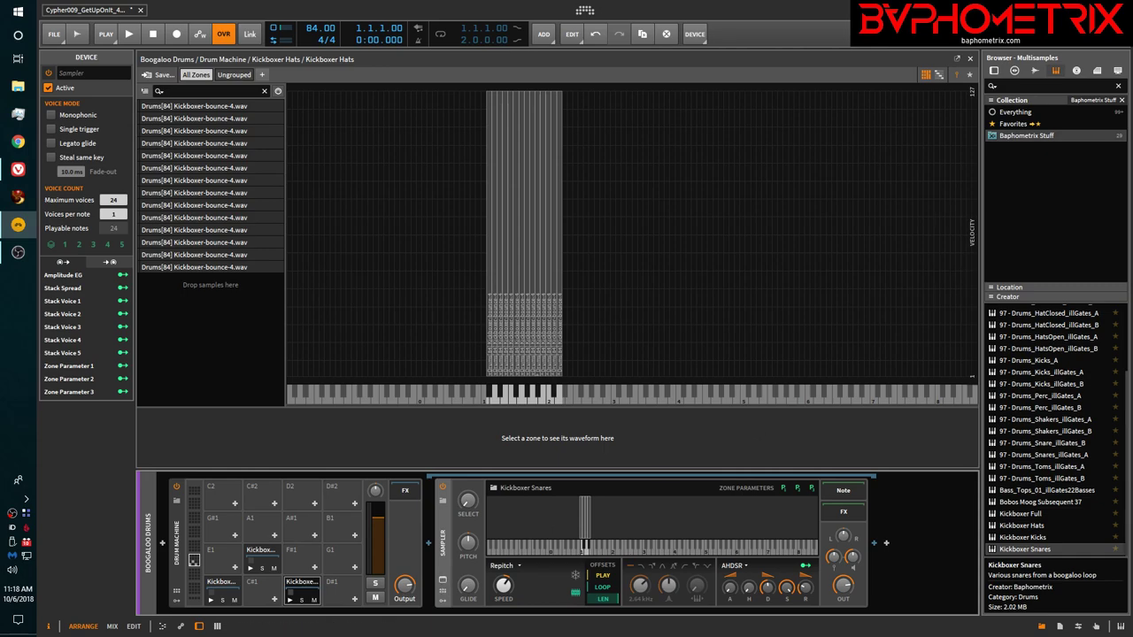
left_click(970, 59)
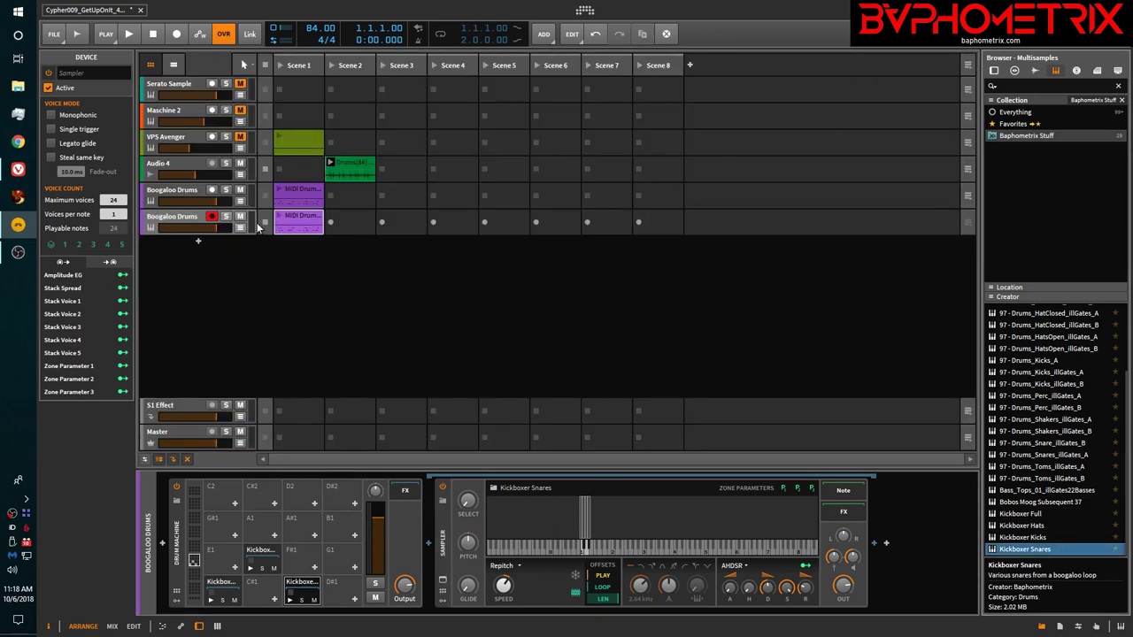
Solo the lower Boogaloo Drums track, launch its Scene 1 MIDI clip and lower the track's volume.
left_click(226, 218)
left_click(280, 218)
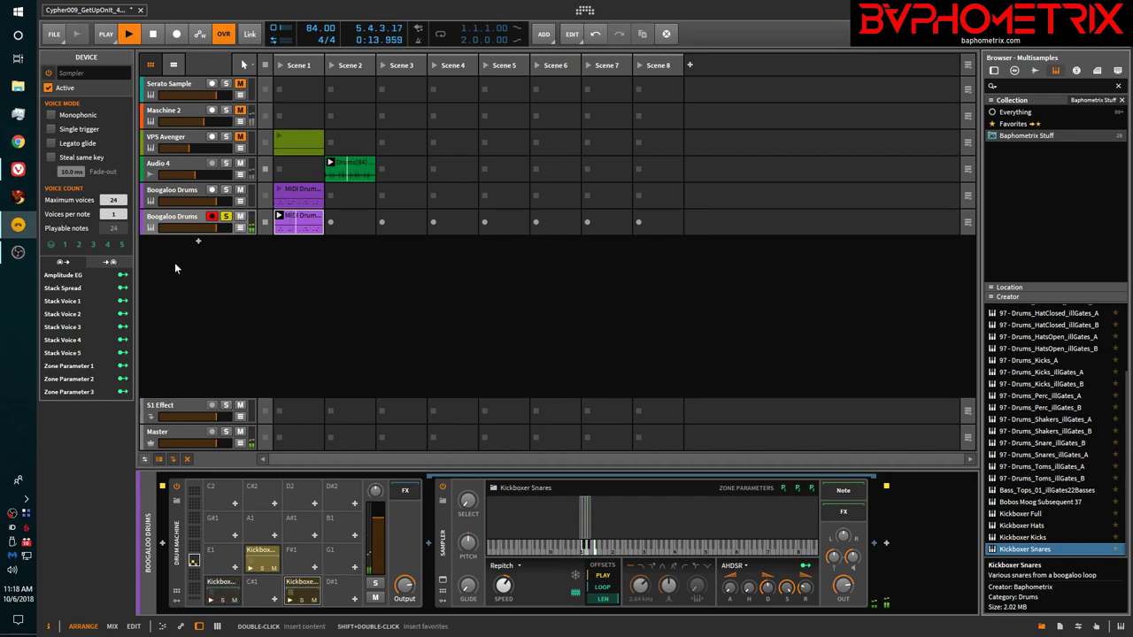
left_click_drag(199, 239, 198, 252)
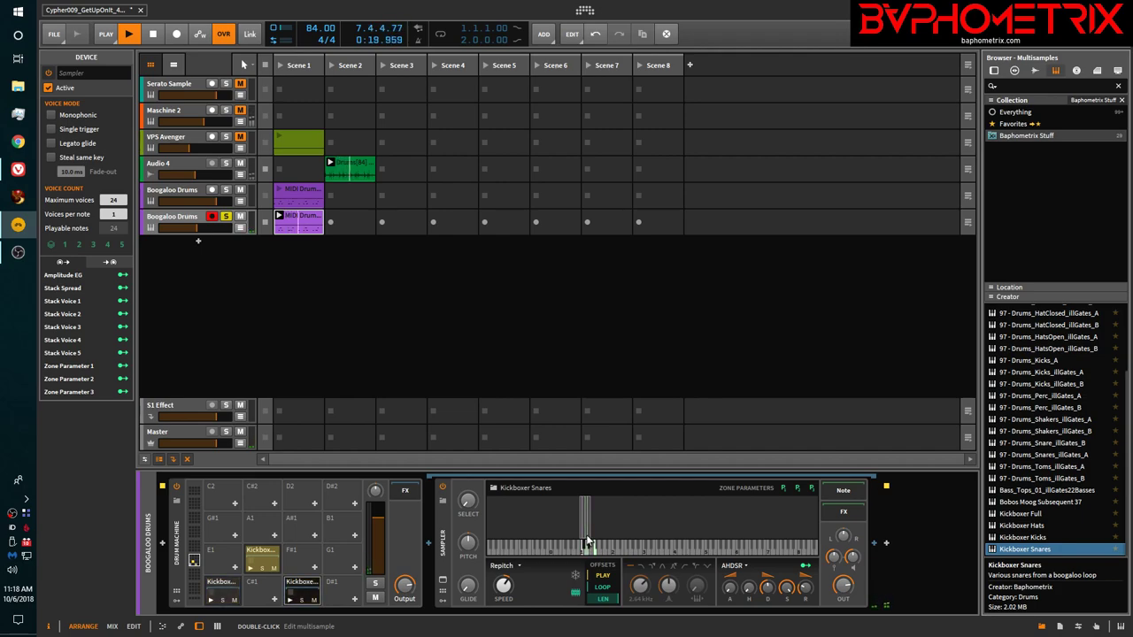
Examine which sample zones the kick and hat pads trigger while the clip plays, and stop playback.
left_click(215, 585)
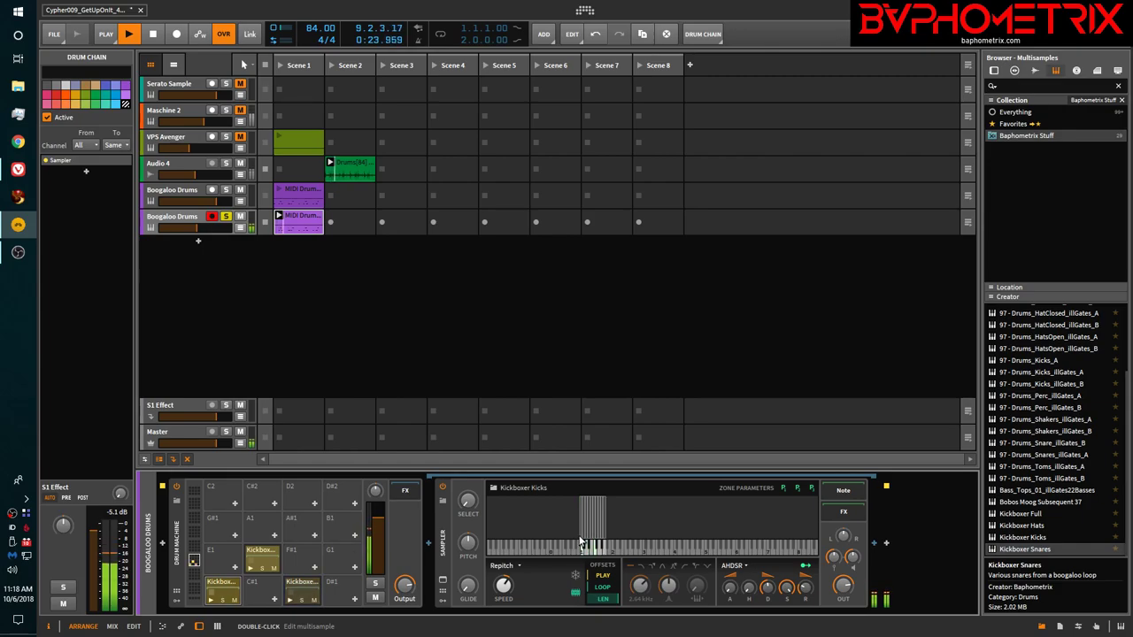
left_click(260, 555)
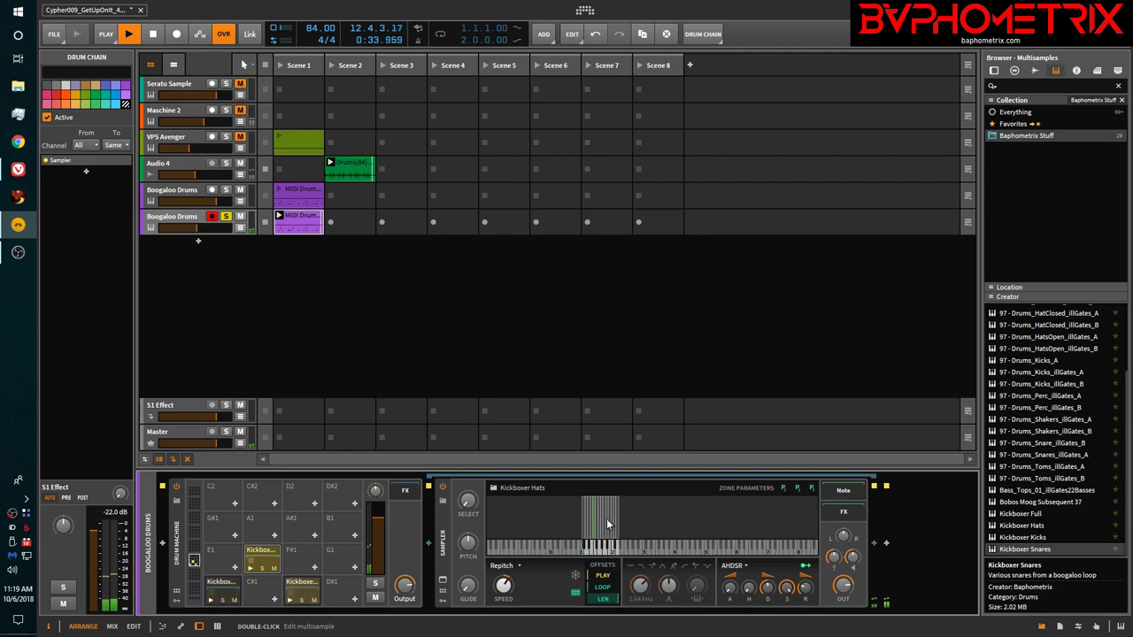
key("space")
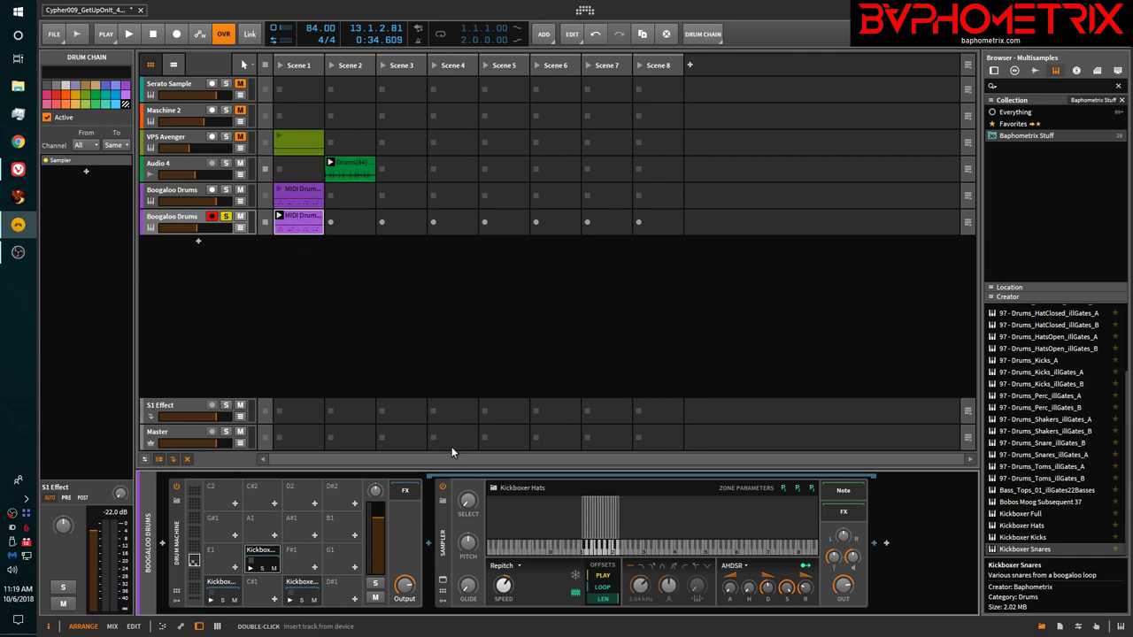
Delete the Kickboxer chains from the C1, F1 and D1 pads of the Drum Machine.
left_click(222, 587)
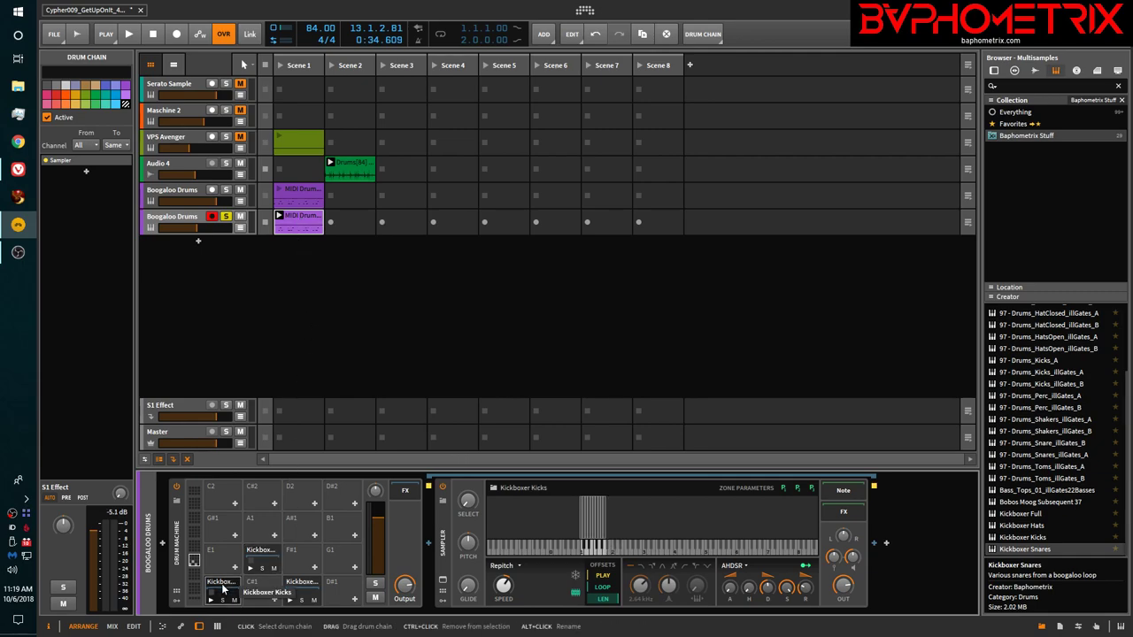
key("Delete")
left_click(257, 556)
key("Delete")
left_click(299, 587)
key("Delete")
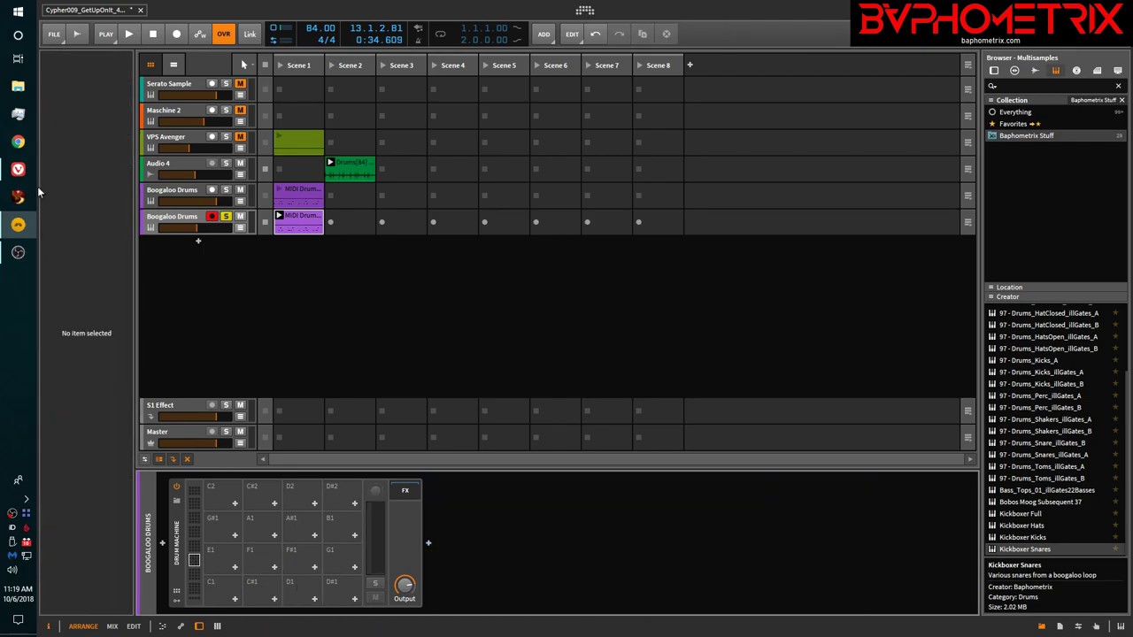
Look up the "How to create a DrumPad 97" section of The Bitwig Handbook in the browser and return to Bitwig.
left_click(17, 169)
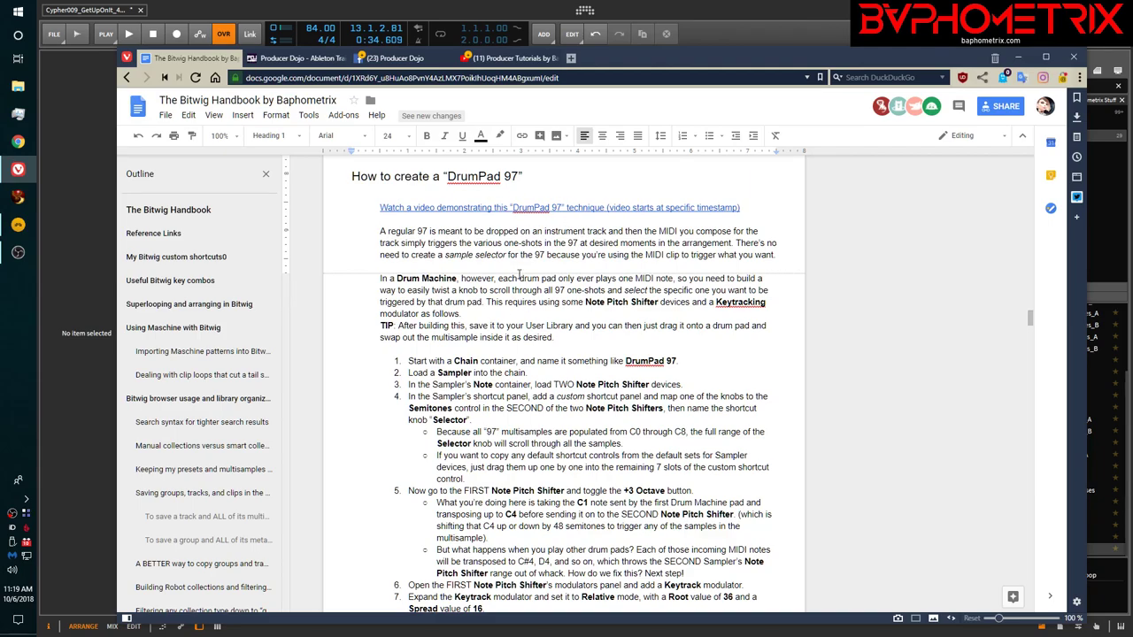
left_click(520, 12)
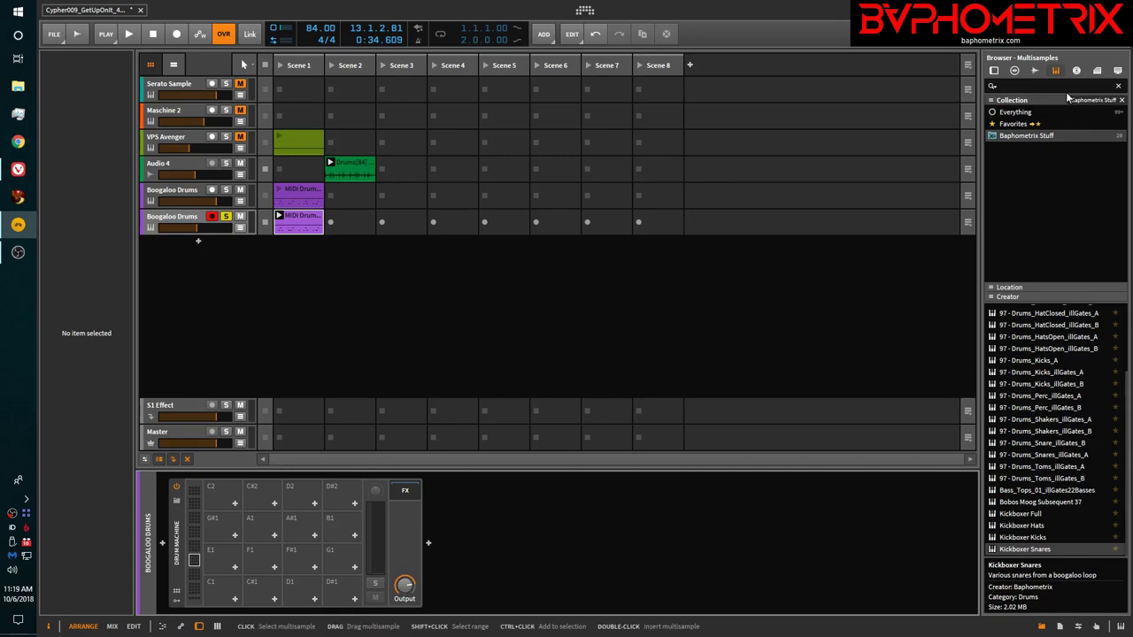
Load the DrumPad 97 preset from the Baphometrix Stuff collection onto the Drum Machine's C1, F1 and D1 pads.
left_click(1016, 71)
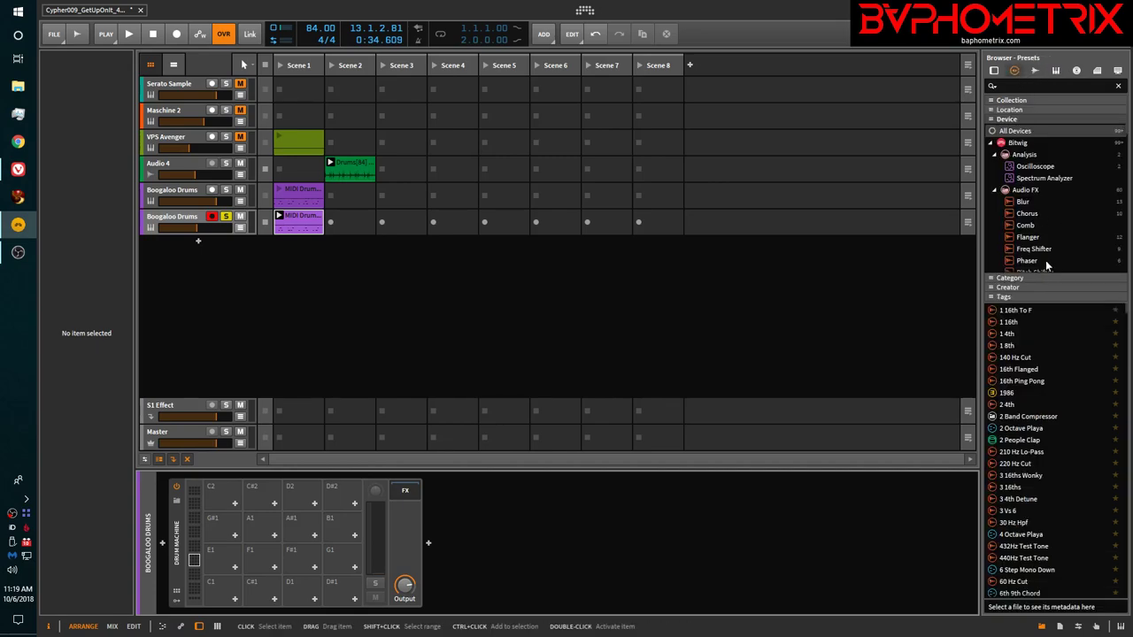
left_click(1034, 102)
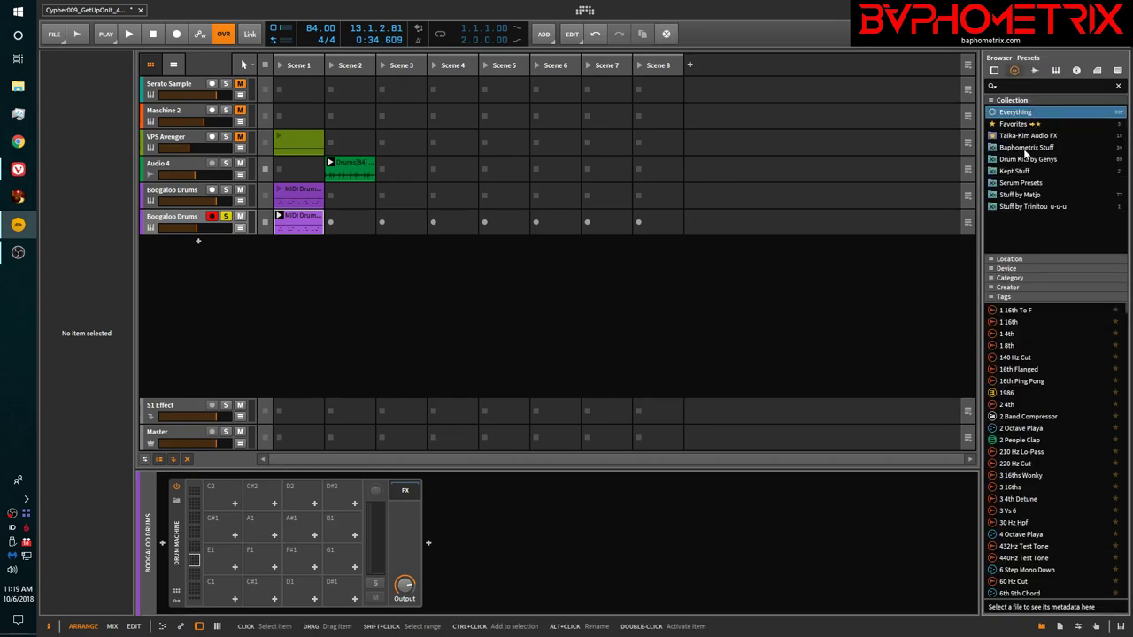
left_click(1027, 147)
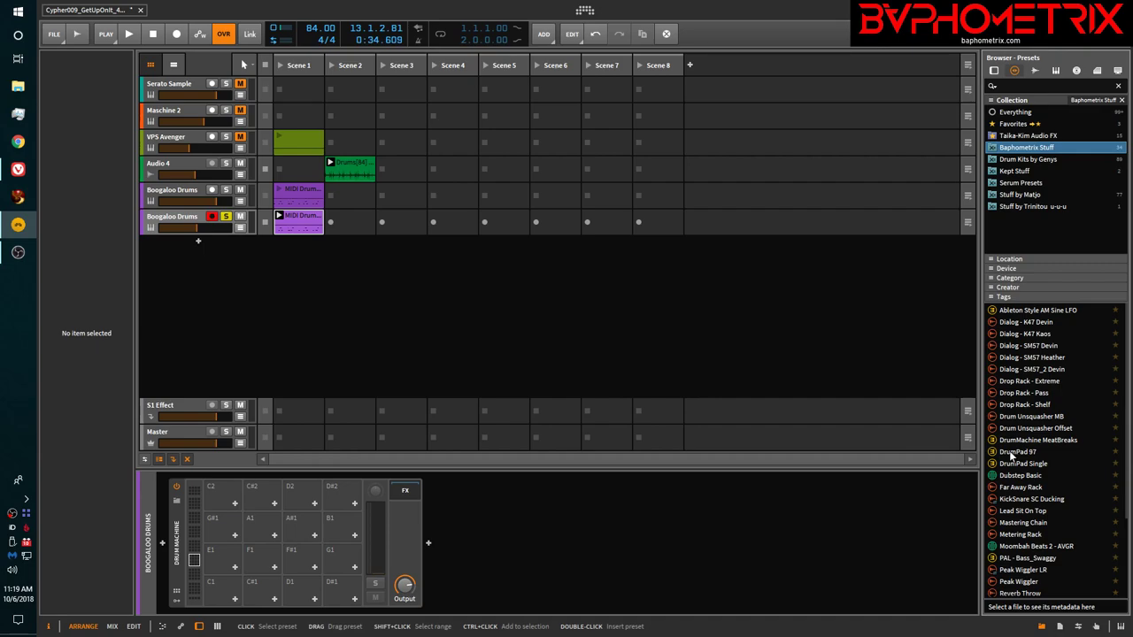
left_click_drag(1011, 455, 223, 593)
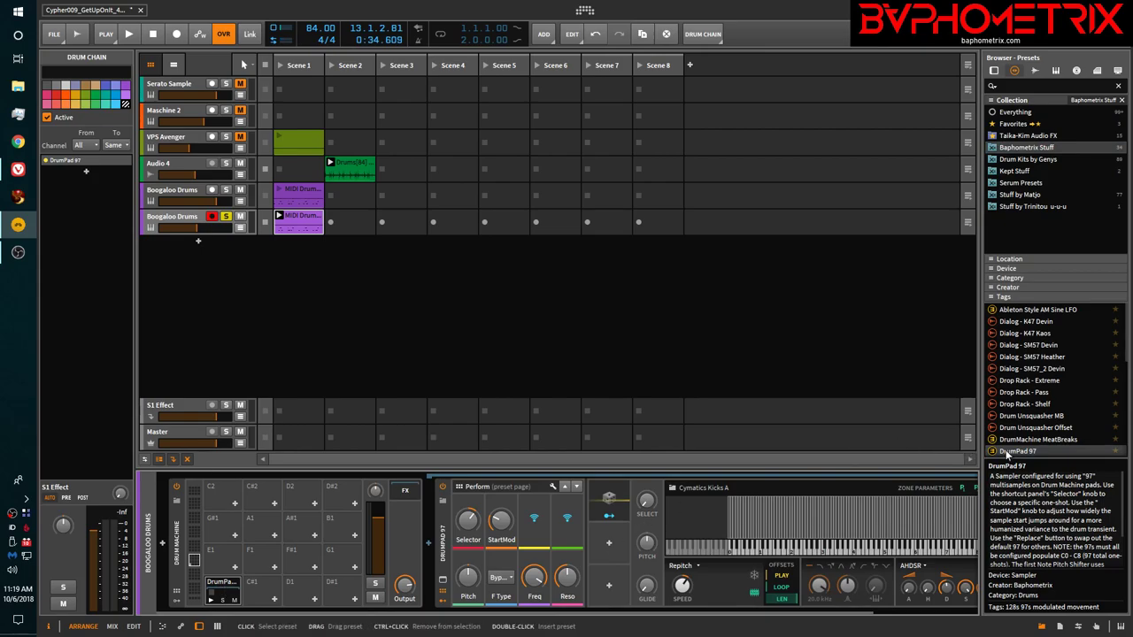
left_click_drag(1011, 455, 270, 565)
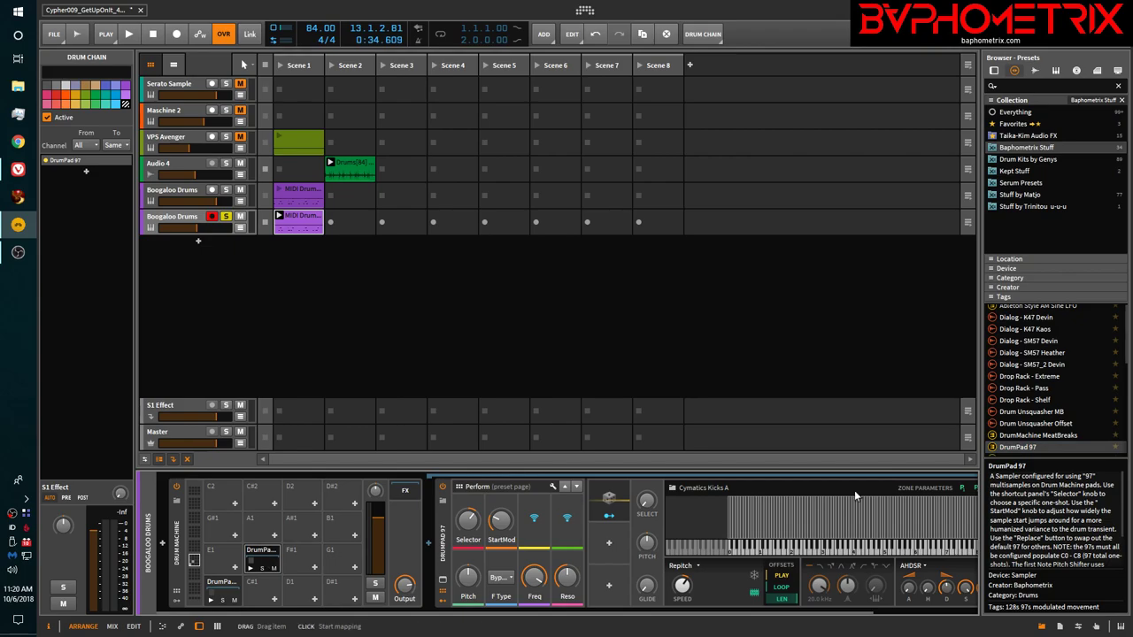
left_click_drag(1006, 453, 295, 593)
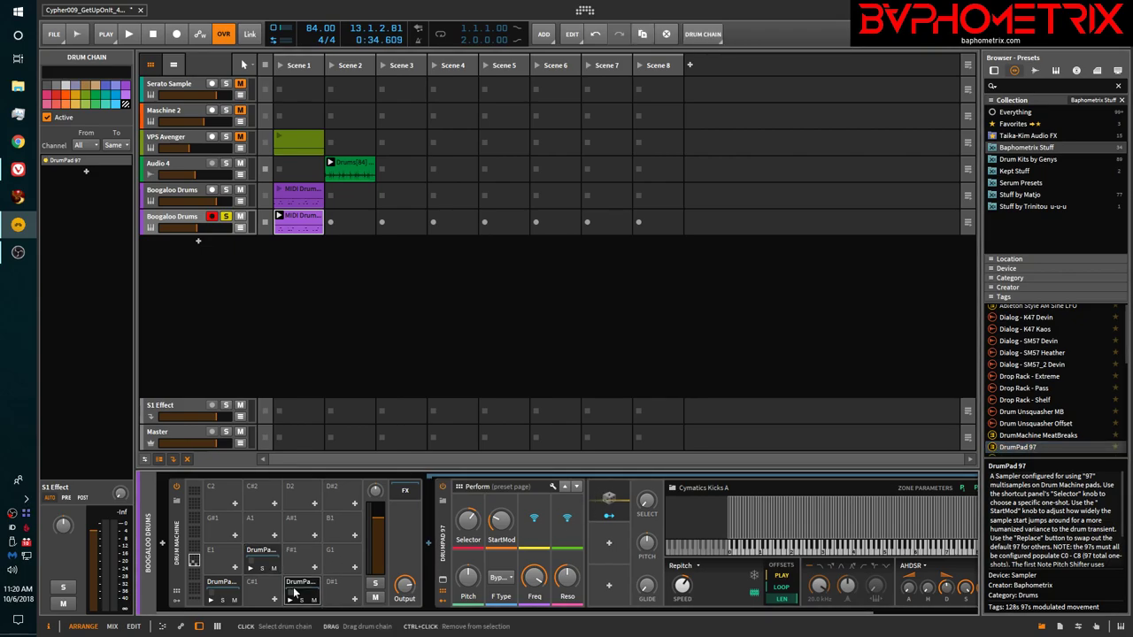
Replace the multisample in the C1 pad's DrumPad 97 with Kickboxer Kicks.
left_click(217, 592)
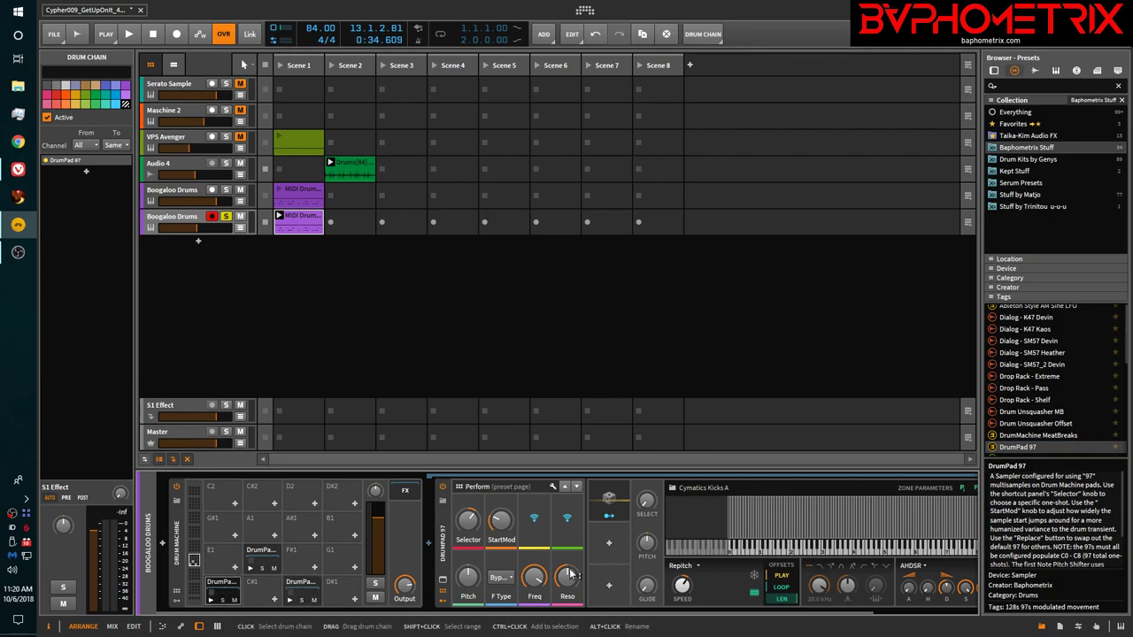
left_click_drag(684, 612, 806, 620)
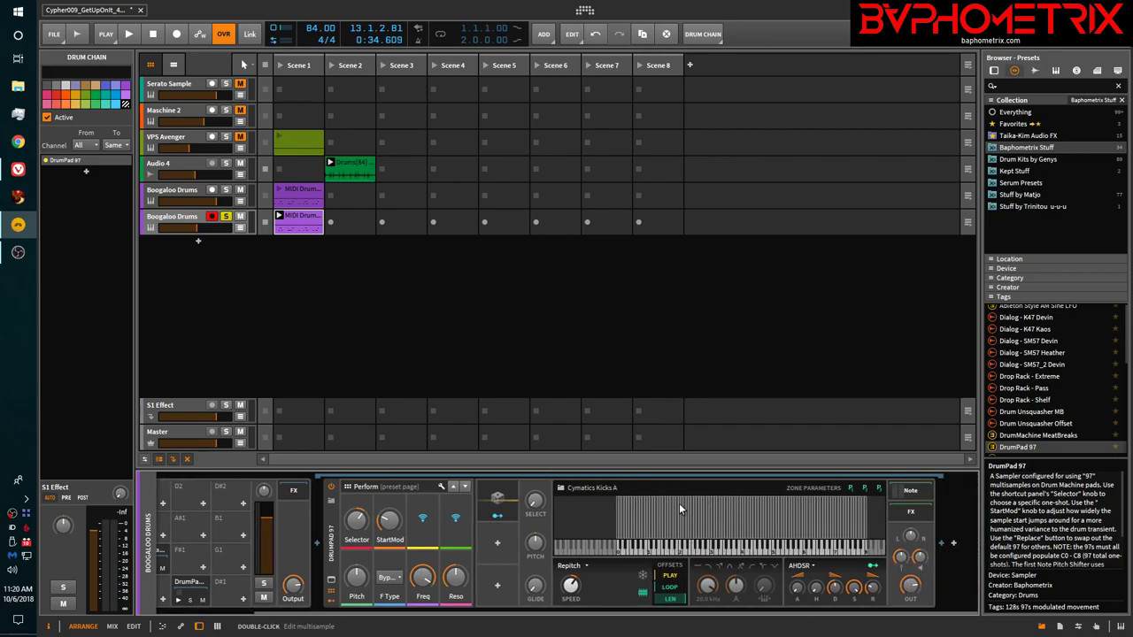
left_click(1055, 71)
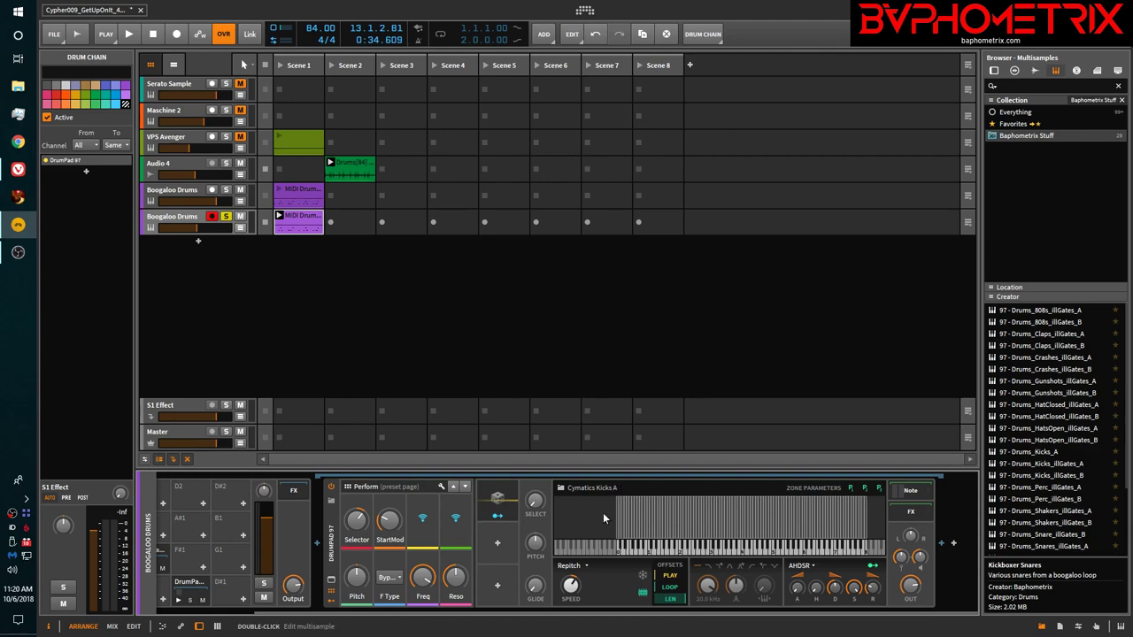
scroll(1053, 408, "down", 3)
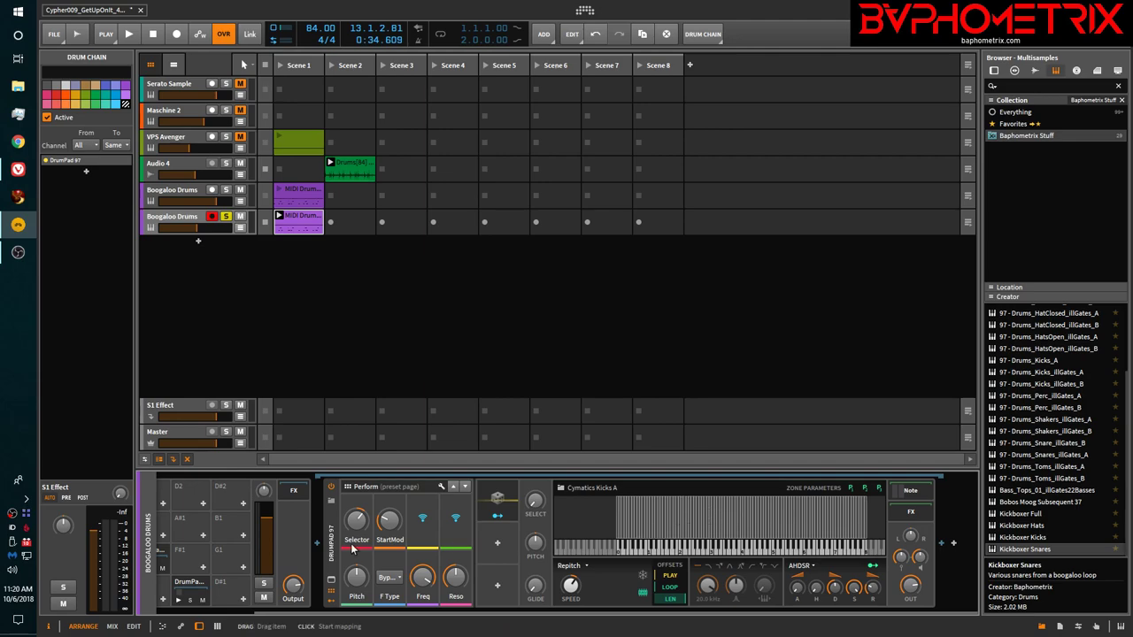
scroll(532, 617, "left", 2)
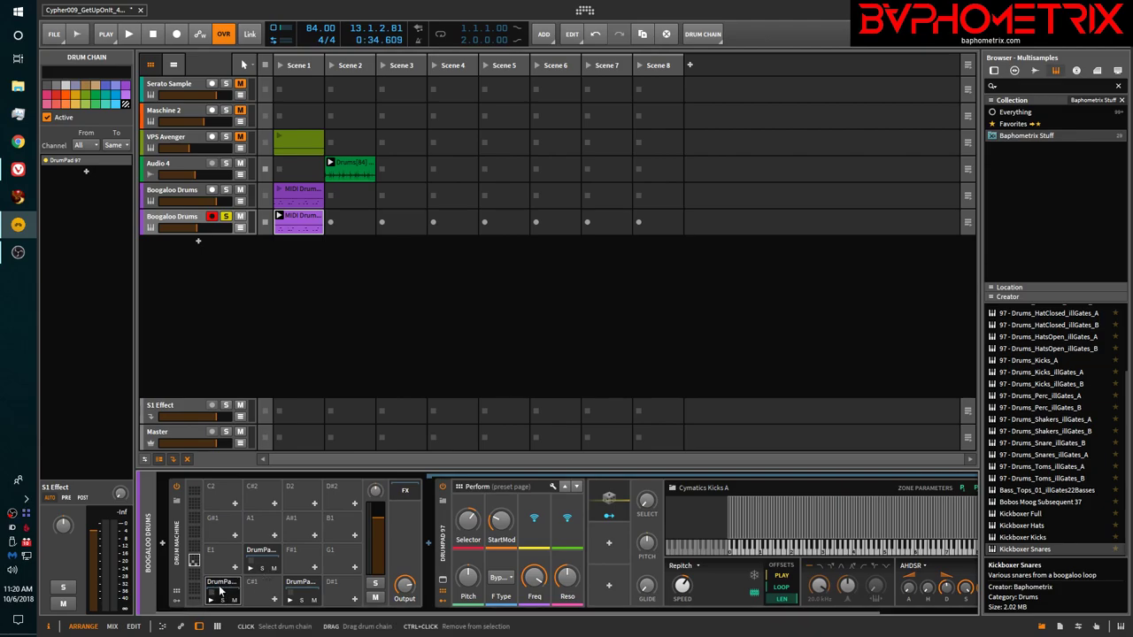
left_click(1017, 537)
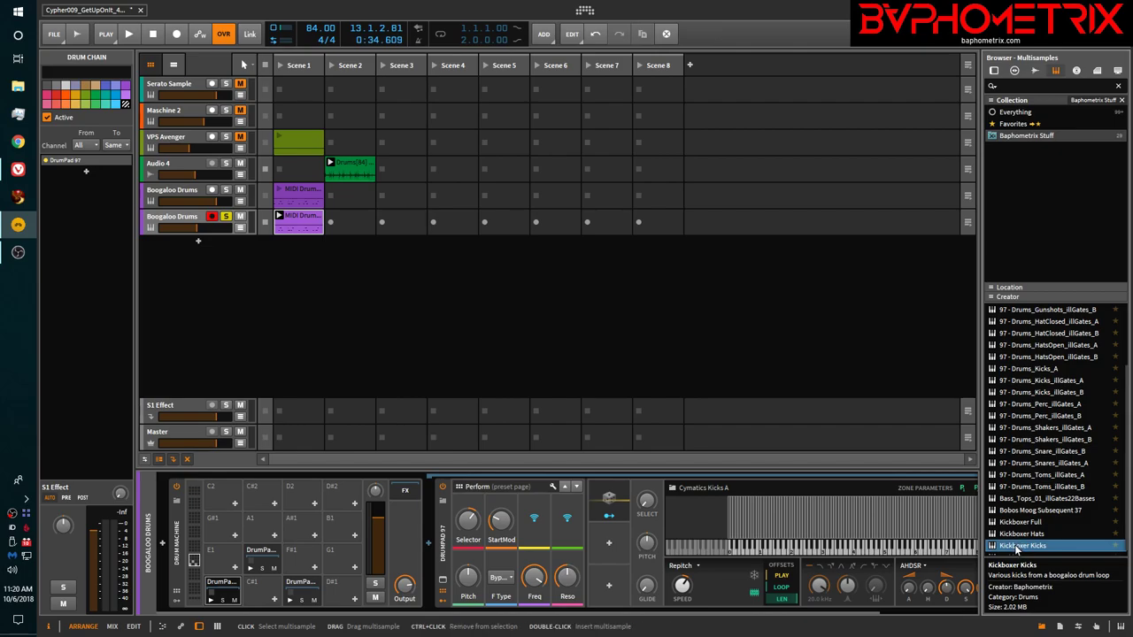
left_click(830, 512)
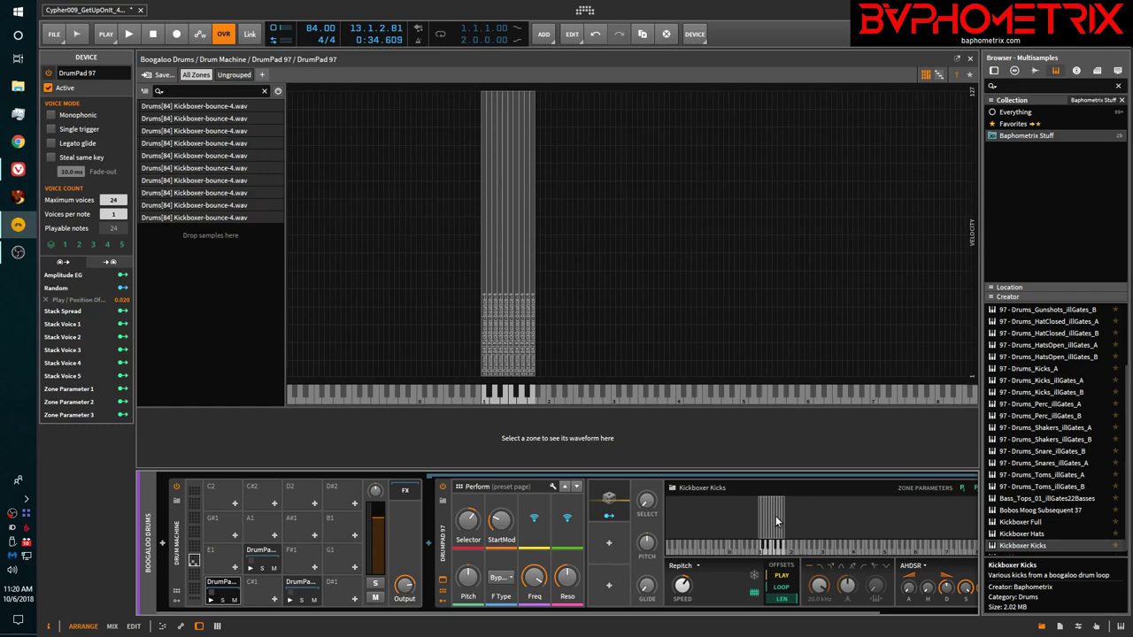
Replace the multisamples in the F1 and D1 pads' DrumPad 97 with Kickboxer Hats and Kickboxer Snares respectively.
left_click(257, 551)
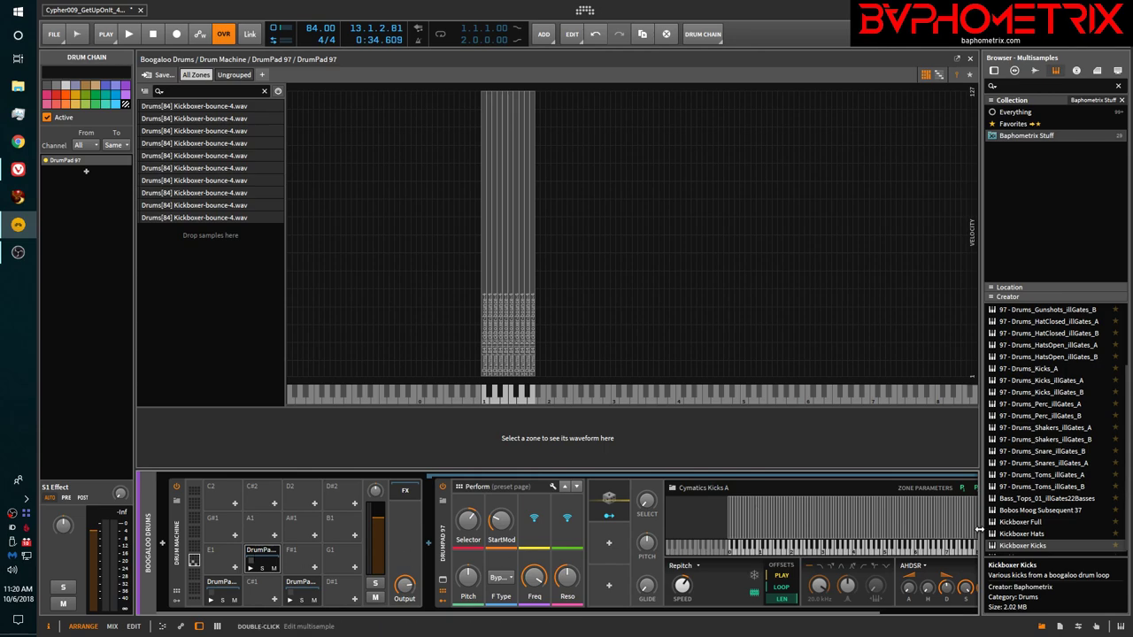
left_click_drag(1010, 537, 821, 521)
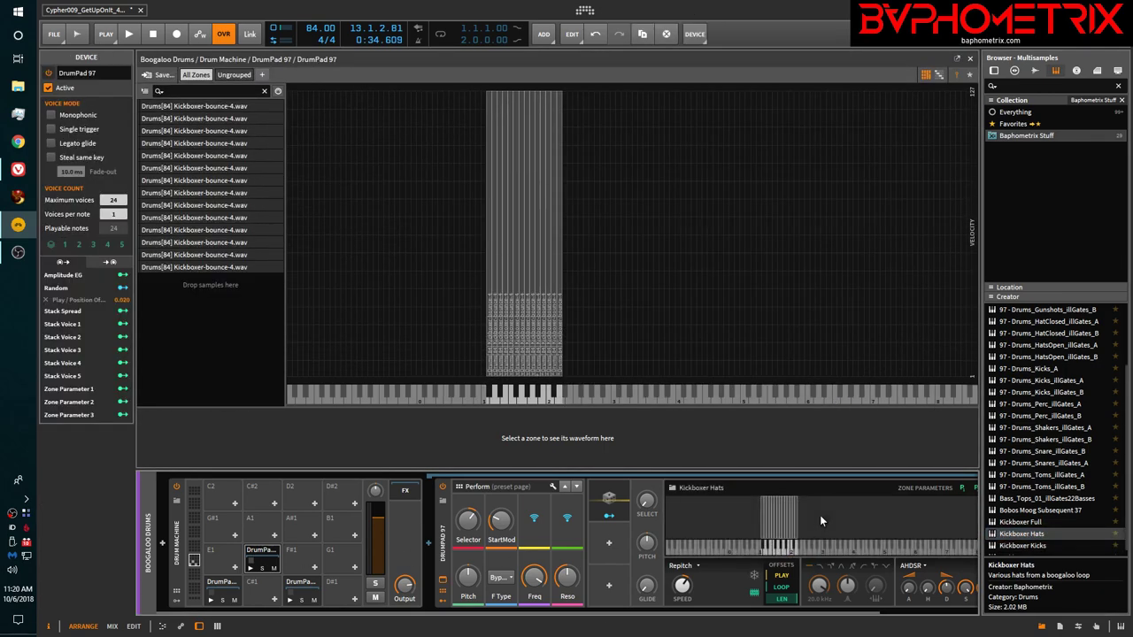
left_click(298, 588)
scroll(1036, 507, "down", 1)
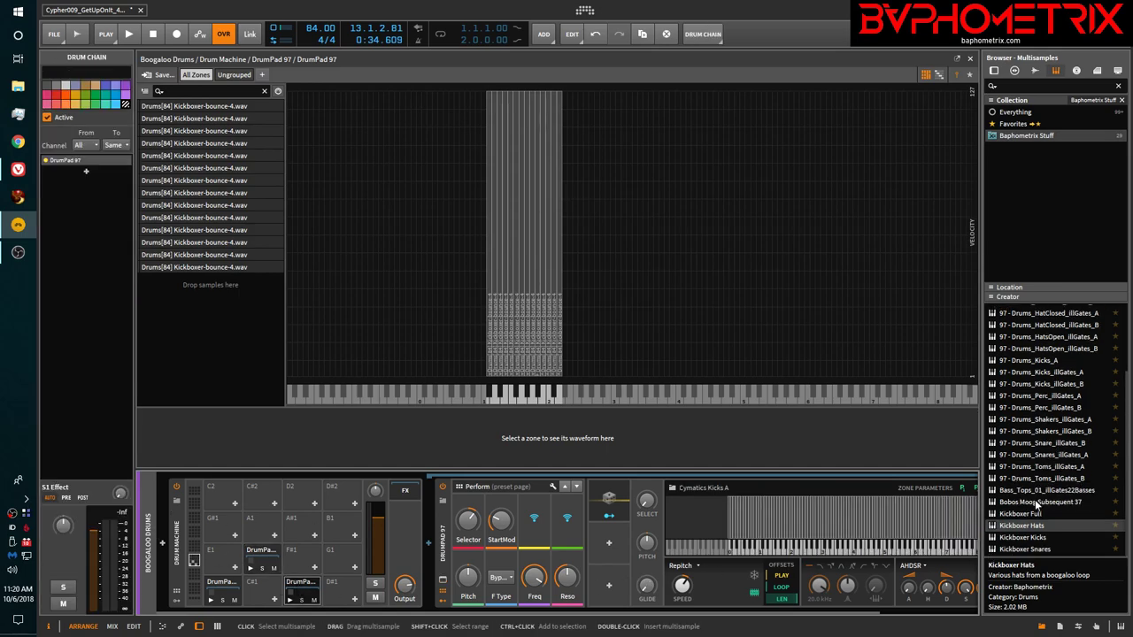
left_click(1027, 547)
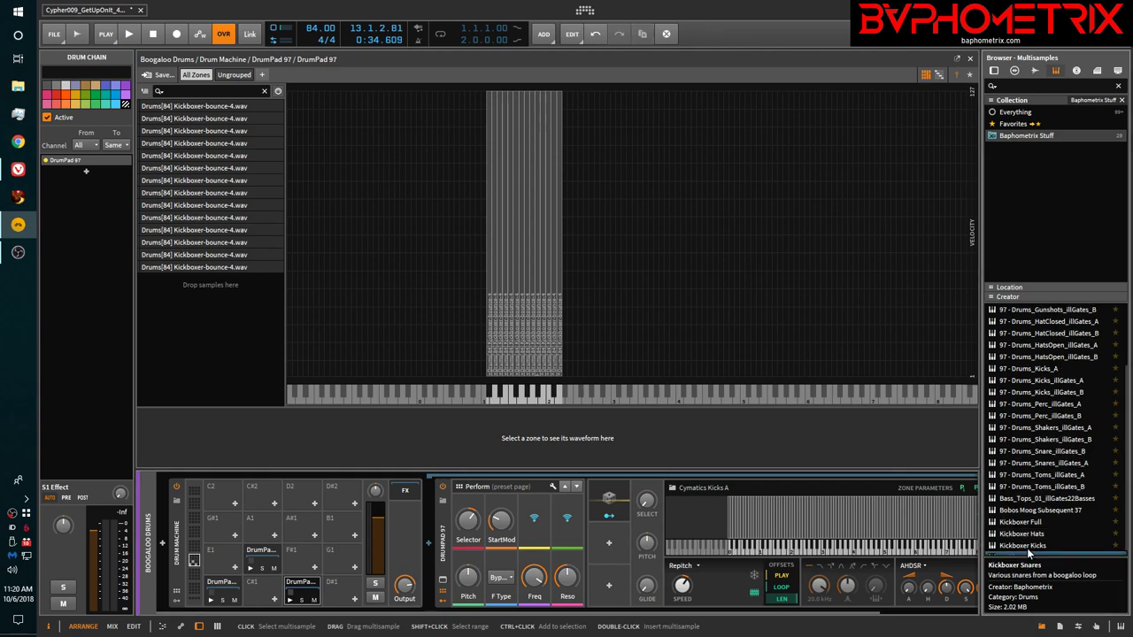
scroll(1027, 548, "down", 1)
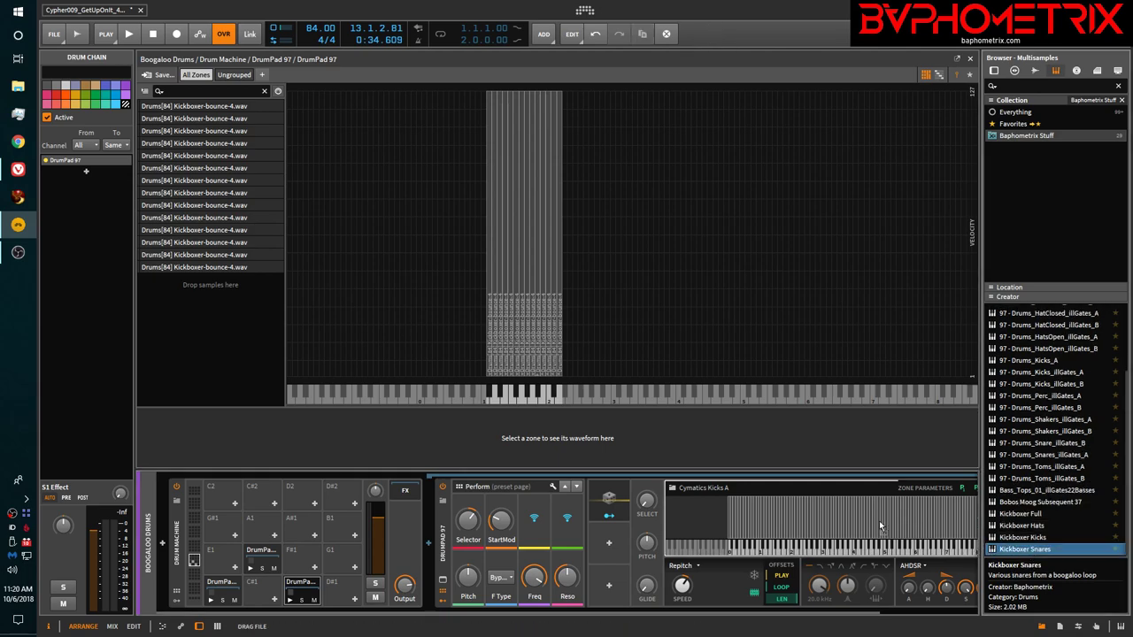
left_click_drag(879, 521, 878, 521)
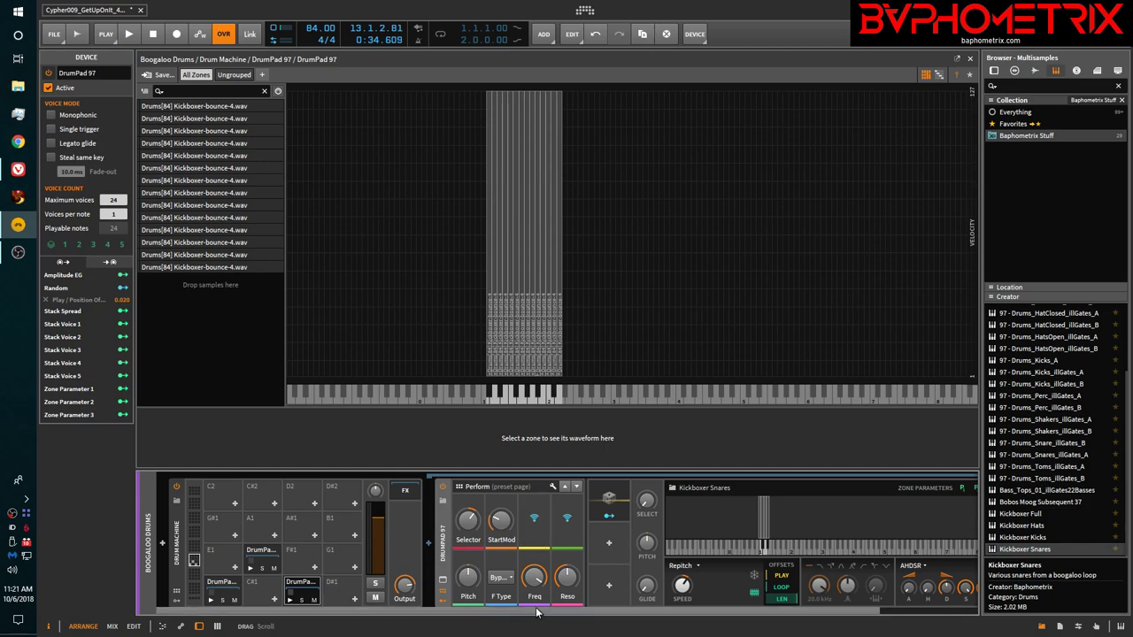
Examine the note chain of the D1 pad's DrumPad 97, including both Note Pitch Shifters and the Keytrack modulator, and hide the browser.
left_click_drag(537, 612, 698, 633)
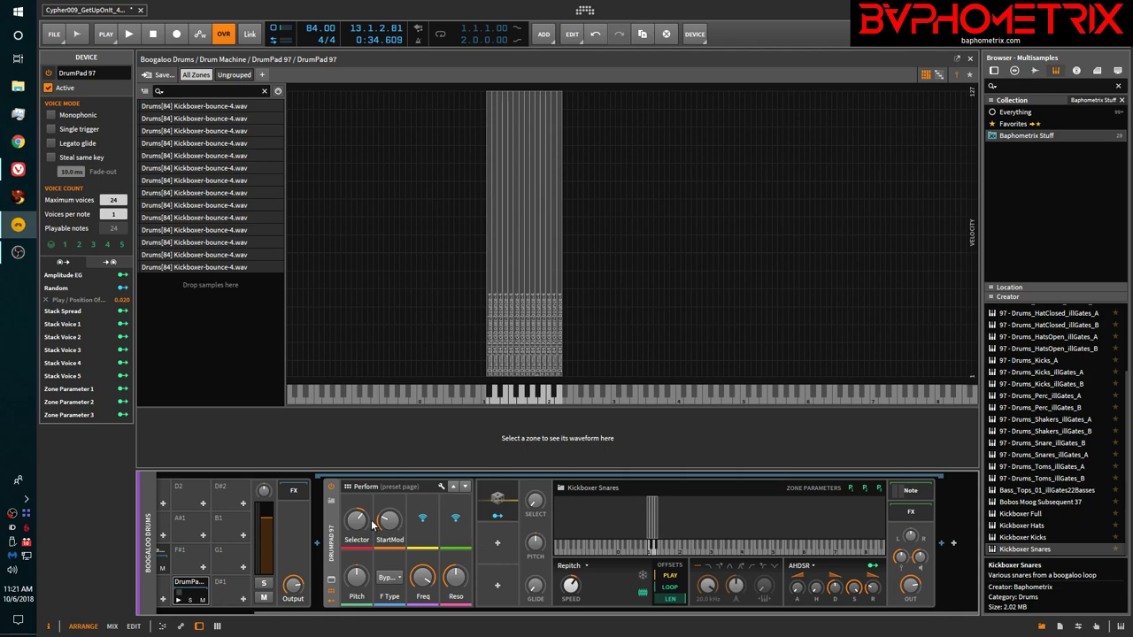
left_click(908, 492)
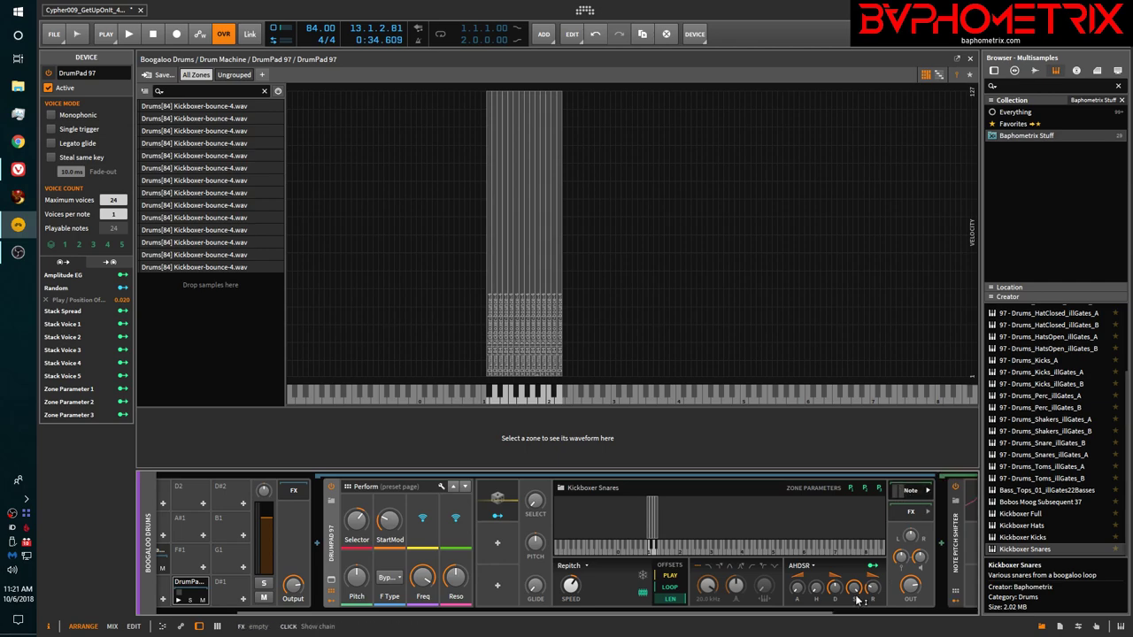
left_click_drag(817, 615, 963, 627)
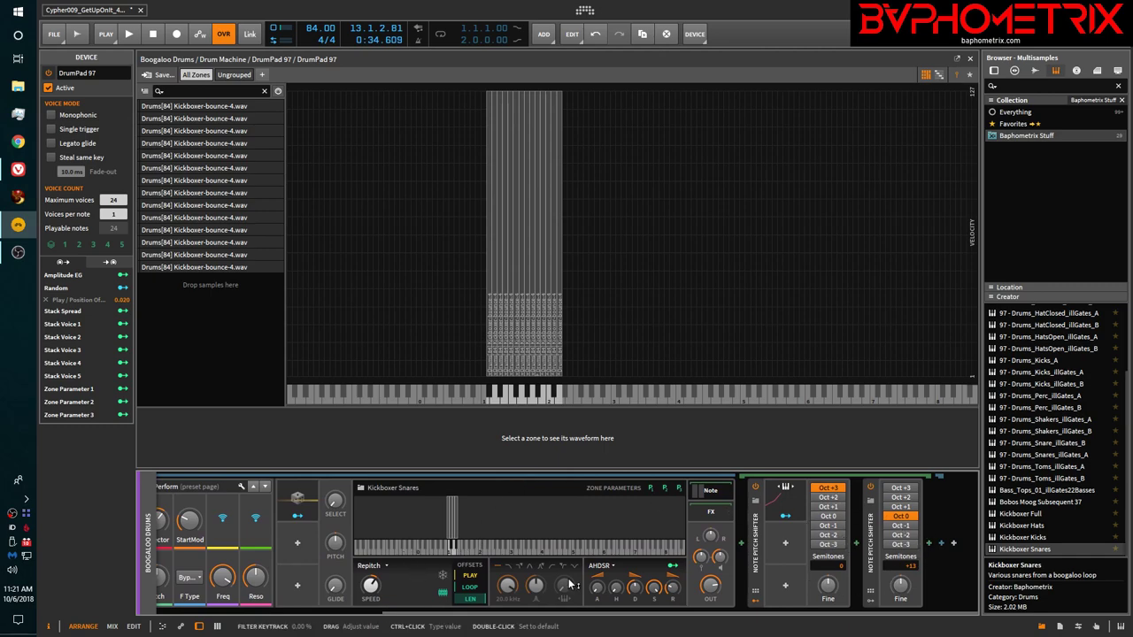
left_click_drag(734, 612, 706, 612)
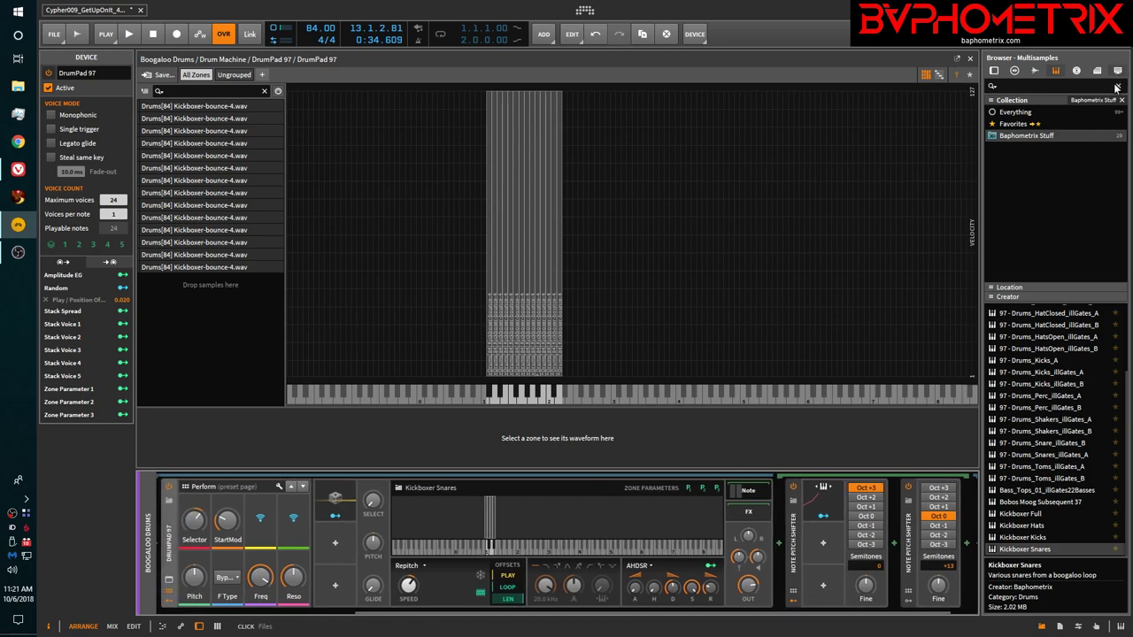
left_click(1043, 628)
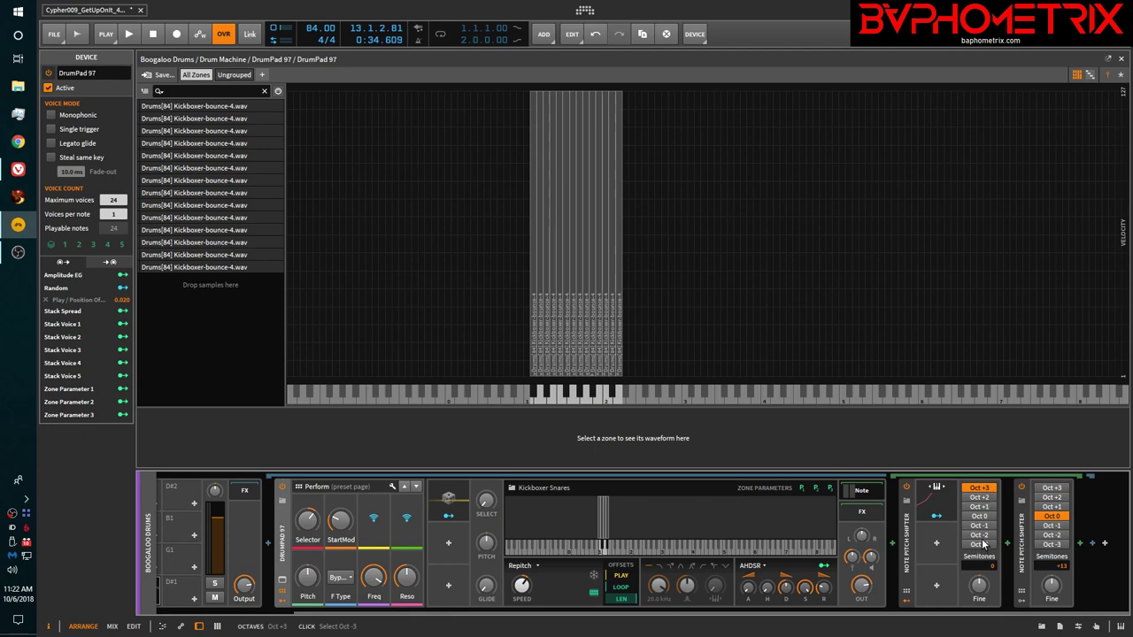
left_click(953, 502)
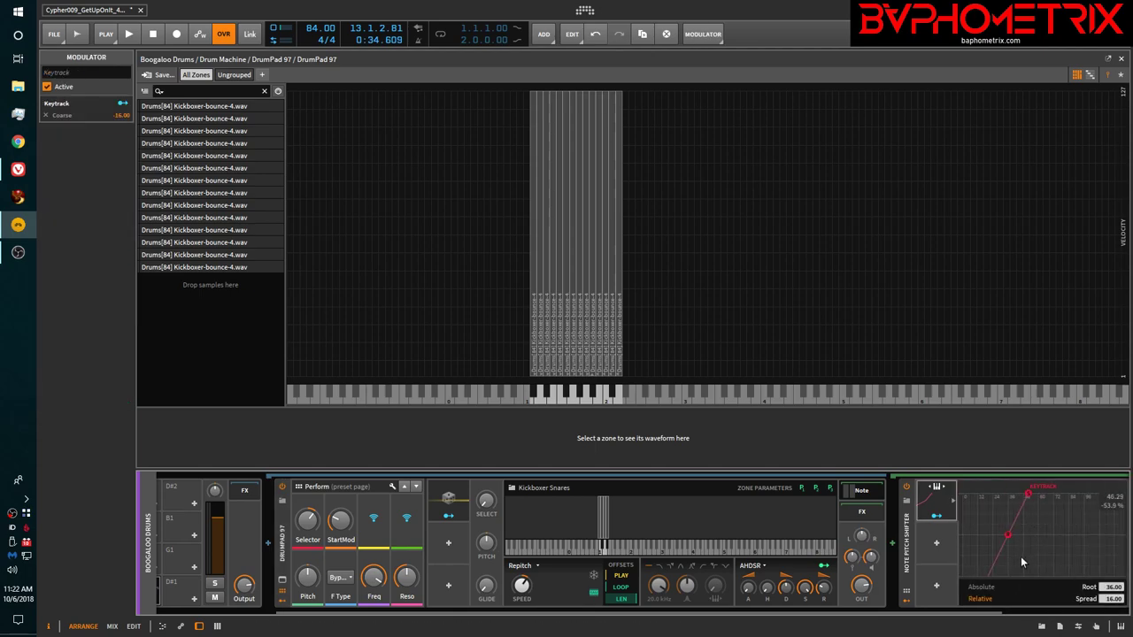
left_click(953, 502)
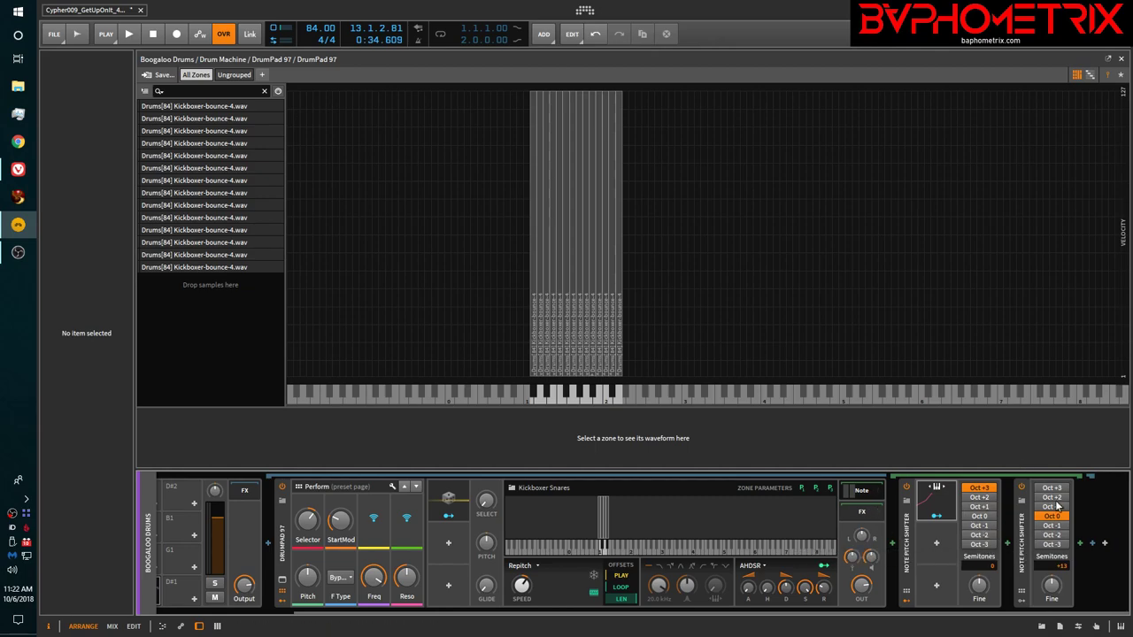
left_click(856, 495)
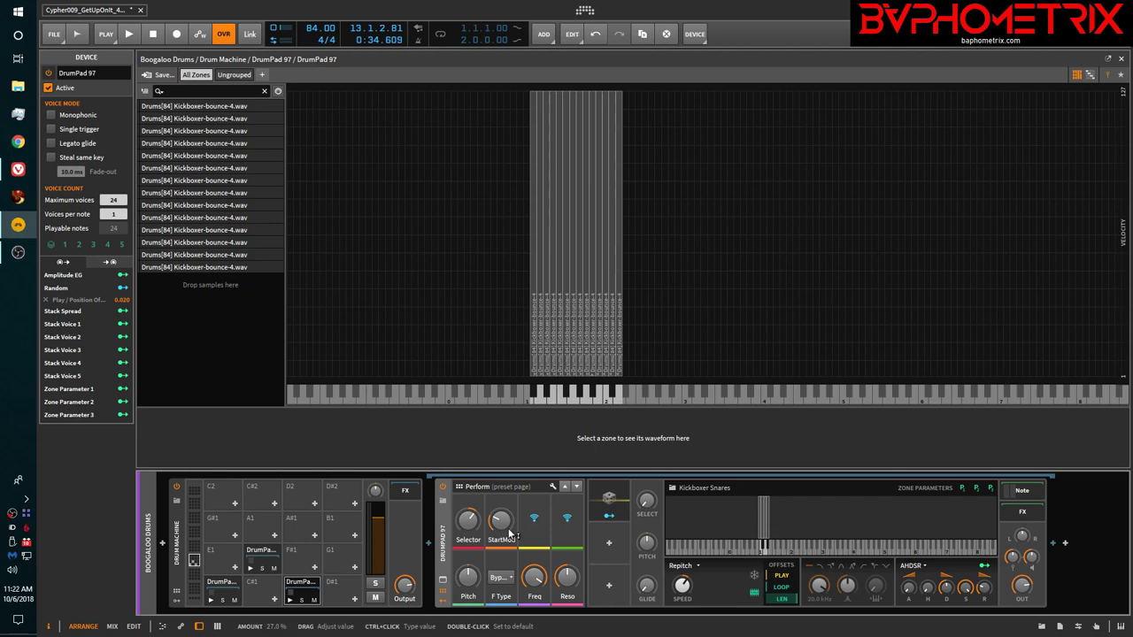
Examine the Random modulator and Kickboxer Kicks zones of the C1 pad's DrumPad 97, and close the multisample editor.
left_click(230, 581)
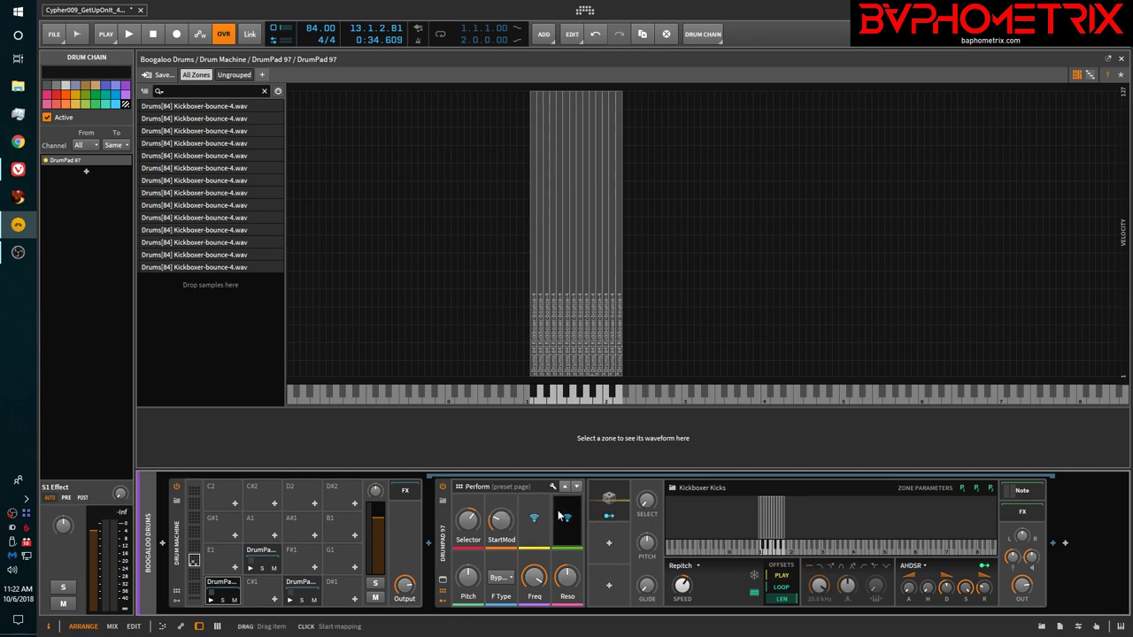
left_click(624, 502)
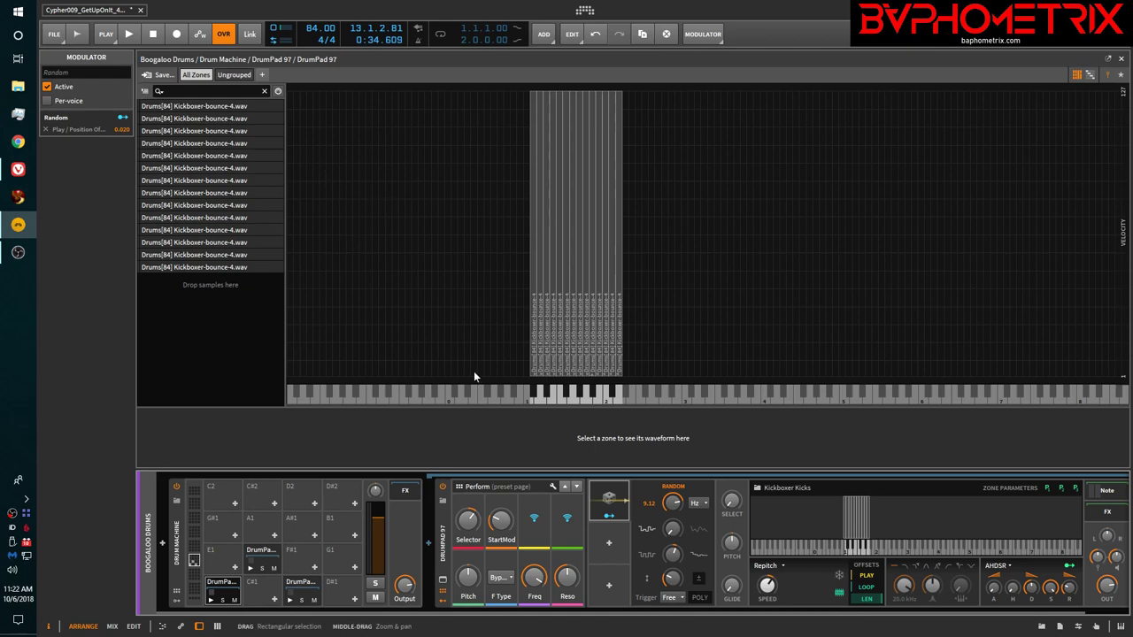
left_click(445, 579)
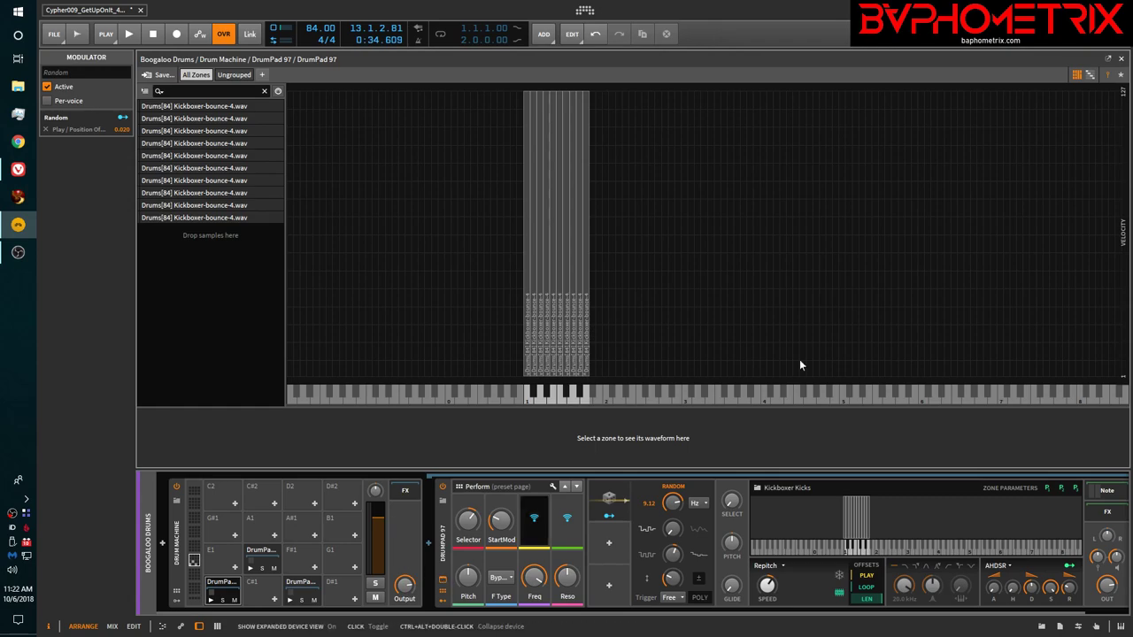
left_click(1121, 58)
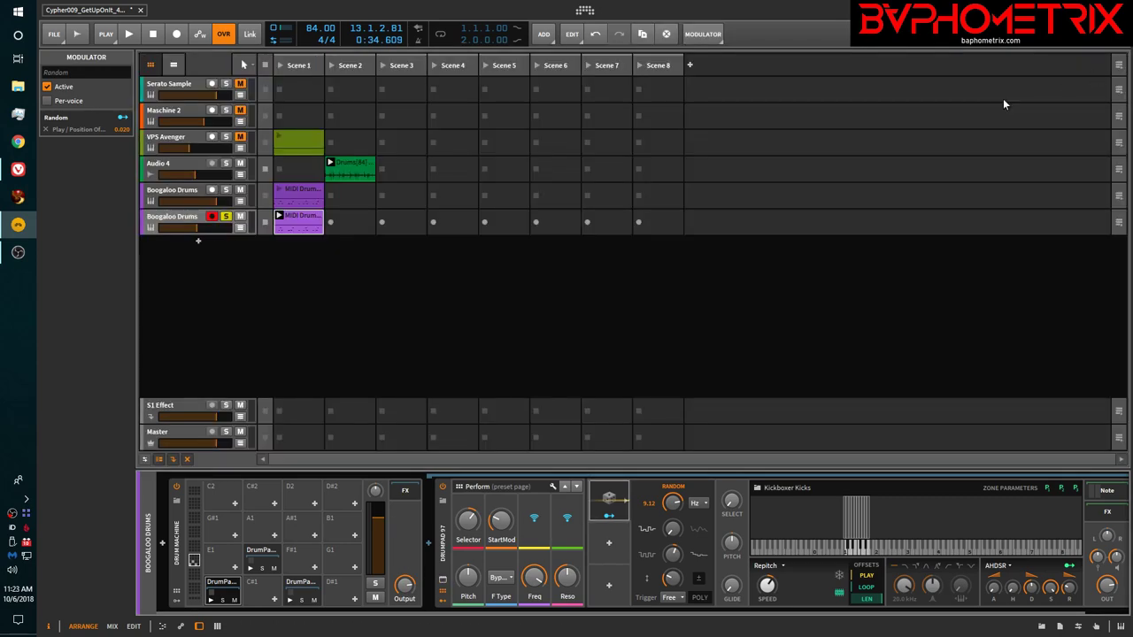
Play the lower Boogaloo Drums track's clip and turn down the Selector on the C1, F1 and D1 pads' DrumPad 97.
left_click(278, 218)
left_click_drag(500, 520, 500, 520)
left_click(262, 558)
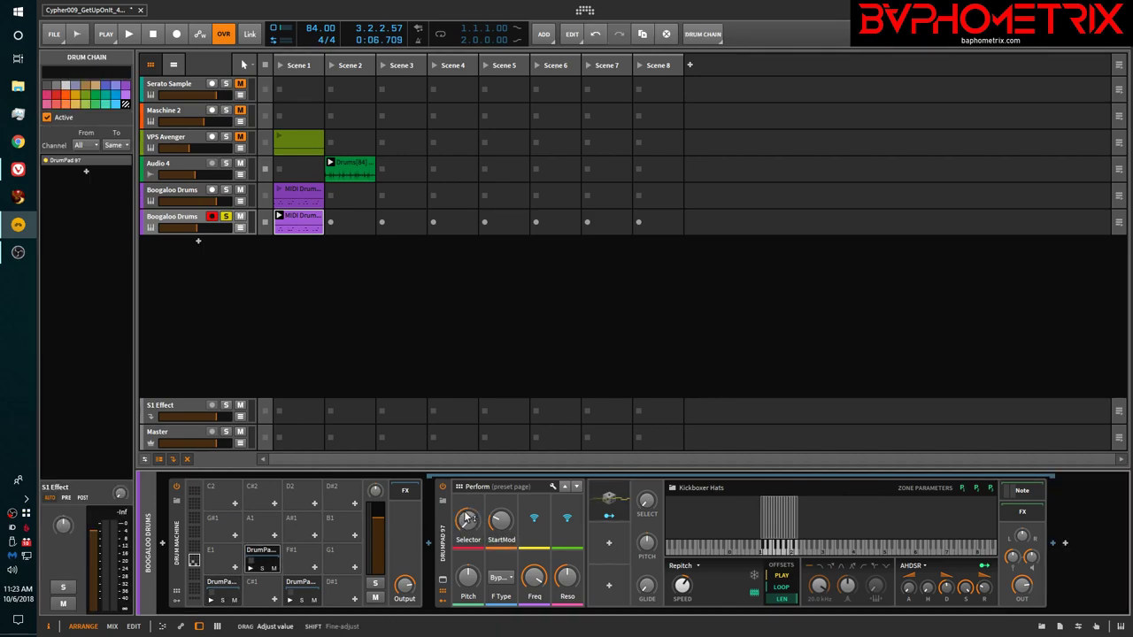
left_click(301, 586)
left_click_drag(500, 520, 500, 520)
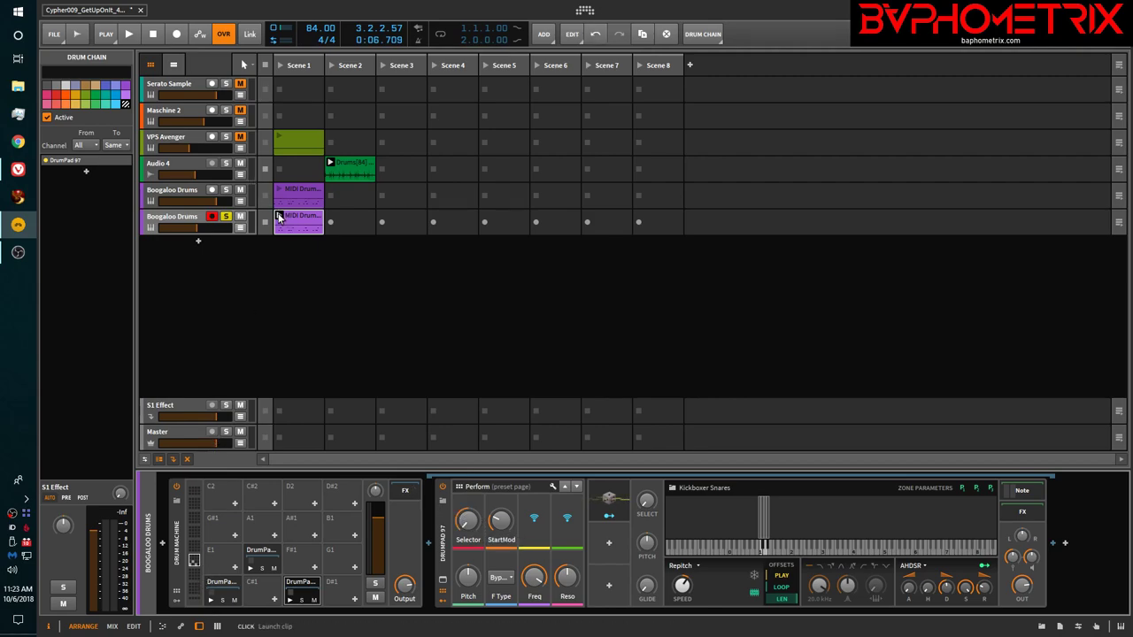
Raise the lower Boogaloo Drums track's volume and audition its MIDI drum clip before and after the change.
left_click(278, 217)
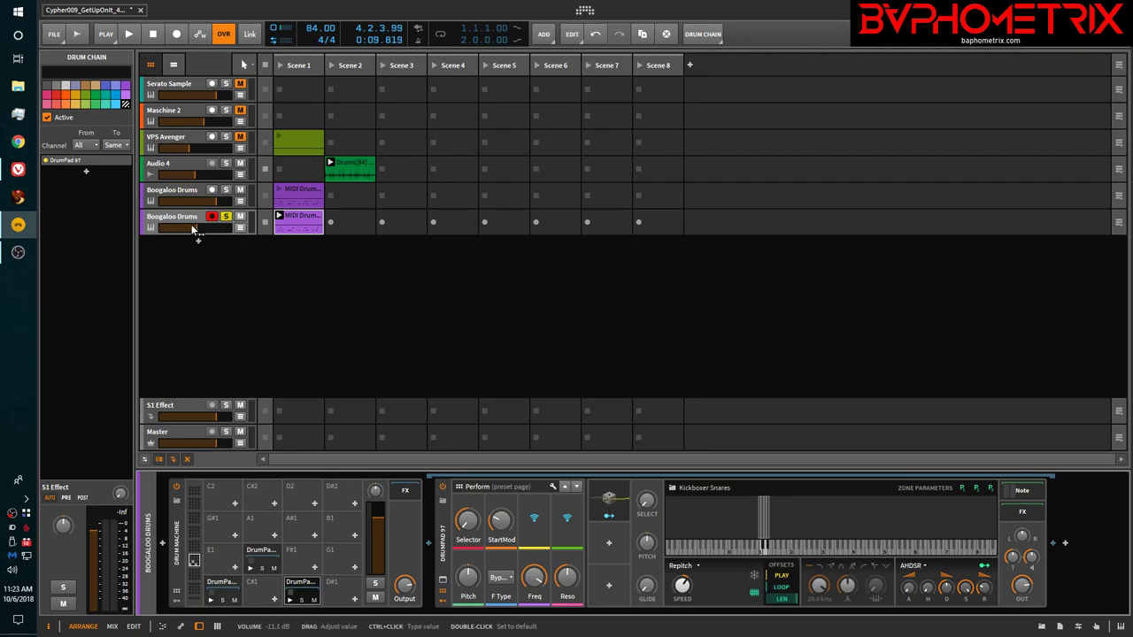
left_click_drag(196, 228, 219, 228)
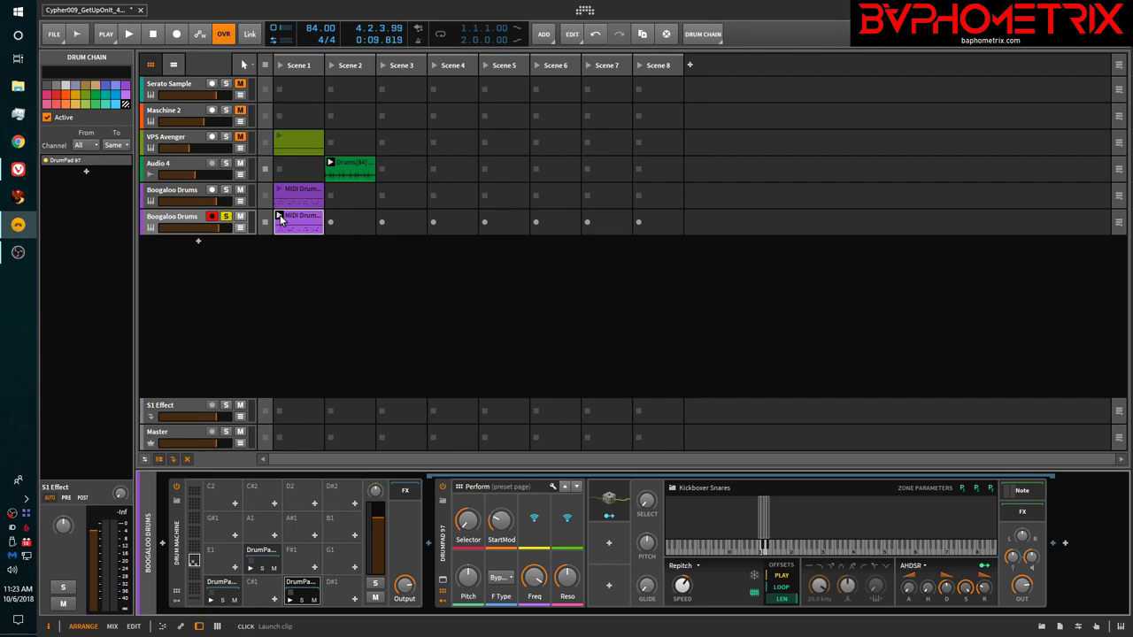
left_click(279, 219)
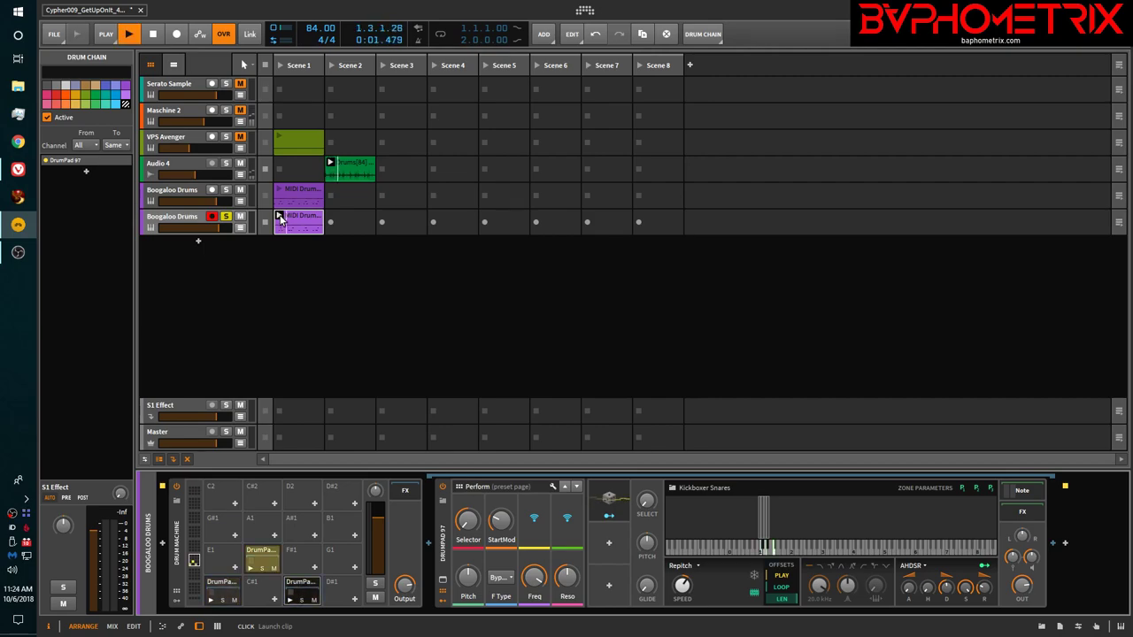
key("space")
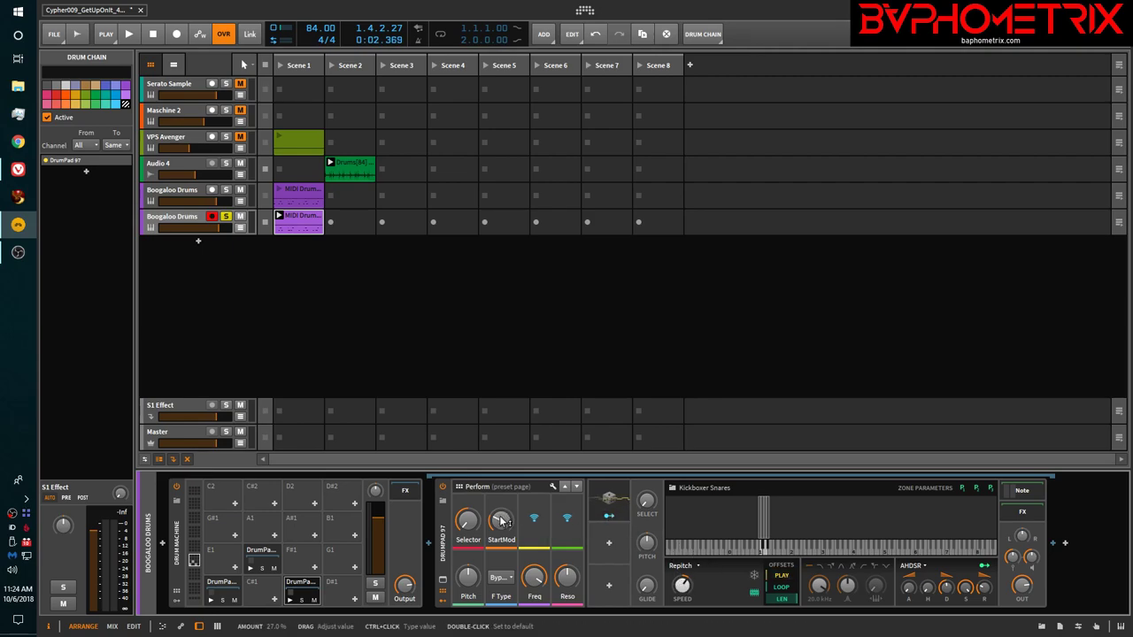
Try the StartMod amount on the D1 pad's DrumPad 97 at 0 % and at its maximum.
left_click_drag(501, 519, 502, 558)
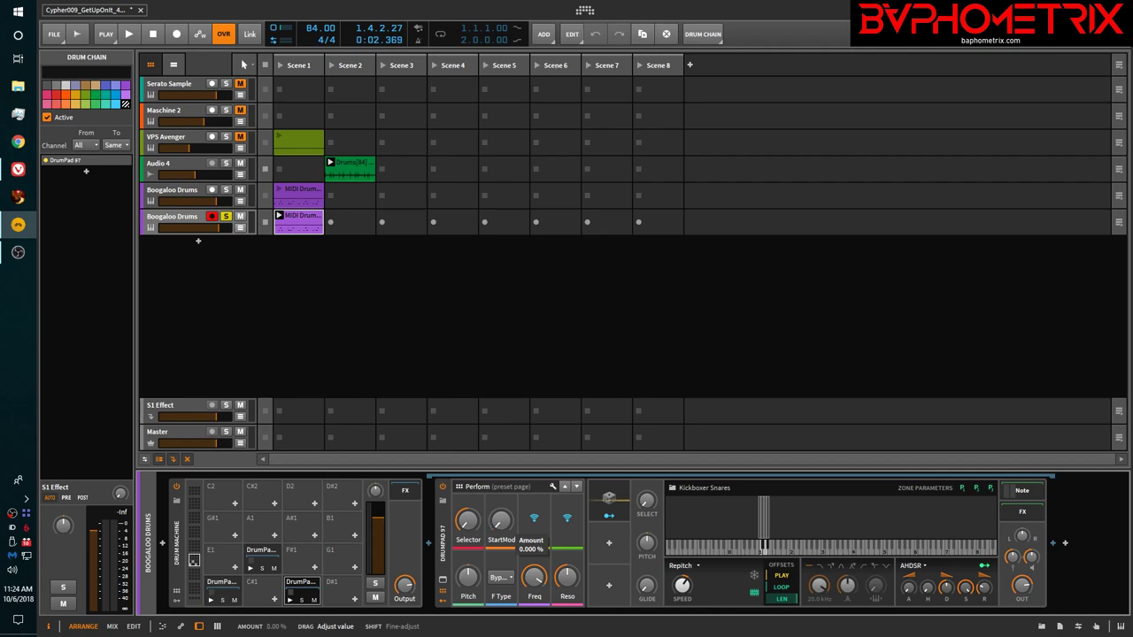
left_click_drag(502, 519, 502, 498)
left_click_drag(502, 497, 502, 494)
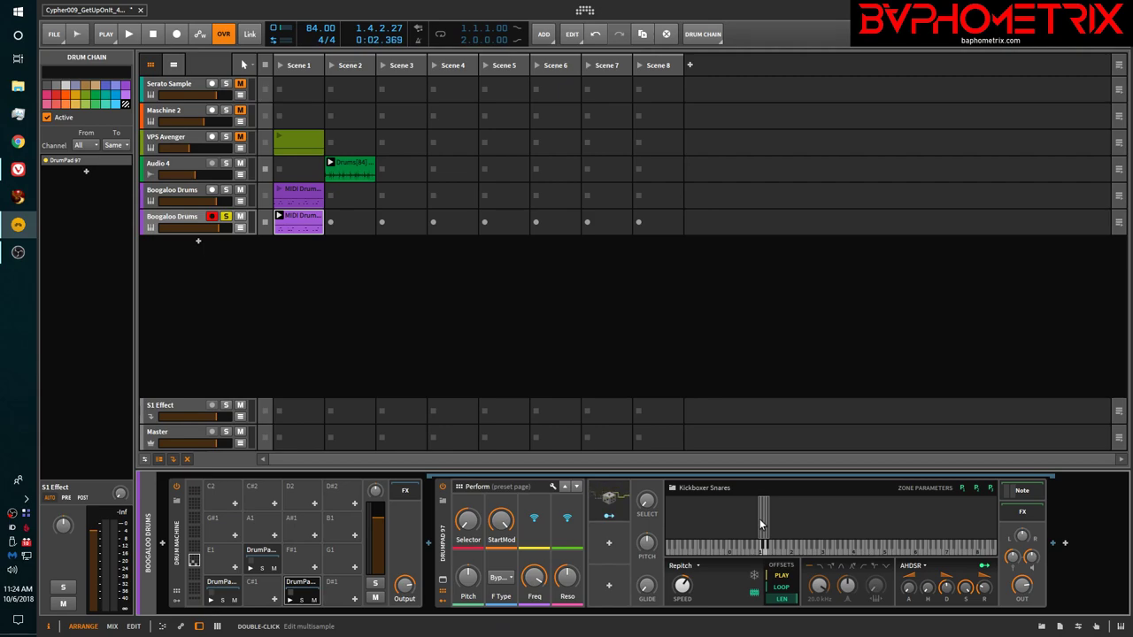
Open the Kickboxer Snares multisample for editing and examine the C1 zone's play start up close in the waveform.
left_click(442, 581)
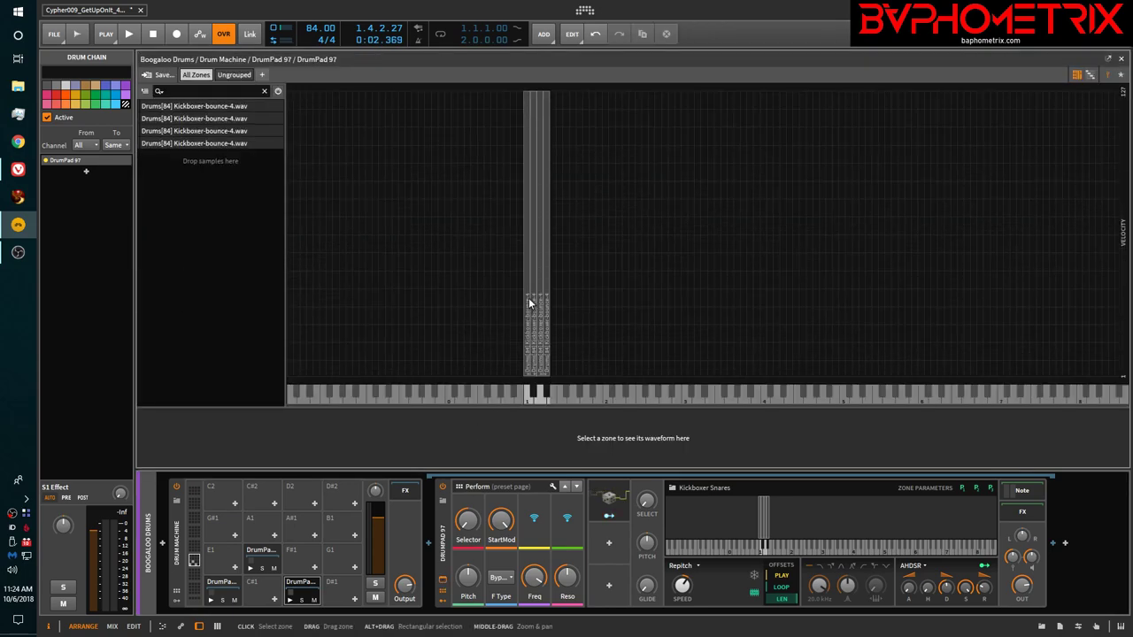
left_click(525, 303)
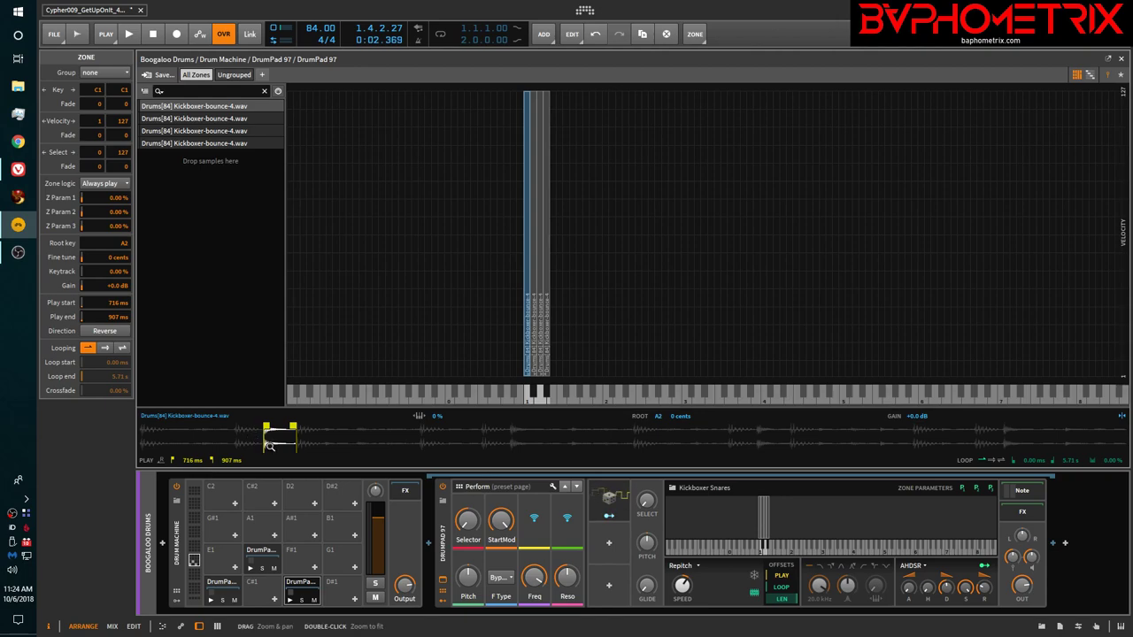
scroll(270, 446, "up", 2)
mouse_move(265, 442)
left_mouse_down()
mouse_move(473, 478)
mouse_move(537, 503)
left_mouse_up()
left_click_drag(465, 503, 530, 529)
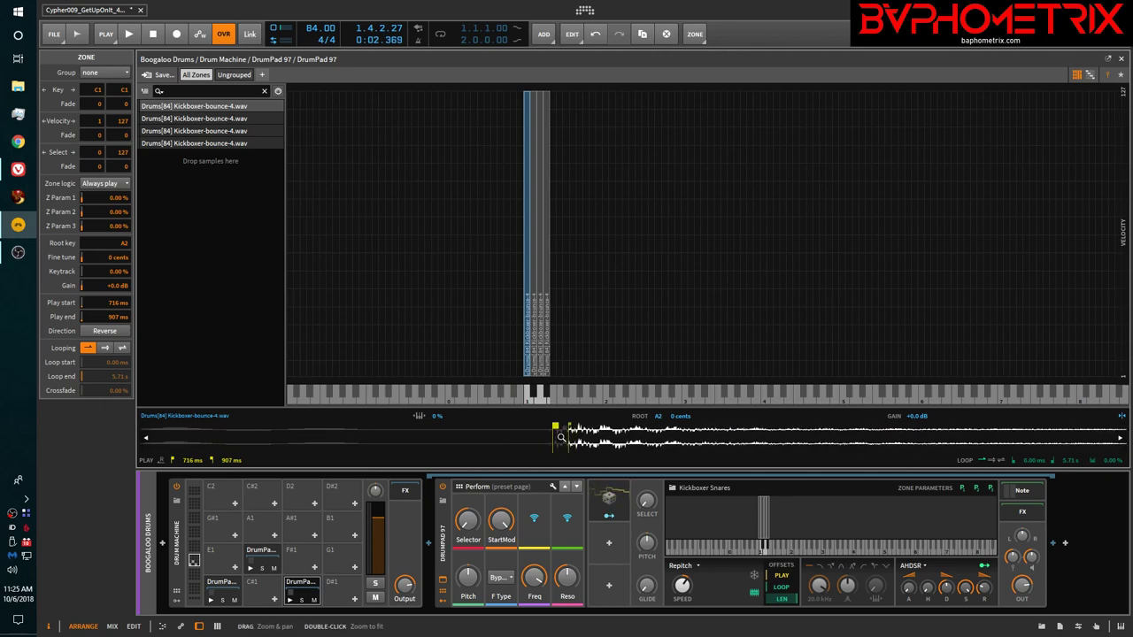
Lower the D1 pad's StartMod amount to about 30.5 %, inspect the start offset in the waveform and close the multisample editor.
left_click_drag(502, 522, 502, 549)
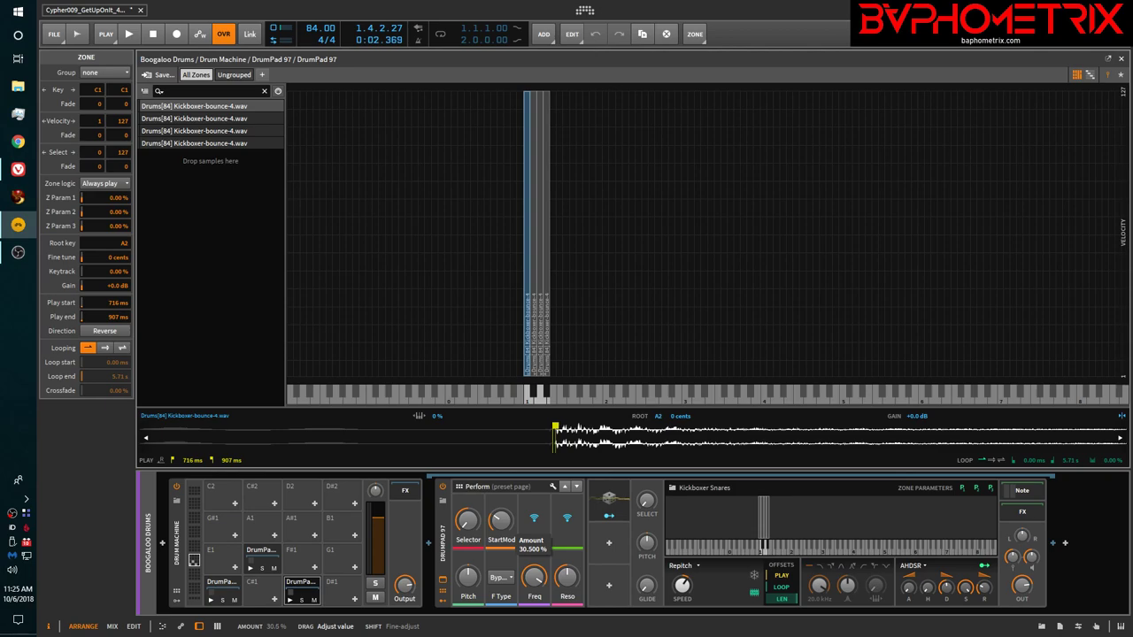
mouse_move(555, 439)
left_mouse_down()
mouse_move(556, 469)
mouse_move(544, 448)
mouse_move(533, 455)
mouse_move(555, 446)
left_mouse_up()
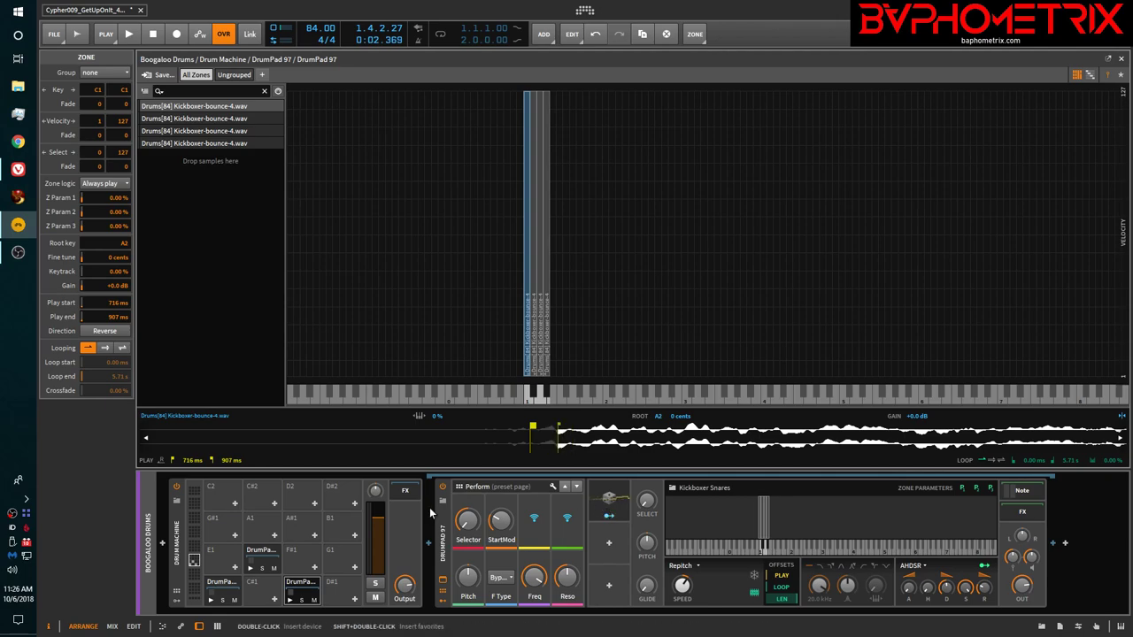
left_click(1121, 58)
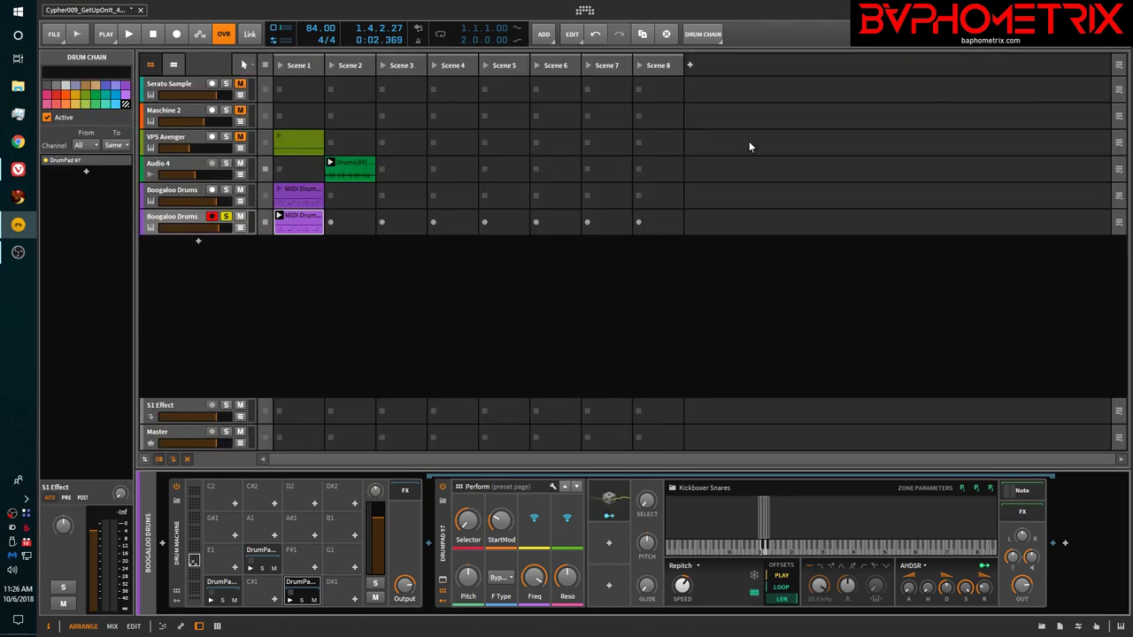
Delete the lower Boogaloo Drums track and solo the remaining Boogaloo Drums track.
left_click(174, 223)
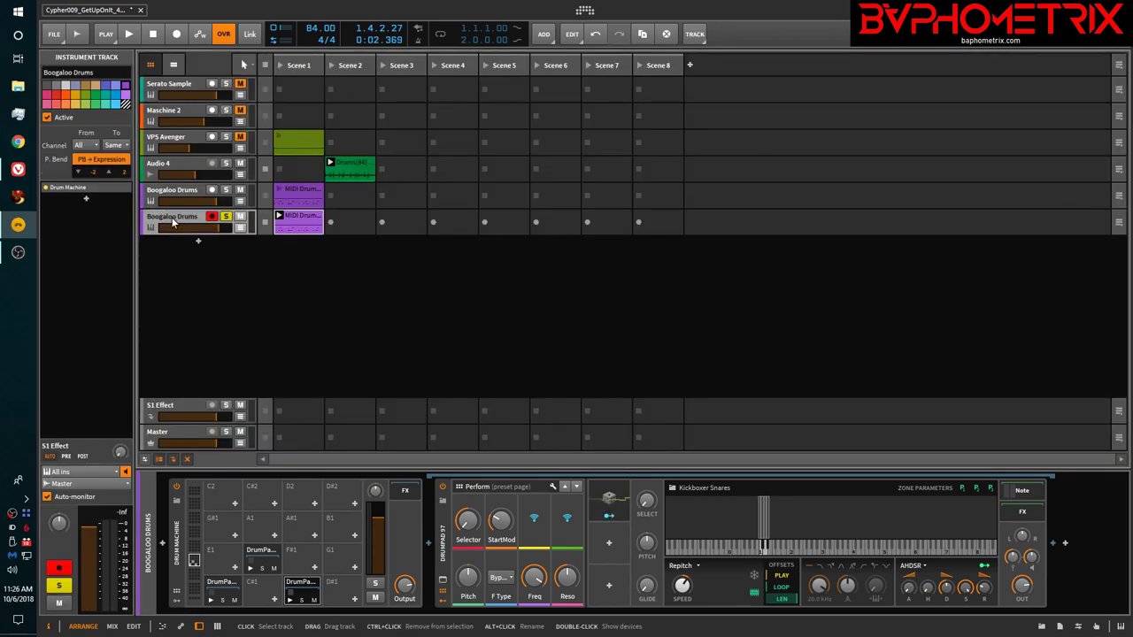
key("Delete")
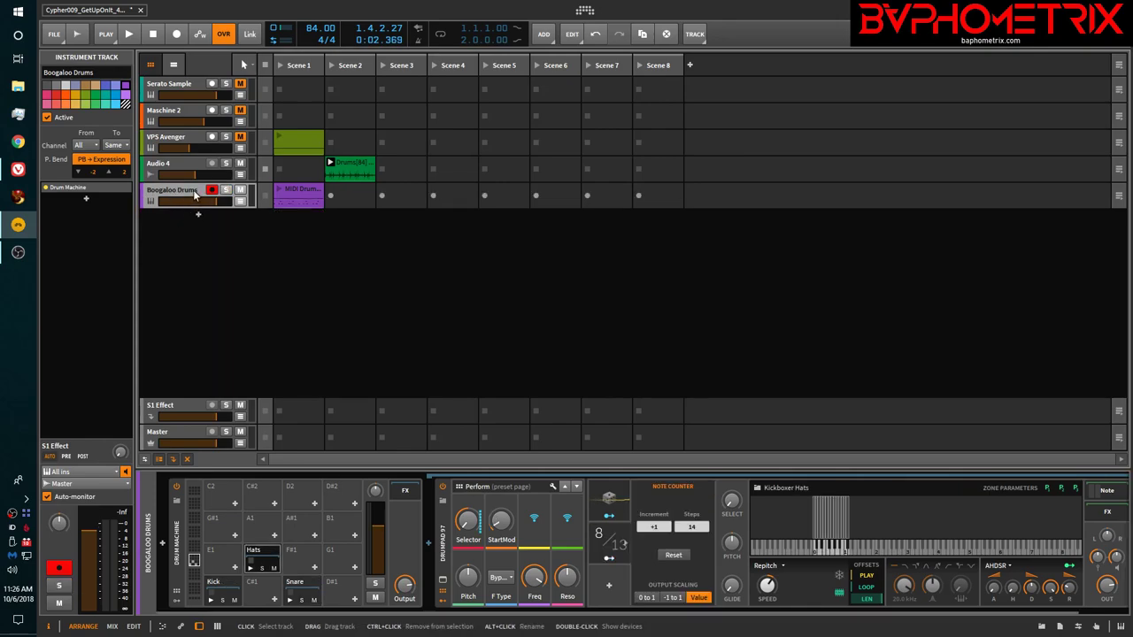
left_click(226, 190)
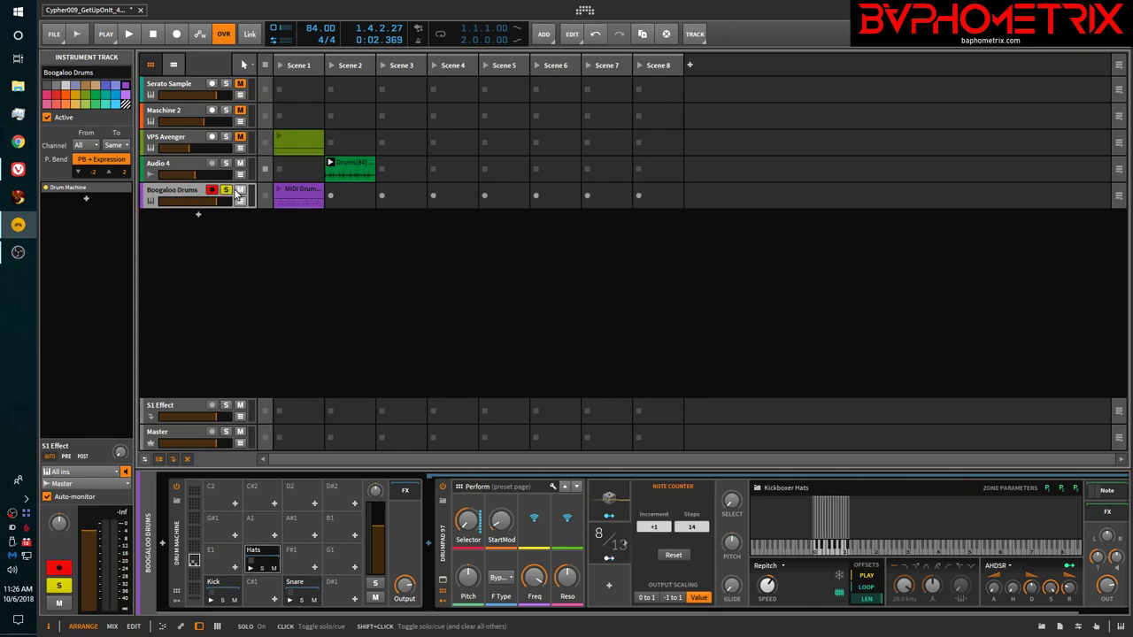
Launch the Kickboxer MIDI clip on the Boogaloo Drums track, view its hats, snare and kick notes, and return to the device chain.
left_click(297, 193)
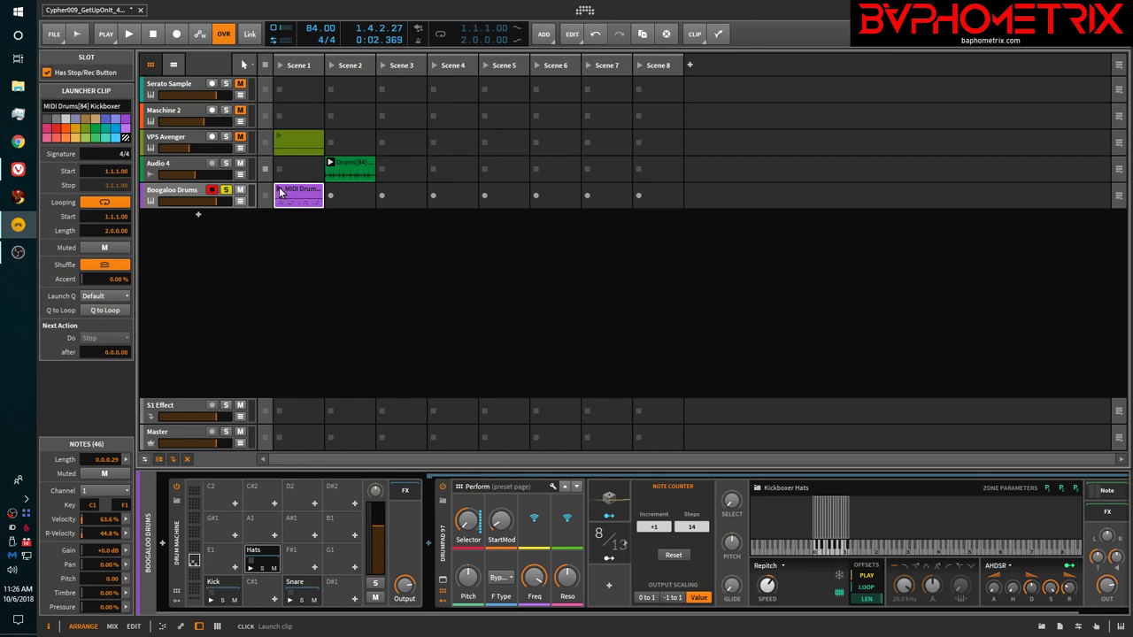
left_click(280, 192)
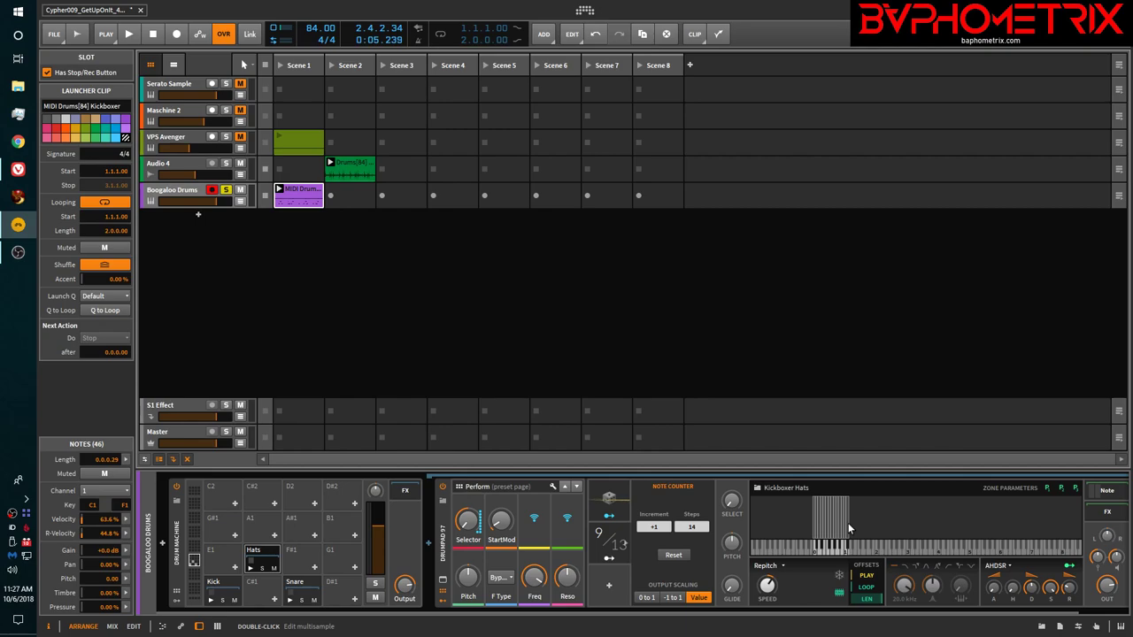
double_click(305, 191)
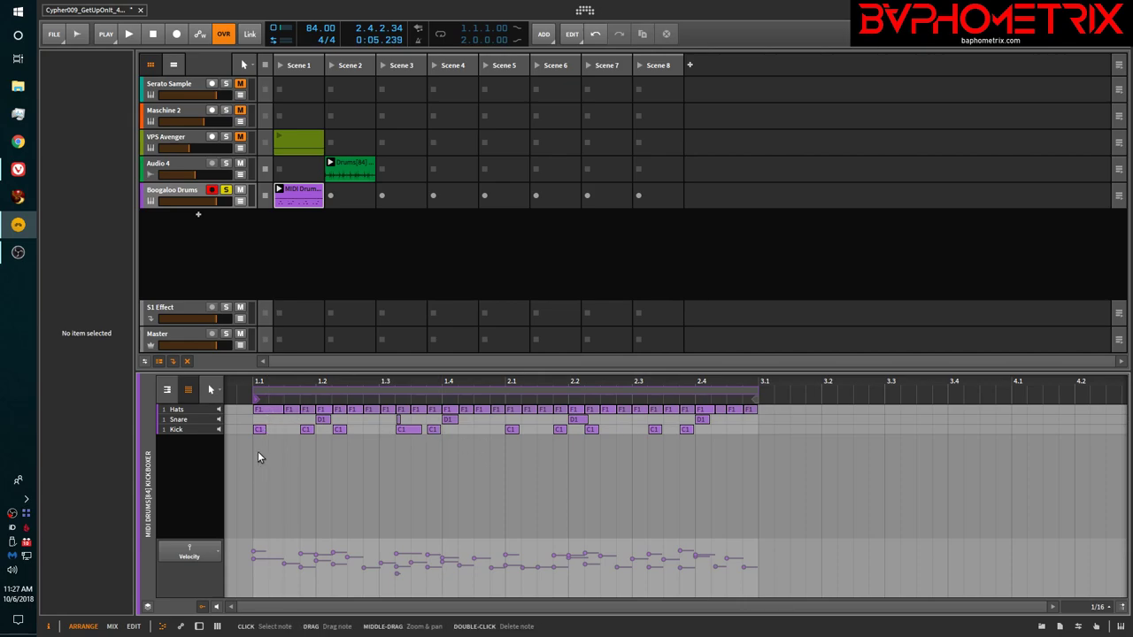
key("d")
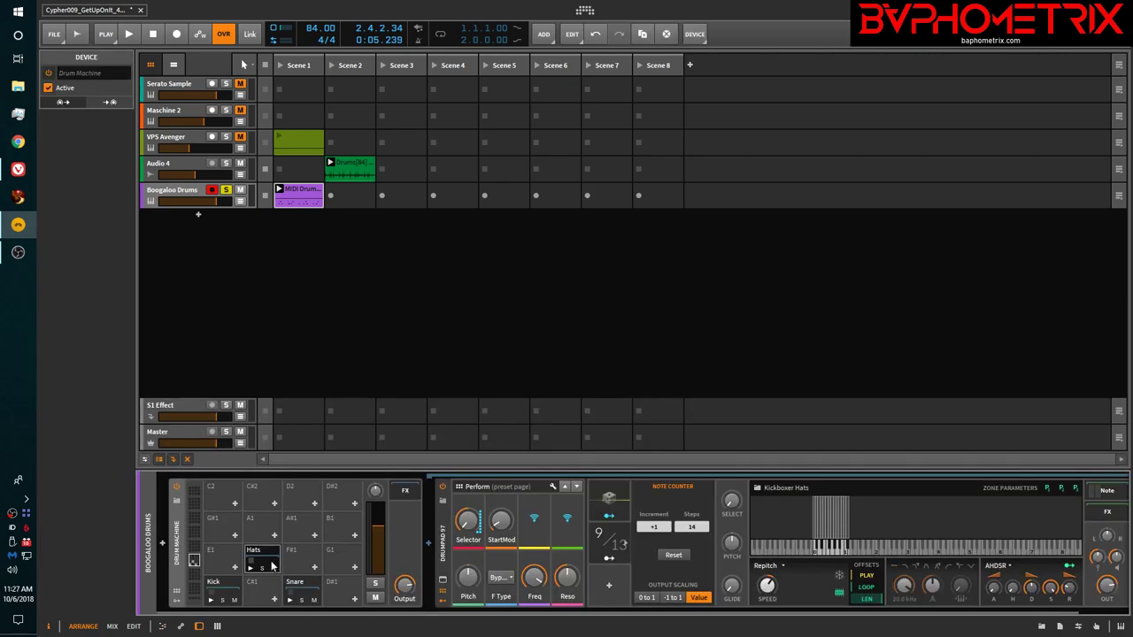
Open the Kick pad's DrumPad 97 multisample for editing and select all of its Kickboxer zones.
left_click(223, 589)
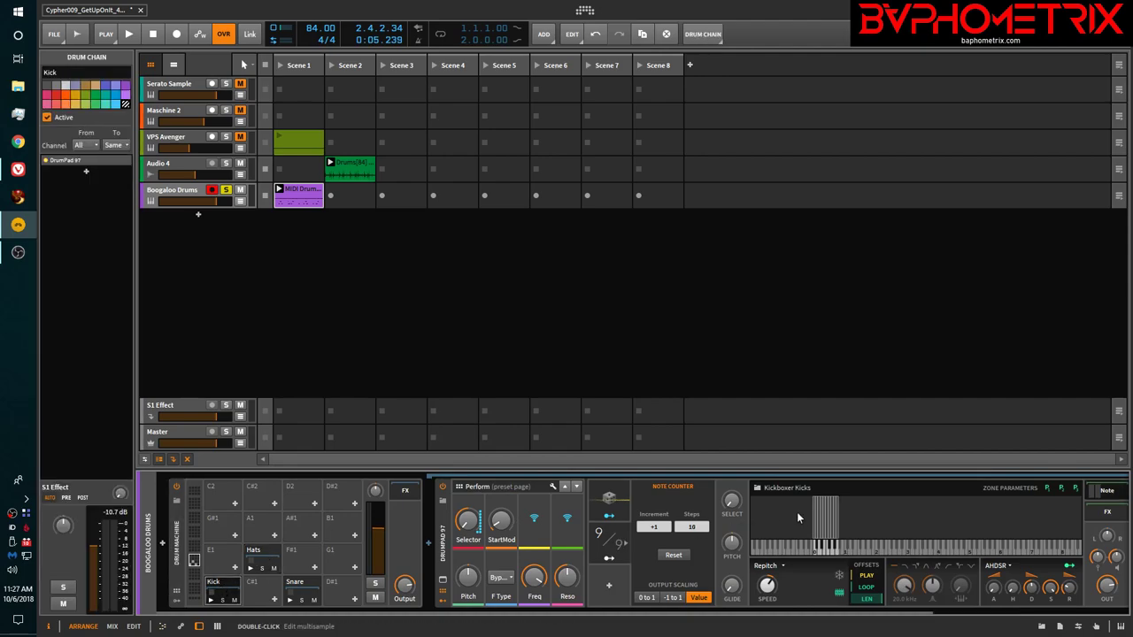
left_click(443, 581)
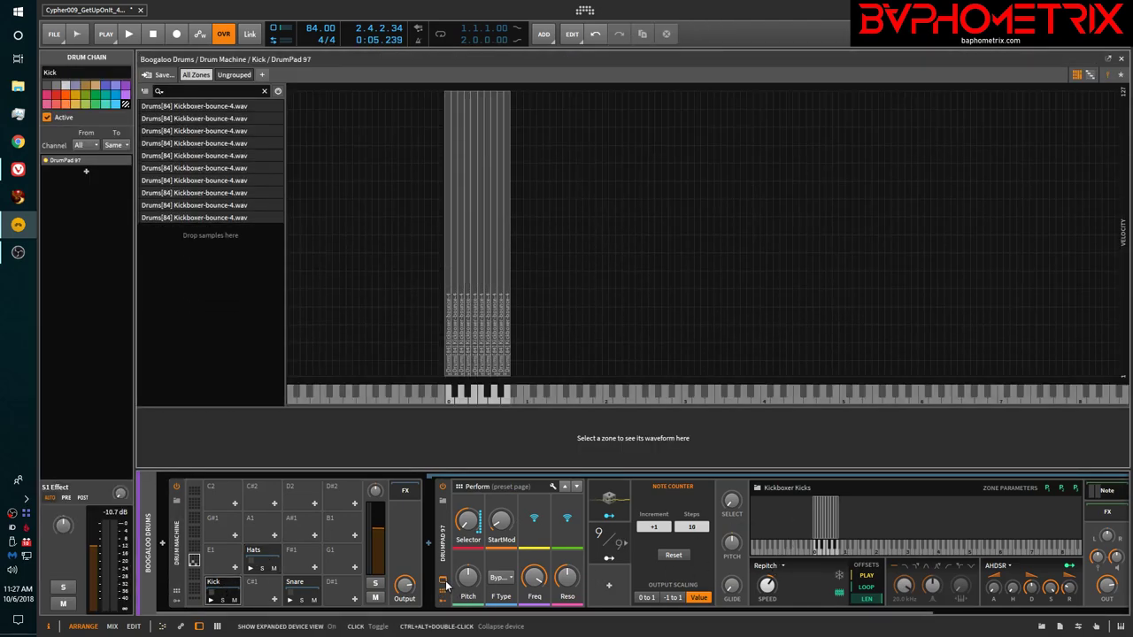
left_click(186, 106)
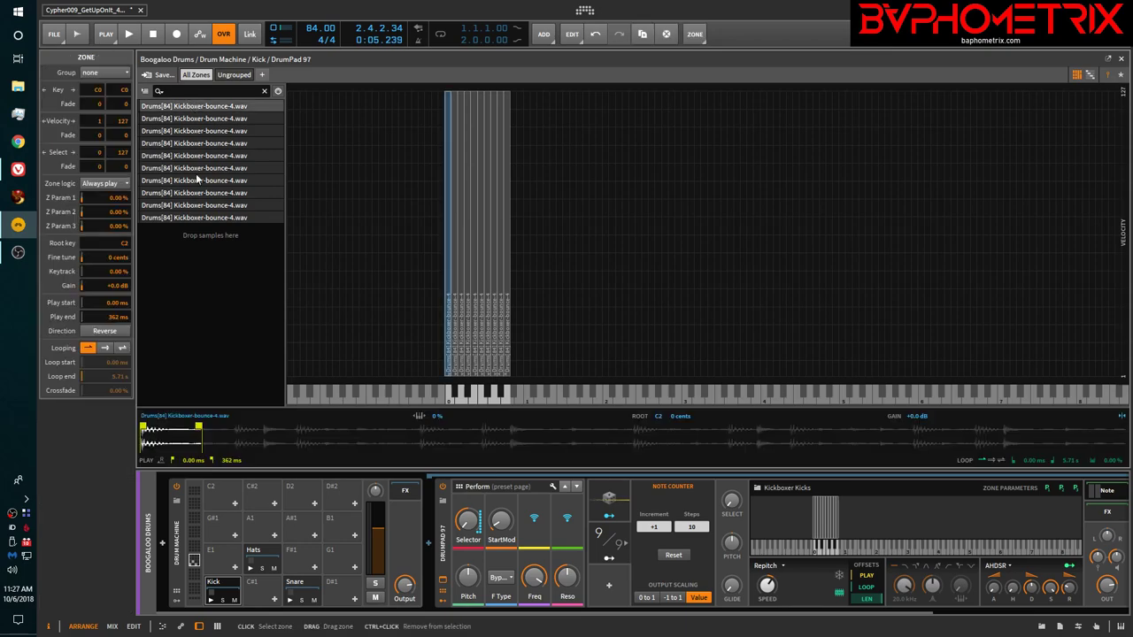
left_click(211, 219, "shift")
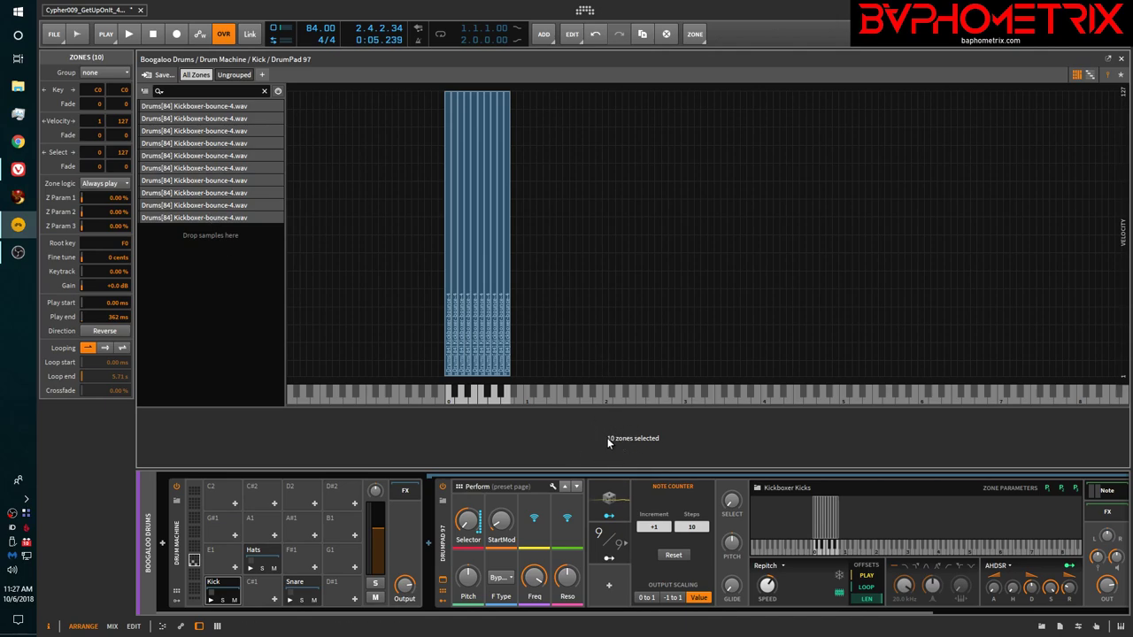
Close the Kick multisample editor and show the Hats pad's multisample editor docked in the main window.
left_click(257, 551, "shift")
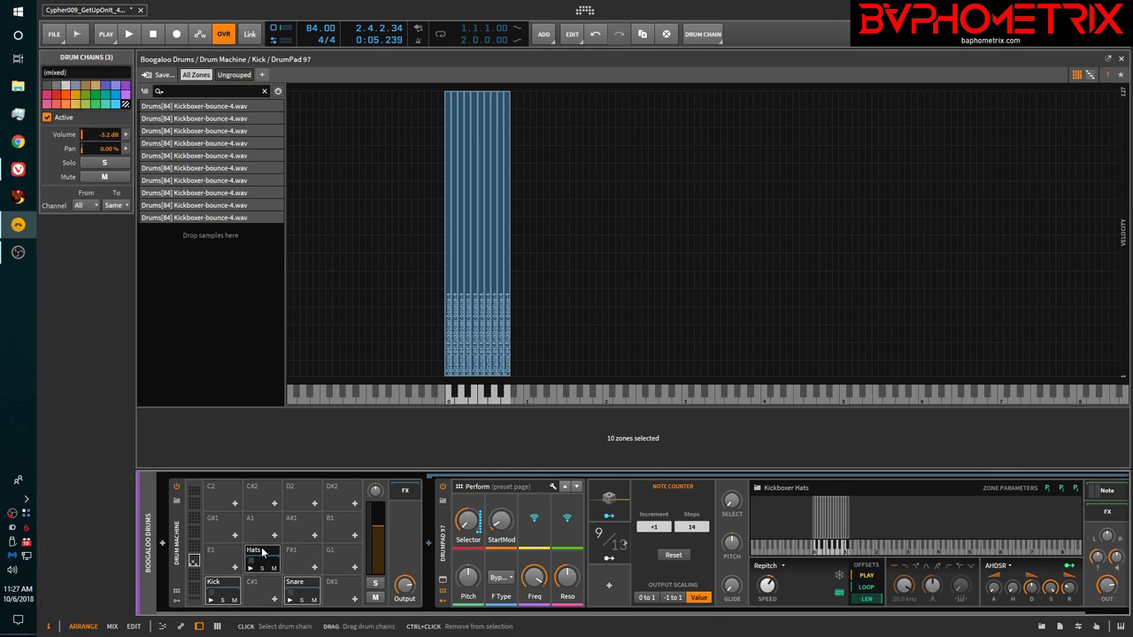
left_click(443, 581)
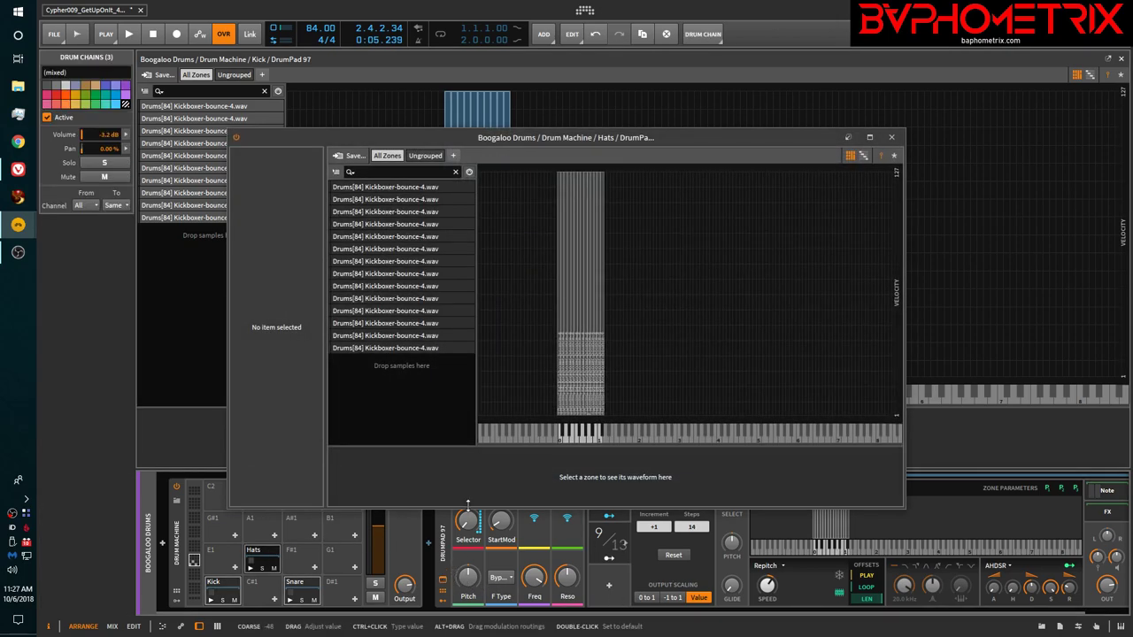
left_click(1120, 58)
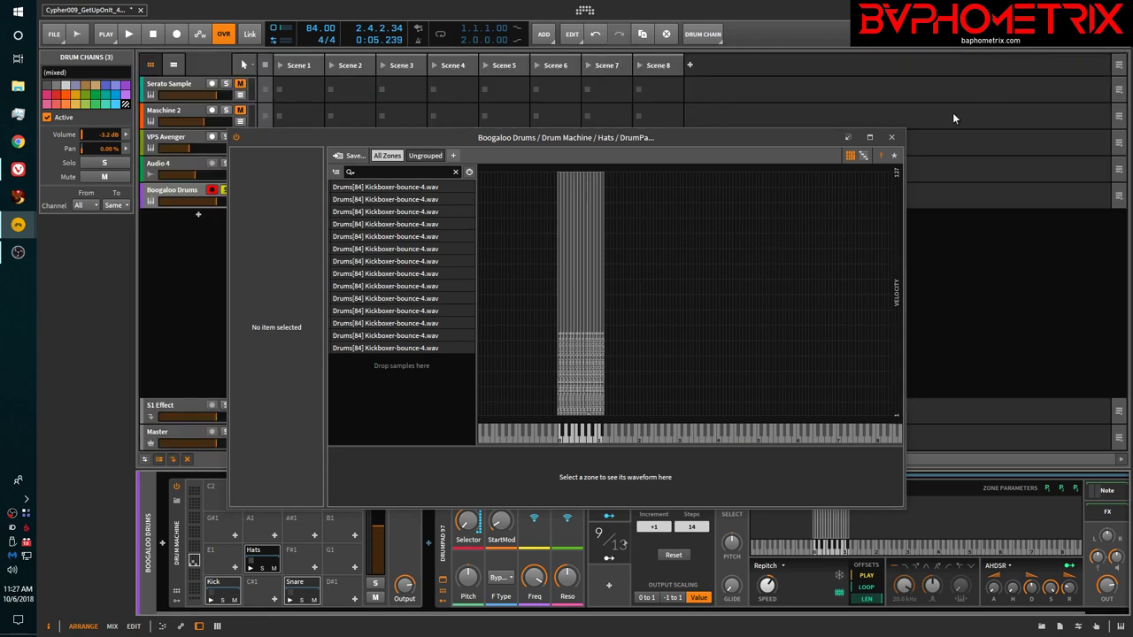
left_click(891, 137)
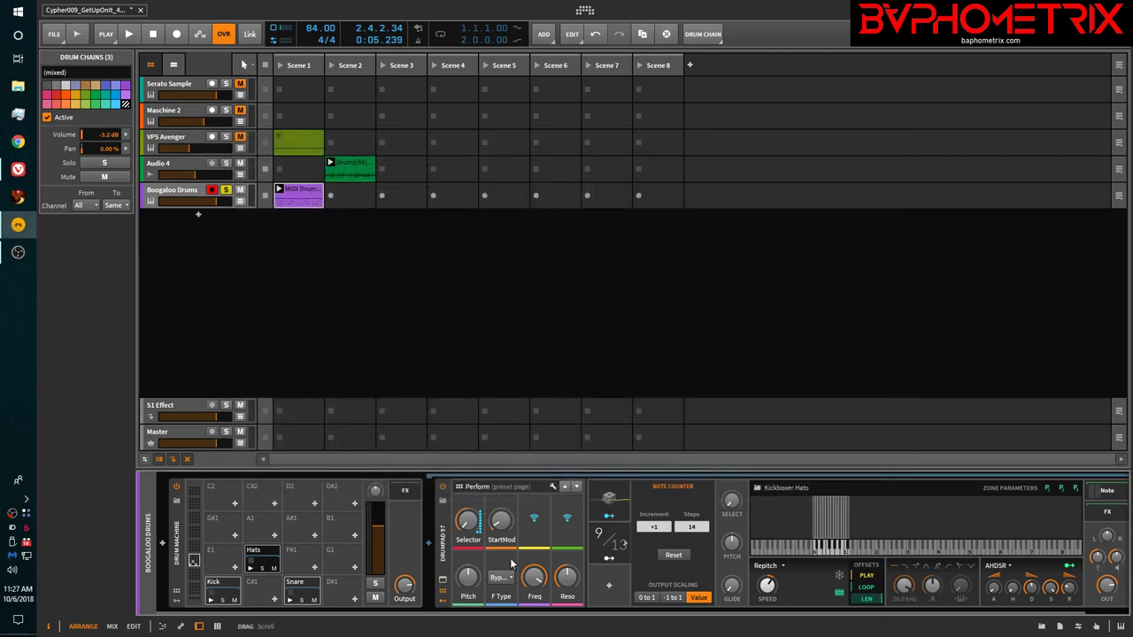
left_click(442, 582)
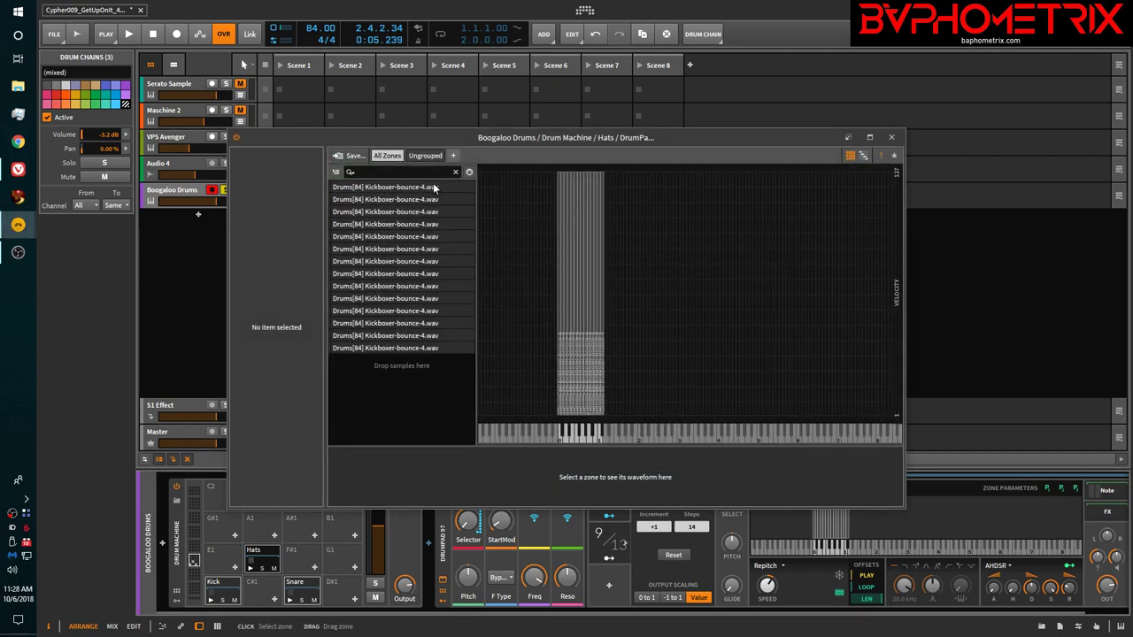
left_click(869, 137)
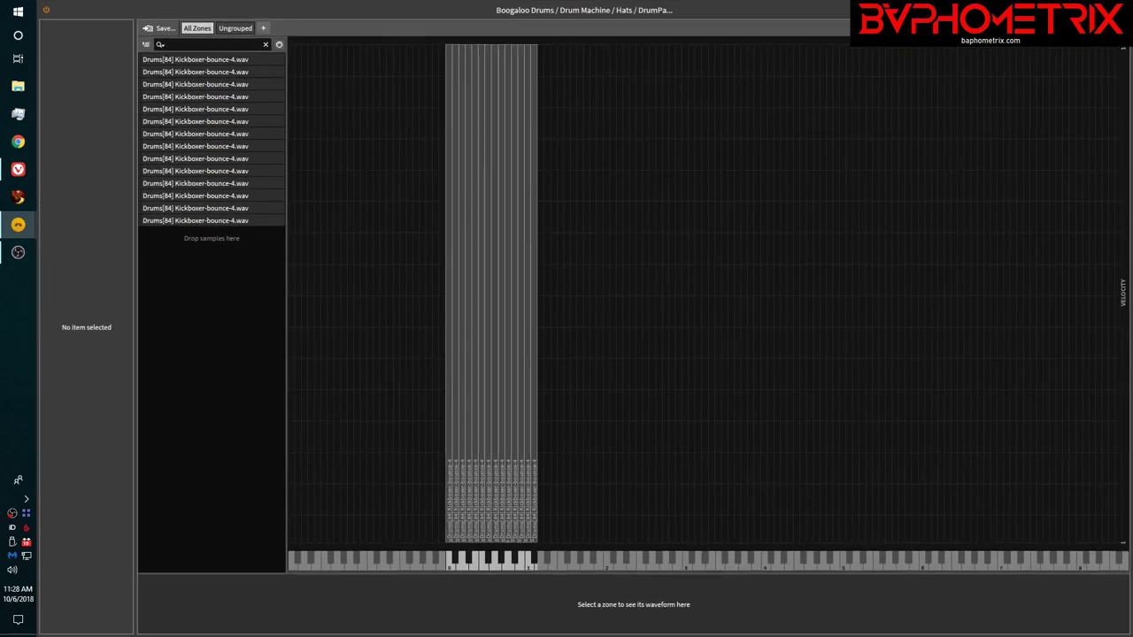
left_click(1095, 10)
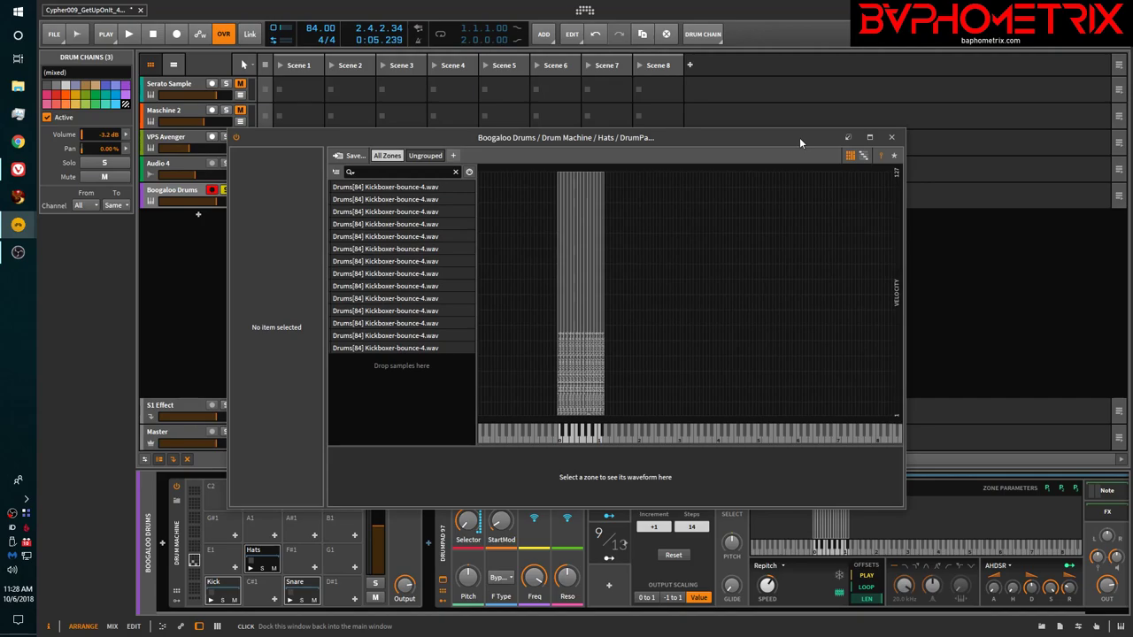
left_click(846, 138)
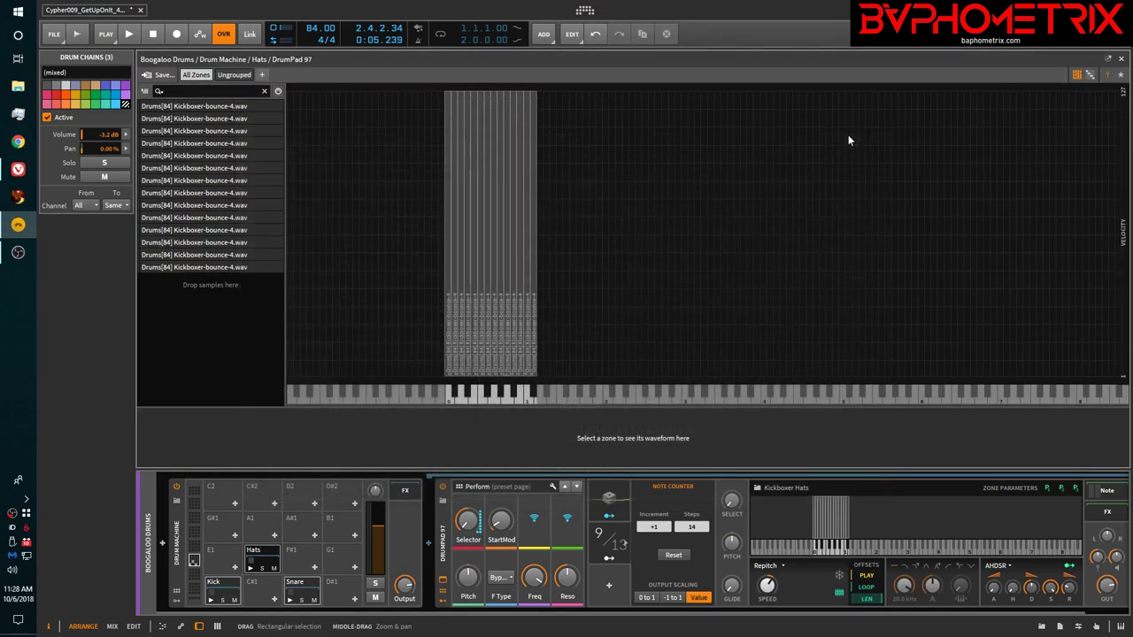
Select all zones of the Kickboxer Hats multisample to check their number, and close the editor.
left_click(178, 107)
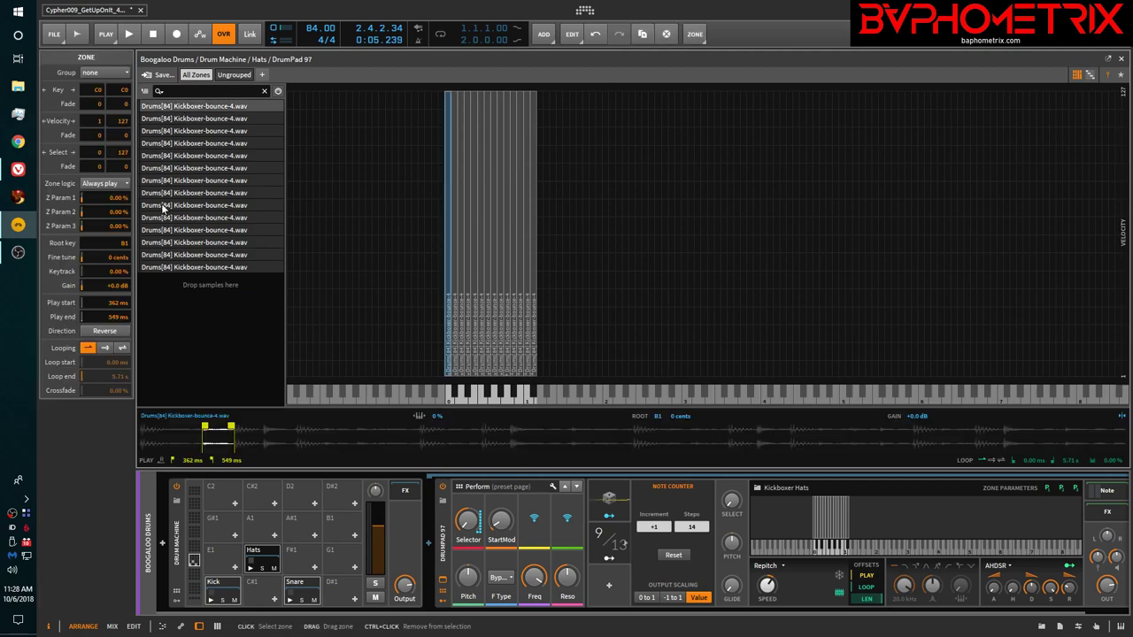
left_click(194, 268, "shift")
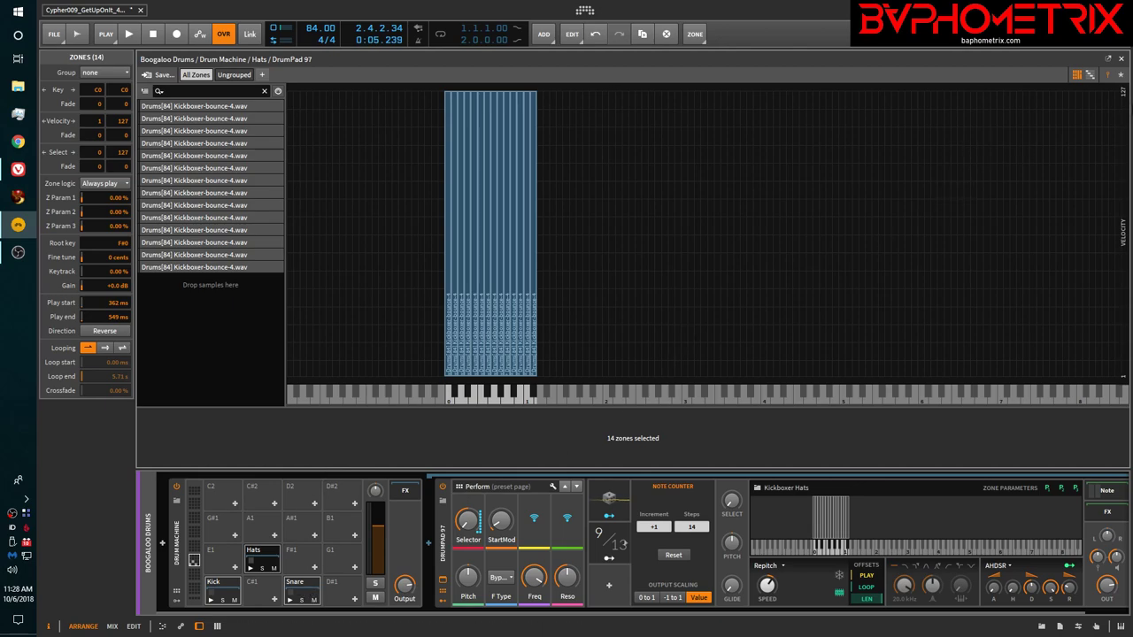
left_click(1121, 60)
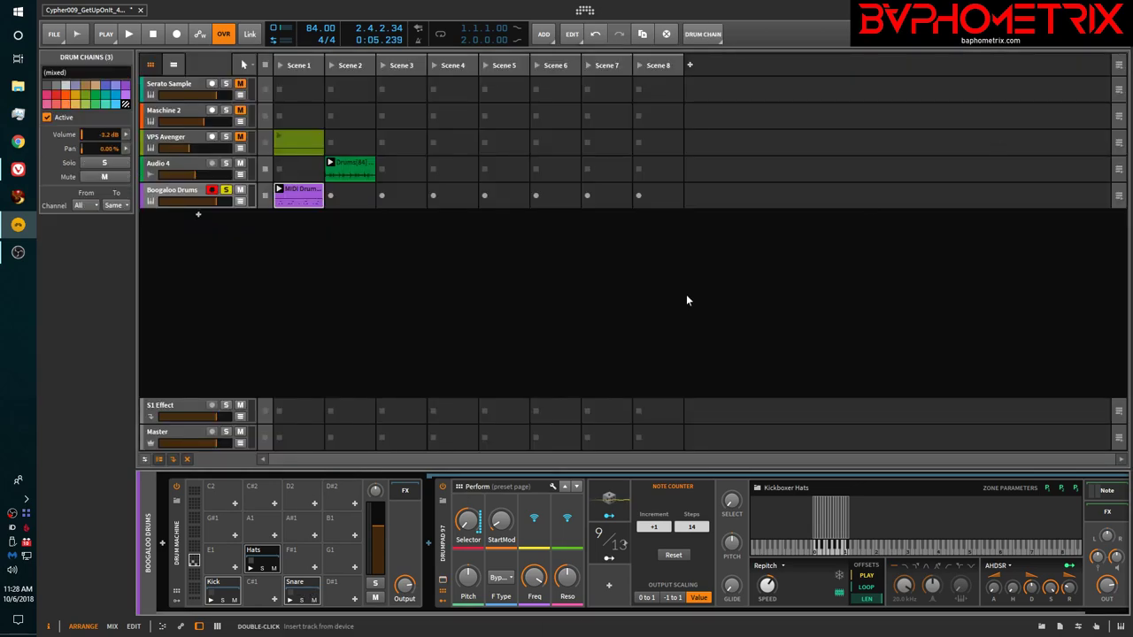
Open the Snare pad's Kickboxer Snares multisample editor for a look at its zones and close it.
left_click(303, 592)
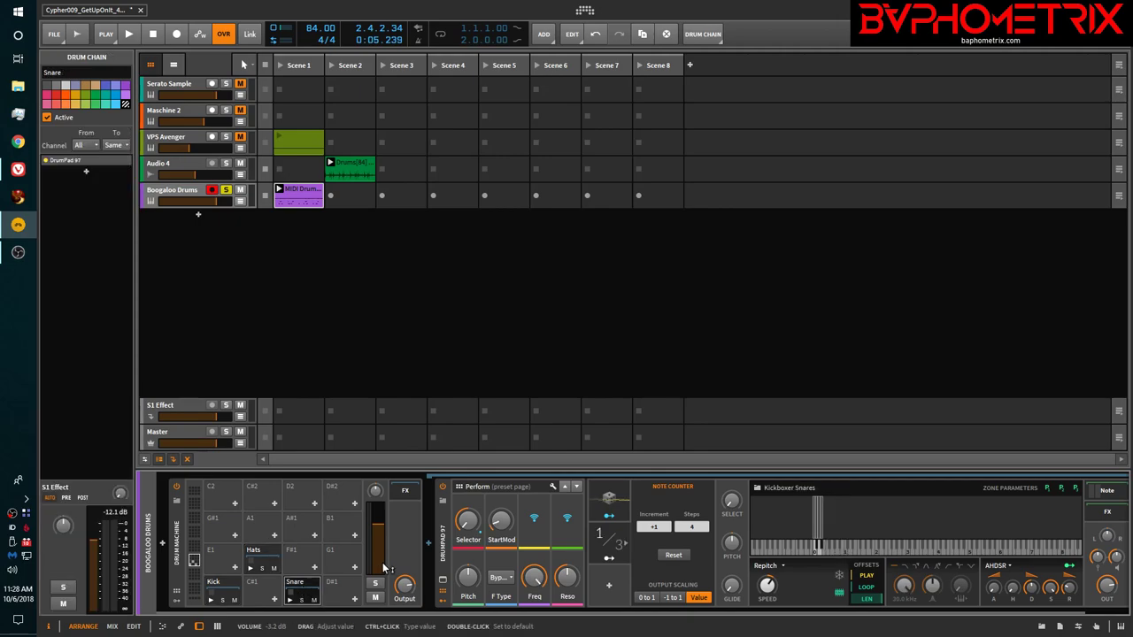
left_click(443, 582)
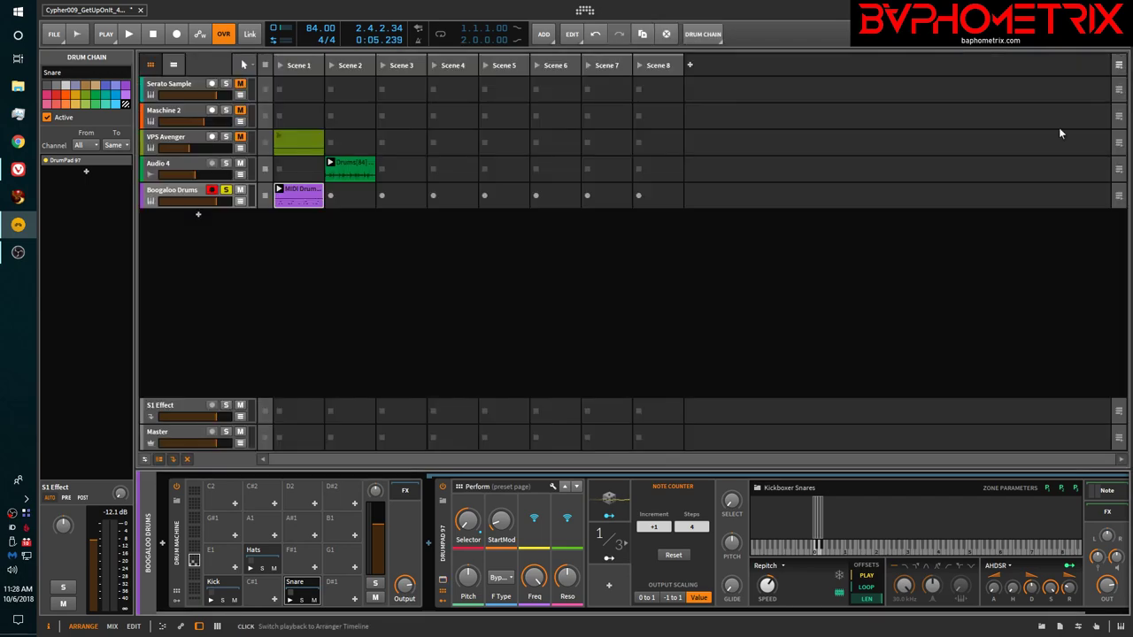
left_click(1121, 58)
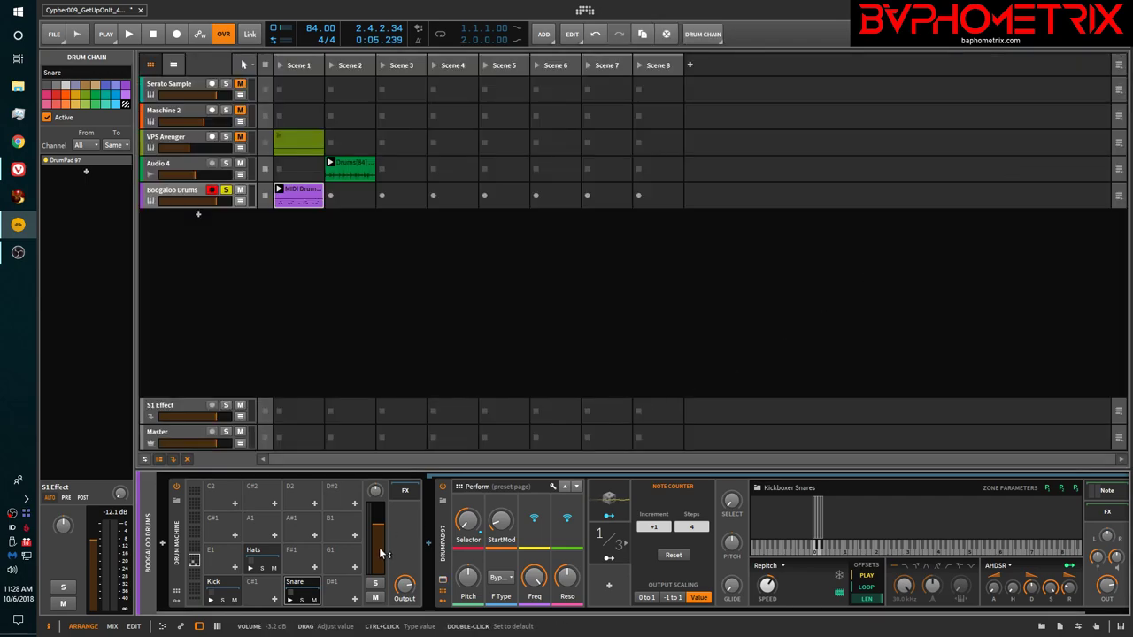
Compare the Note Counter steps on the Kick, Hats and Snare pads, finishing on the Hats pad.
left_click(223, 586)
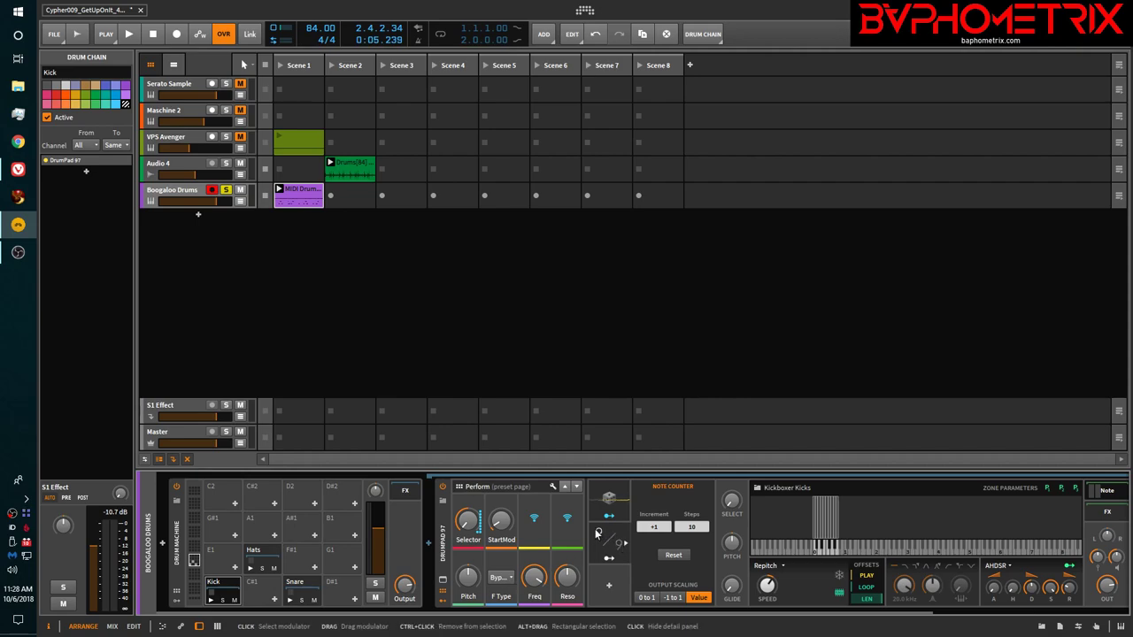
left_click(262, 555)
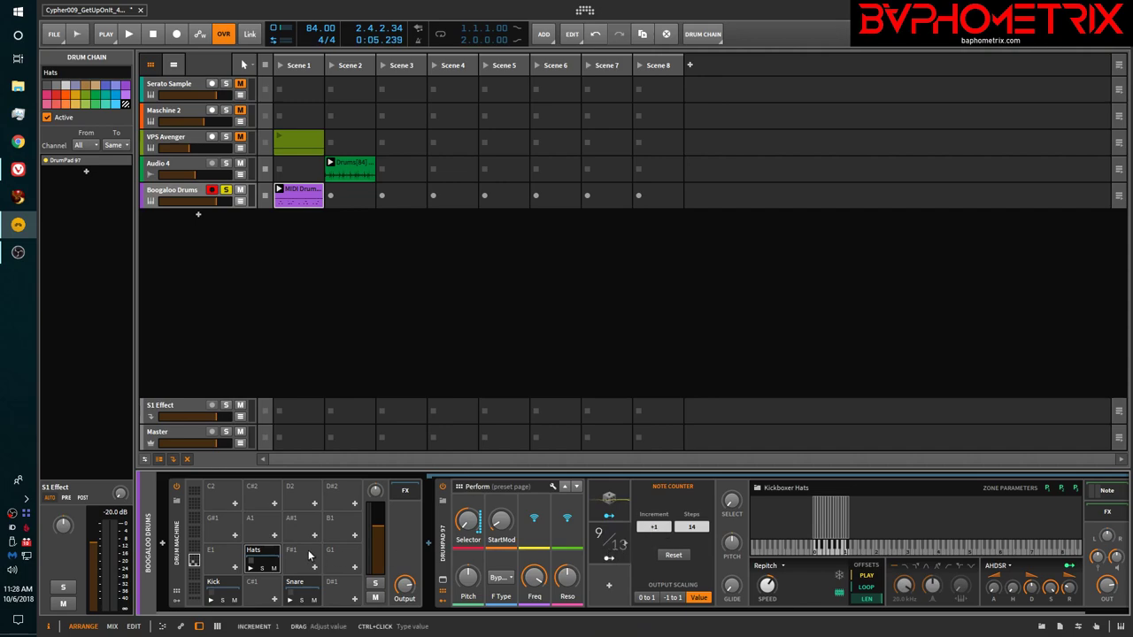
left_click(296, 583)
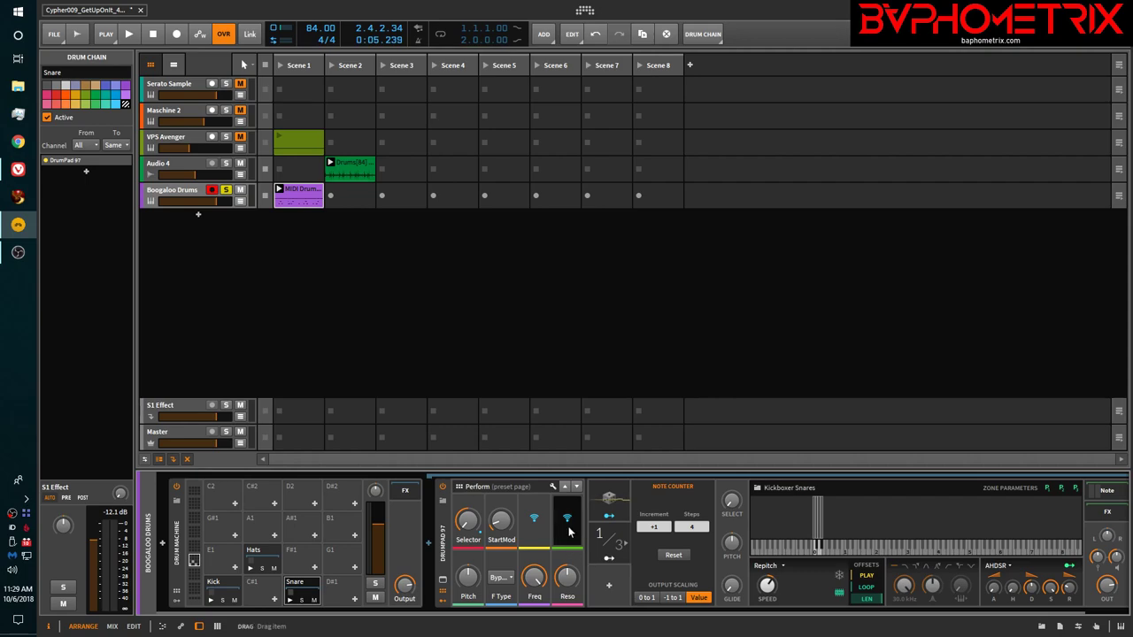
left_click(258, 556)
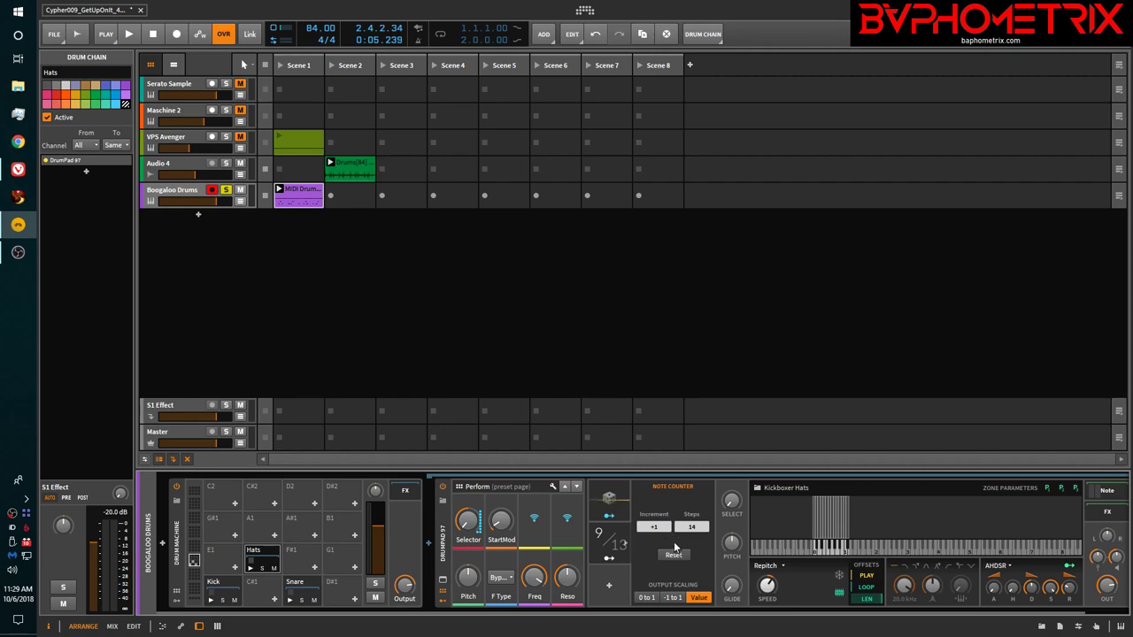
Inspect the two Note Pitch Shifters in the note chain of the Hats pad's DrumPad 97.
left_click_drag(769, 611, 926, 629)
left_click(1062, 494)
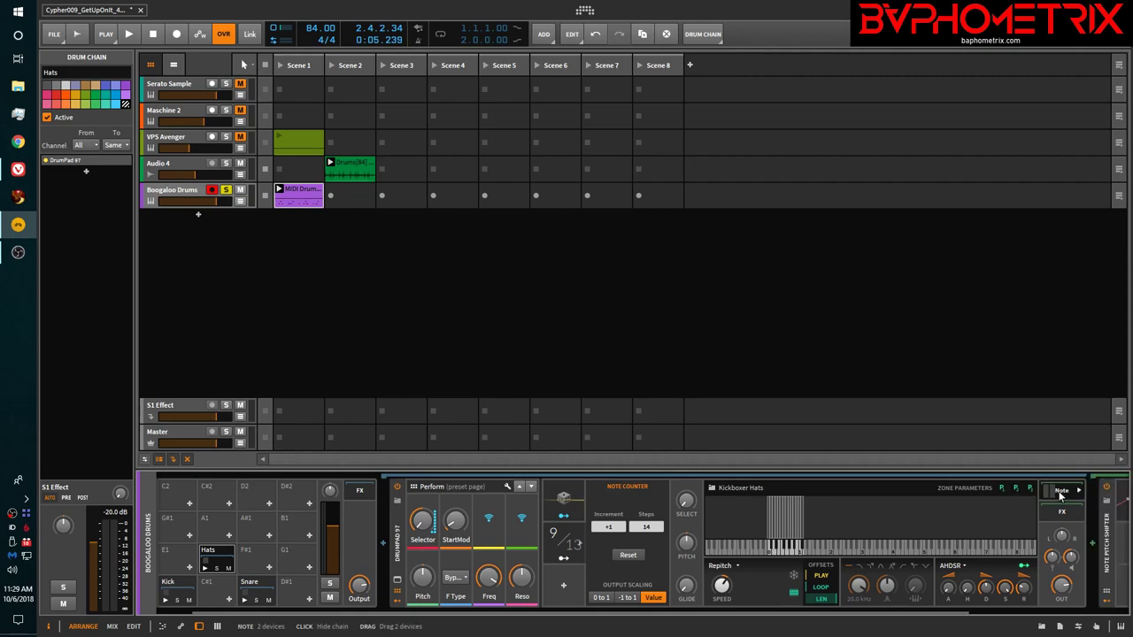
left_click_drag(906, 613, 1068, 623)
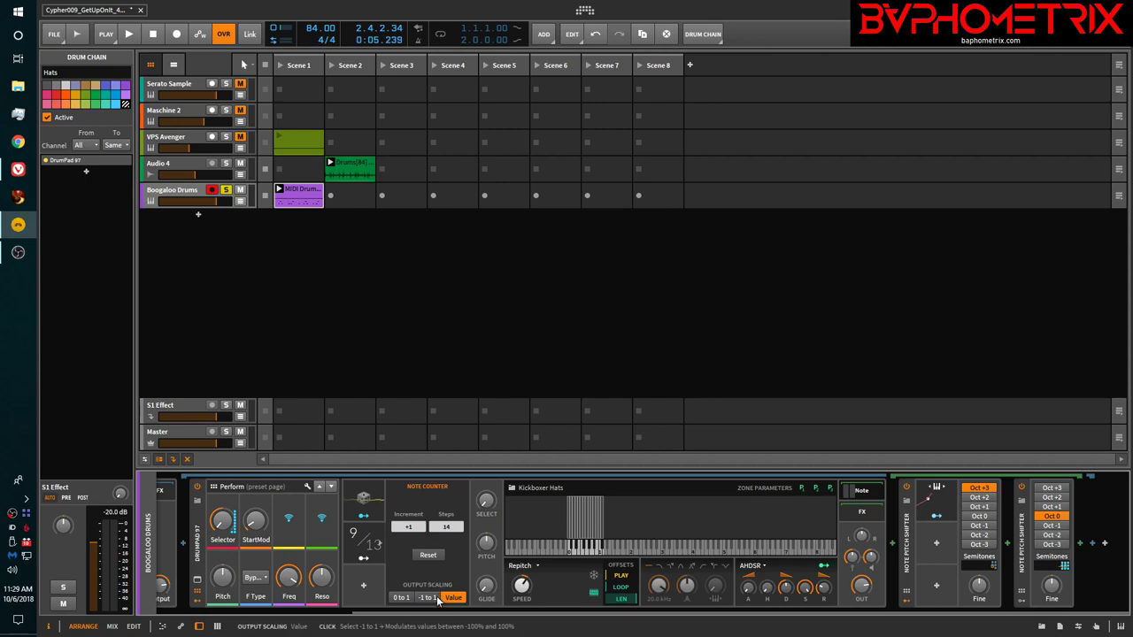
left_click_drag(433, 612, 266, 609)
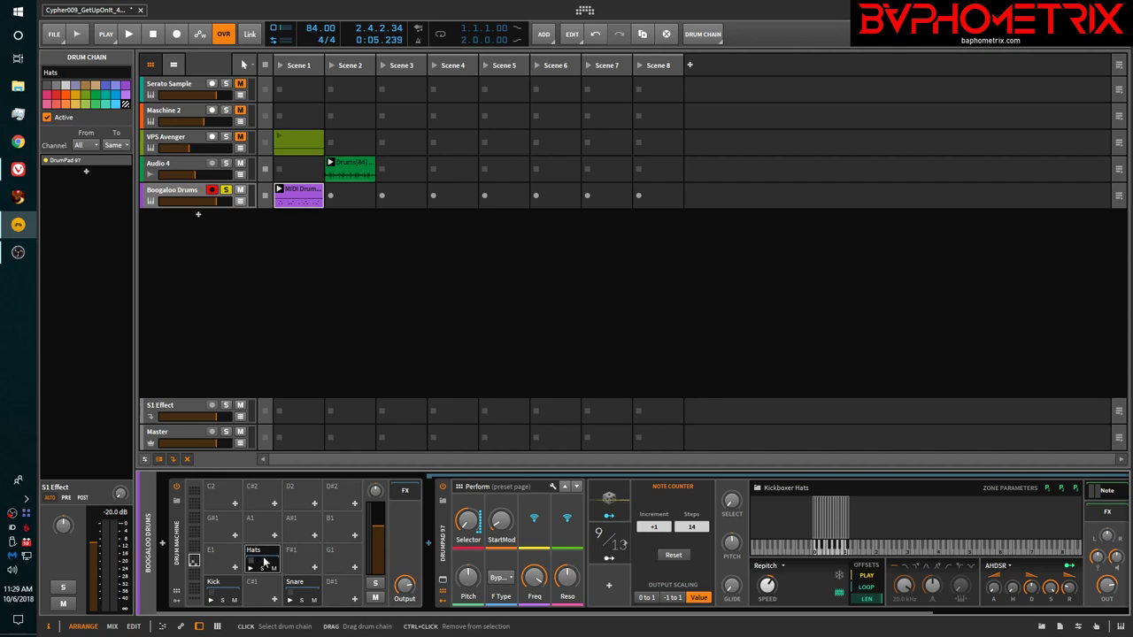
Review the Kickboxer clip's notes, and examine the Keytrack modulator's curve on the first Note Pitch Shifter of the Hats pad.
double_click(299, 192)
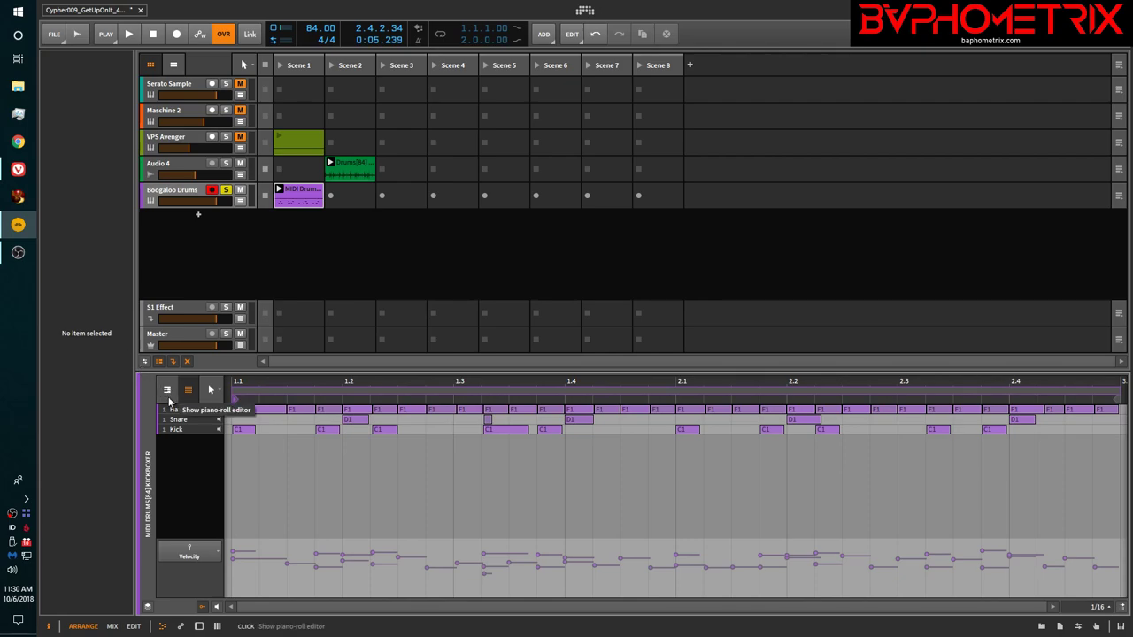
key("d")
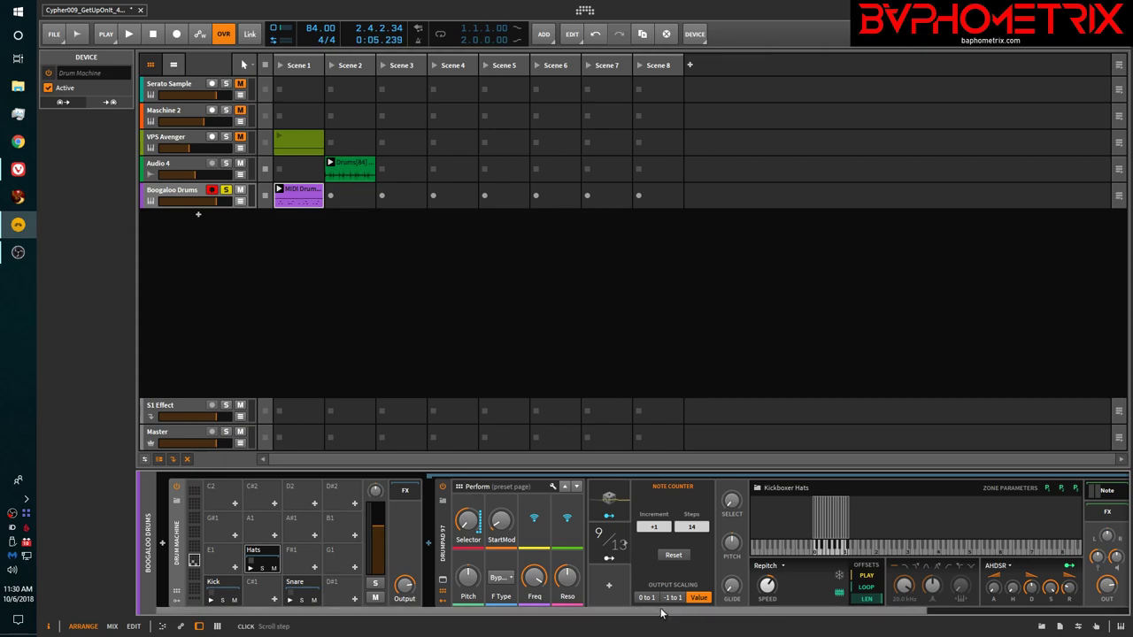
left_click_drag(663, 612, 847, 632)
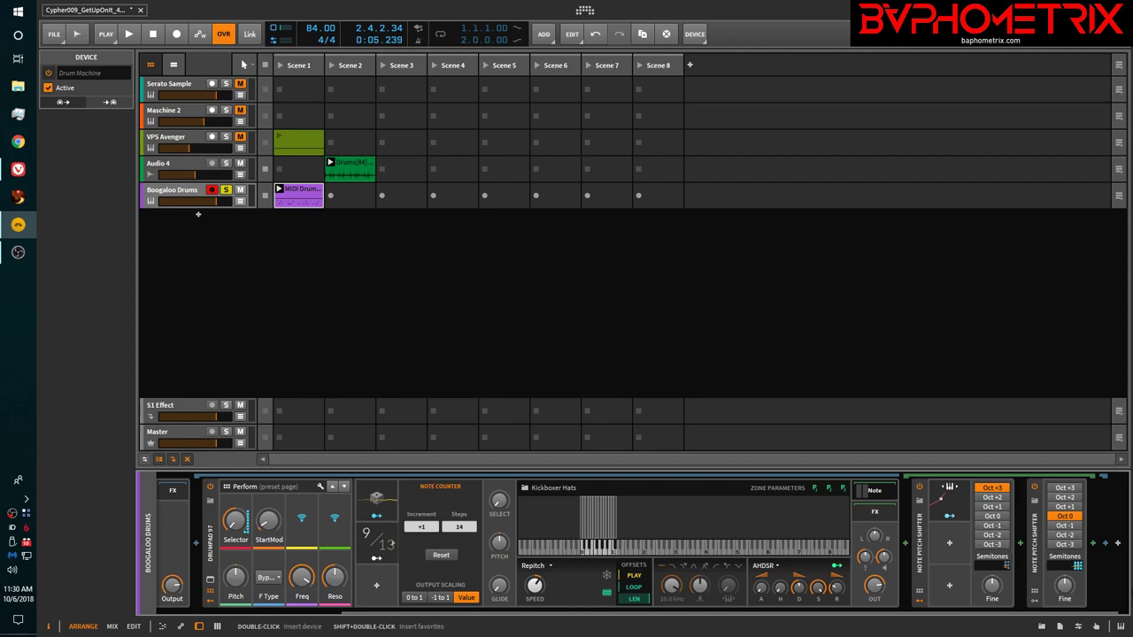
left_click_drag(232, 522, 232, 522)
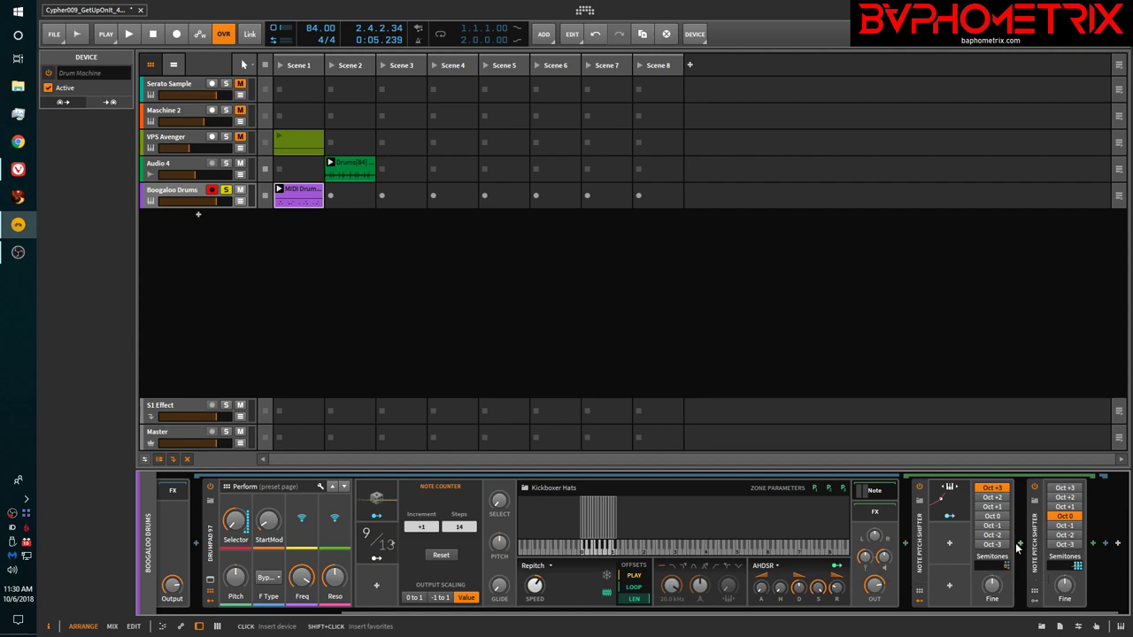
left_click(965, 504)
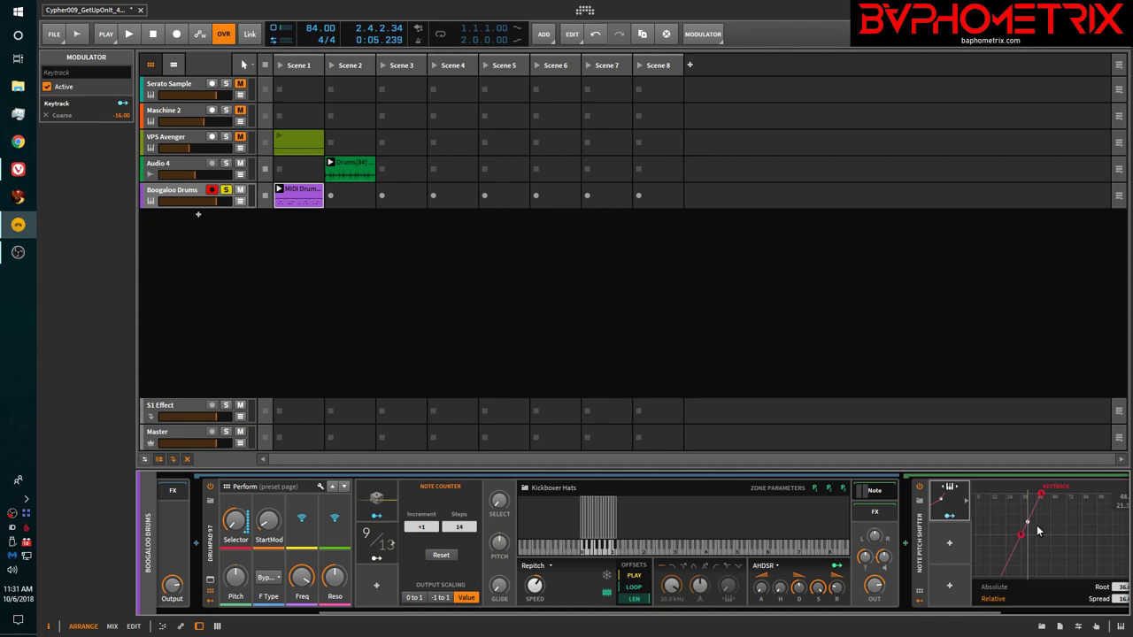
left_click(965, 504)
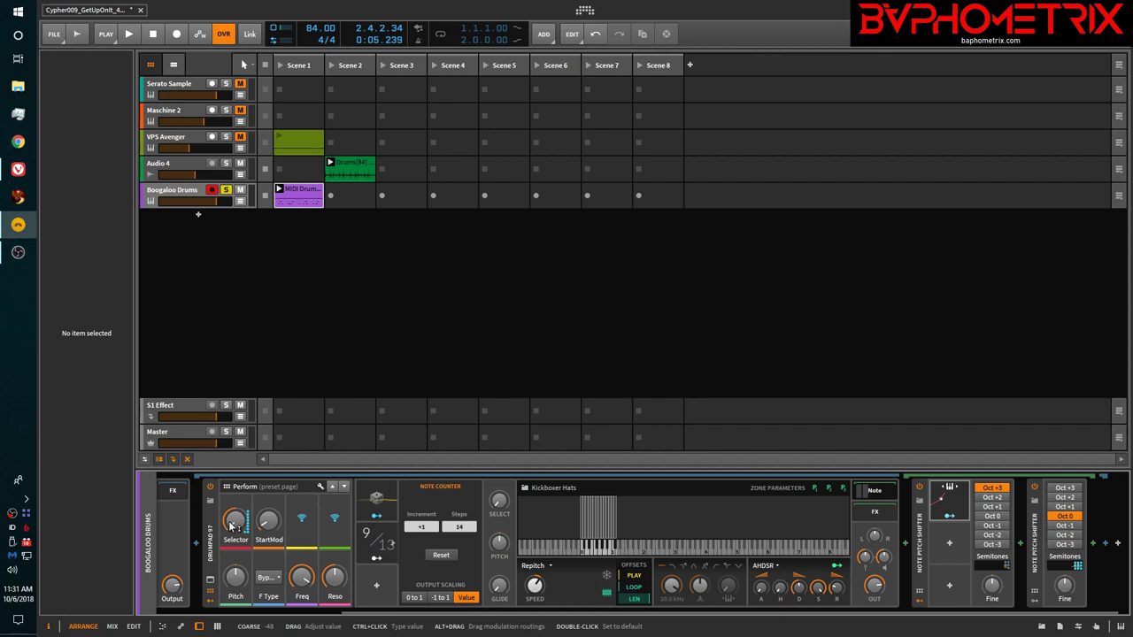
Examine the Selector and StartMod knobs on the Perform page of the Hats pad's DrumPad 97.
left_click_drag(233, 527, 232, 520)
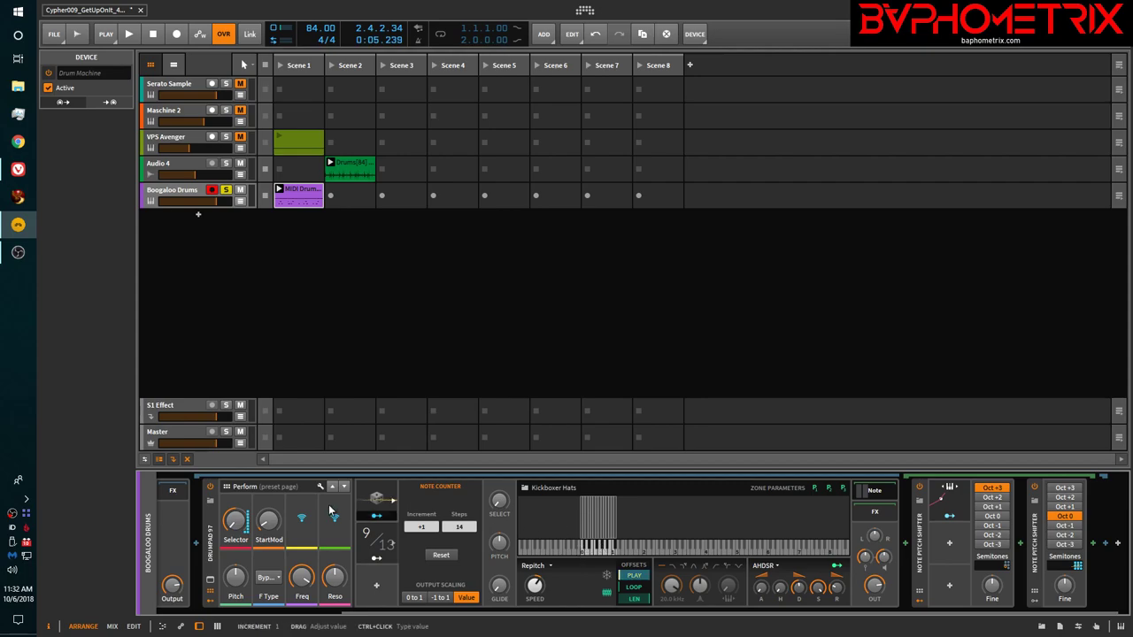
left_click_drag(234, 522, 235, 521)
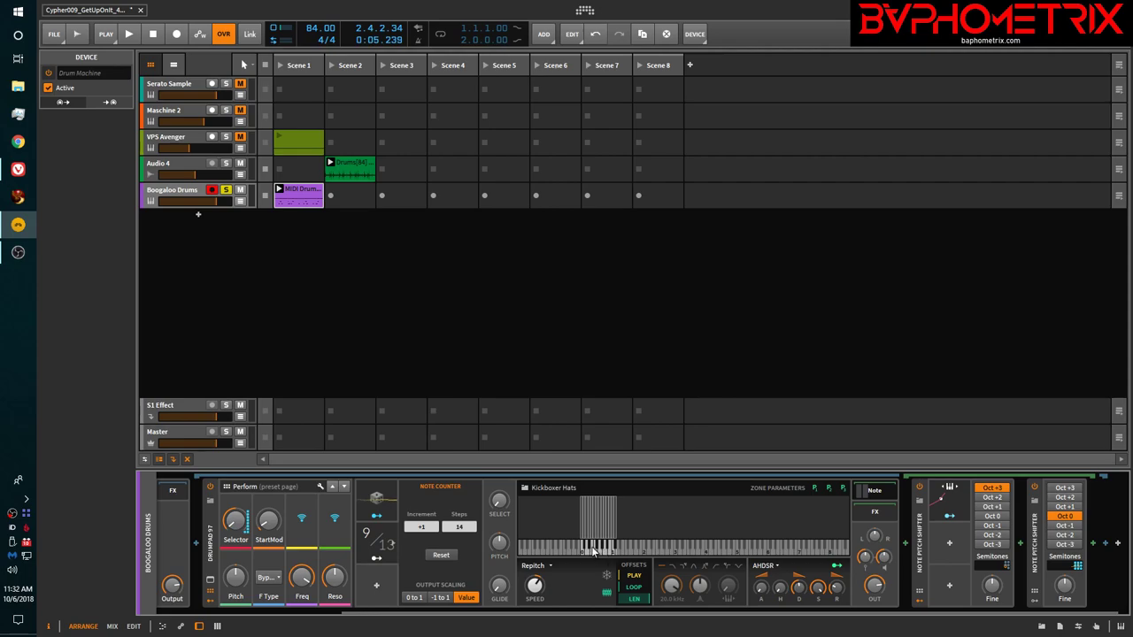
left_click_drag(237, 523, 237, 518)
left_click_drag(238, 522, 238, 522)
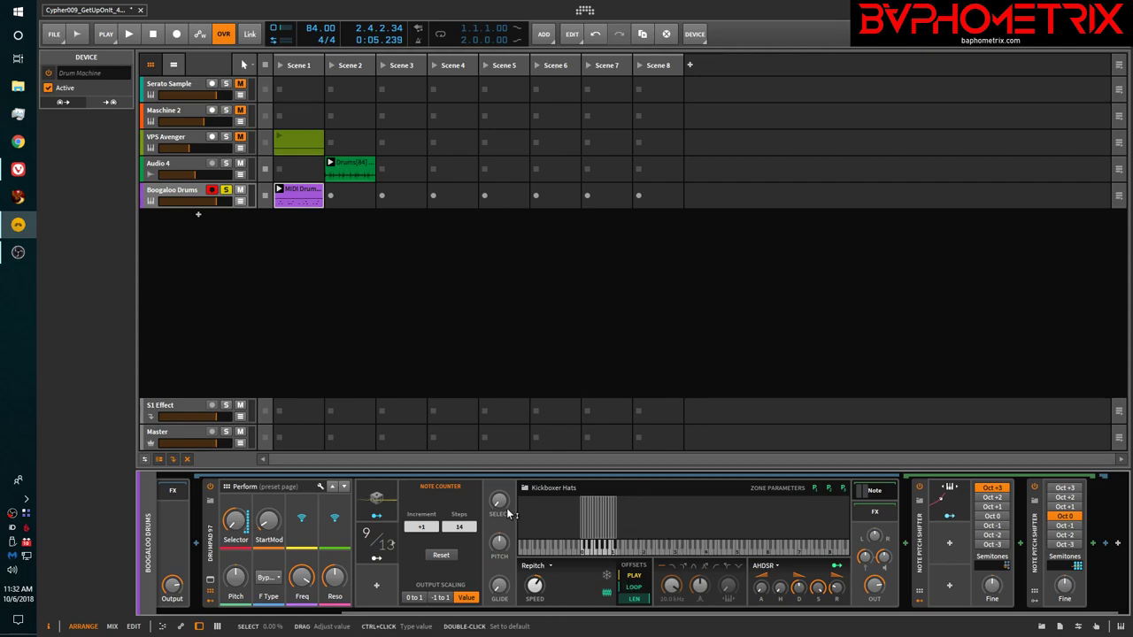
left_click_drag(269, 521, 268, 522)
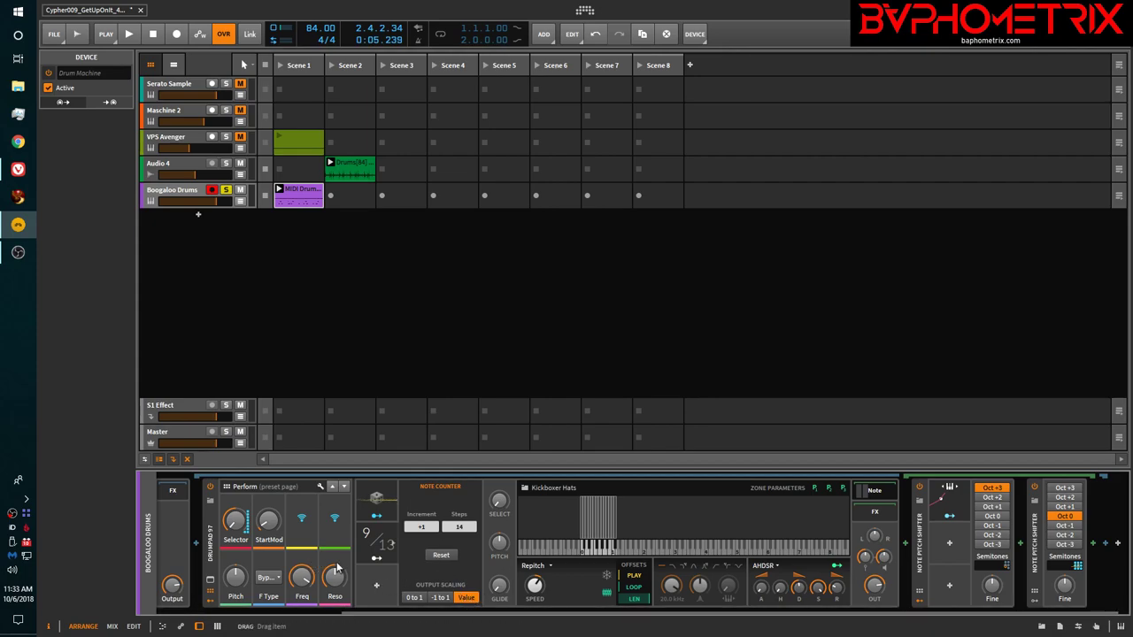
Check the Per-voice setting of the Hats pad's Note Counter and compare it with the notes in the Kickboxer clip.
left_click(375, 531)
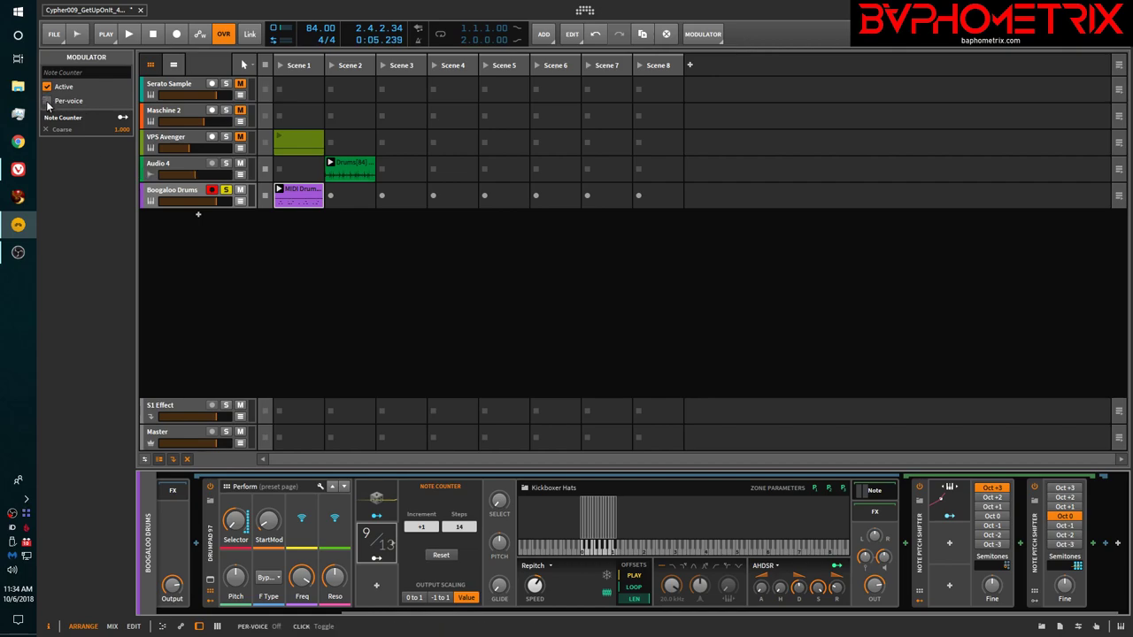
double_click(304, 195)
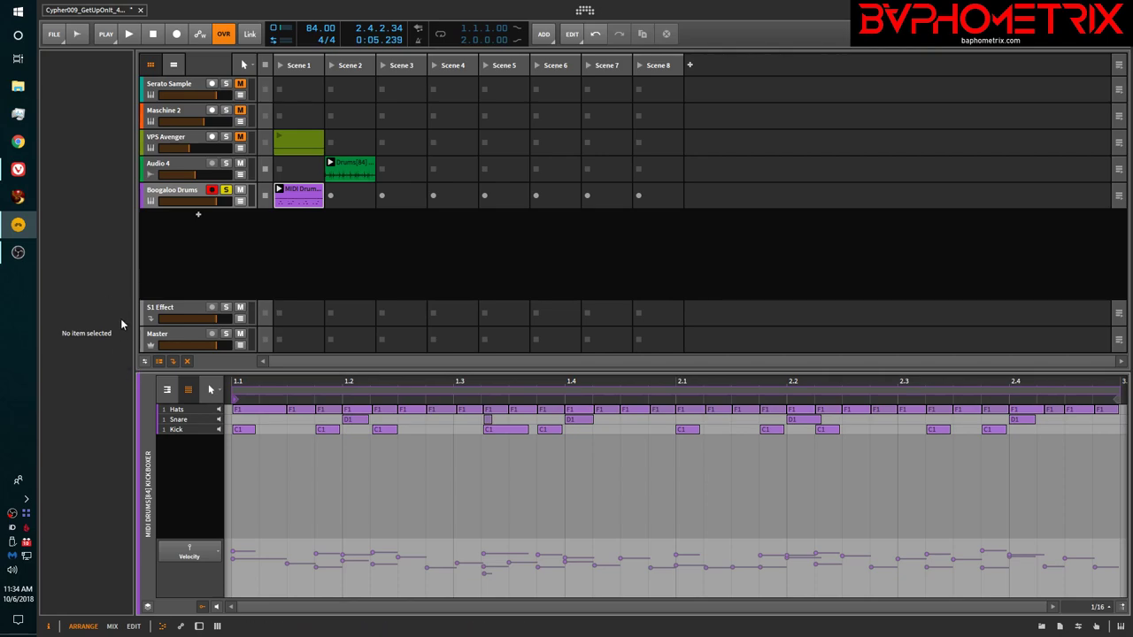
key("d")
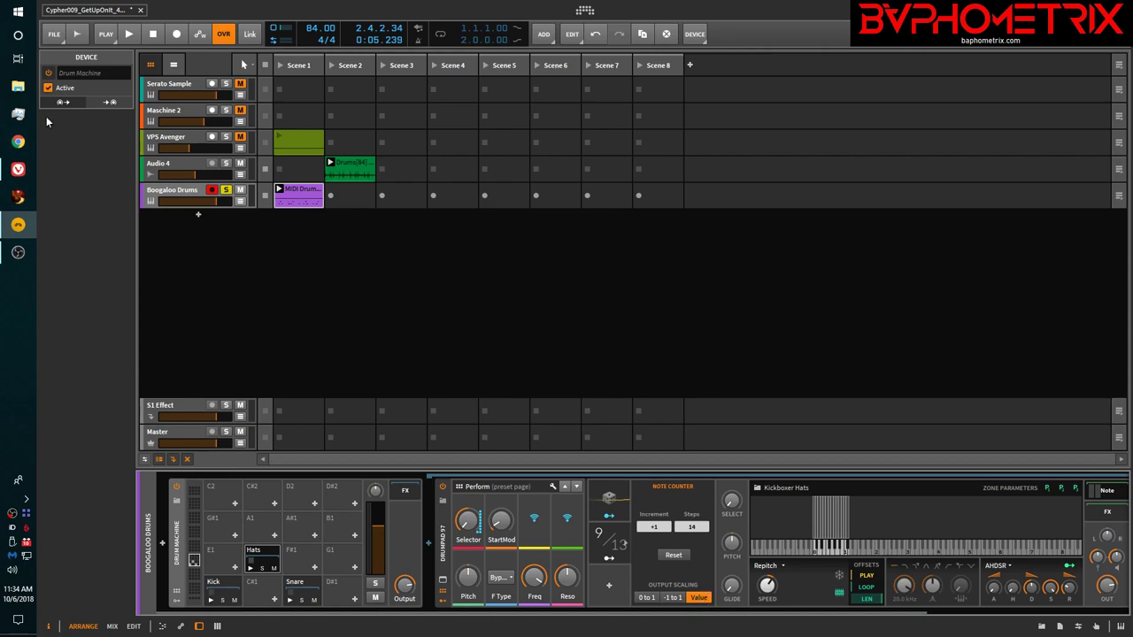
left_click(616, 542)
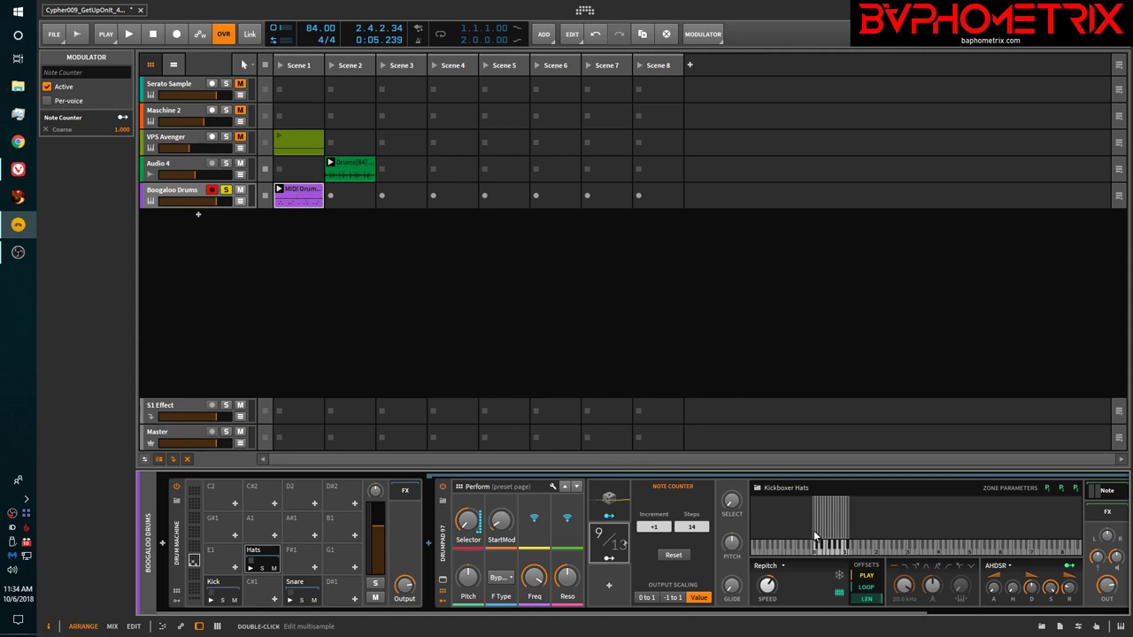
Reset the Hats pad's Note Counter and play the Kickboxer clip, watching the counter, the sample zones and the two Note Pitch Shifters.
left_click(672, 556)
left_click(278, 191)
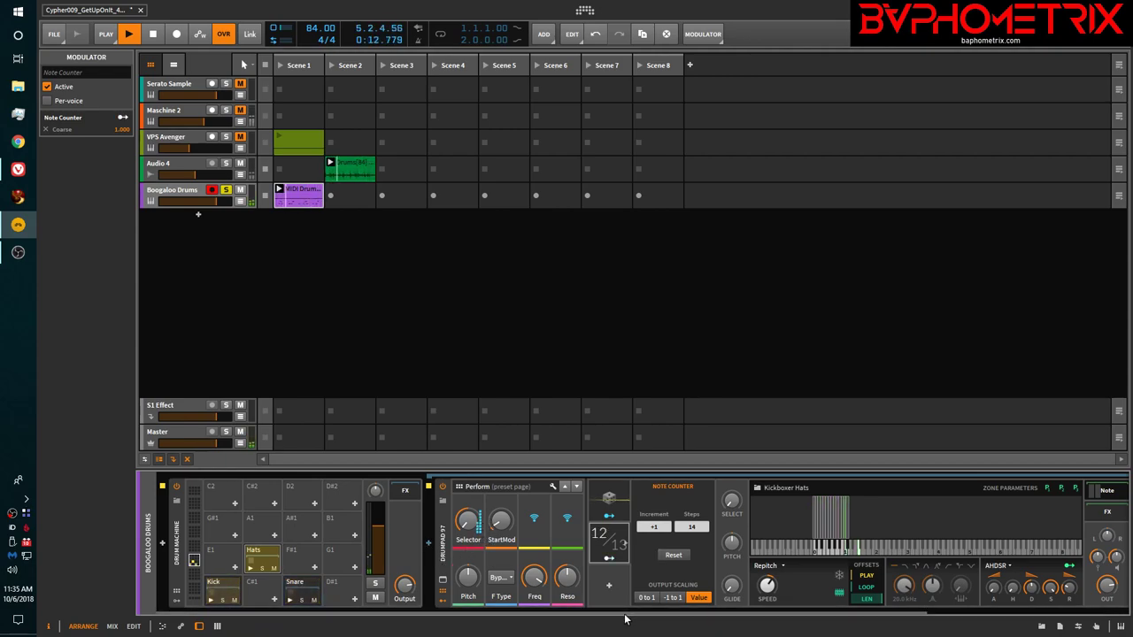
left_click_drag(623, 612, 818, 613)
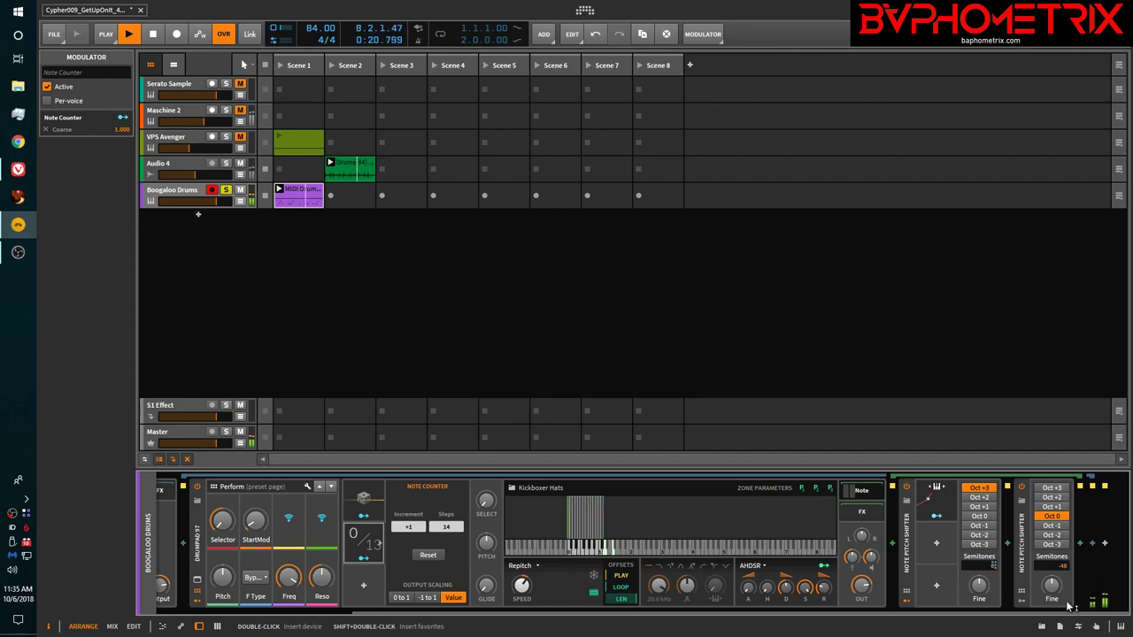
left_click_drag(994, 612, 793, 613)
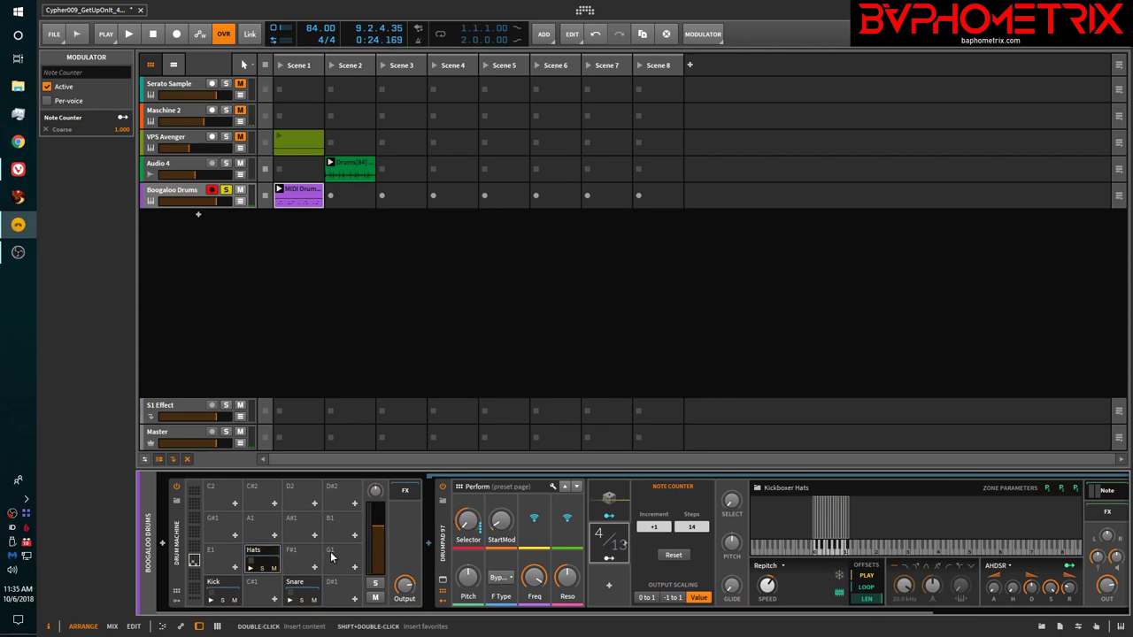
Show the Kick pad's DrumPad 97 and play the Kickboxer clip to observe its Note Counter, stopping playback at the end.
left_click(229, 585)
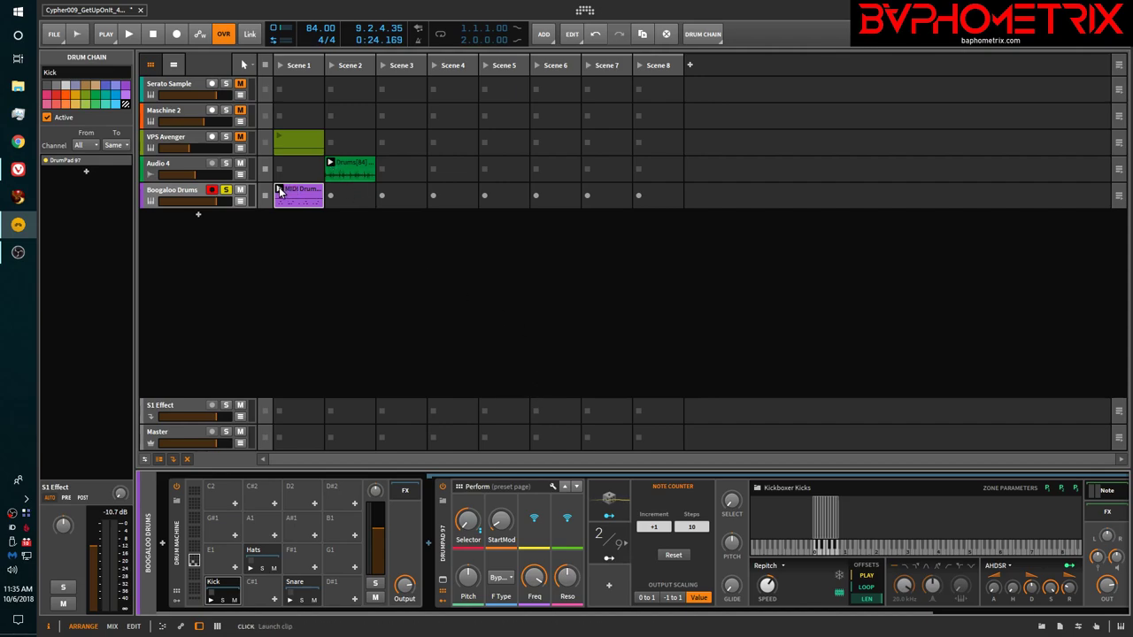
left_click(279, 191)
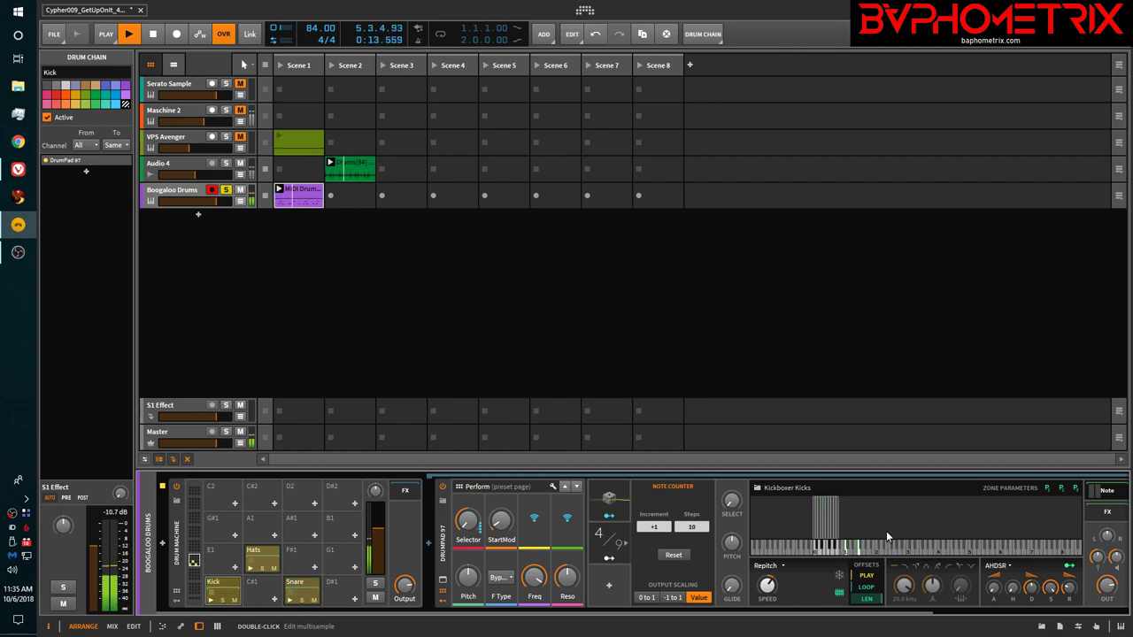
key("space")
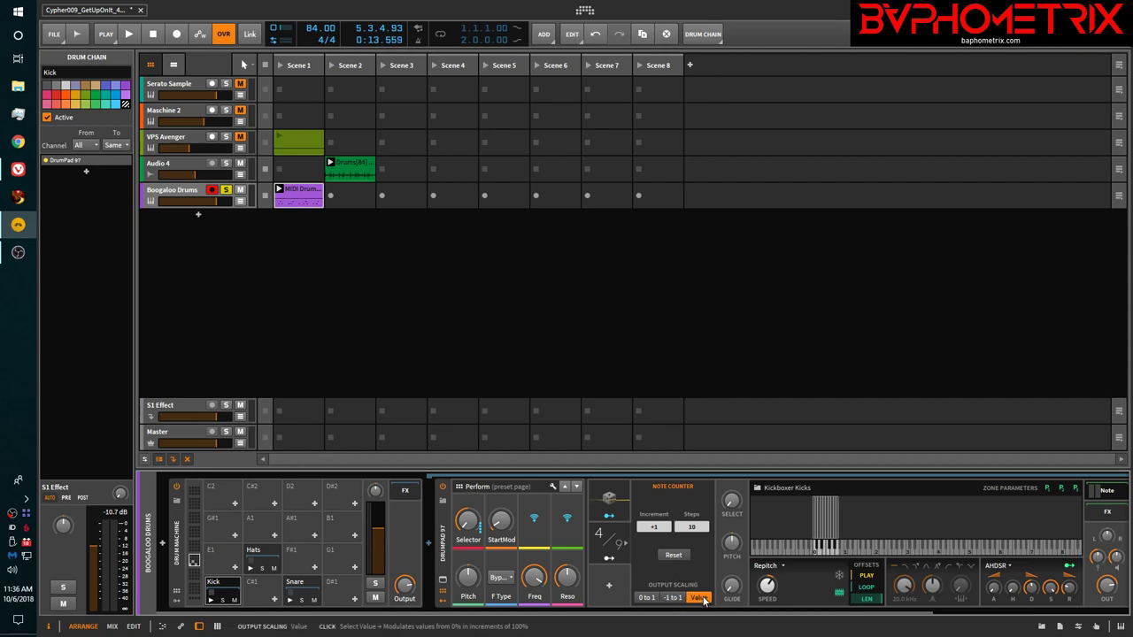
Trace the Kick pad's Note Counter modulation to the second Note Pitch Shifter's Semitones, and open the Kickboxer clip's notes.
left_click(608, 536)
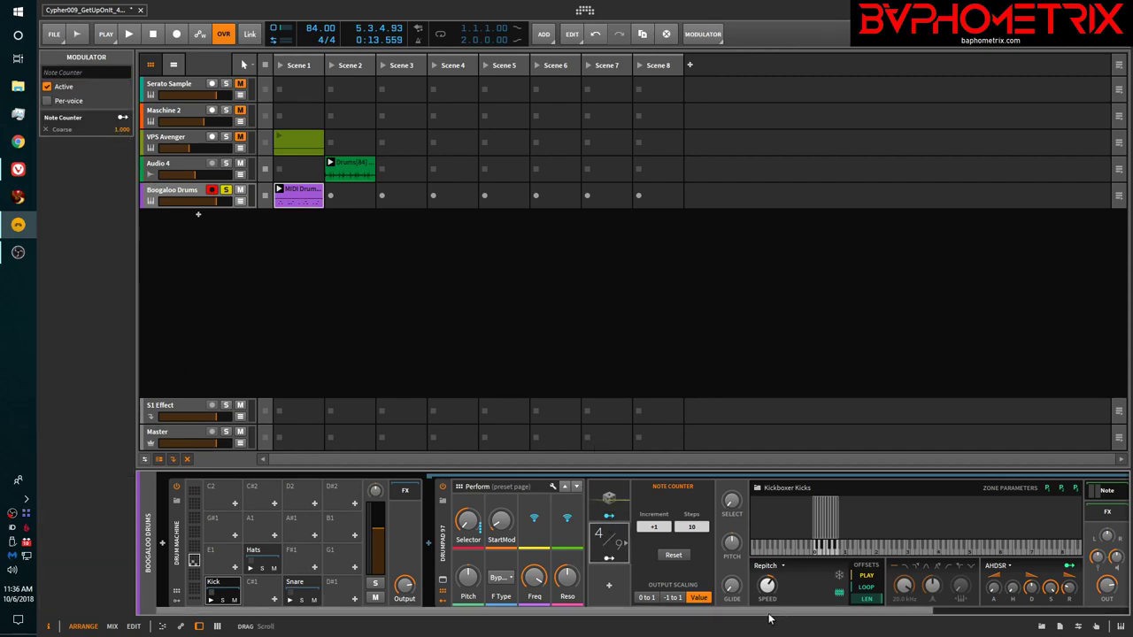
left_click_drag(771, 614, 961, 625)
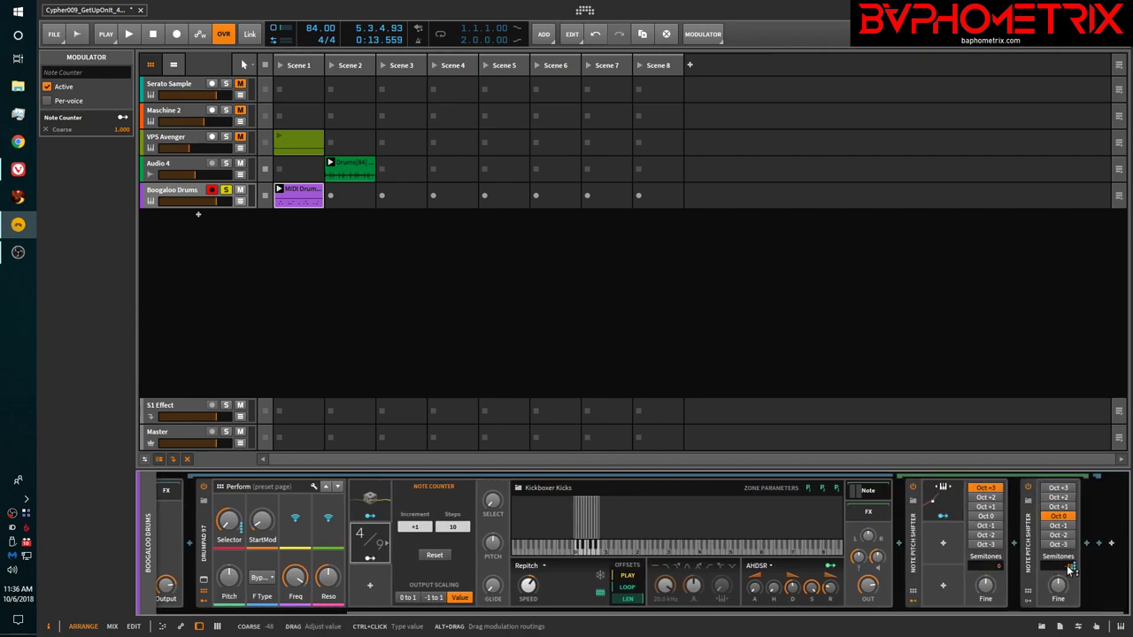
left_click_drag(988, 618, 655, 611)
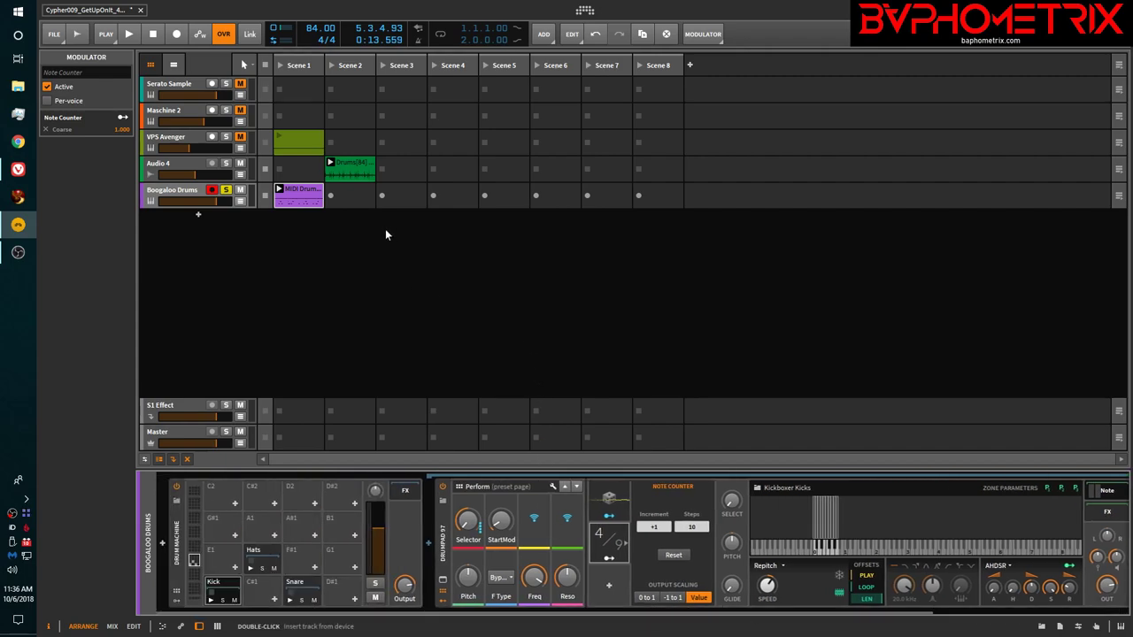
double_click(298, 195)
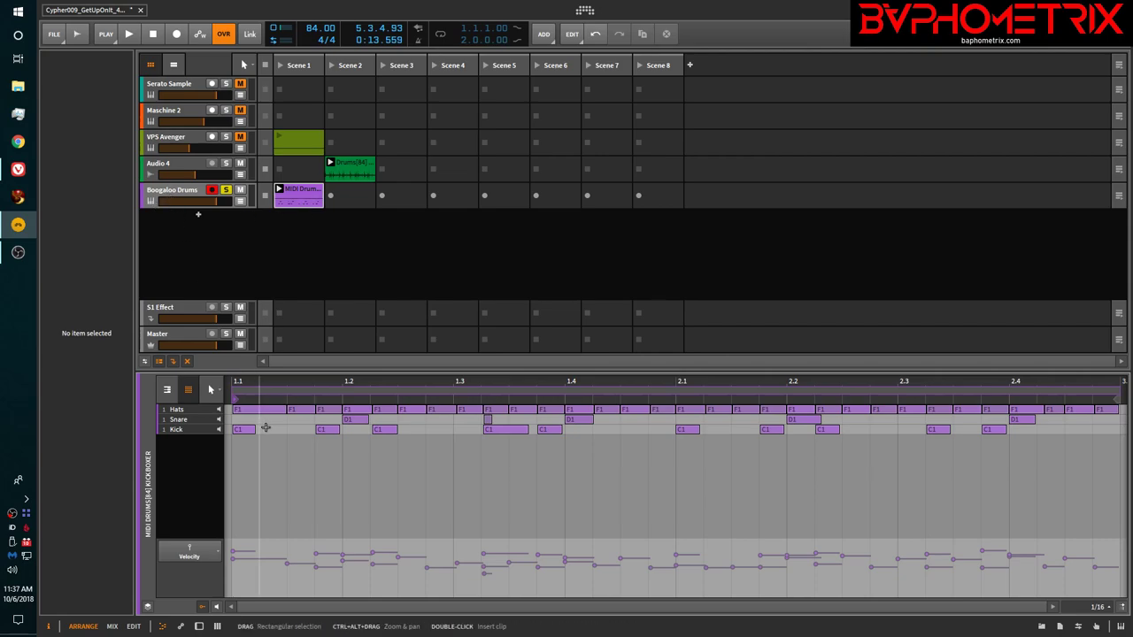
Switch to the web browser and go to the title page of The Bitwig Handbook in Google Docs.
left_click(17, 169)
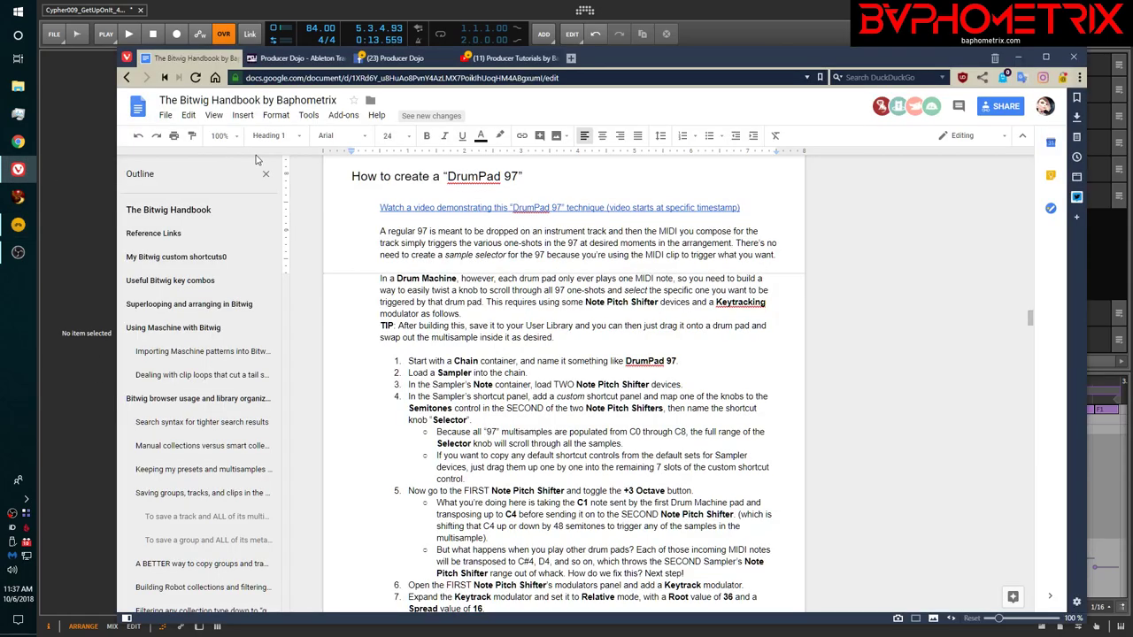
left_click(185, 214)
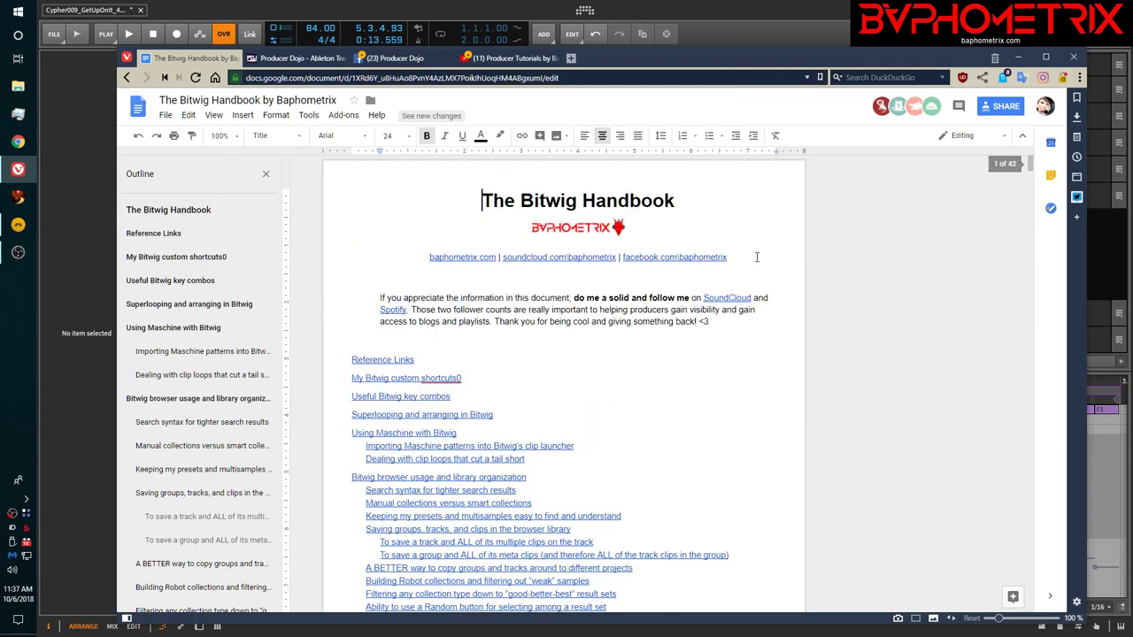